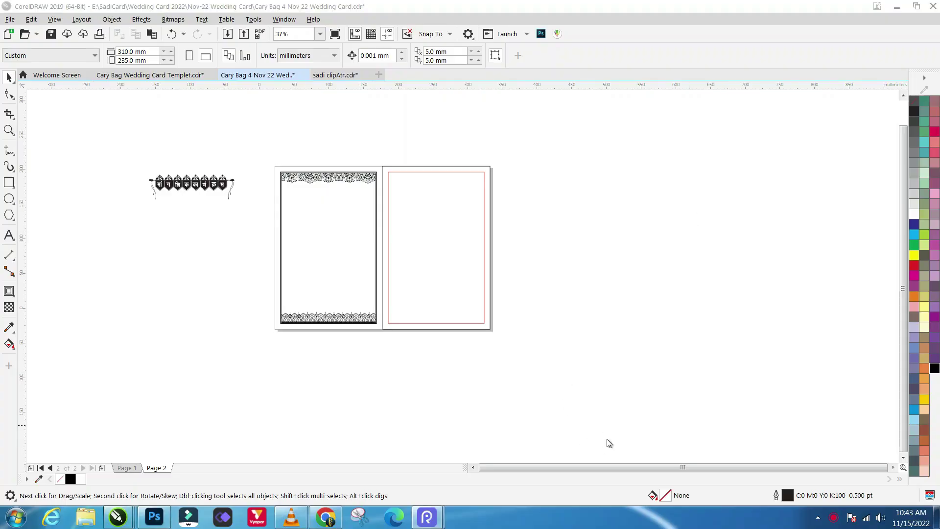
# Step: Copy the left page's mandala border frame onto the right page
pyautogui.click(667, 367)
pyautogui.scroll(2, 348, 174)
pyautogui.scroll(2, 343, 174)
pyautogui.click(227, 174)
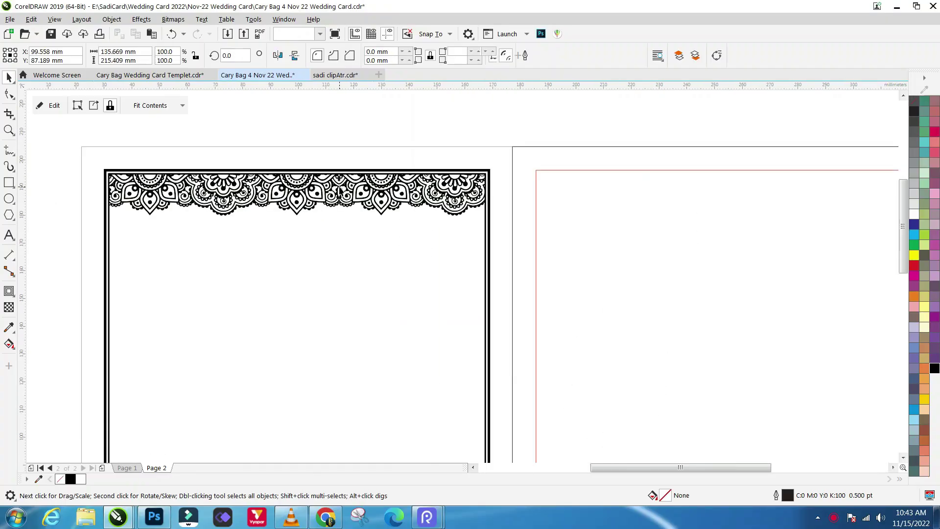
pyautogui.scroll(-4, 227, 174)
pyautogui.moveTo(179, 153); pyautogui.dragTo(298, 367)
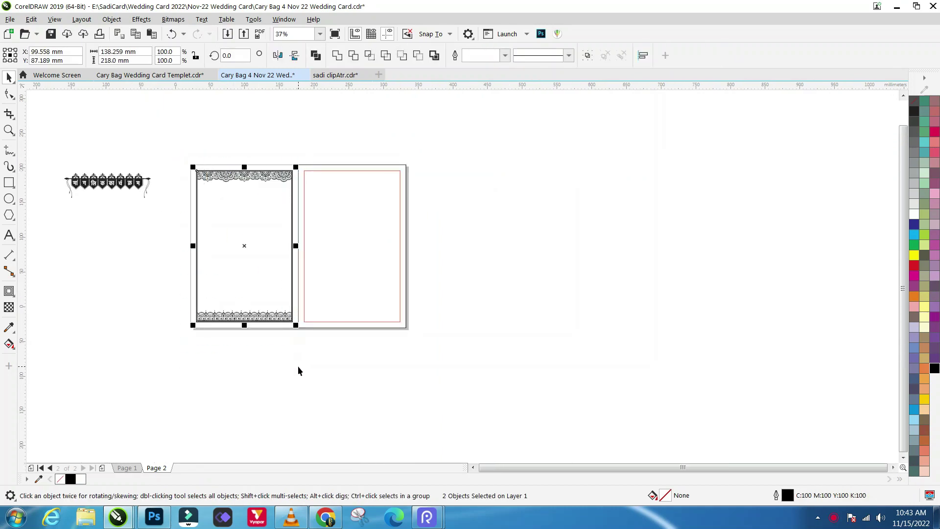
pyautogui.click(232, 210)
pyautogui.scroll(2, 234, 195)
pyautogui.scroll(4, 223, 183)
pyautogui.scroll(-4, 223, 184)
pyautogui.moveTo(217, 177); pyautogui.dragTo(433, 217)
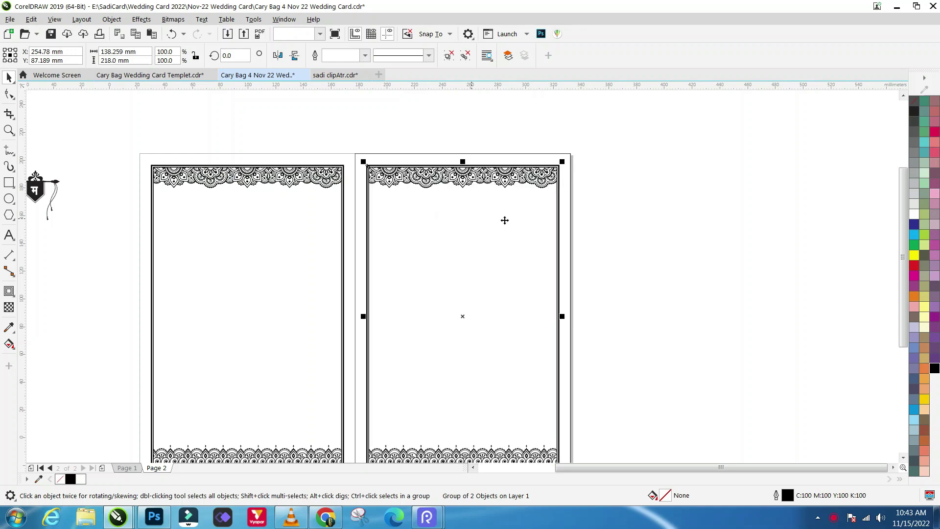
# Step: Fit both pages in view and save the card, accepting the font-embedding warning
pyautogui.click(569, 156)
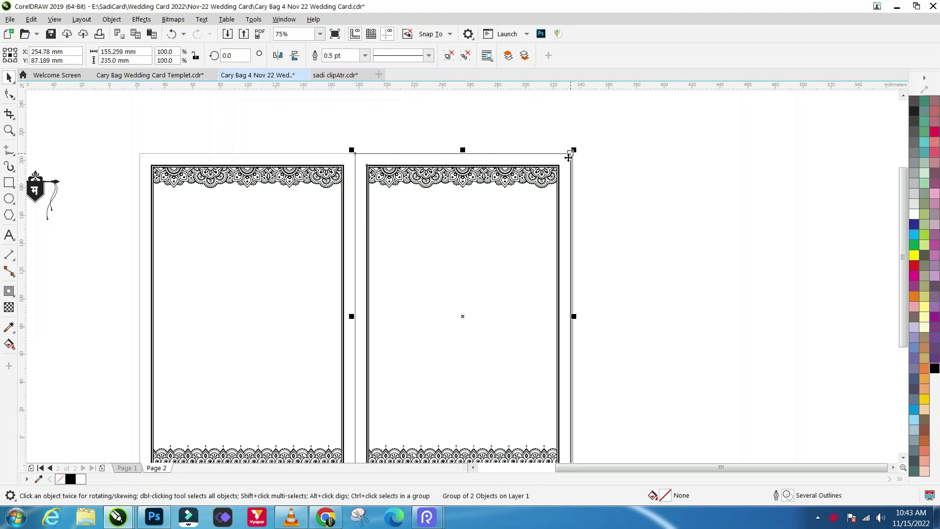
pyautogui.click(661, 263)
pyautogui.press('F4')
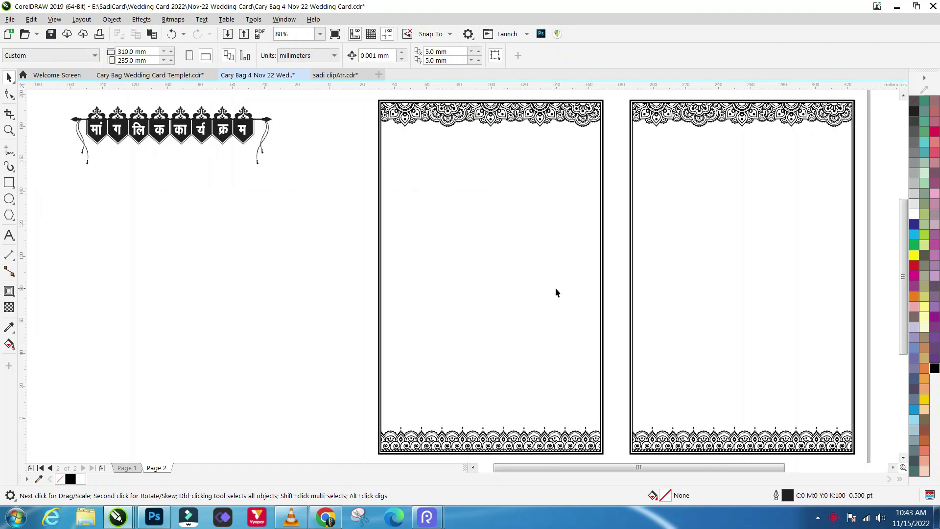
pyautogui.hotkey('ctrl', 's')
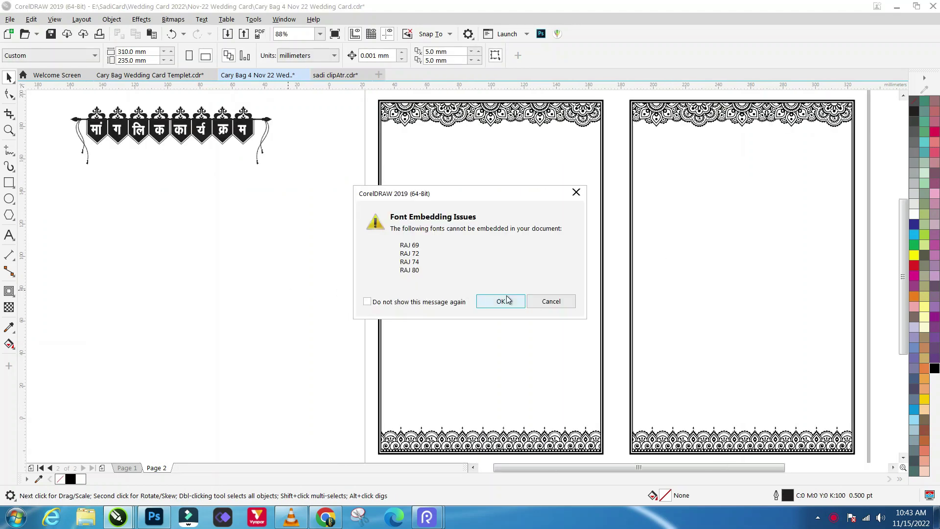
pyautogui.click(507, 298)
# Step: Drag the 'मांगलिक कार्यक्रम' banner onto the top of the left page
pyautogui.scroll(-2, 212, 322)
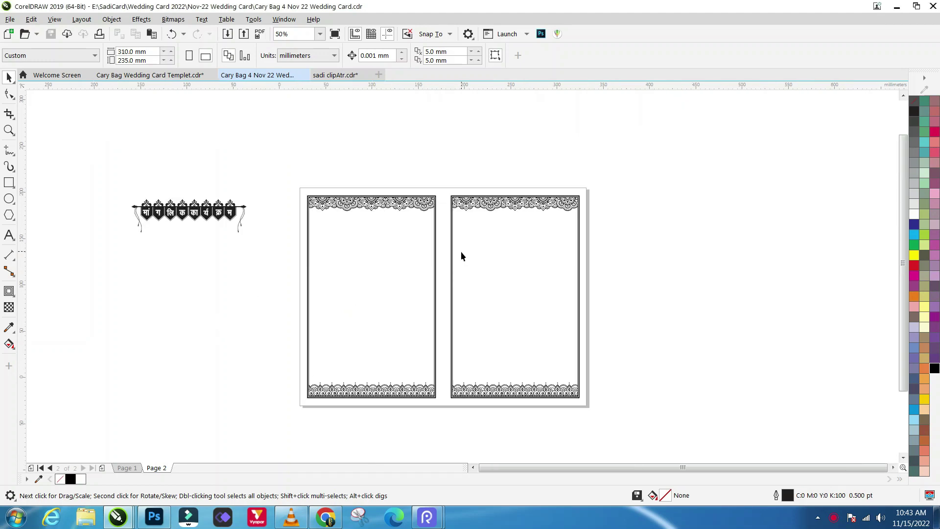
pyautogui.scroll(5, 419, 215)
pyautogui.scroll(-1, 395, 217)
pyautogui.scroll(1, 346, 186)
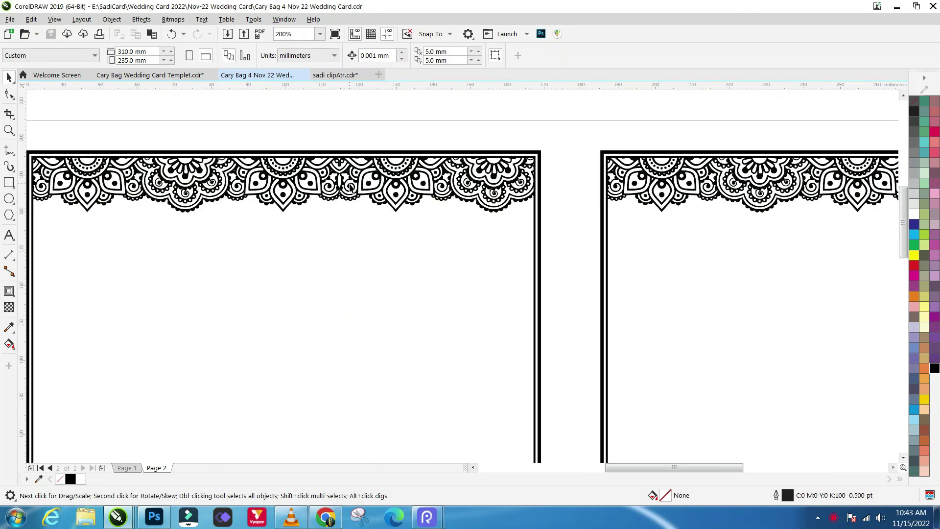
pyautogui.scroll(-2, 345, 186)
pyautogui.moveTo(155, 191); pyautogui.dragTo(322, 207)
pyautogui.scroll(1, 318, 201)
pyautogui.scroll(1, 318, 200)
pyautogui.scroll(-2, 313, 198)
pyautogui.scroll(2, 311, 195)
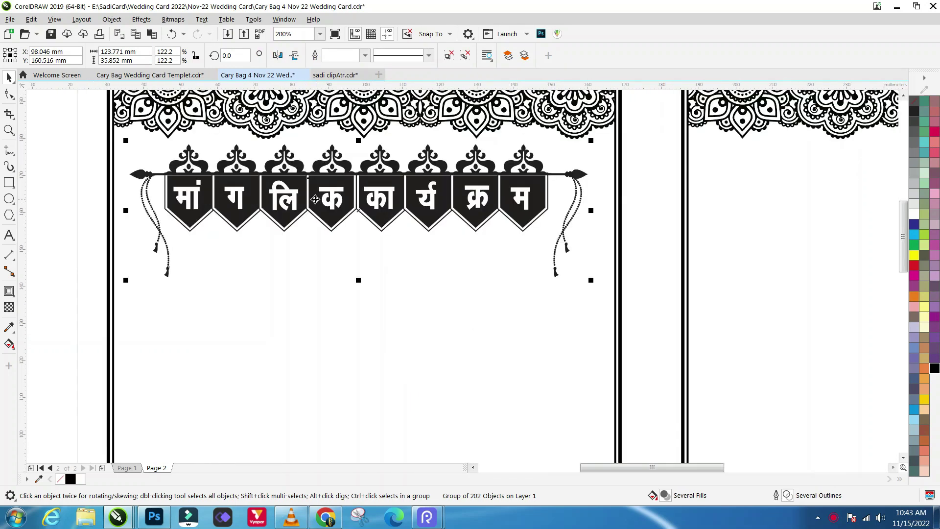
pyautogui.scroll(-2, 315, 199)
pyautogui.scroll(2, 333, 202)
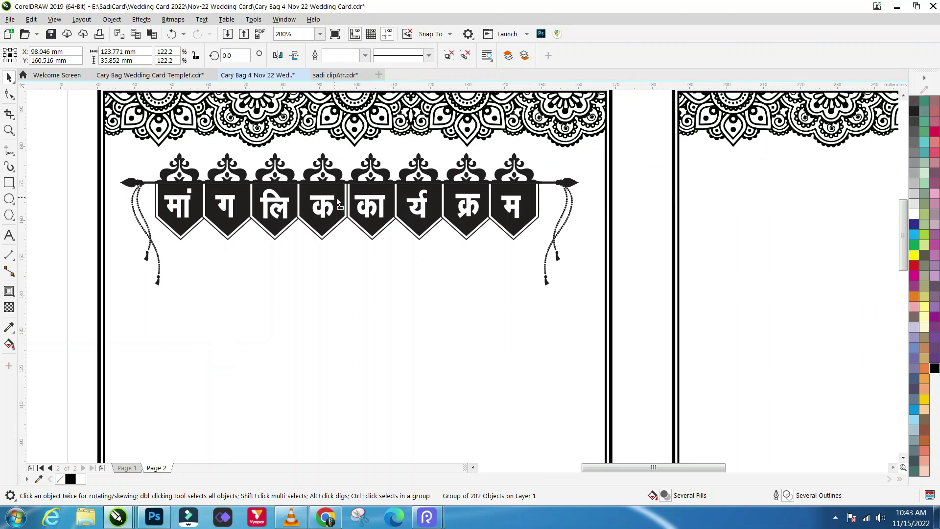
pyautogui.moveTo(337, 201); pyautogui.dragTo(346, 198)
# Step: Raise the banner to sit just below the mandala border, then view both pages
pyautogui.keyDown('shift'); pyautogui.click(302, 304); pyautogui.keyUp('shift')
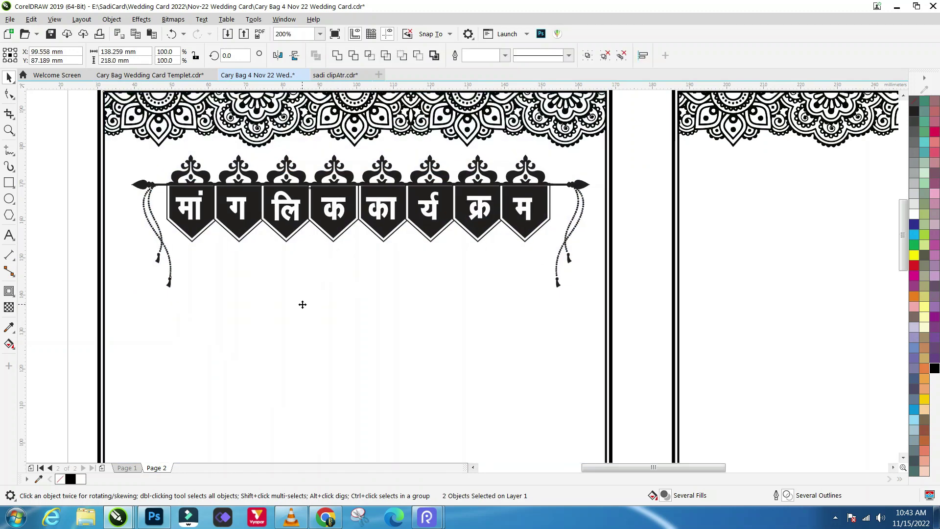
pyautogui.scroll(-1, 302, 185)
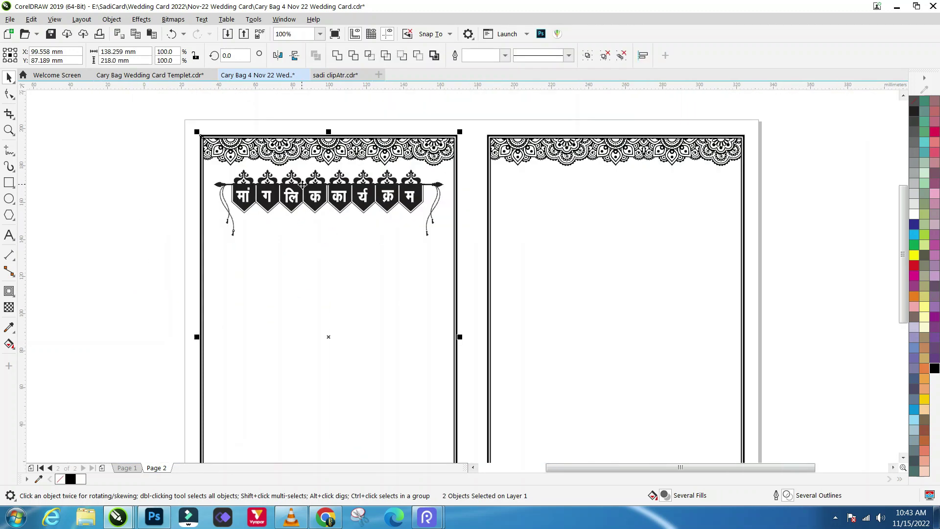
pyautogui.click(141, 198)
pyautogui.scroll(1, 328, 163)
pyautogui.click(317, 215)
pyautogui.scroll(1, 316, 218)
pyautogui.scroll(-1, 312, 224)
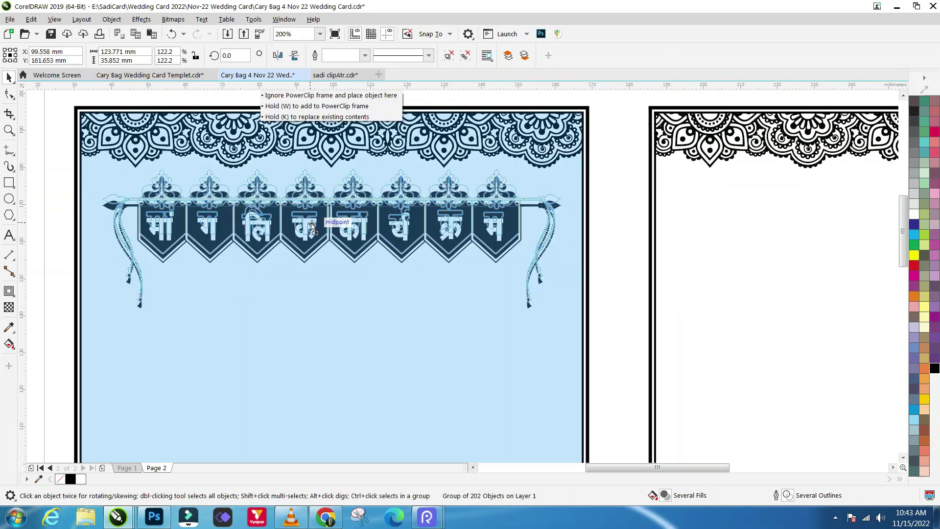
pyautogui.moveTo(311, 227); pyautogui.dragTo(359, 237)
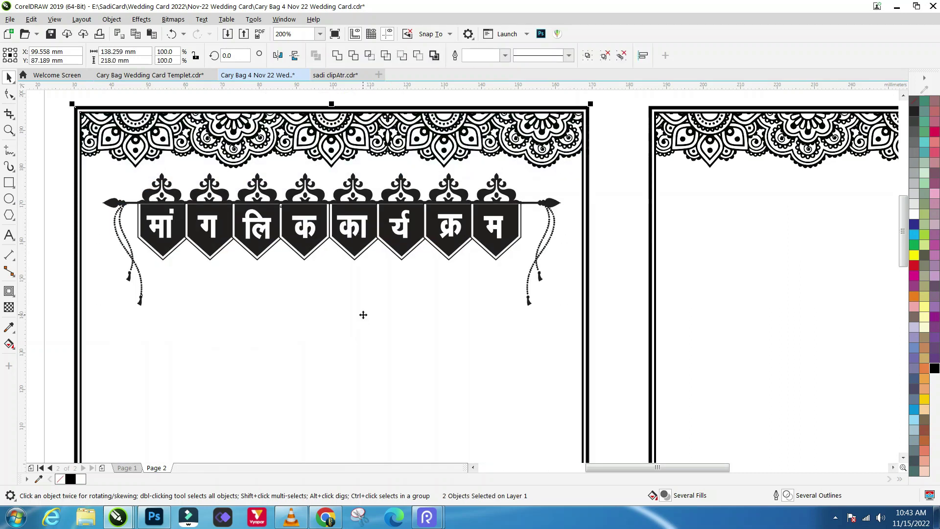
pyautogui.click(52, 239)
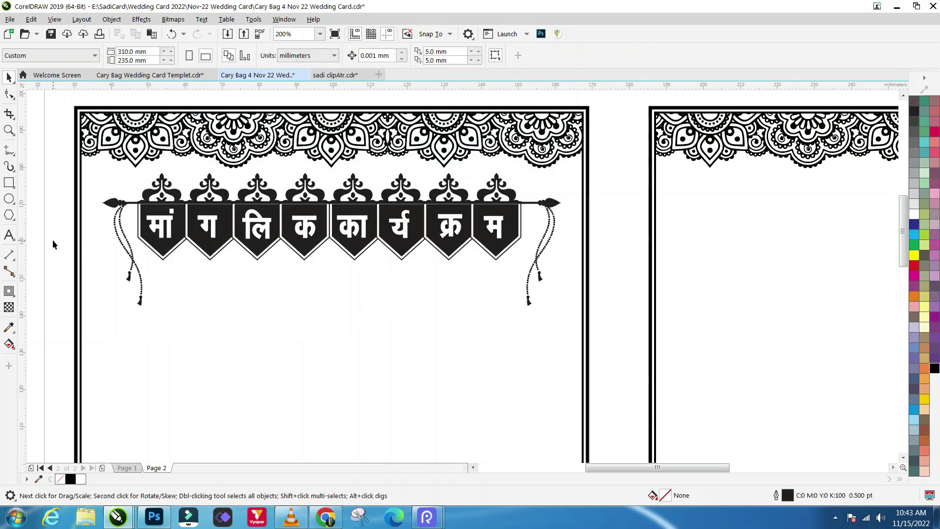
pyautogui.press('F4')
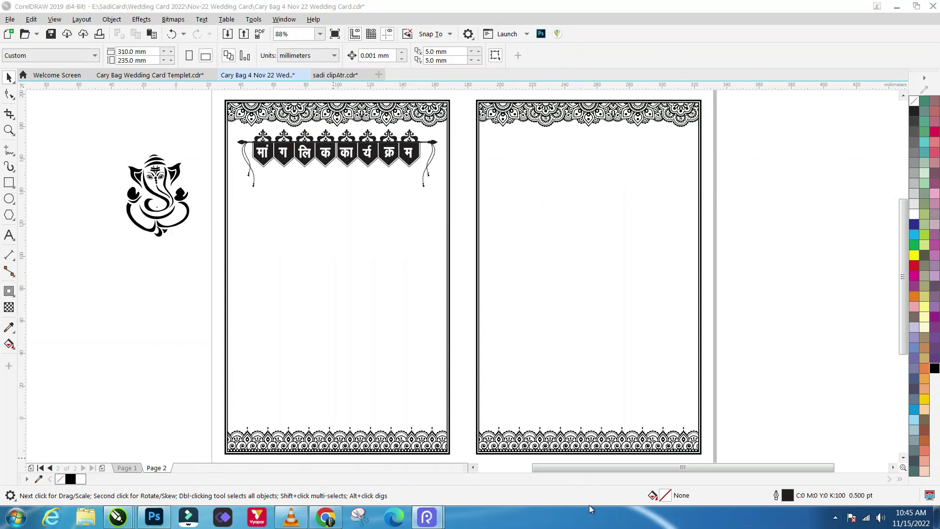
# Step: Draw a black, outline-free circle with a white 91.5% inner copy, forming a thick ring
pyautogui.click(146, 326)
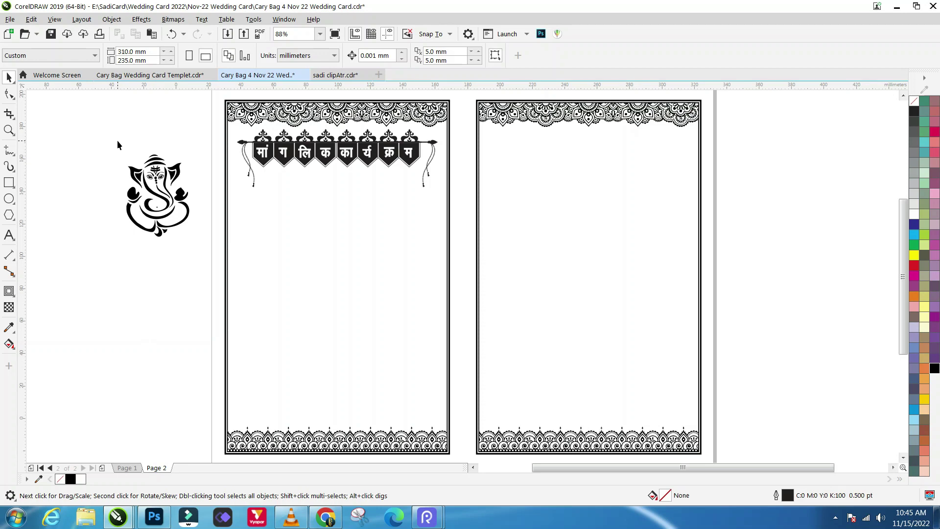
pyautogui.scroll(2, 117, 144)
pyautogui.click(200, 211)
pyautogui.scroll(-2, 211, 151)
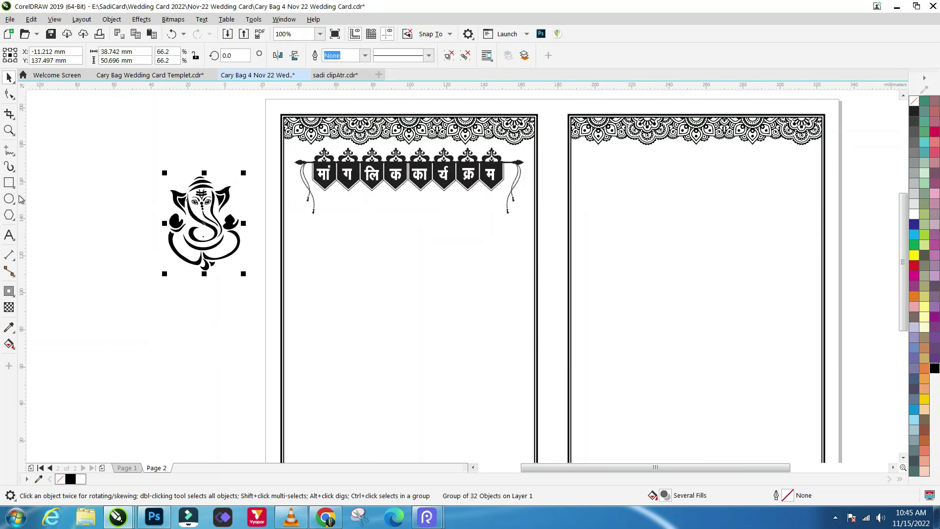
pyautogui.click(10, 198)
pyautogui.scroll(-1, 154, 207)
pyautogui.scroll(1, 155, 210)
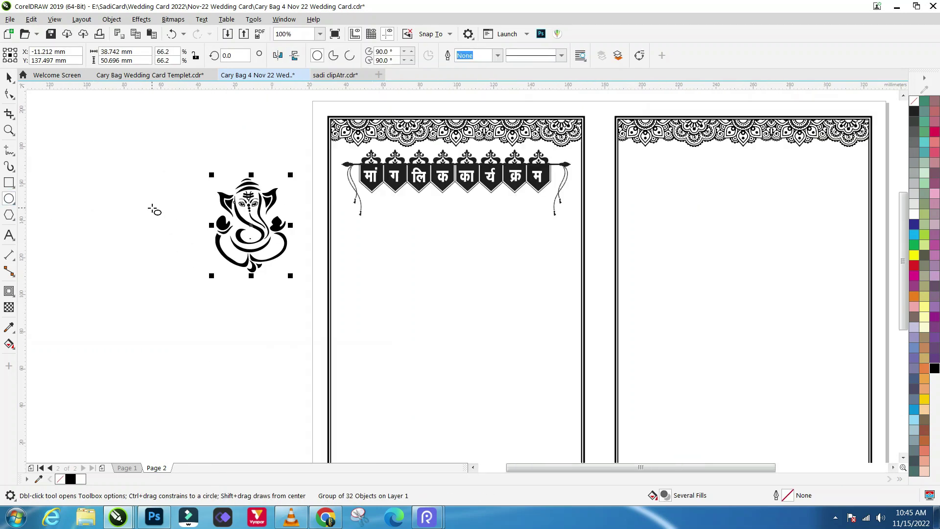
pyautogui.moveTo(137, 211); pyautogui.dragTo(192, 265)
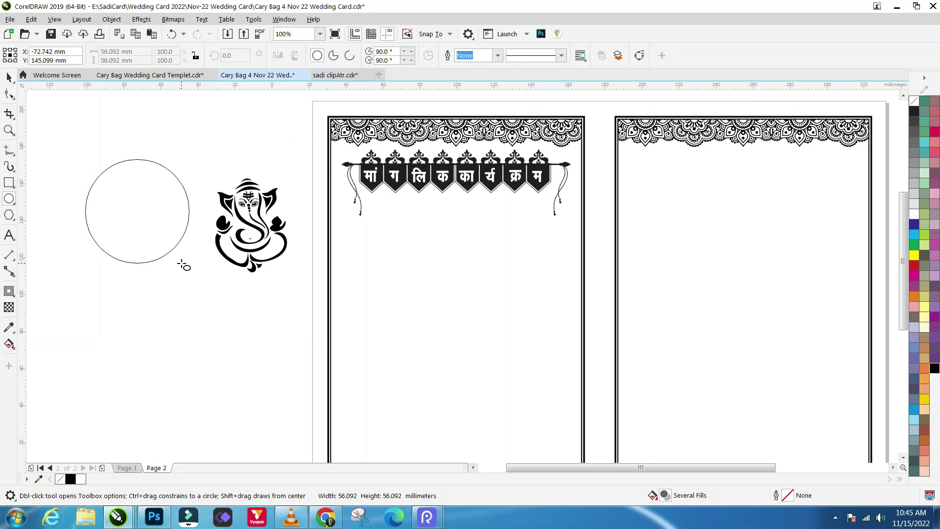
pyautogui.click(7, 79)
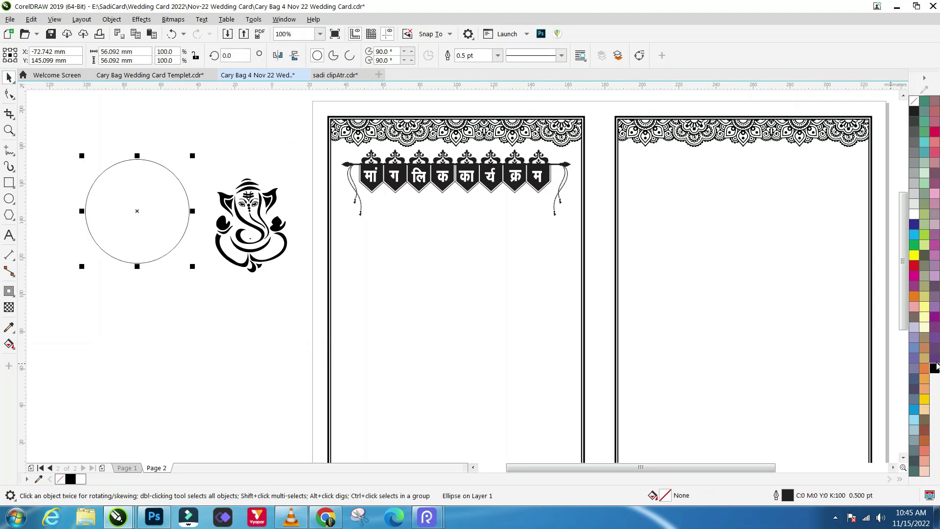
pyautogui.click(934, 368)
pyautogui.rightClick(914, 100)
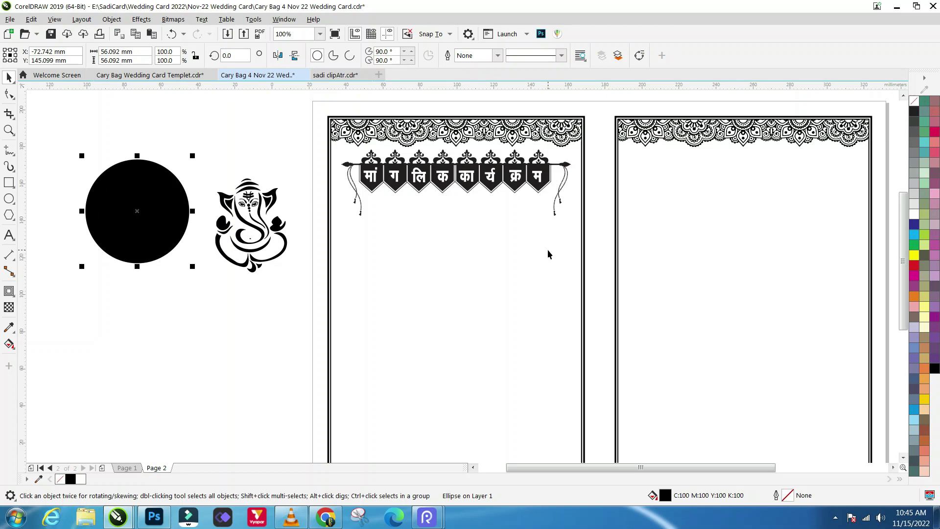
pyautogui.scroll(2, 72, 201)
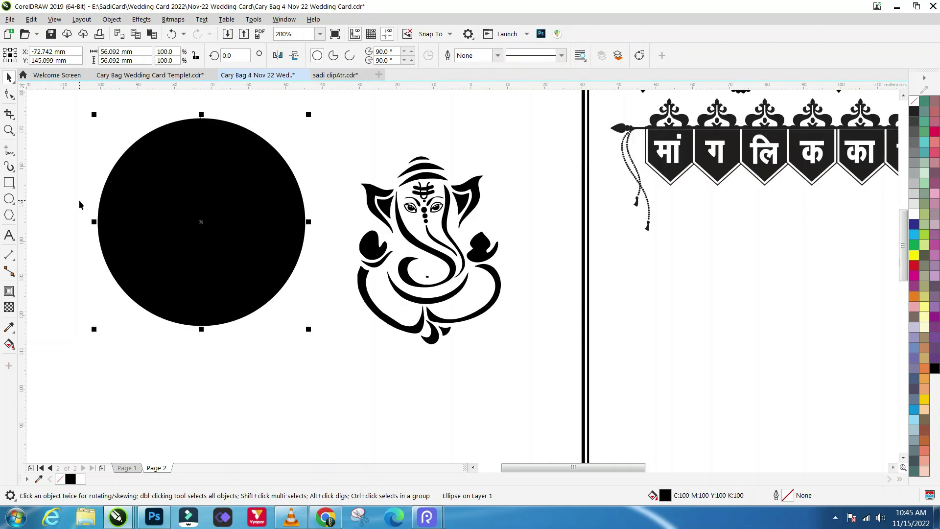
pyautogui.moveTo(311, 332); pyautogui.dragTo(302, 334)
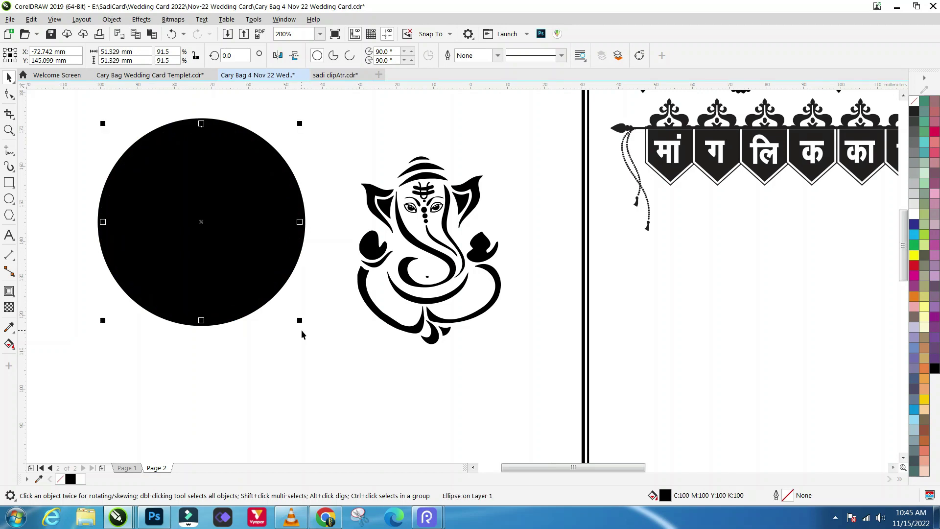
pyautogui.click(913, 214)
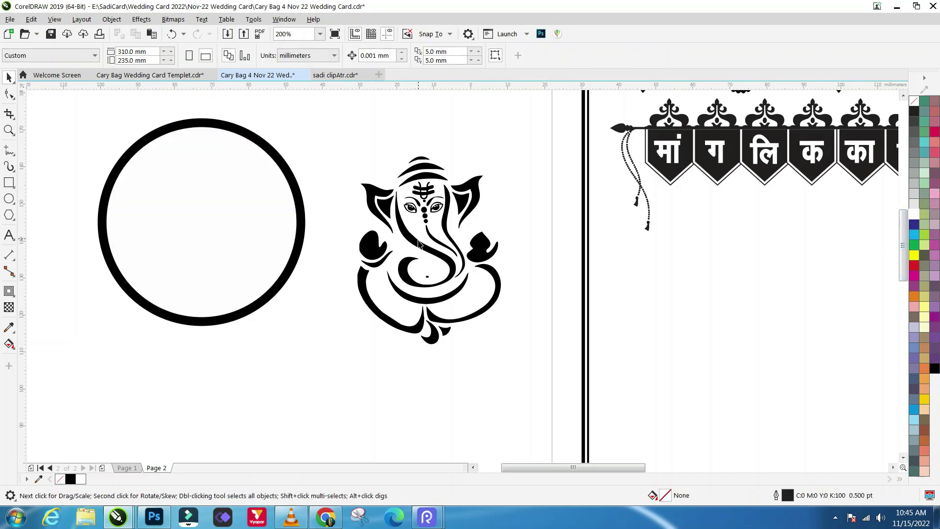
# Step: Move the Ganesha into the ring, bring it to front, and size it to fit centred
pyautogui.moveTo(418, 242); pyautogui.dragTo(197, 232)
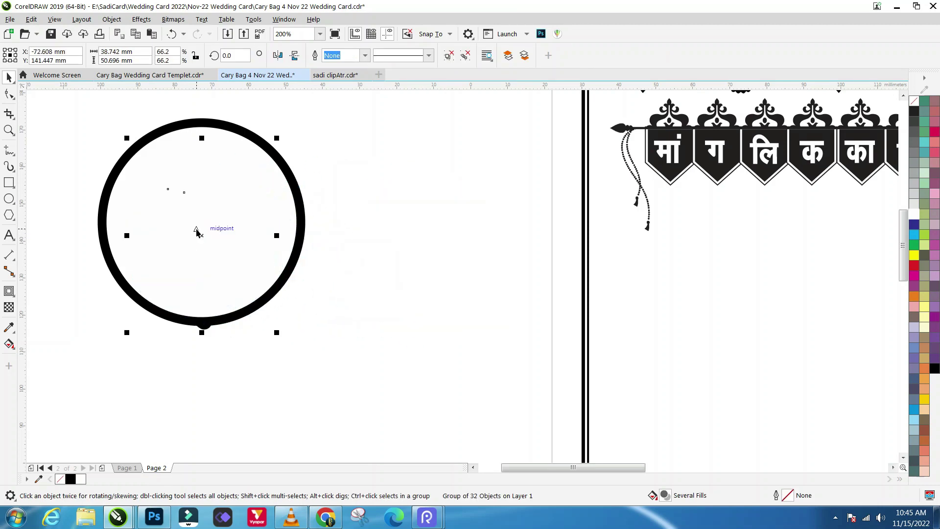
pyautogui.hotkey('shift', 'pageup')
pyautogui.moveTo(277, 333); pyautogui.dragTo(261, 312)
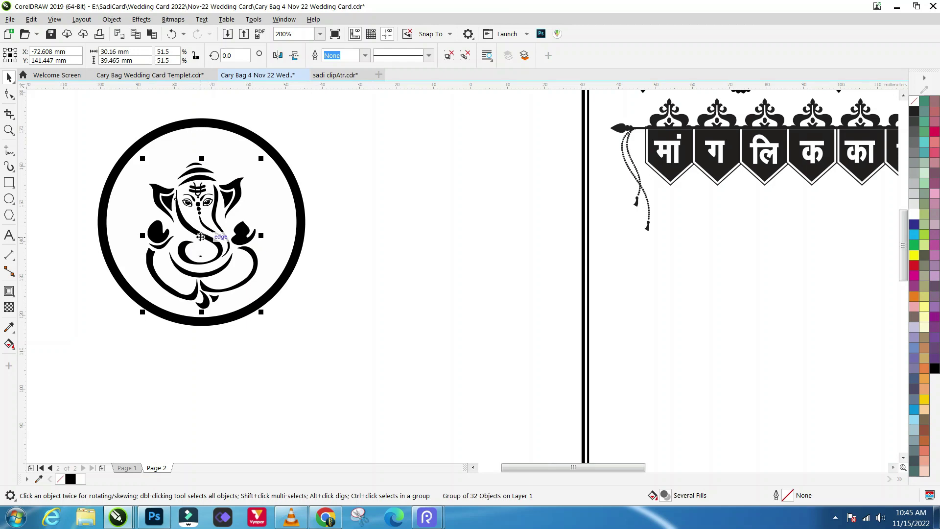
pyautogui.moveTo(200, 236); pyautogui.dragTo(199, 226)
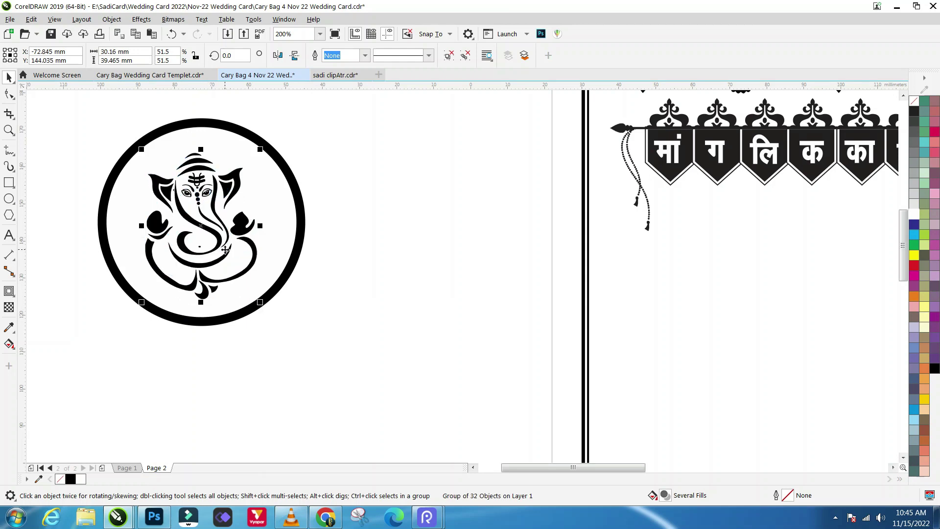
pyautogui.moveTo(263, 305); pyautogui.dragTo(117, 159)
pyautogui.scroll(-1, 267, 255)
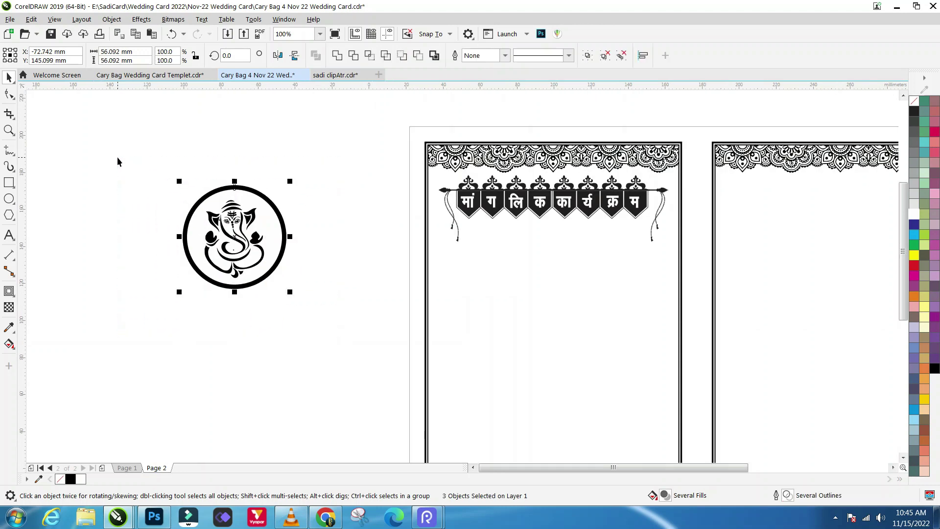
# Step: Group the ring and Ganesha into one badge, move it onto the left page and shrink it
pyautogui.click(327, 337)
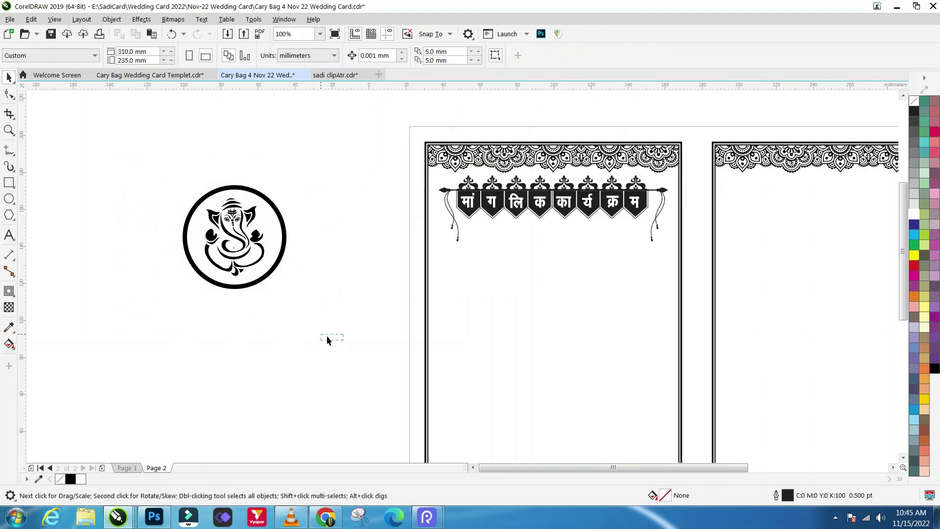
pyautogui.hotkey('ctrl', 'g')
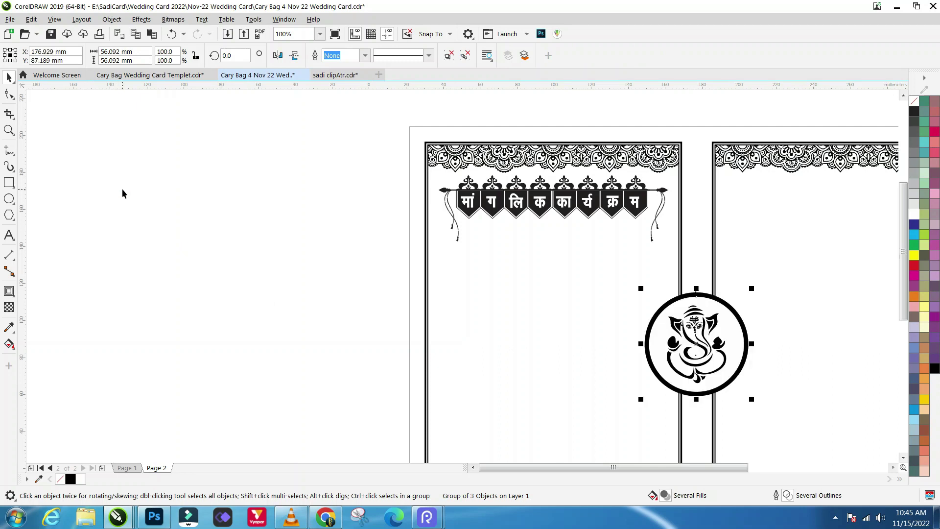
pyautogui.moveTo(696, 344); pyautogui.dragTo(559, 181)
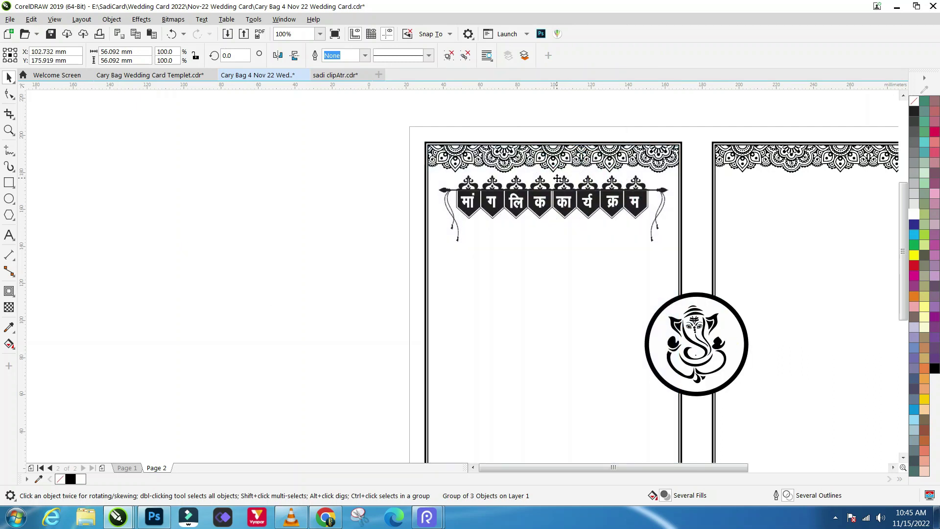
pyautogui.scroll(1, 558, 156)
pyautogui.scroll(-1, 557, 156)
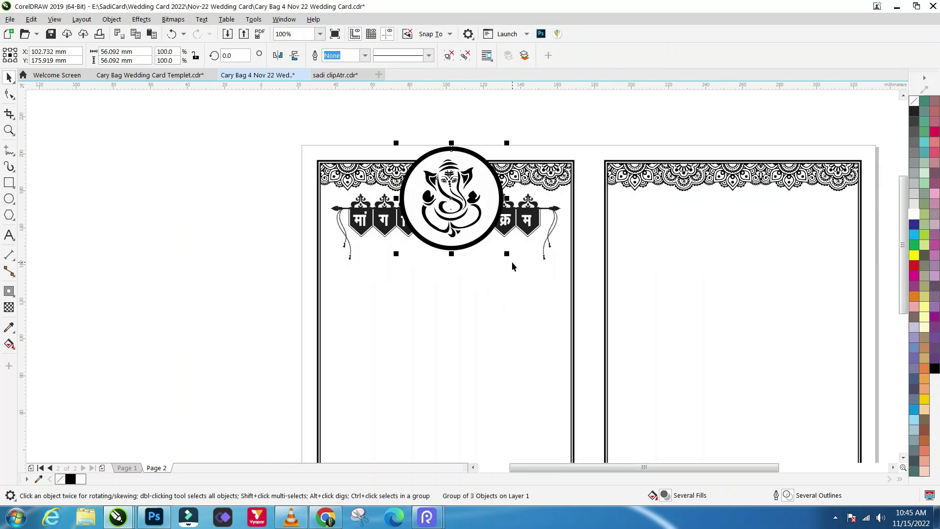
pyautogui.moveTo(510, 255); pyautogui.dragTo(441, 211)
pyautogui.scroll(1, 446, 190)
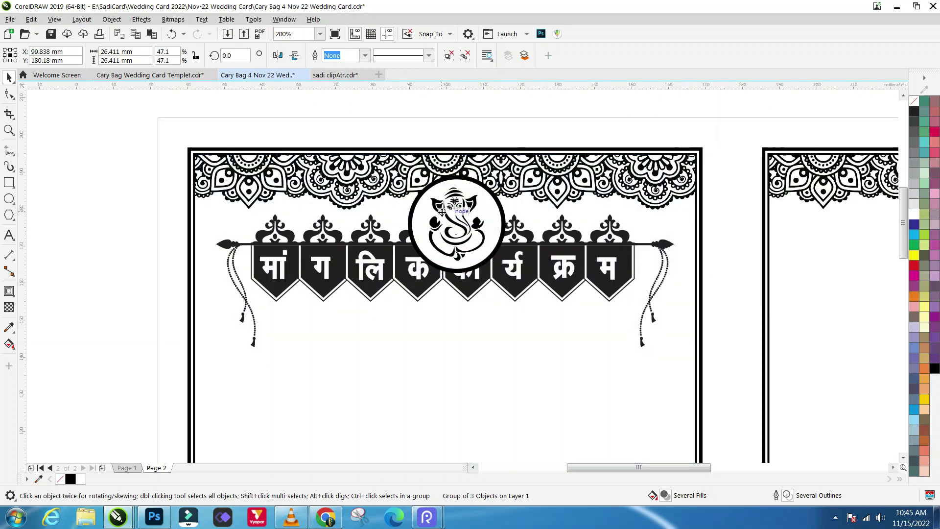
pyautogui.scroll(1, 442, 211)
pyautogui.moveTo(553, 307); pyautogui.dragTo(519, 274)
# Step: Trim the badge to about 20 mm and seat it on the top border above the banner
pyautogui.moveTo(446, 220)
pyautogui.mouseDown()
pyautogui.moveTo(443, 206)
pyautogui.moveTo(420, 229)
pyautogui.mouseUp()
pyautogui.scroll(-1, 422, 200)
pyautogui.scroll(1, 422, 200)
pyautogui.scroll(-1, 420, 229)
pyautogui.scroll(1, 376, 211)
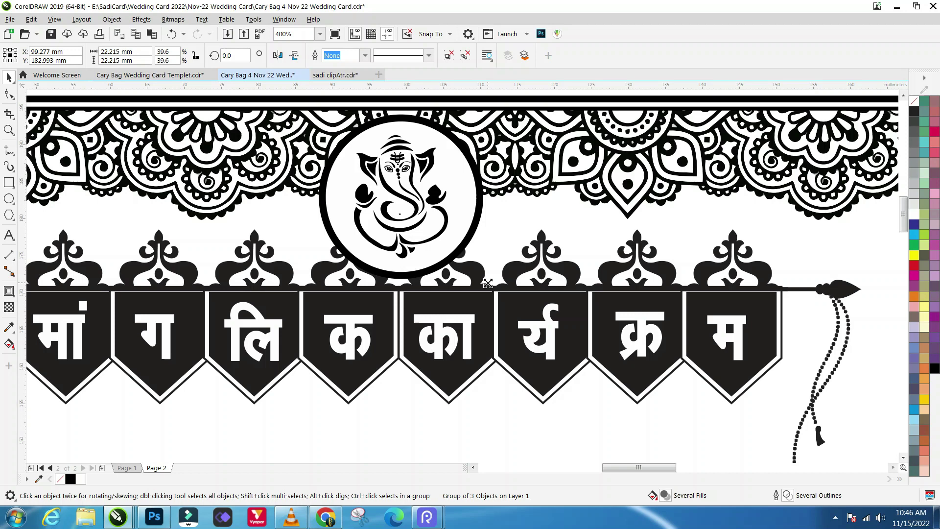
pyautogui.moveTo(487, 283); pyautogui.dragTo(481, 276)
pyautogui.scroll(-1, 391, 214)
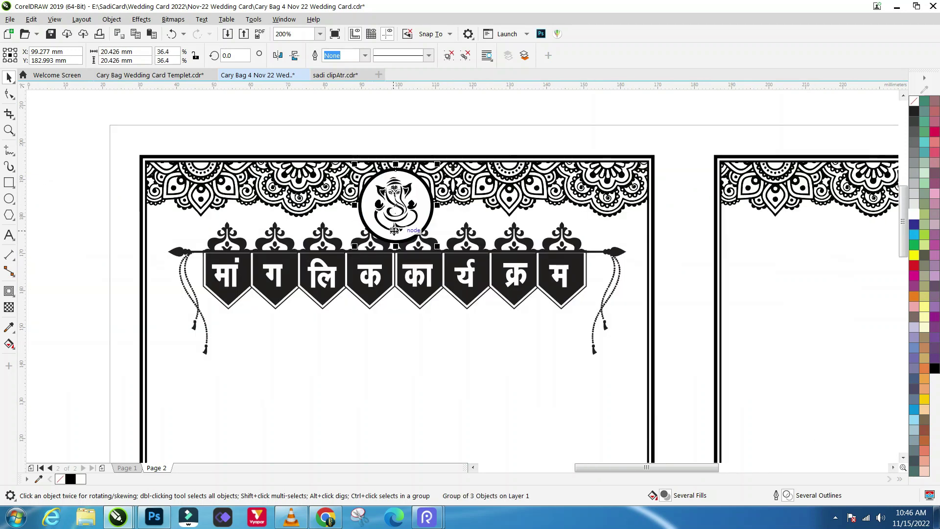
pyautogui.scroll(1, 390, 214)
pyautogui.moveTo(396, 211); pyautogui.dragTo(397, 211)
pyautogui.scroll(-1, 395, 207)
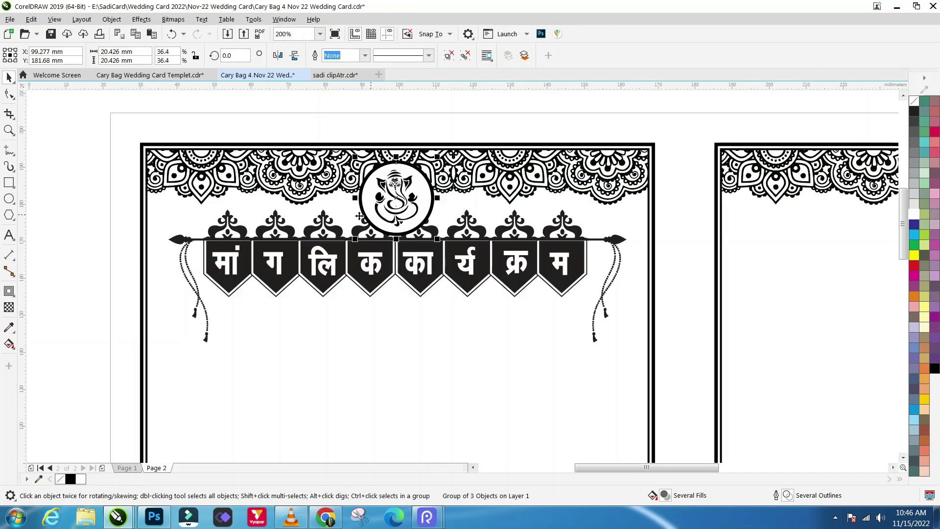
pyautogui.click(113, 195)
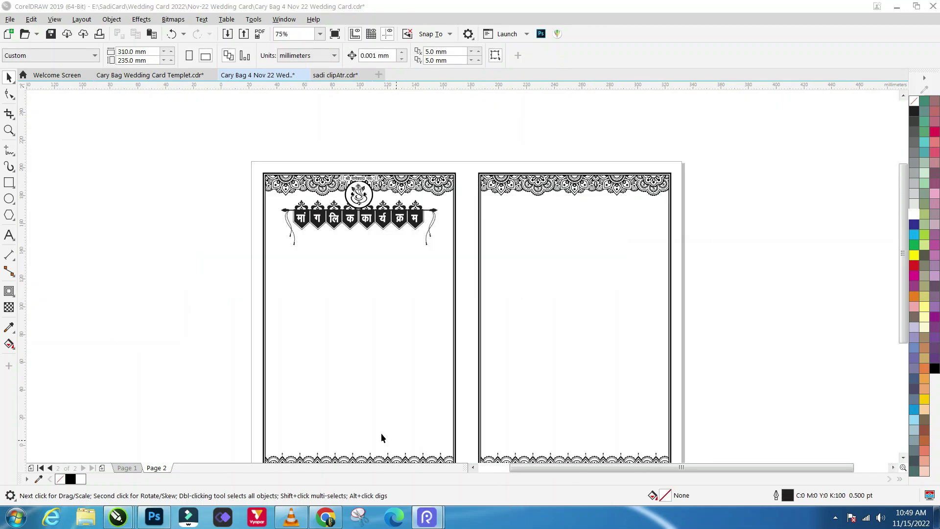
# Step: Park the new banner group left of the page and move the old circle-Ganesha banner off-page
pyautogui.press('Tab')
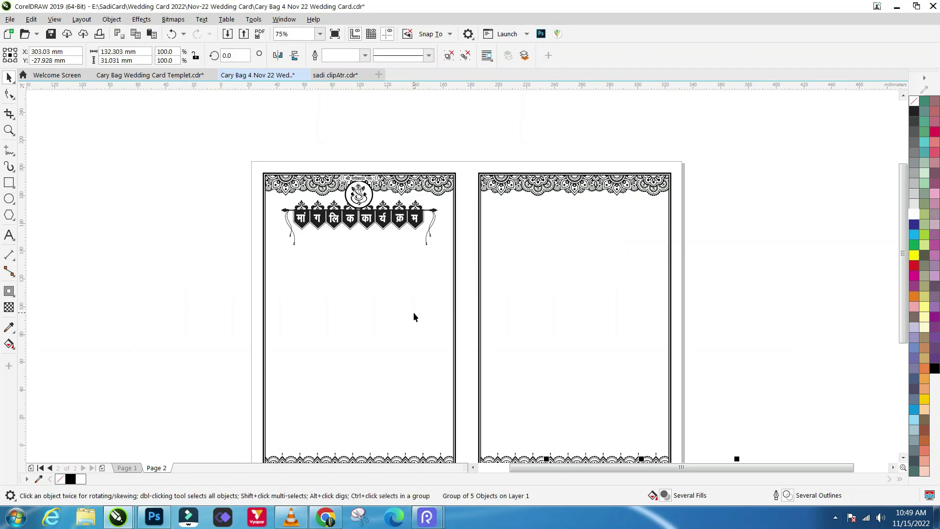
pyautogui.press('p')
pyautogui.moveTo(465, 326); pyautogui.dragTo(204, 256)
pyautogui.click(333, 220)
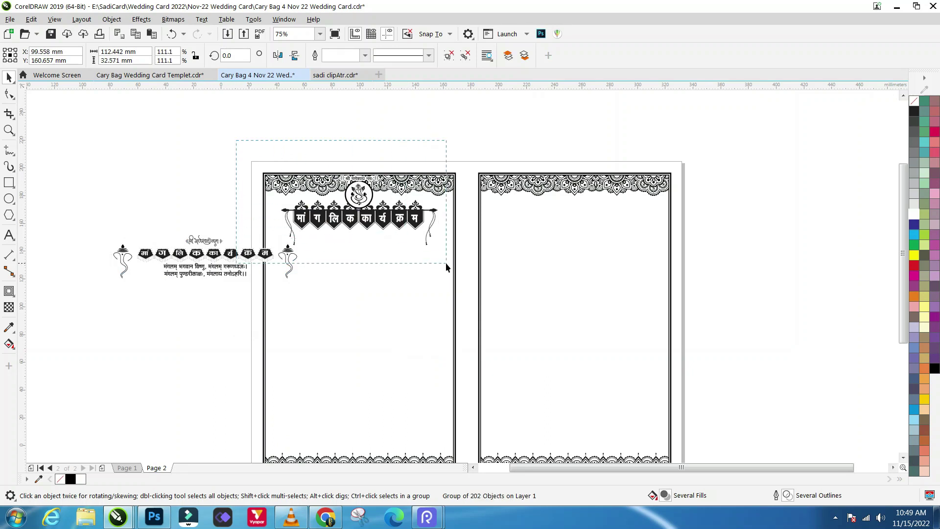
pyautogui.moveTo(445, 263); pyautogui.dragTo(431, 245)
pyautogui.moveTo(360, 199); pyautogui.dragTo(185, 150)
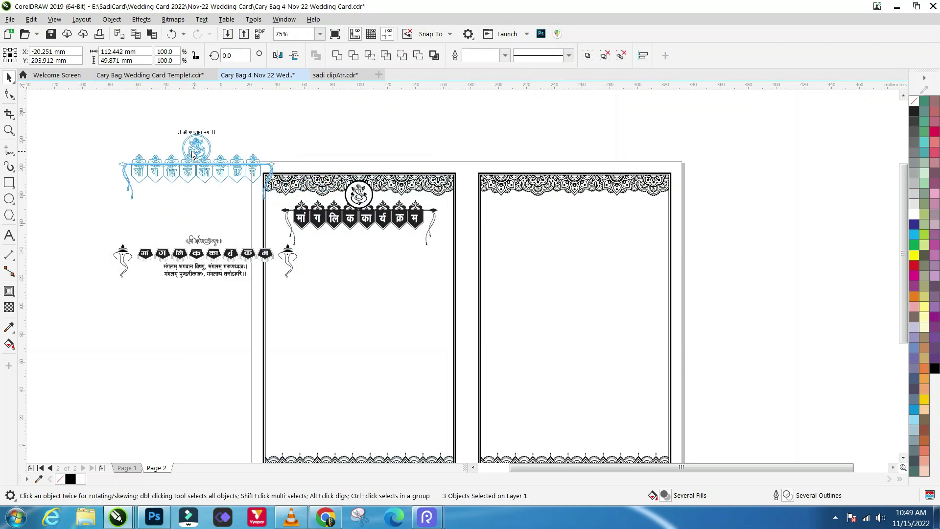
pyautogui.press('Escape')
# Step: Place the new mantra banner group near the top of the left page, slightly smaller and centred
pyautogui.moveTo(199, 253); pyautogui.dragTo(350, 216)
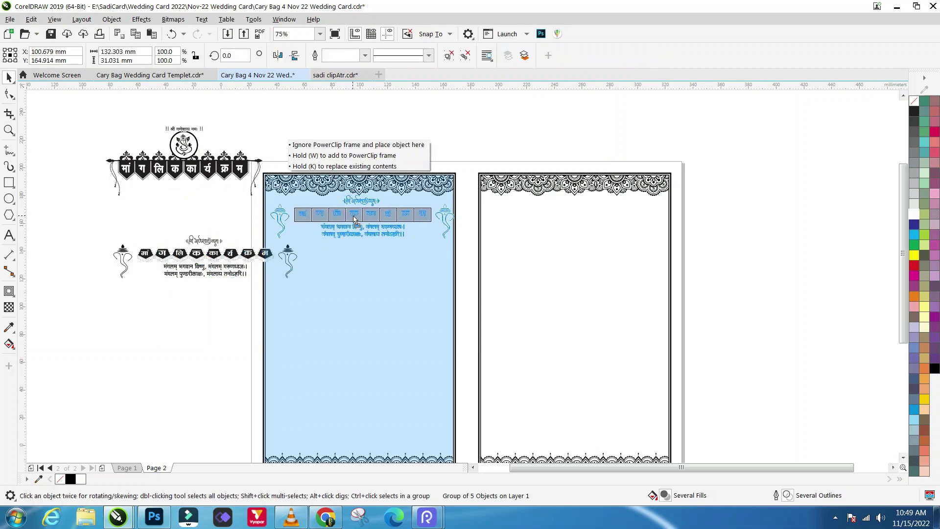
pyautogui.moveTo(350, 215); pyautogui.dragTo(360, 214)
pyautogui.scroll(2, 359, 214)
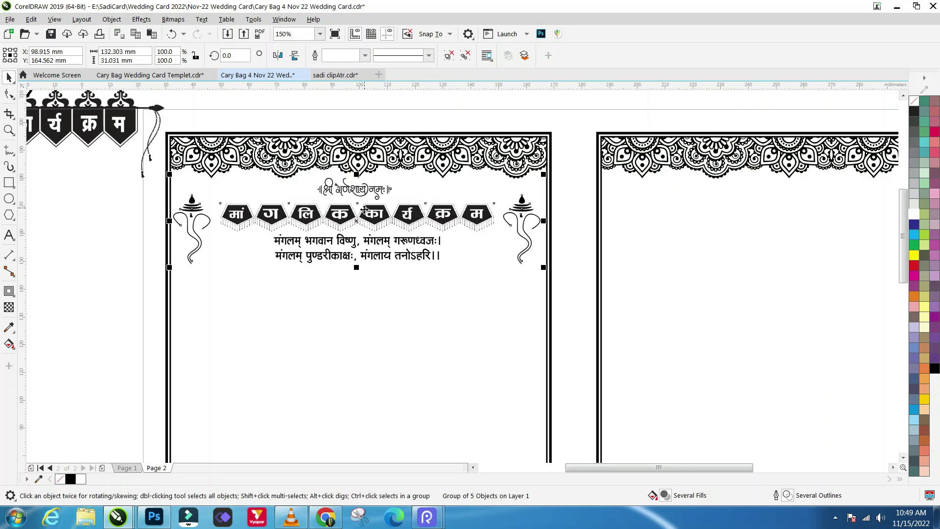
pyautogui.scroll(-2, 361, 209)
pyautogui.scroll(2, 360, 209)
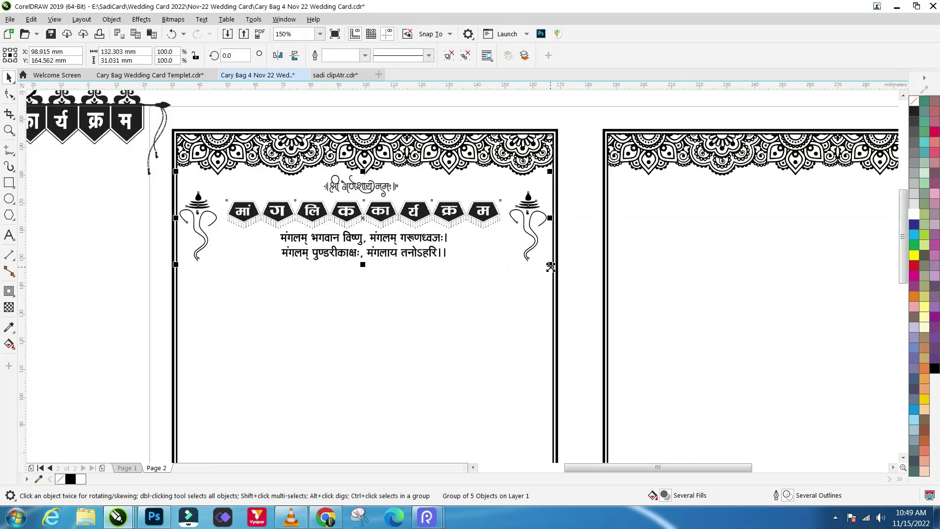
pyautogui.moveTo(551, 267); pyautogui.dragTo(538, 263)
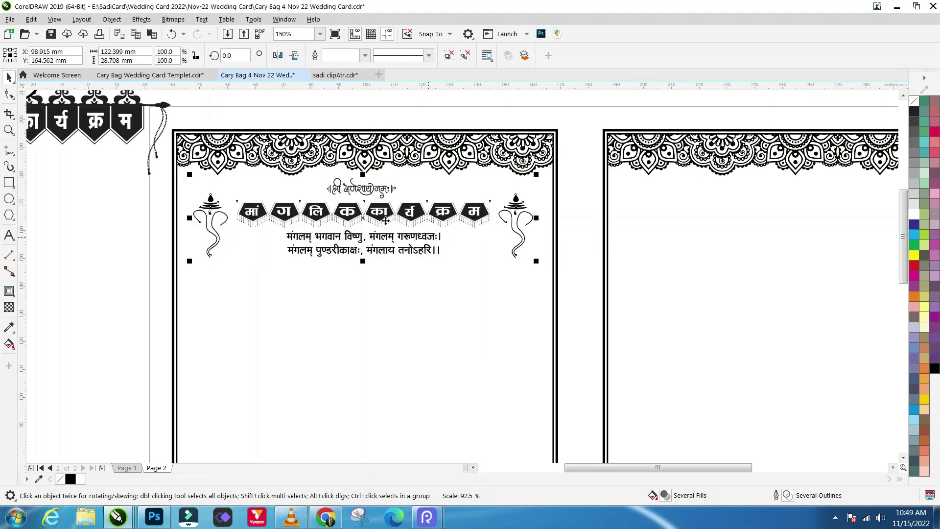
pyautogui.moveTo(365, 215); pyautogui.dragTo(367, 210)
# Step: Delete the two Ganesha figures on either side of the banner
pyautogui.scroll(-1, 366, 207)
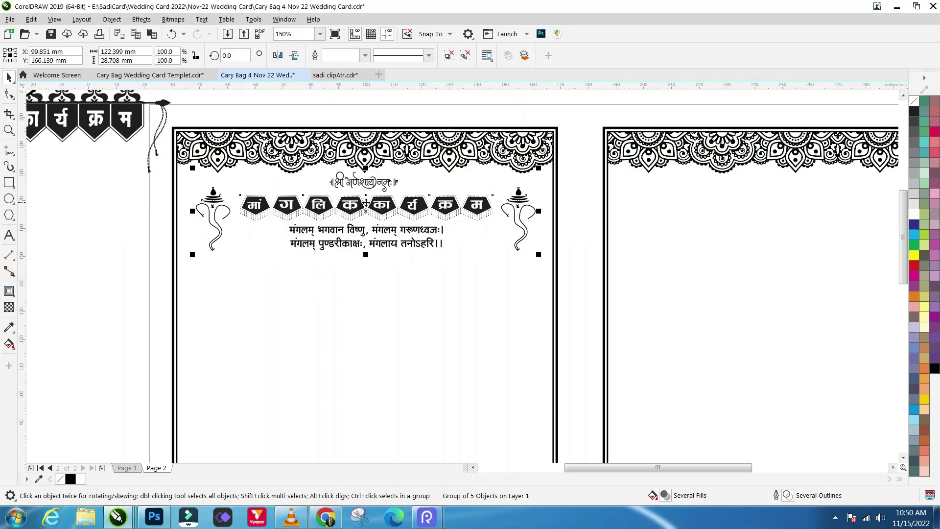
pyautogui.click(360, 302)
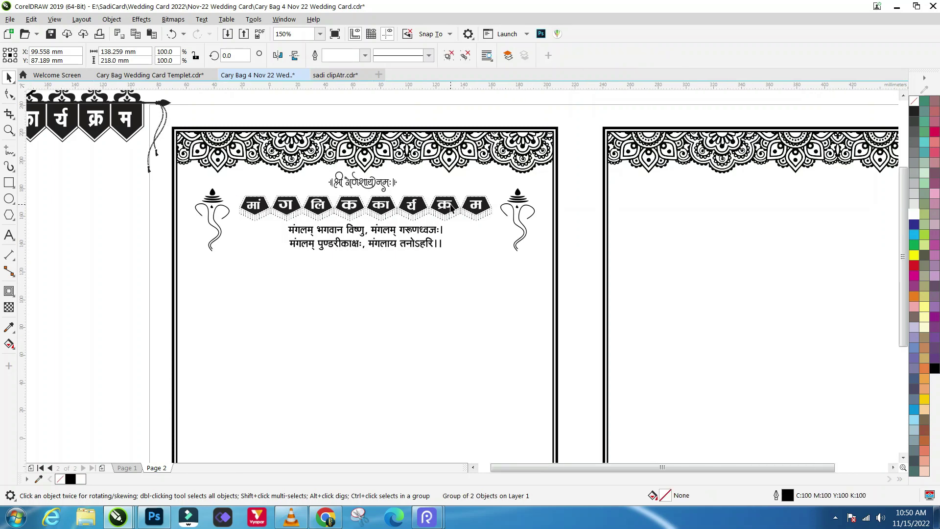
pyautogui.scroll(-2, 309, 216)
pyautogui.click(309, 216)
pyautogui.click(332, 209)
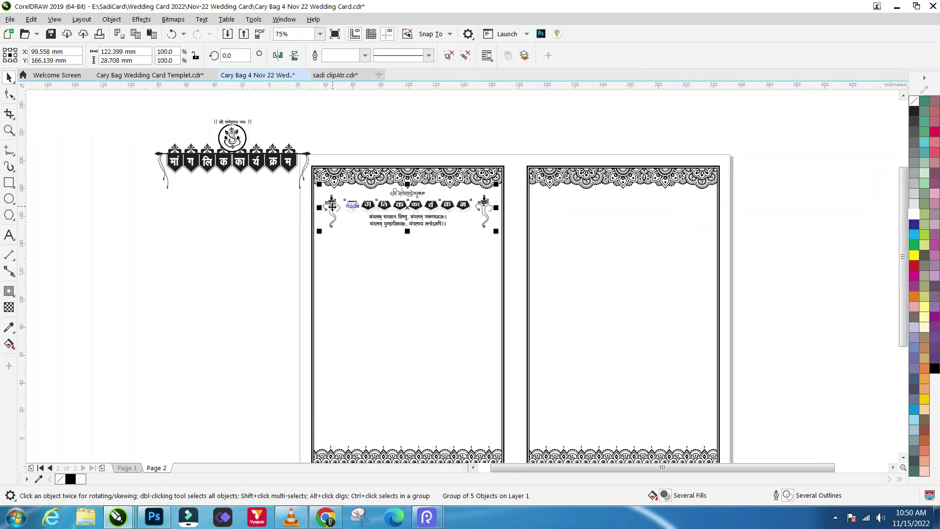
pyautogui.click(371, 142)
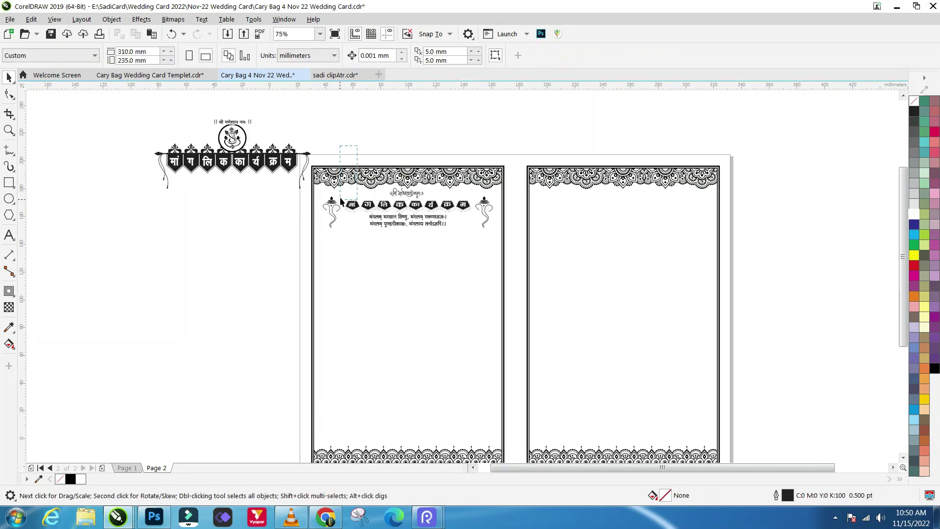
pyautogui.moveTo(357, 146); pyautogui.dragTo(313, 249)
pyautogui.press('Delete')
pyautogui.moveTo(509, 277); pyautogui.dragTo(509, 273)
pyautogui.press('Delete')
# Step: Scale the two-line mangalam verse up to about 13.4 pt via its corner handle
pyautogui.scroll(2, 414, 227)
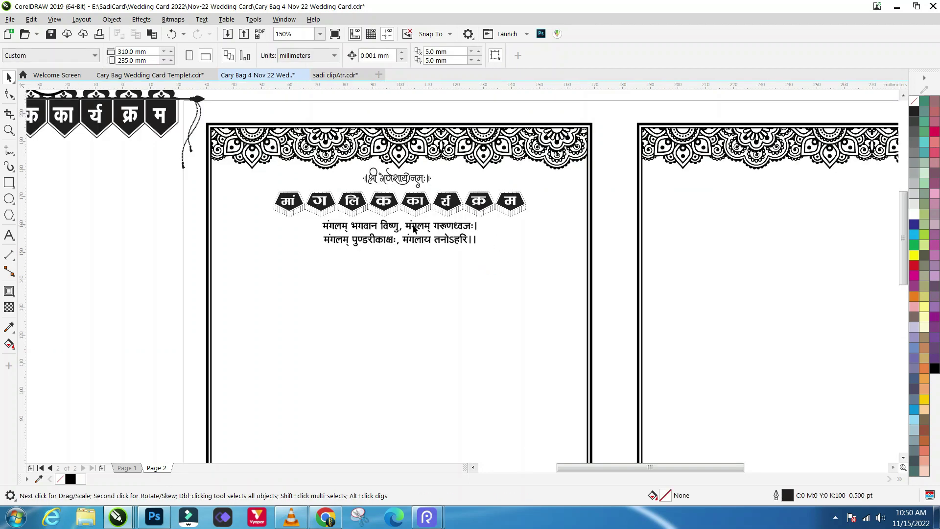
pyautogui.click(412, 231)
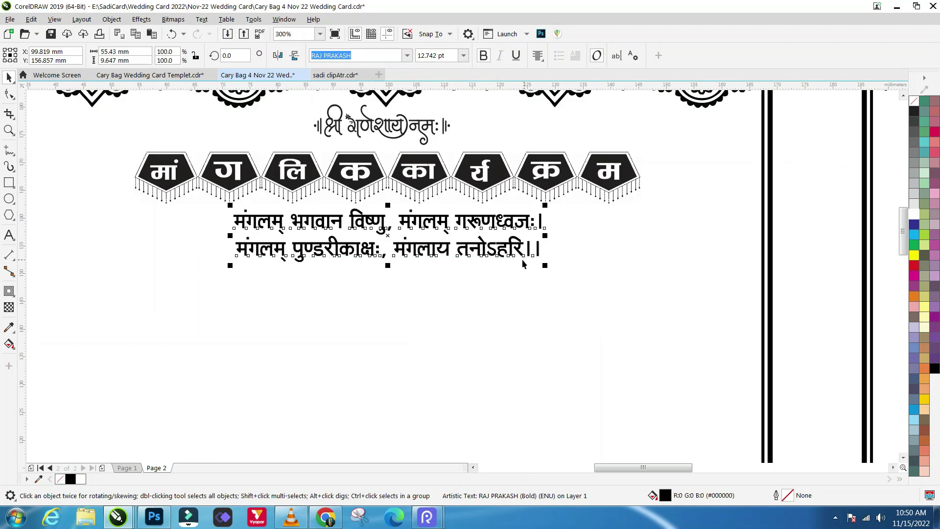
pyautogui.moveTo(547, 267); pyautogui.dragTo(553, 267)
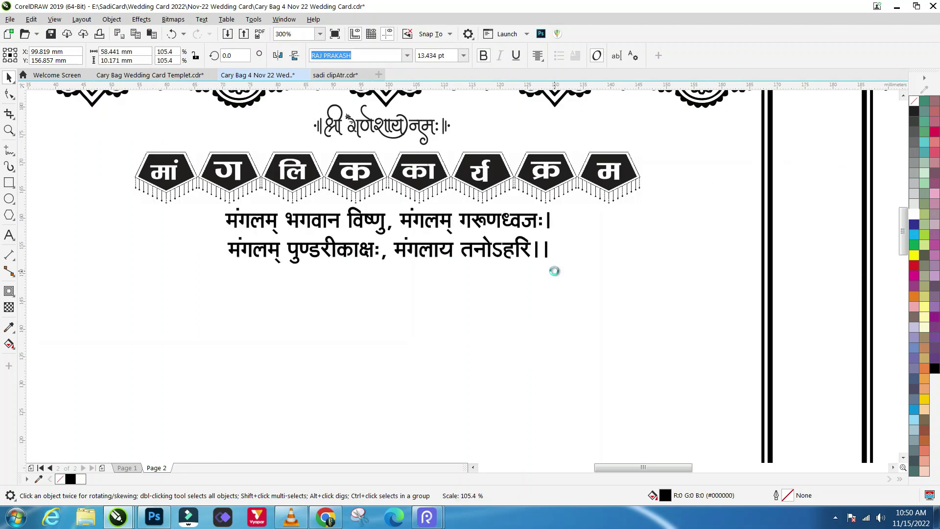
pyautogui.scroll(-1, 432, 235)
pyautogui.scroll(1, 438, 246)
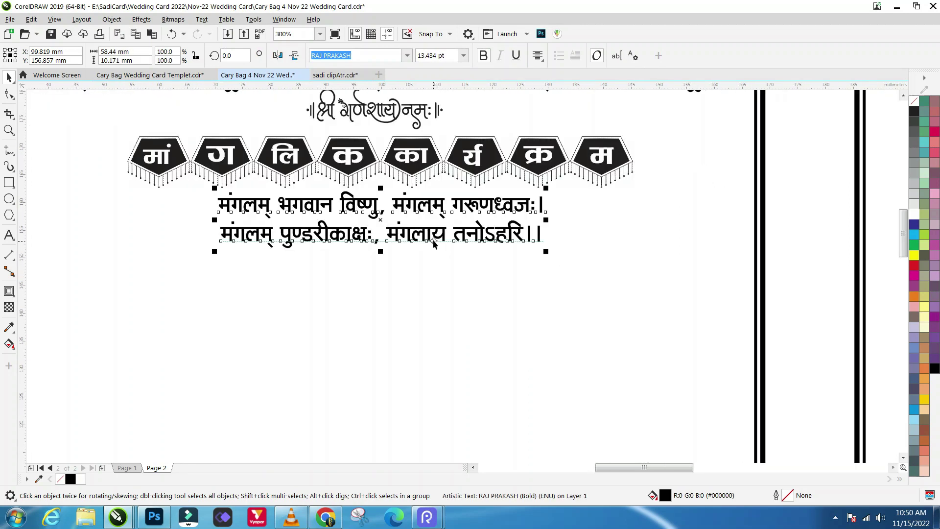
pyautogui.scroll(-1, 386, 215)
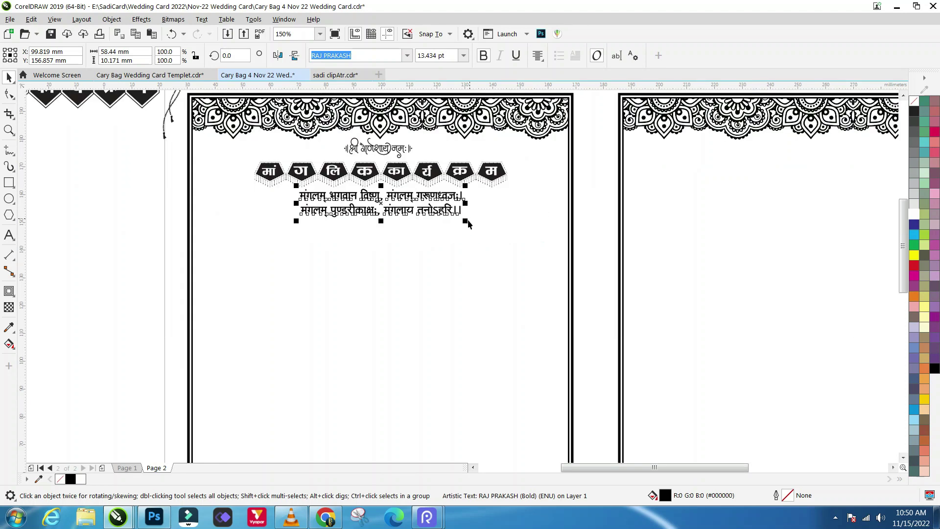
pyautogui.moveTo(468, 224); pyautogui.dragTo(480, 230)
pyautogui.keyDown('shift'); pyautogui.click(396, 253); pyautogui.keyUp('shift')
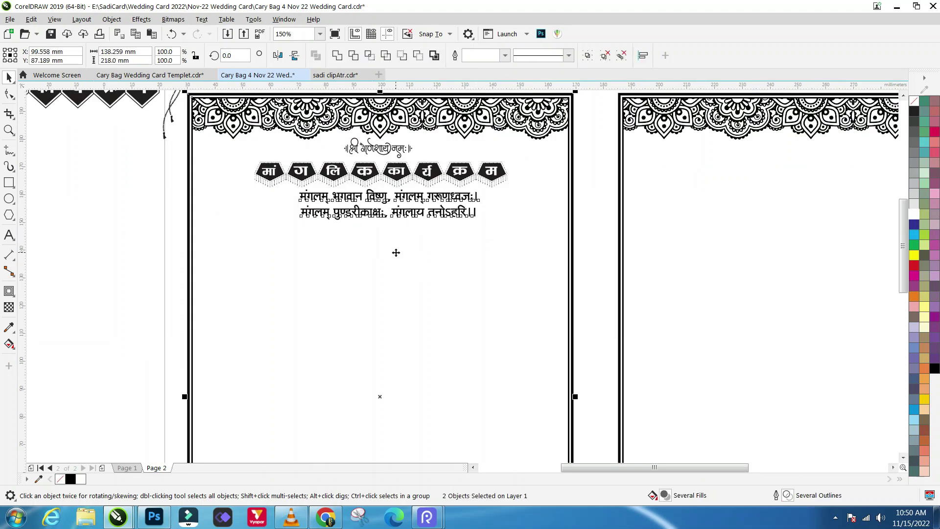
pyautogui.click(118, 218)
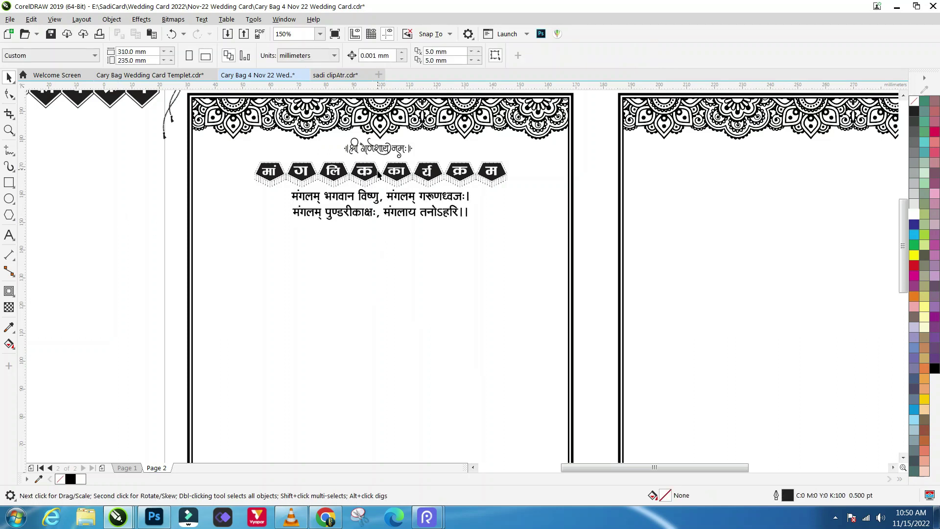
pyautogui.scroll(1, 378, 156)
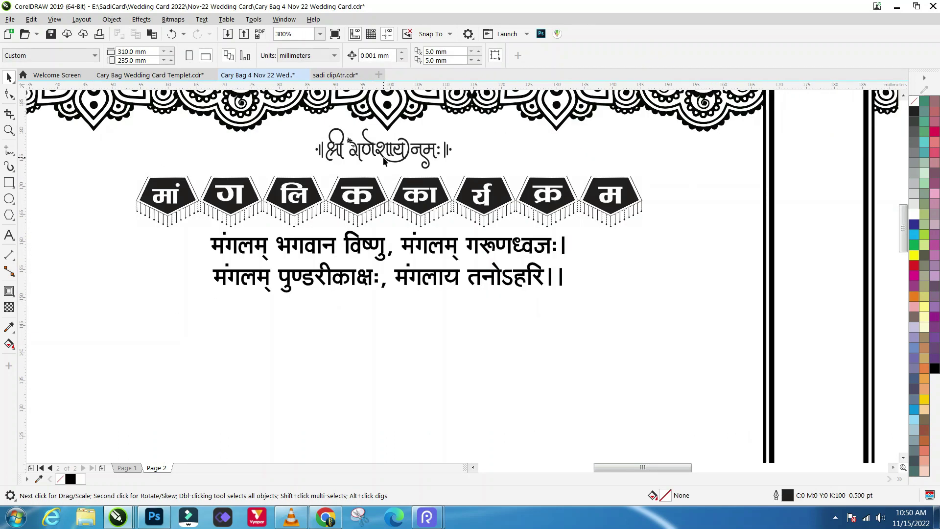
pyautogui.click(390, 162)
pyautogui.scroll(-1, 390, 161)
# Step: Paste the Ganesha clipart and shrink it to sit left of the banner and verse
pyautogui.scroll(-1, 391, 178)
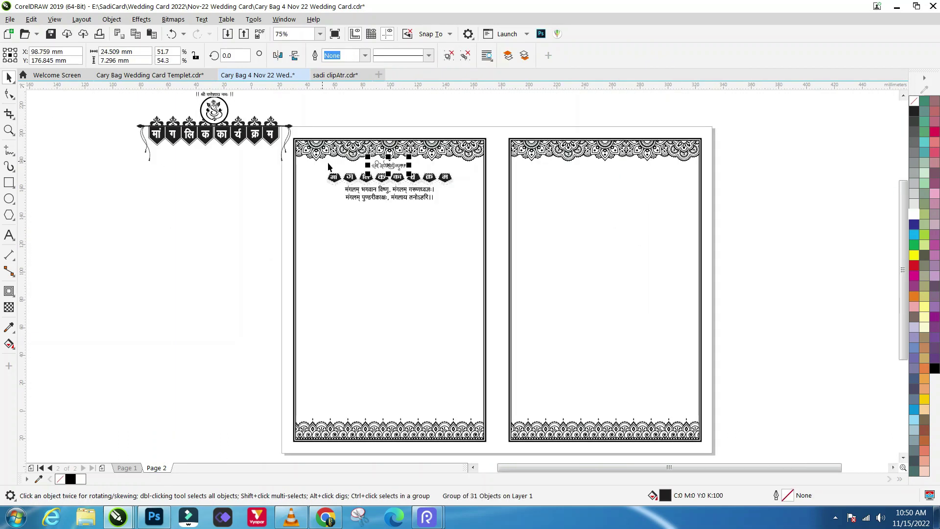
pyautogui.scroll(1, 233, 158)
pyautogui.scroll(-1, 205, 210)
pyautogui.click(196, 248)
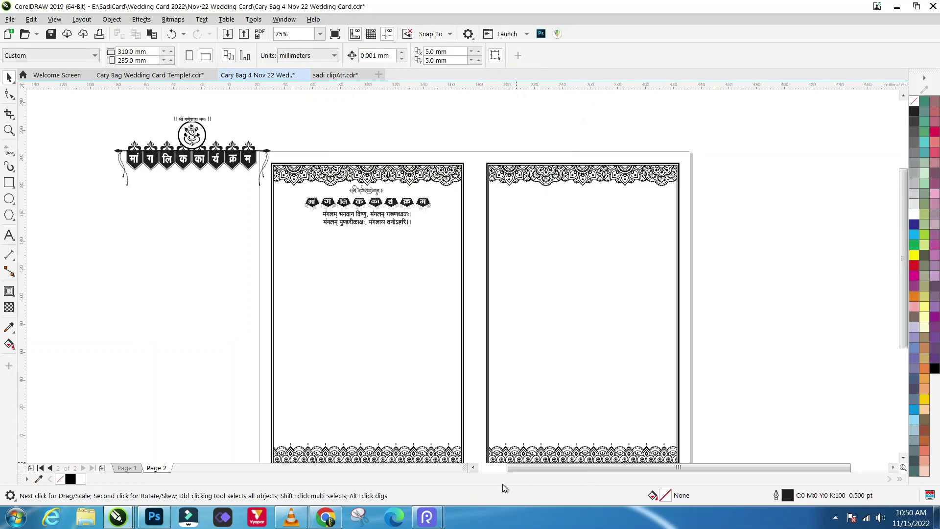
pyautogui.hotkey('ctrl', 'v')
pyautogui.moveTo(566, 362); pyautogui.dragTo(306, 215)
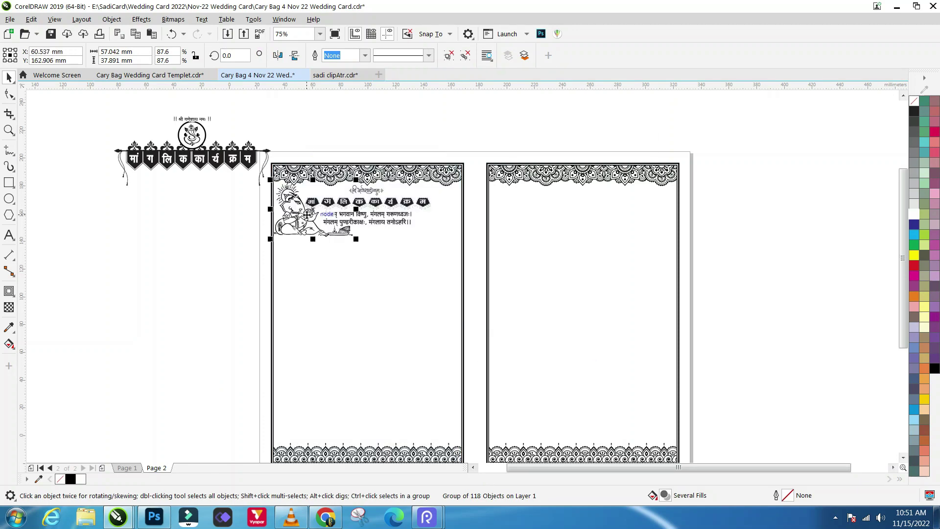
pyautogui.scroll(2, 306, 215)
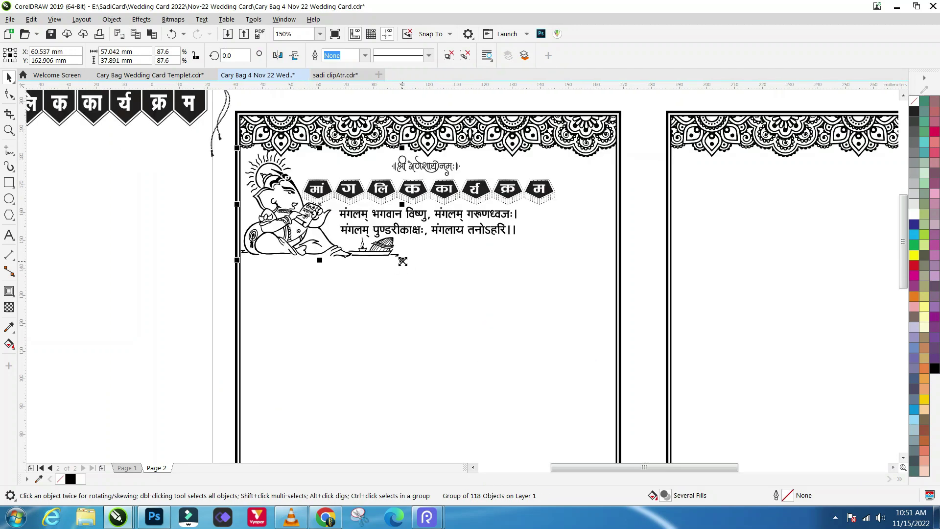
pyautogui.moveTo(402, 261); pyautogui.dragTo(387, 247)
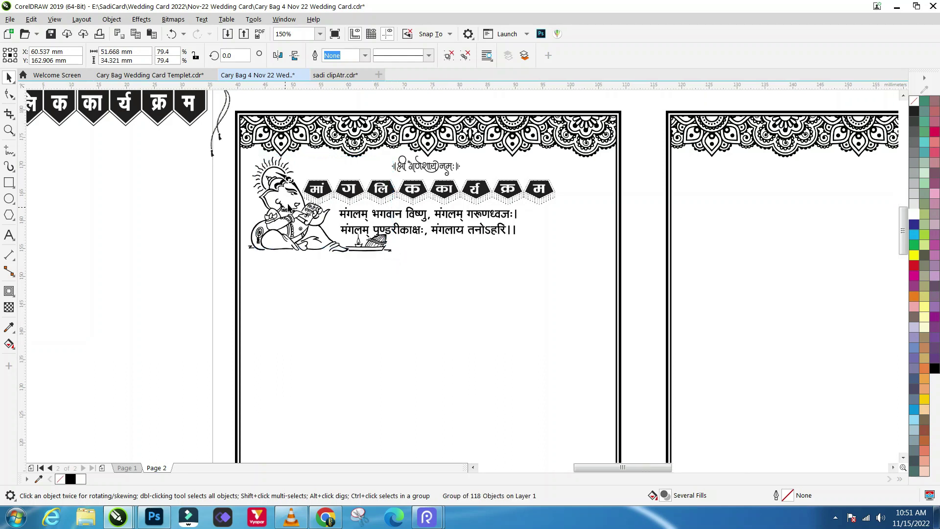
pyautogui.scroll(2, 288, 206)
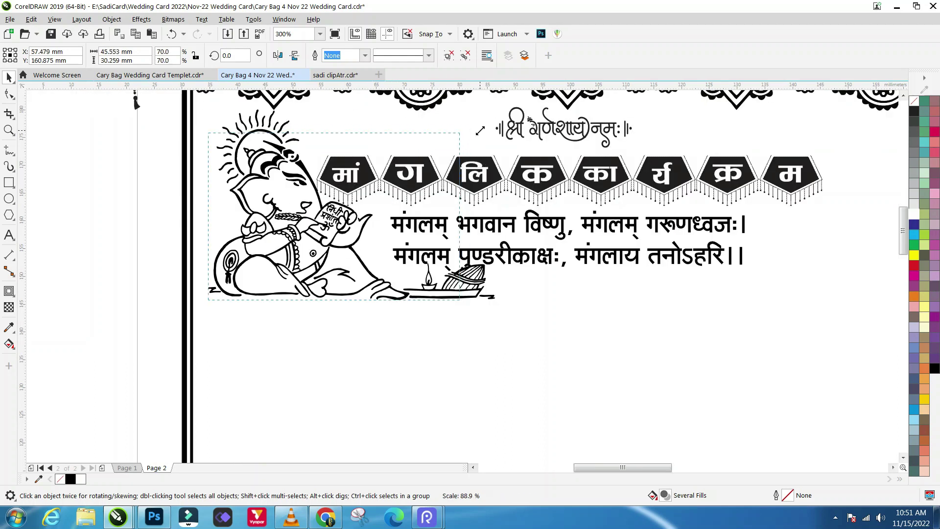
pyautogui.moveTo(499, 106); pyautogui.dragTo(457, 133)
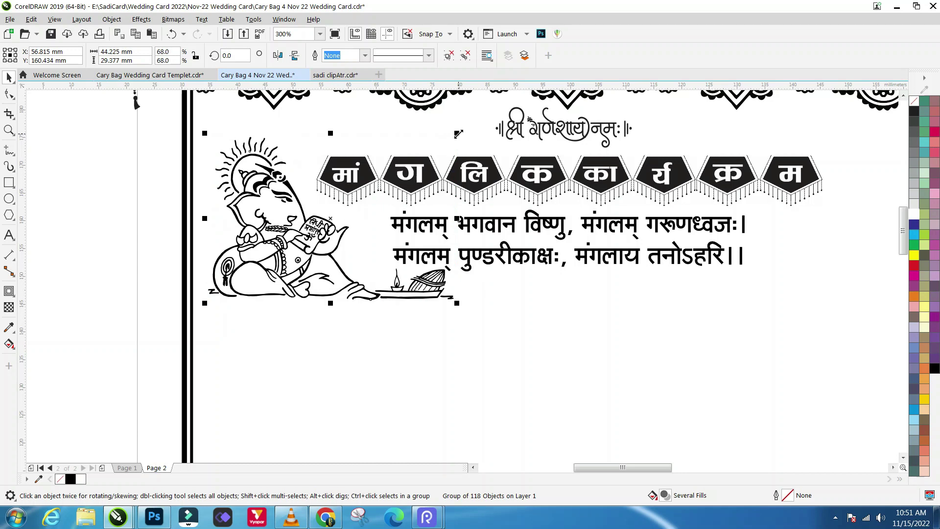
pyautogui.moveTo(457, 133); pyautogui.dragTo(445, 140)
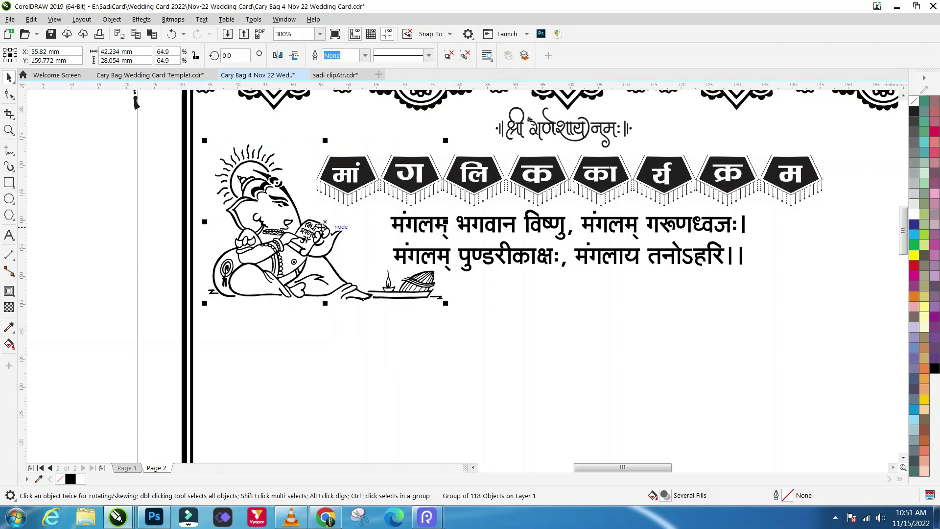
pyautogui.moveTo(322, 227); pyautogui.dragTo(319, 230)
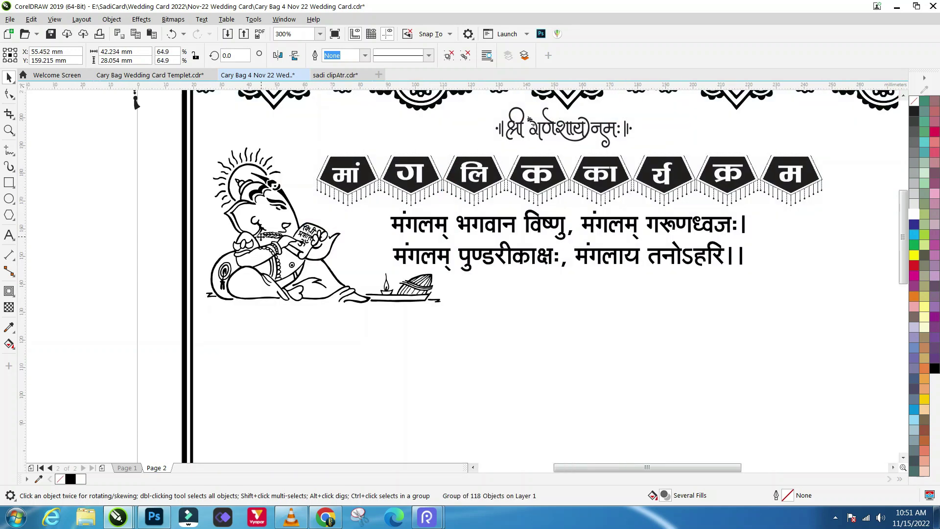
pyautogui.scroll(-3, 110, 237)
pyautogui.click(110, 237)
# Step: Delete the spare banner artwork lying outside the page
pyautogui.scroll(3, 335, 221)
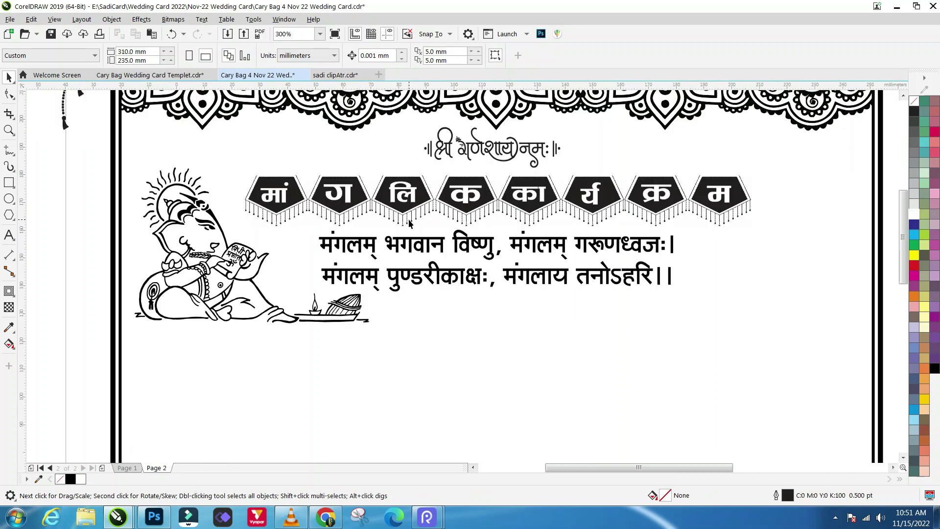
pyautogui.scroll(-2, 409, 223)
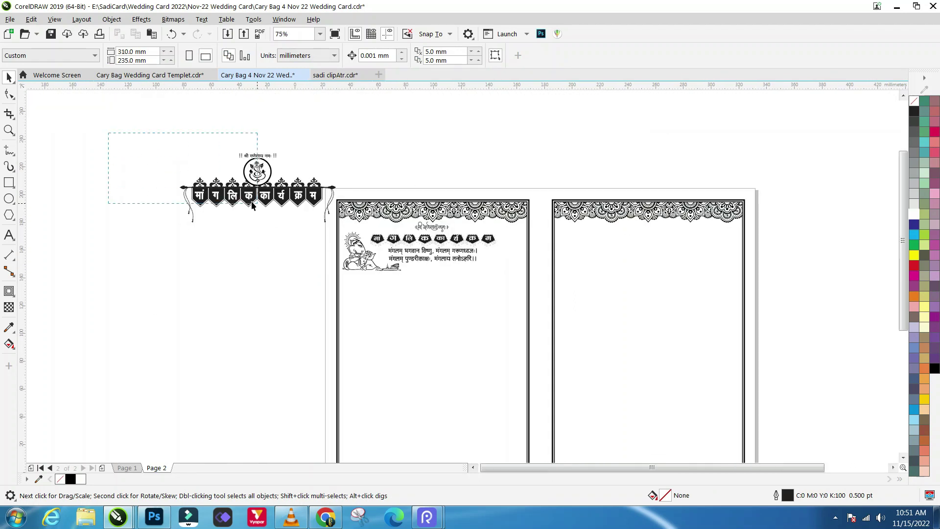
pyautogui.moveTo(252, 206); pyautogui.dragTo(346, 262)
pyautogui.press('Delete')
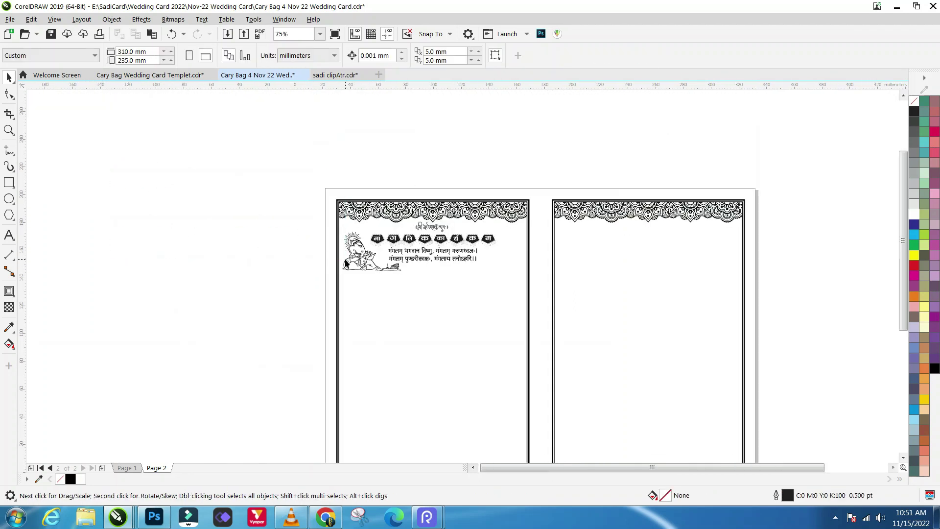
pyautogui.hotkey('shift', 'F4')
pyautogui.scroll(3, 367, 246)
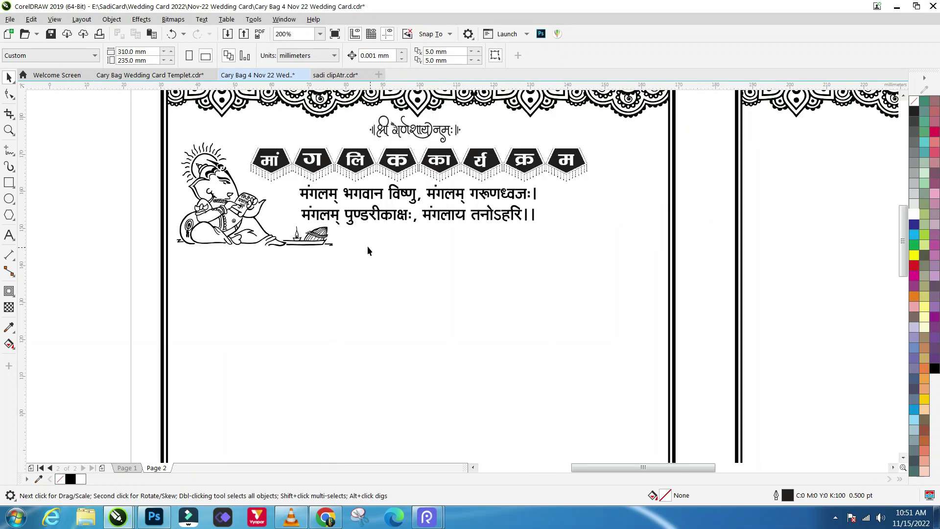
pyautogui.hotkey('shift', 'F4')
# Step: Save the card, accepting the font embedding warning
pyautogui.scroll(3, 259, 159)
pyautogui.hotkey('shift', 'F4')
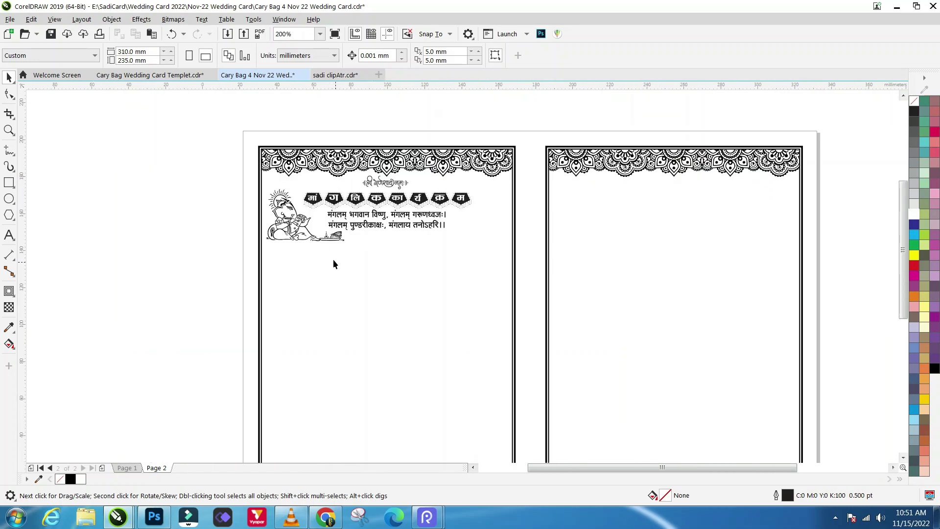
pyautogui.scroll(3, 333, 260)
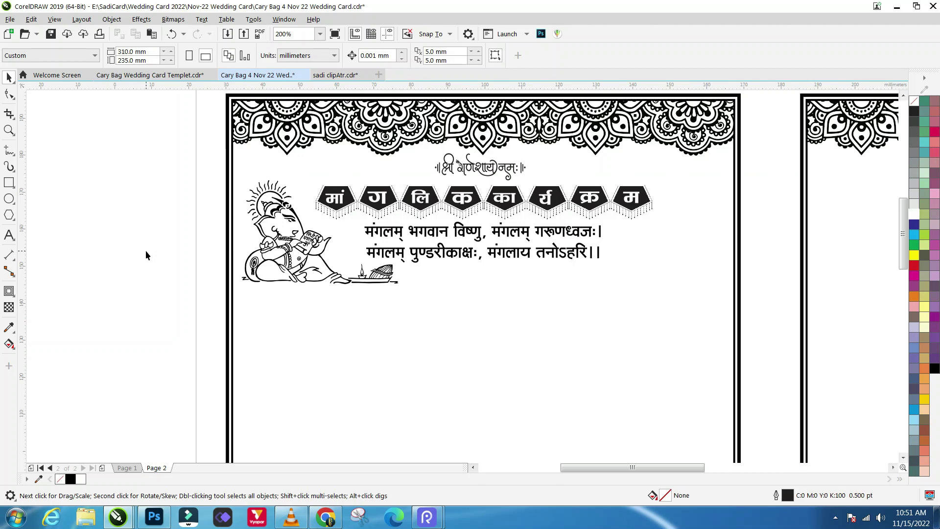
pyautogui.hotkey('ctrl', 's')
pyautogui.click(510, 304)
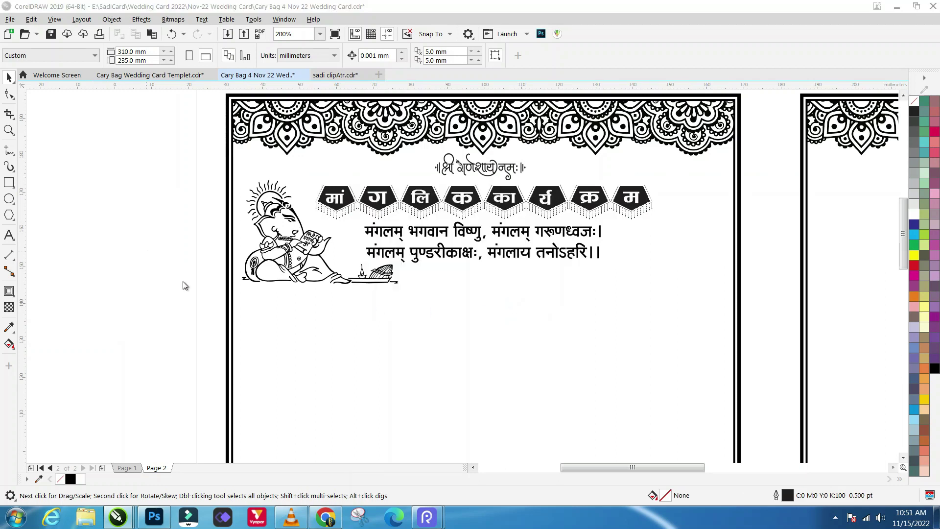
pyautogui.hotkey('shift', 'F4')
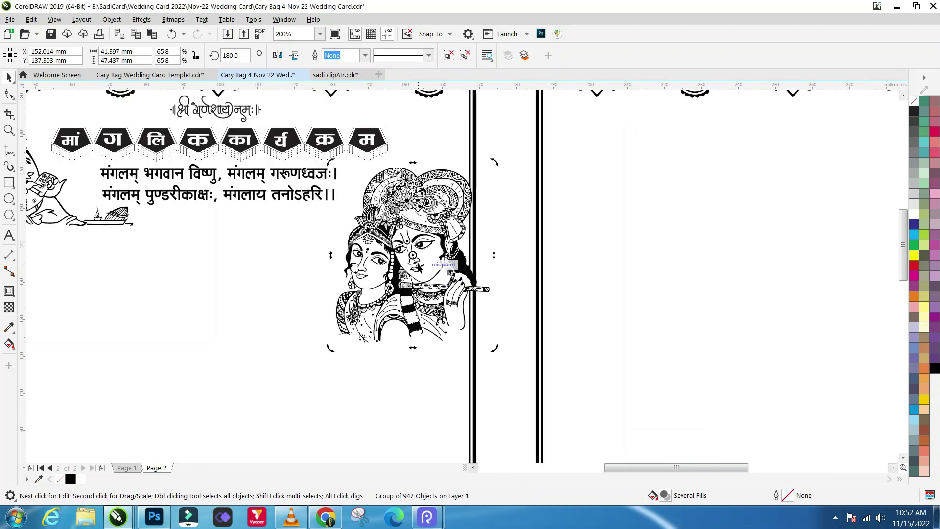
# Step: Move the Radha-Krishna clipart onto the header and scale it down to about a third
pyautogui.moveTo(419, 266); pyautogui.dragTo(436, 196)
pyautogui.moveTo(516, 279); pyautogui.dragTo(482, 241)
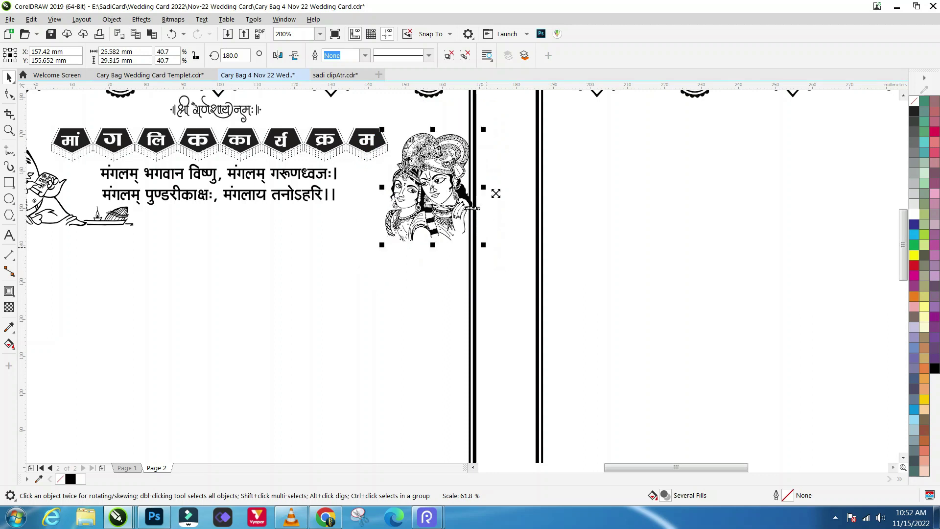
pyautogui.scroll(-2, 501, 183)
pyautogui.scroll(2, 431, 160)
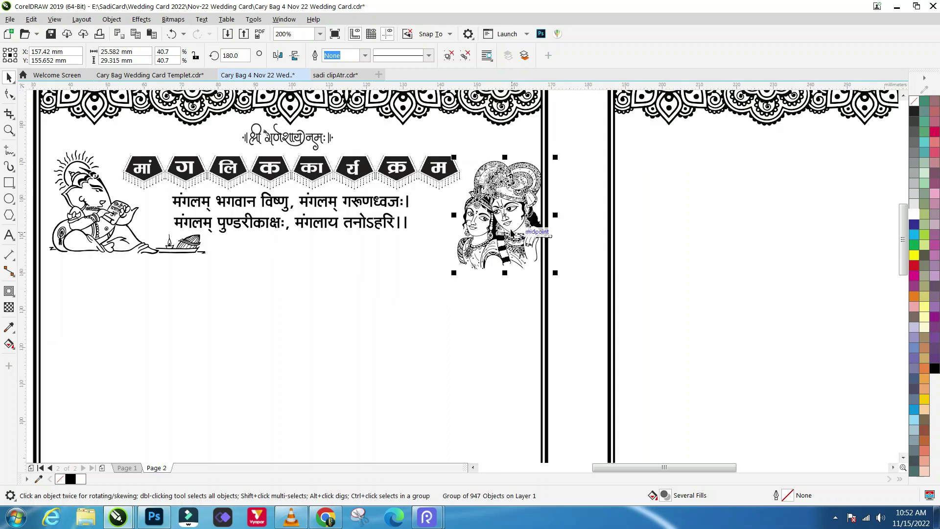
pyautogui.moveTo(507, 218); pyautogui.dragTo(502, 202)
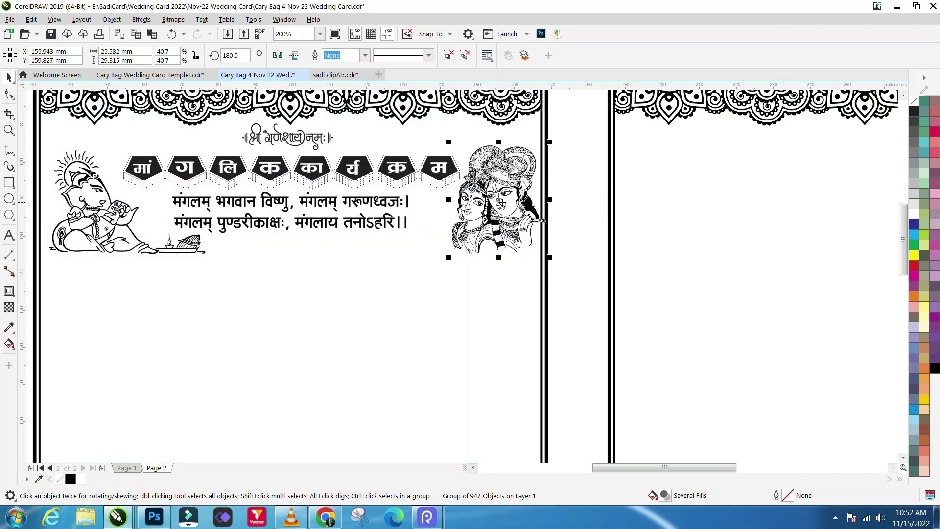
pyautogui.moveTo(550, 259); pyautogui.dragTo(532, 238)
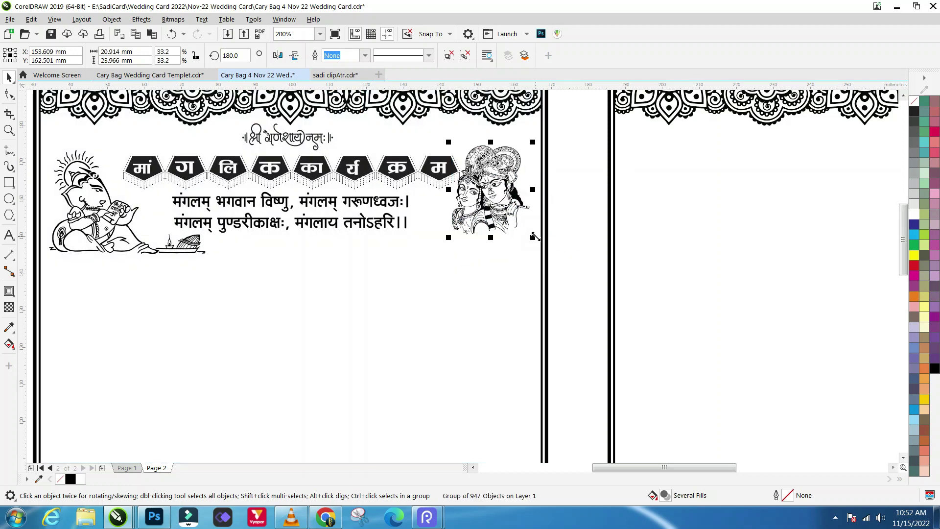
pyautogui.scroll(2, 490, 200)
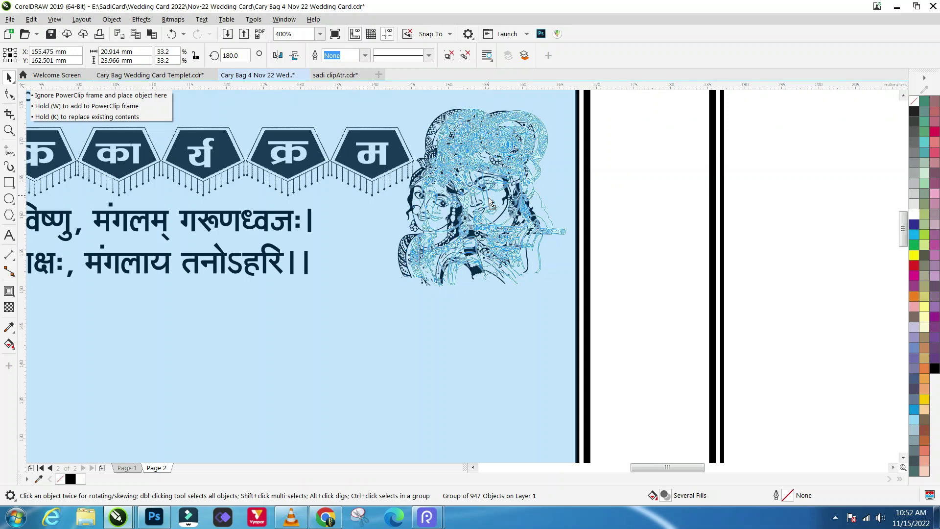
# Step: Fine-tune the Radha-Krishna clipart beside the right border, opposite the Ganesha
pyautogui.moveTo(475, 197); pyautogui.dragTo(491, 197)
pyautogui.scroll(-2, 469, 146)
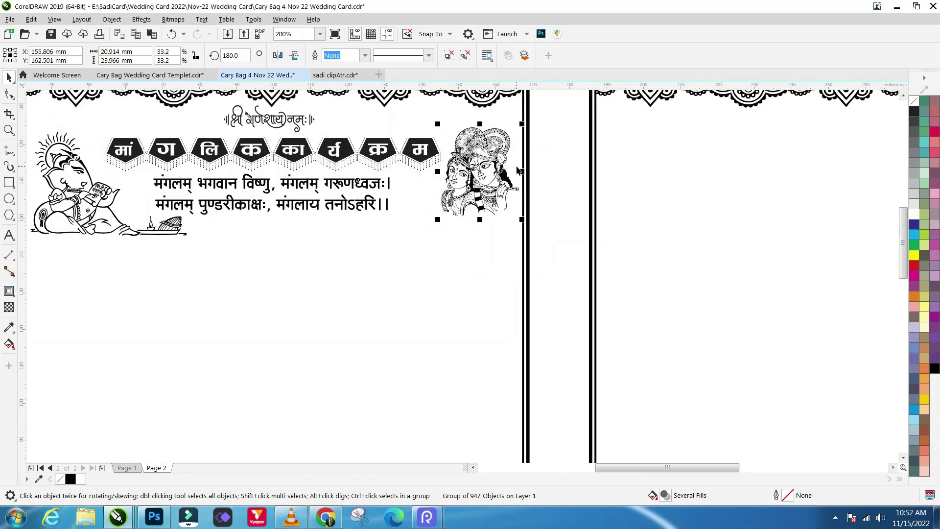
pyautogui.scroll(2, 474, 170)
pyautogui.moveTo(489, 176); pyautogui.dragTo(492, 173)
pyautogui.scroll(-2, 482, 167)
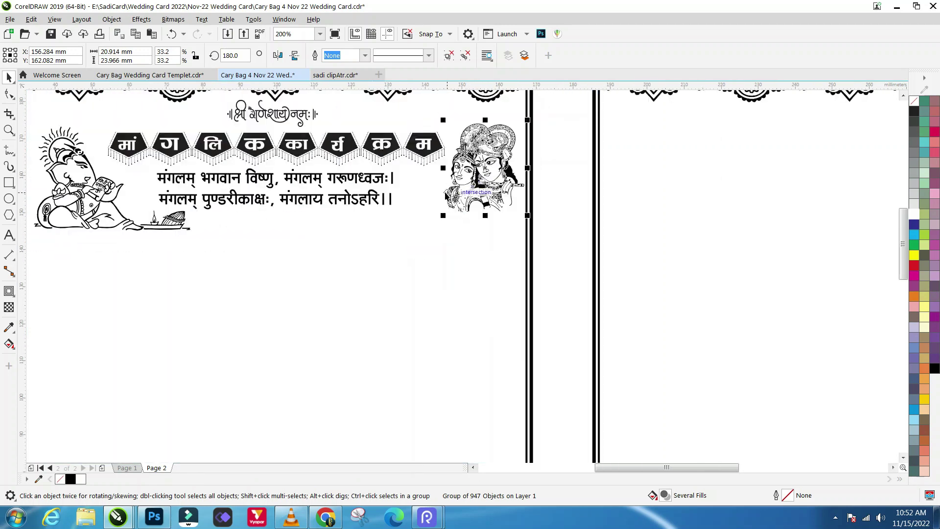
pyautogui.scroll(2, 465, 180)
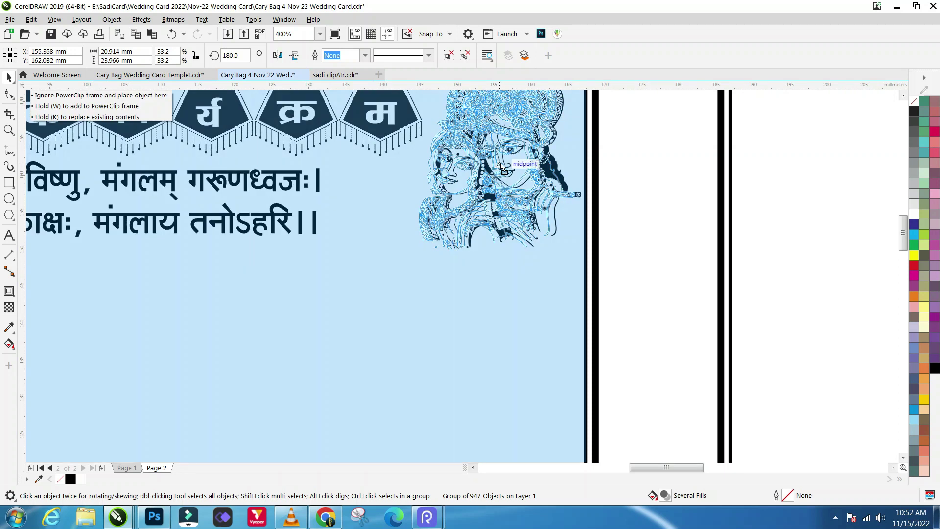
pyautogui.moveTo(506, 163); pyautogui.dragTo(499, 164)
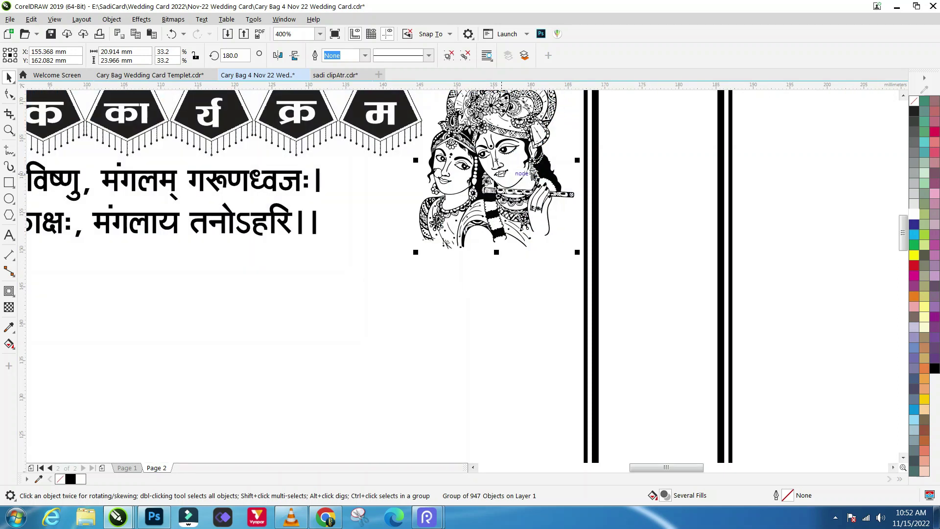
pyautogui.scroll(-2, 484, 184)
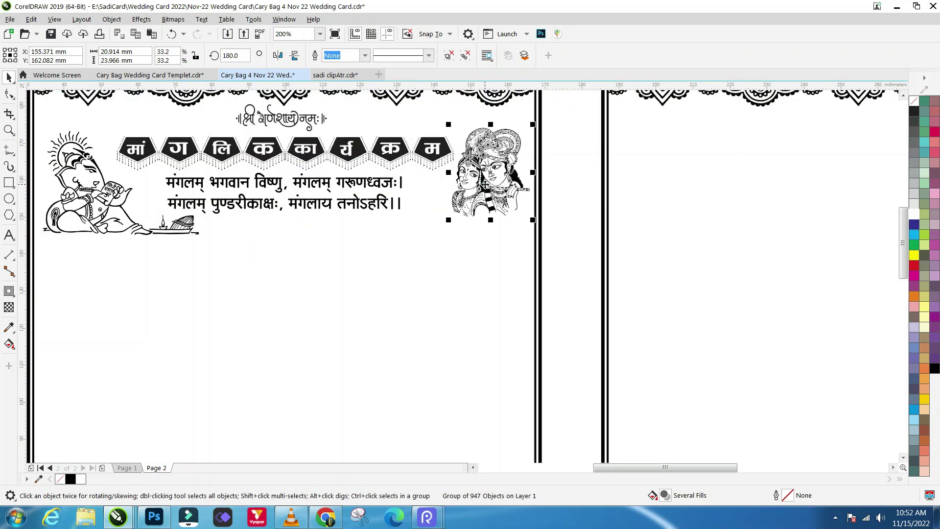
pyautogui.moveTo(484, 183); pyautogui.dragTo(484, 184)
pyautogui.scroll(-1, 423, 195)
pyautogui.scroll(1, 362, 206)
pyautogui.scroll(-1, 363, 206)
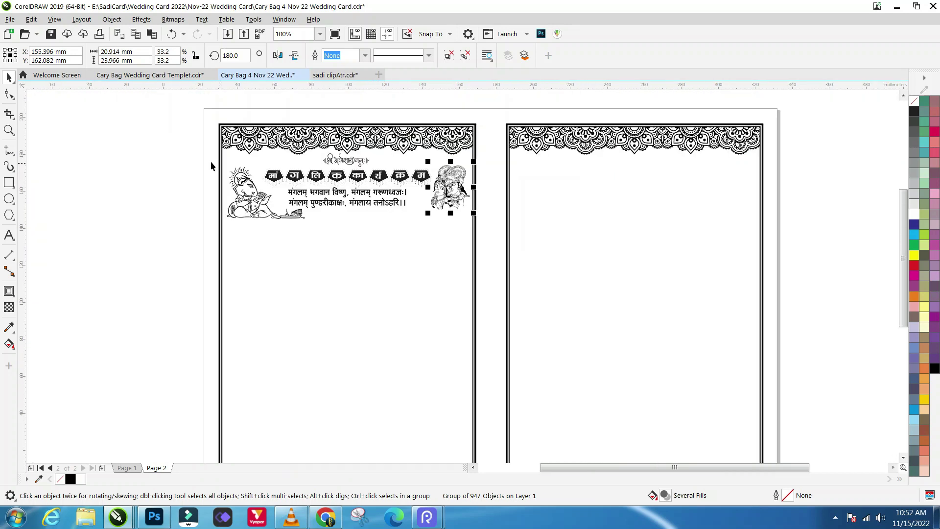
pyautogui.click(150, 159)
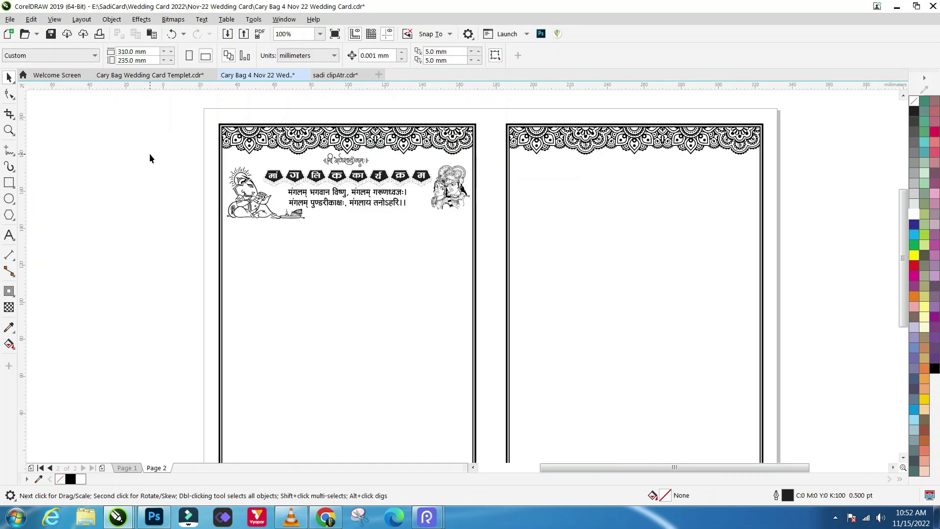
# Step: Select the Sanskrit verse text inside its group and shift it slightly right
pyautogui.click(326, 196)
pyautogui.keyDown('shift'); pyautogui.click(342, 246); pyautogui.keyUp('shift')
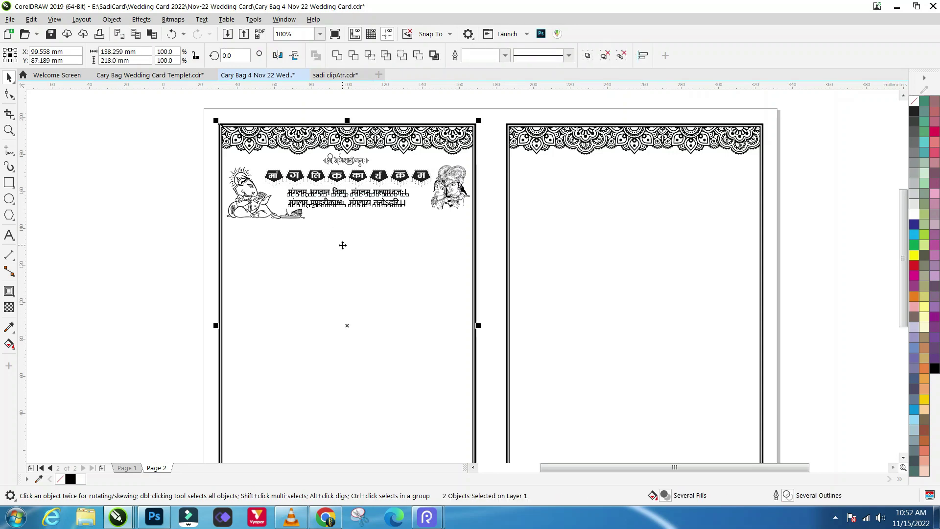
pyautogui.click(121, 244)
pyautogui.scroll(-1, 330, 194)
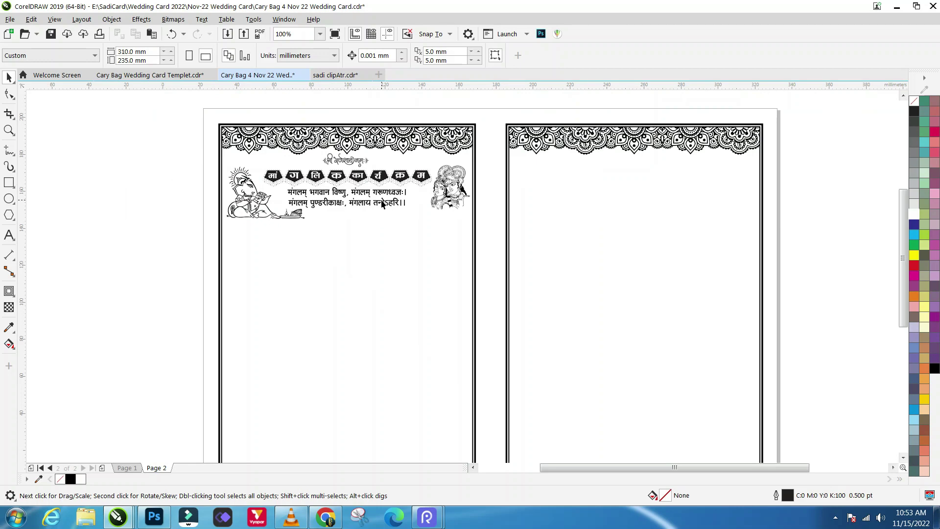
pyautogui.scroll(1, 360, 201)
pyautogui.click(345, 187)
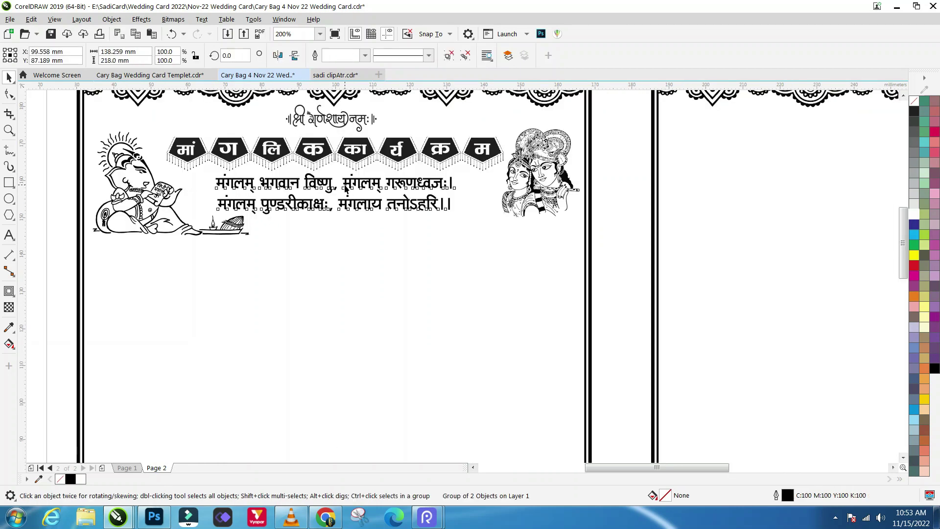
pyautogui.keyDown('ctrl'); pyautogui.click(327, 208); pyautogui.keyUp('ctrl')
pyautogui.scroll(1, 332, 205)
pyautogui.moveTo(324, 202); pyautogui.dragTo(349, 209)
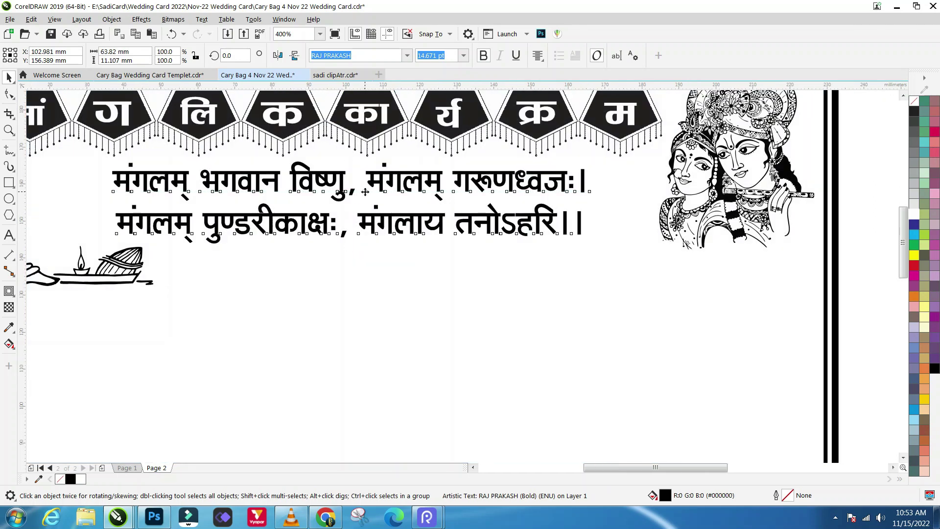
pyautogui.scroll(-1, 349, 208)
pyautogui.scroll(-1, 166, 193)
pyautogui.click(166, 192)
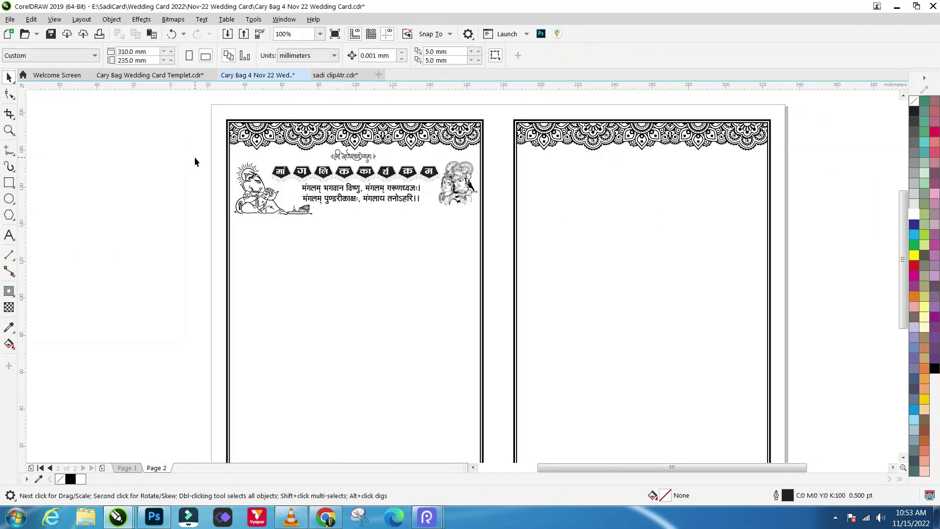
# Step: Group the five header elements into a single unit
pyautogui.moveTo(494, 291); pyautogui.dragTo(495, 292)
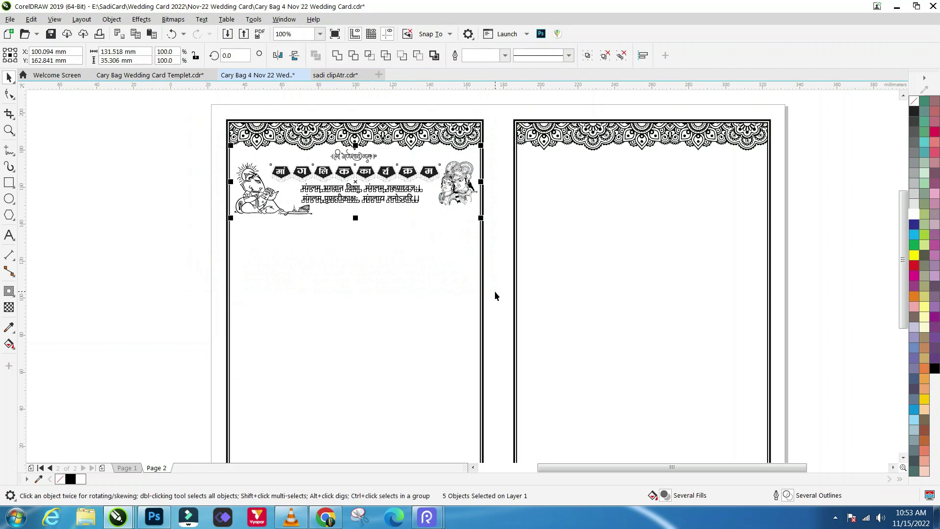
pyautogui.hotkey('ctrl', 'g')
pyautogui.keyDown('shift'); pyautogui.click(401, 278); pyautogui.keyUp('shift')
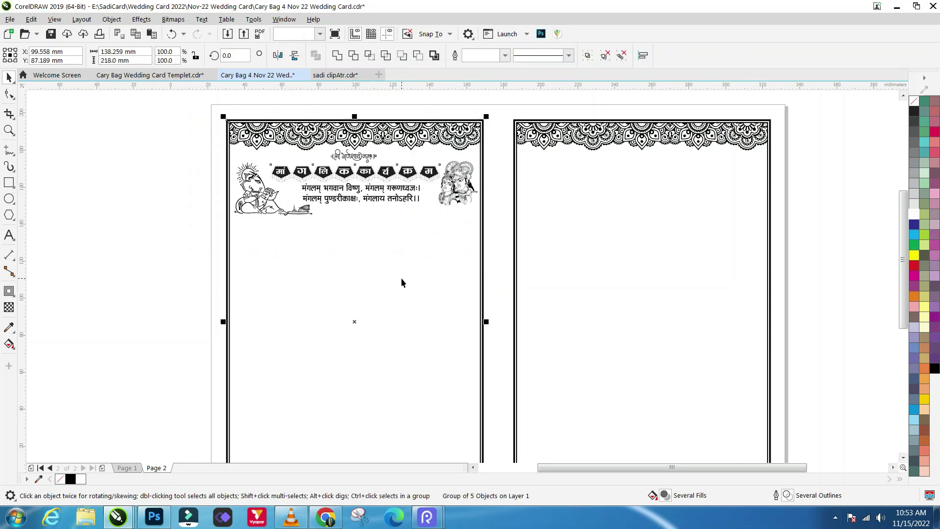
pyautogui.click(149, 234)
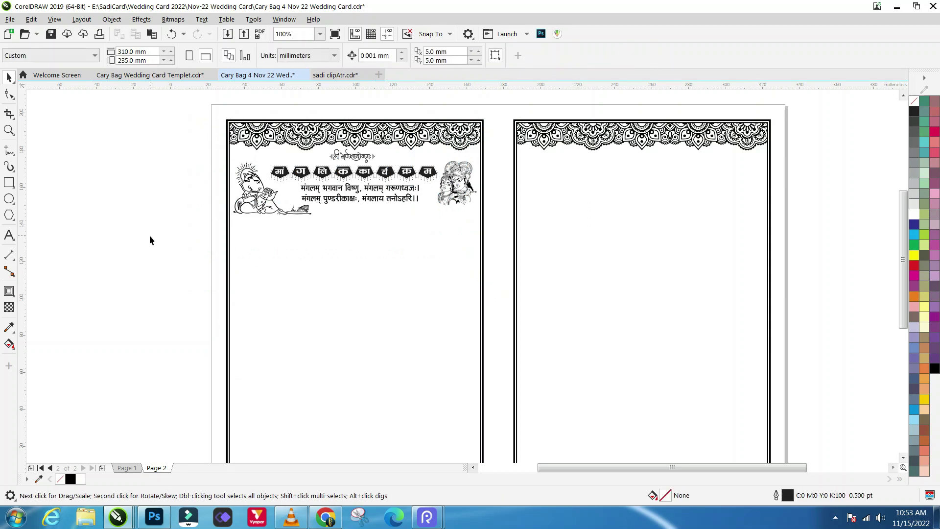
# Step: Save the card, accepting the font embedding warning
pyautogui.hotkey('shift', 'F4')
pyautogui.hotkey('ctrl', 's')
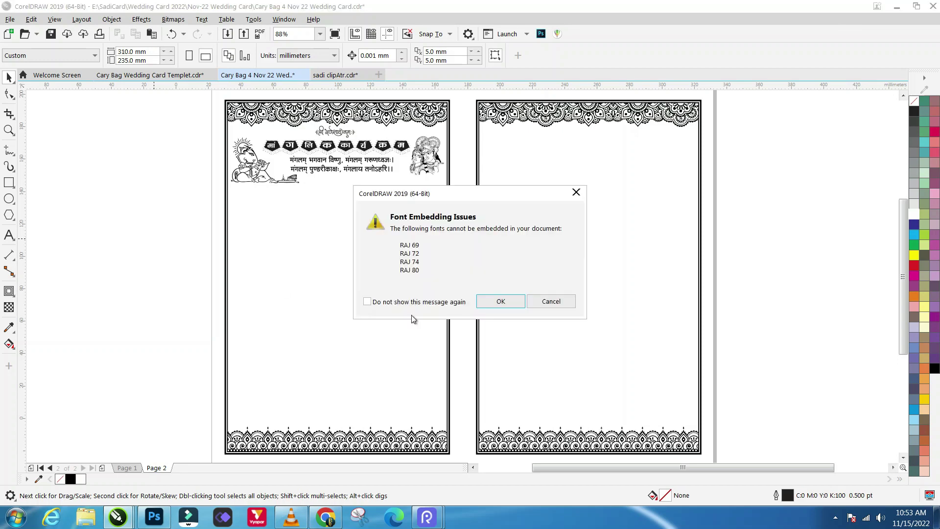
pyautogui.click(500, 302)
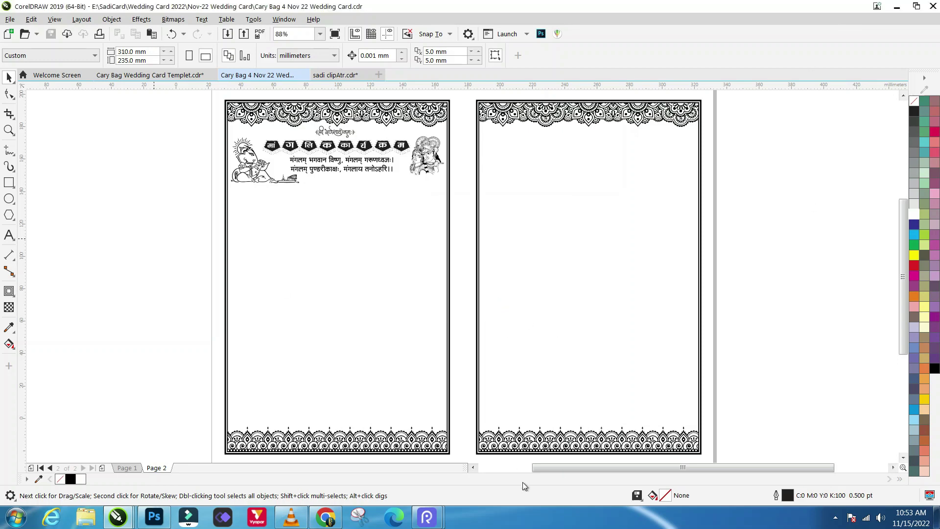
# Step: Bring in the शुभ विवाह date badge and position it below the blessing verses
pyautogui.hotkey('ctrl', 'z')
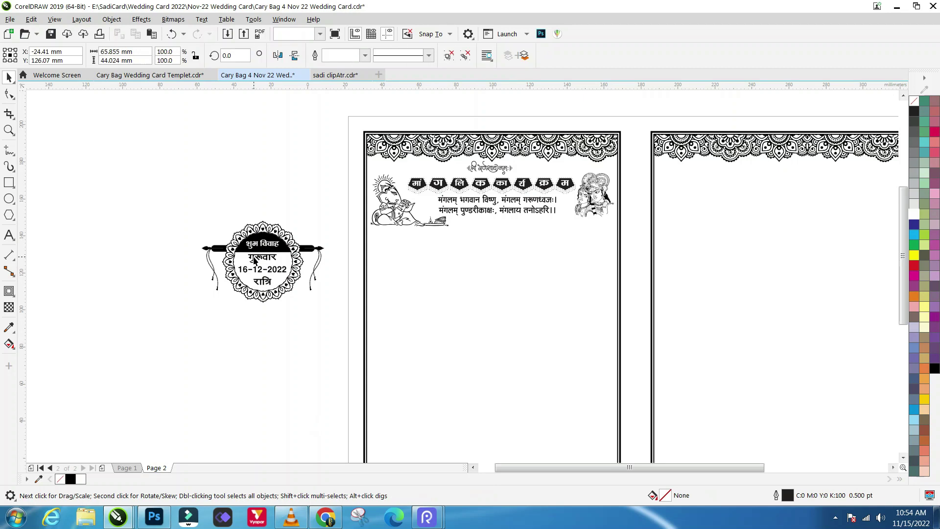
pyautogui.moveTo(264, 268); pyautogui.dragTo(427, 276)
pyautogui.scroll(2, 460, 280)
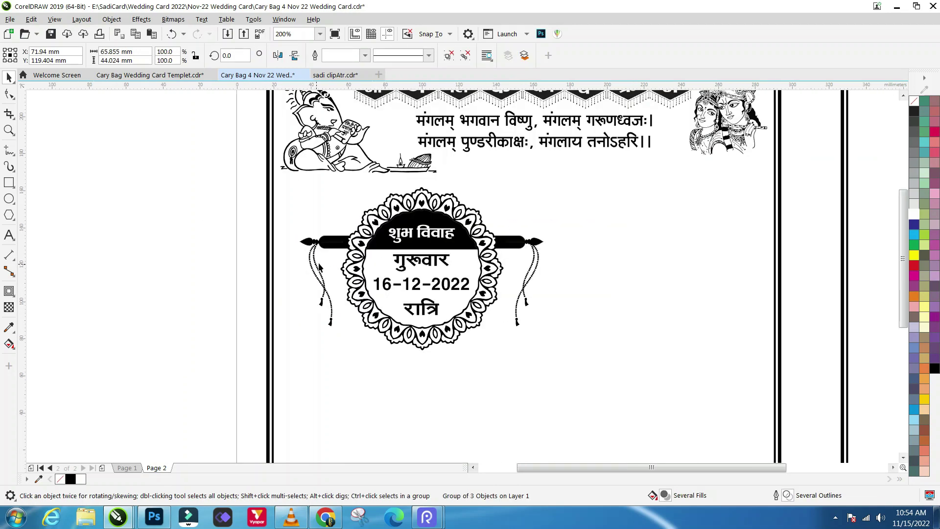
pyautogui.scroll(-2, 394, 275)
pyautogui.scroll(2, 395, 276)
pyautogui.scroll(-2, 395, 275)
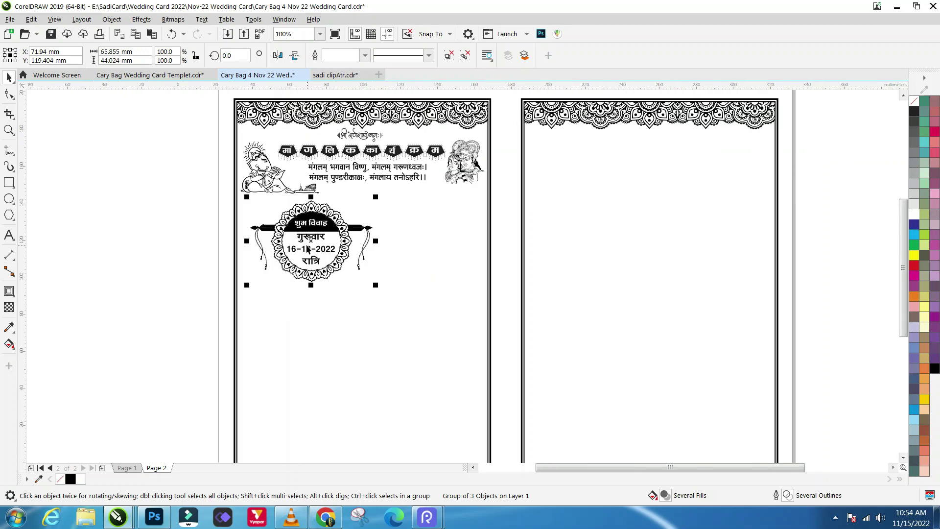
pyautogui.moveTo(313, 244); pyautogui.dragTo(367, 243)
pyautogui.scroll(-1, 340, 225)
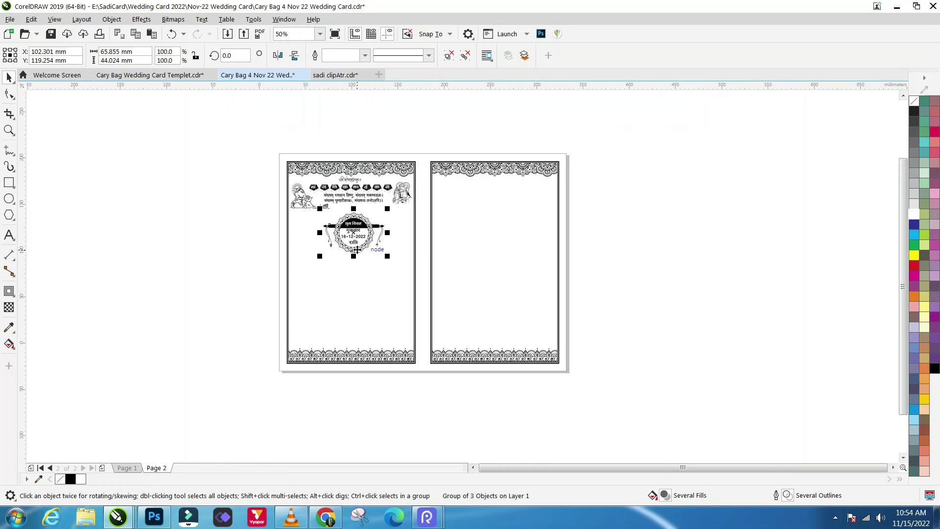
# Step: Select the left card and the date badge together for centring
pyautogui.keyDown('shift'); pyautogui.click(345, 290); pyautogui.keyUp('shift')
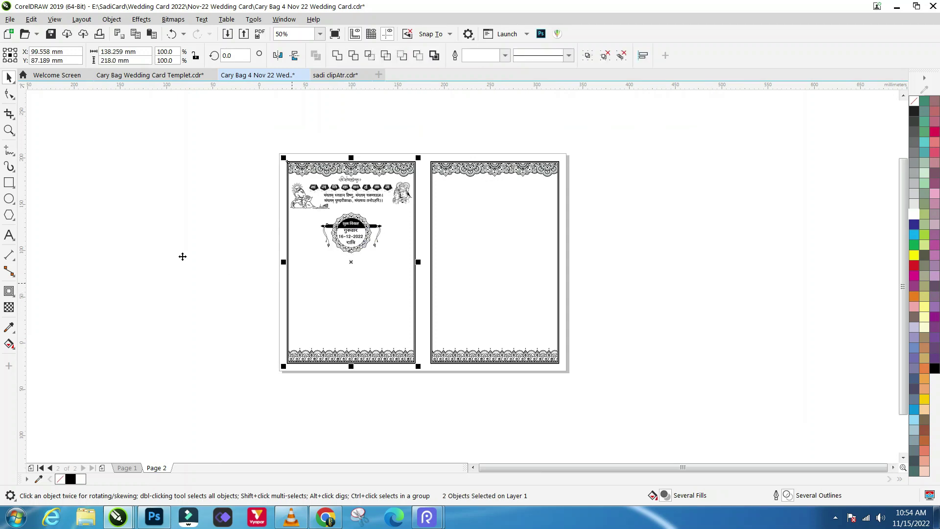
pyautogui.click(276, 278)
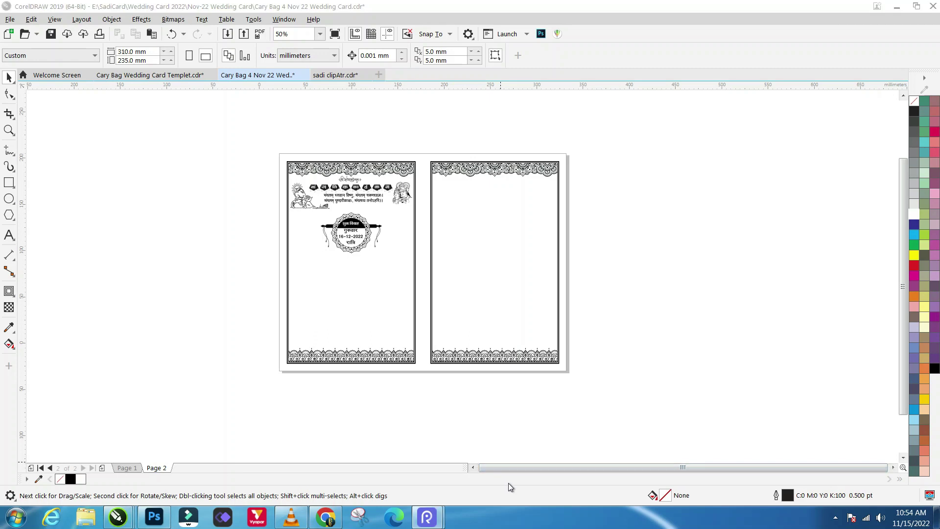
pyautogui.click(335, 226)
pyautogui.scroll(3, 348, 256)
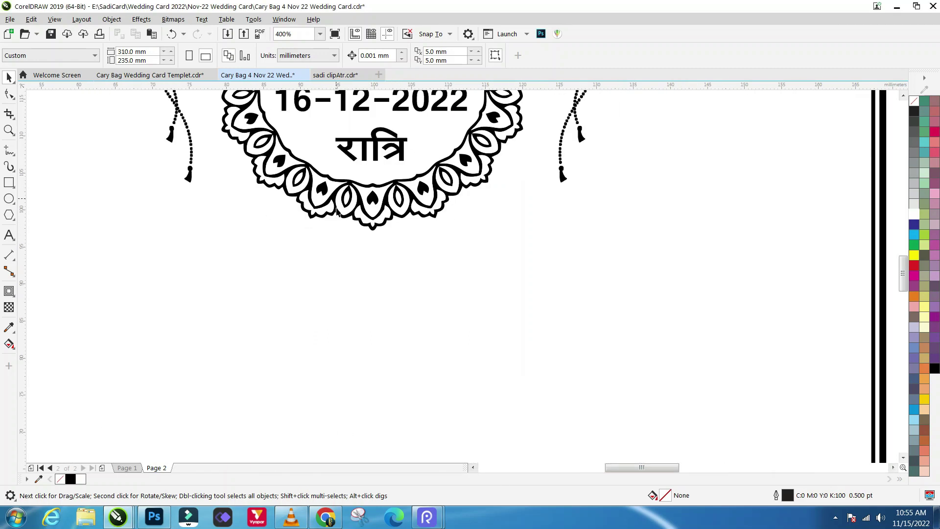
pyautogui.scroll(-2, 346, 158)
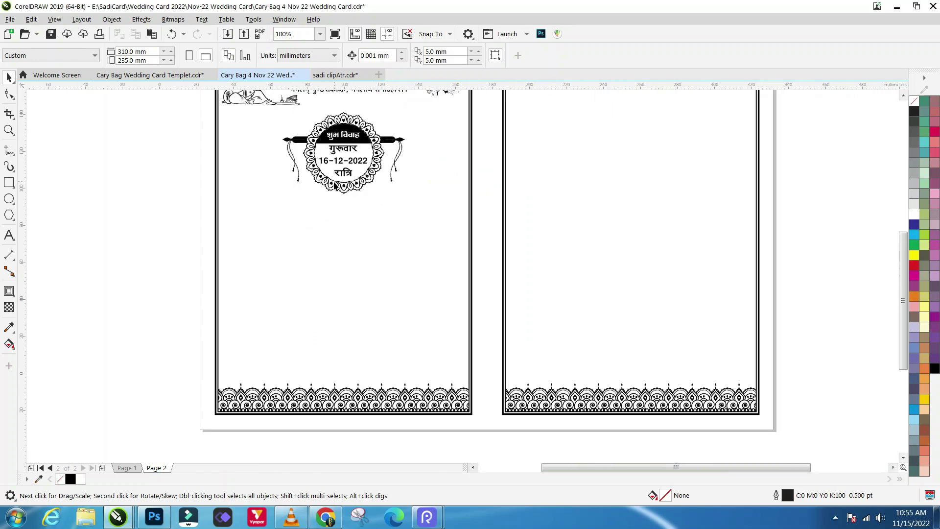
pyautogui.click(340, 139)
pyautogui.scroll(3, 343, 147)
pyautogui.scroll(-3, 352, 169)
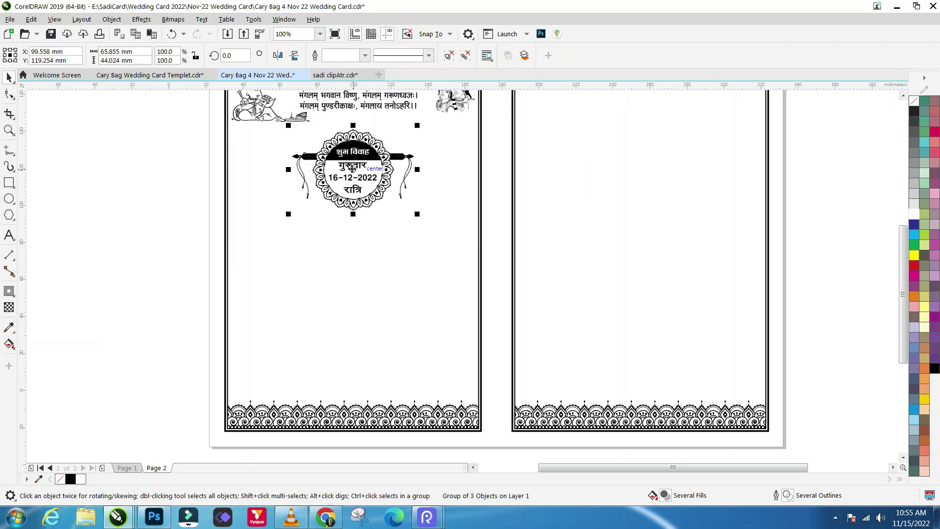
# Step: Copy the badge into a lower side-by-side pair, group the pair, and add the left card
pyautogui.moveTo(352, 169)
pyautogui.mouseDown()
pyautogui.moveTo(288, 250)
pyautogui.moveTo(420, 279)
pyautogui.mouseUp()
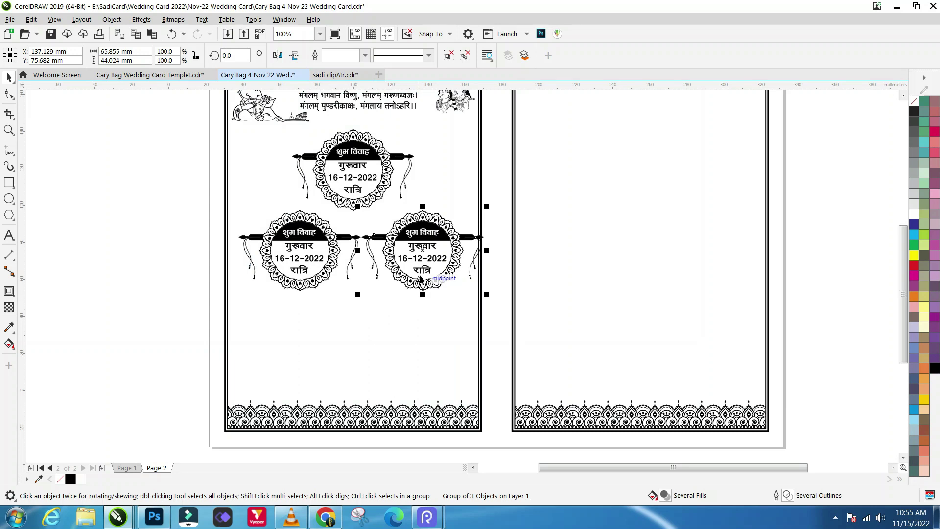
pyautogui.moveTo(102, 174); pyautogui.dragTo(443, 337)
pyautogui.moveTo(514, 363); pyautogui.dragTo(513, 363)
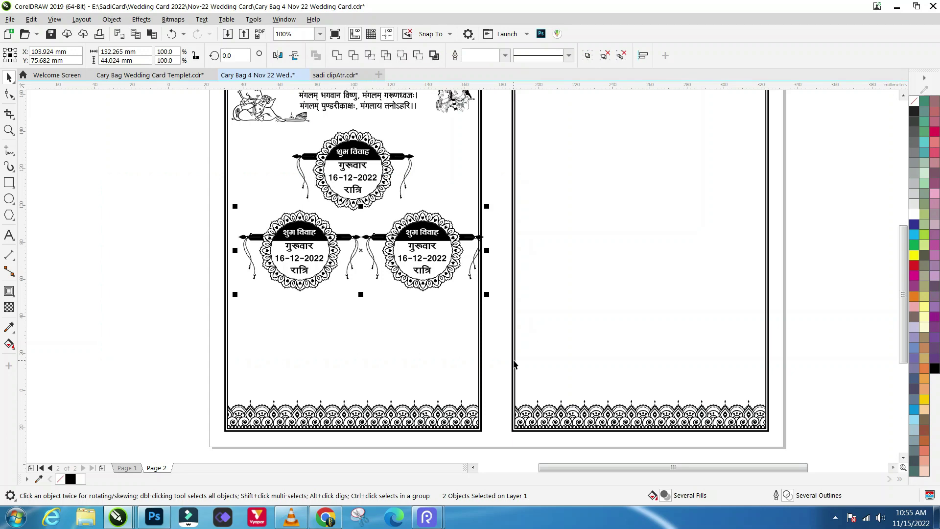
pyautogui.hotkey('ctrl', 'g')
pyautogui.keyDown('shift'); pyautogui.click(379, 347); pyautogui.keyUp('shift')
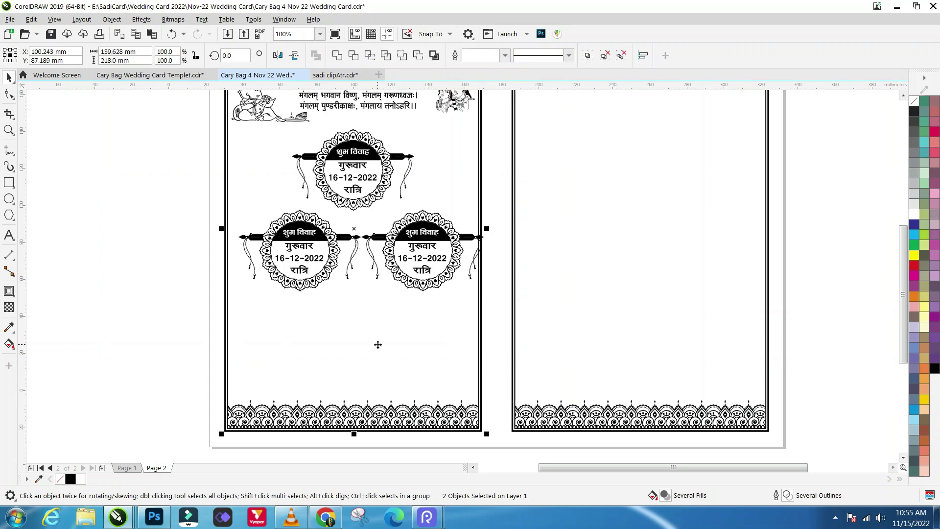
# Step: Centre the lower badge pair horizontally on the left card
pyautogui.press('c')
pyautogui.click(102, 270)
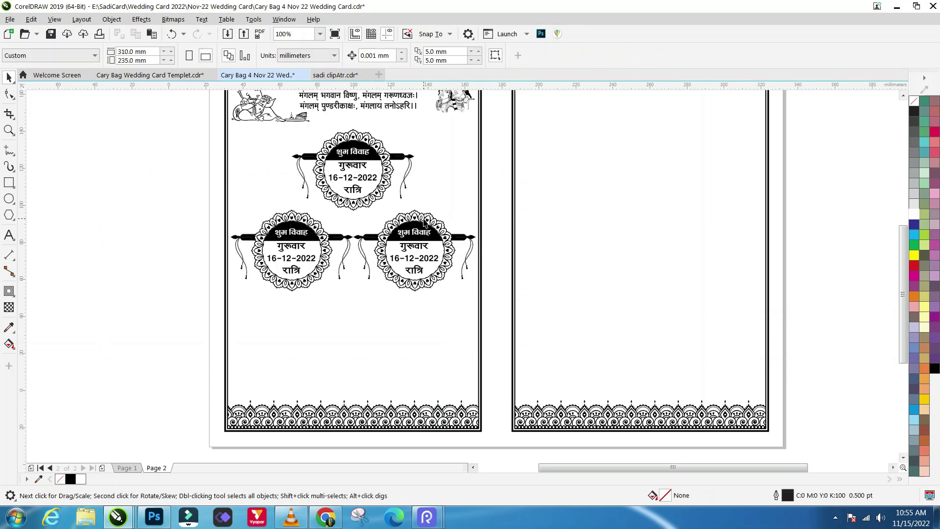
pyautogui.scroll(1, 416, 232)
pyautogui.scroll(-1, 416, 233)
pyautogui.click(416, 230)
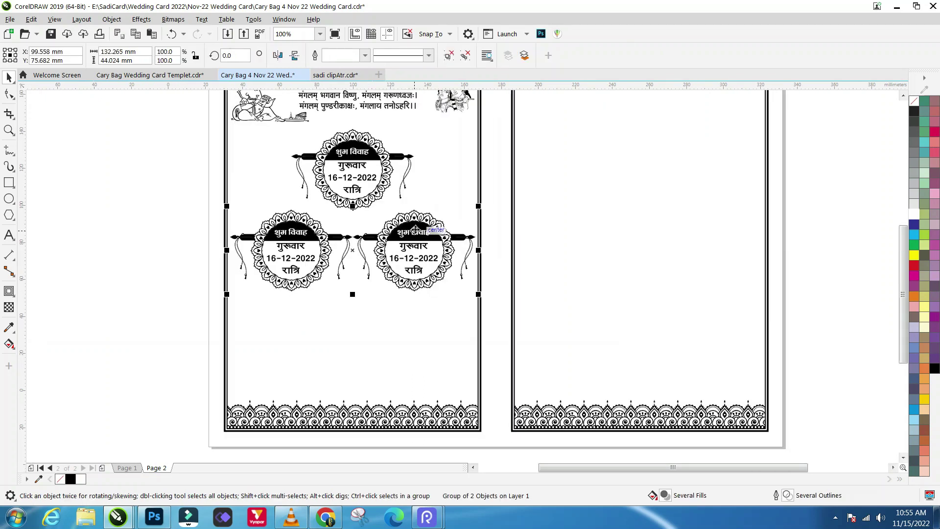
pyautogui.scroll(1, 415, 231)
pyautogui.scroll(-1, 373, 220)
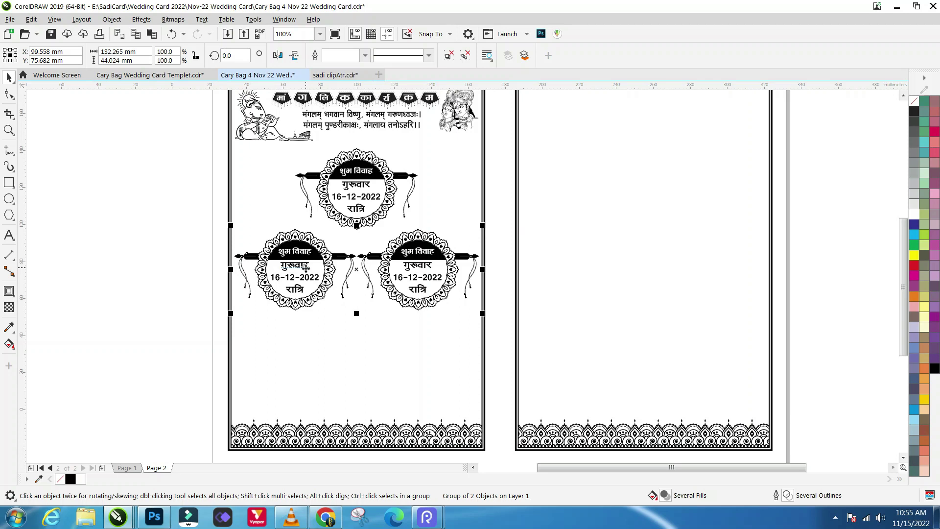
pyautogui.scroll(1, 306, 264)
pyautogui.scroll(-1, 306, 265)
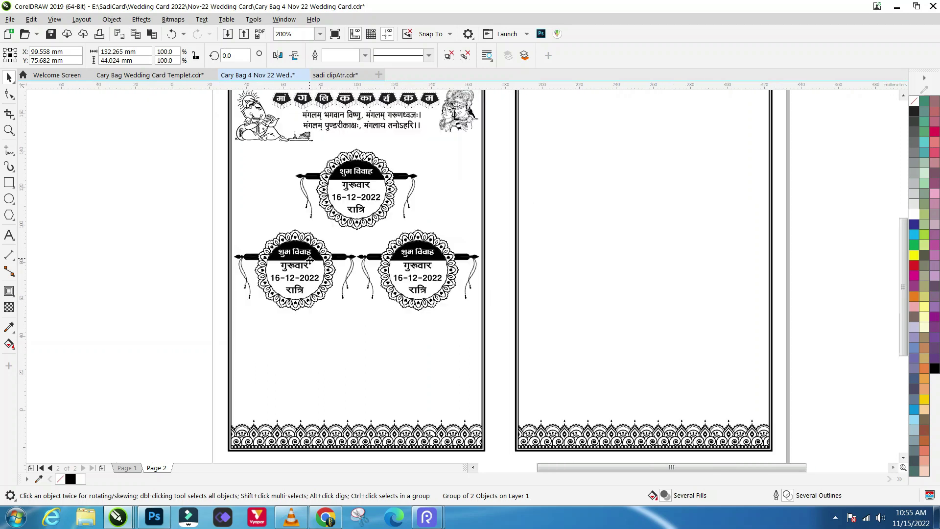
pyautogui.scroll(1, 358, 177)
pyautogui.scroll(1, 355, 174)
# Step: Change the top badge's word विवाह to 'तिलक' and its weekday to start 'शनि'
pyautogui.press('F8')
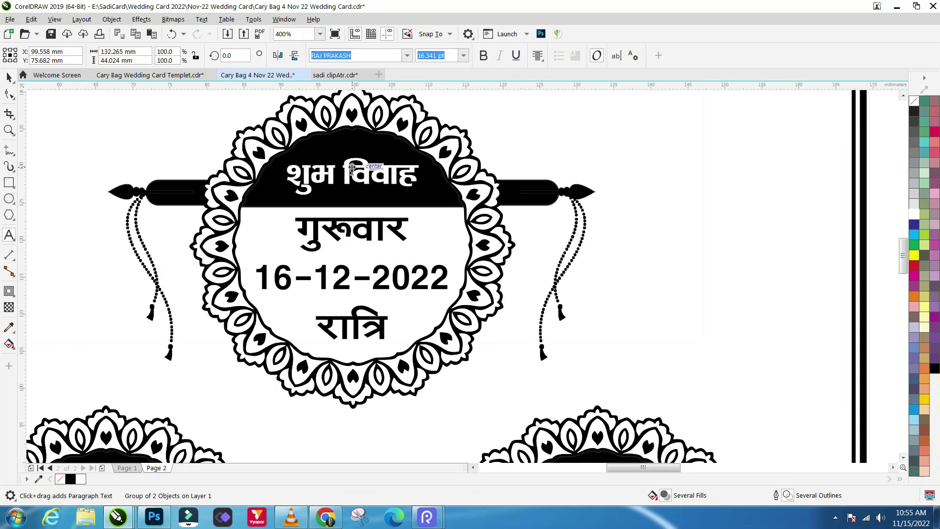
pyautogui.moveTo(341, 171); pyautogui.dragTo(421, 187)
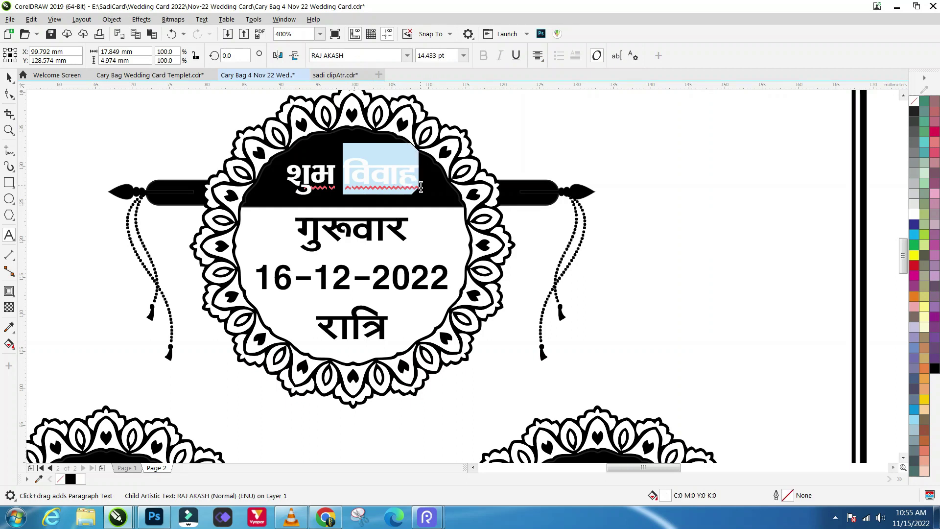
pyautogui.write('तिलक')
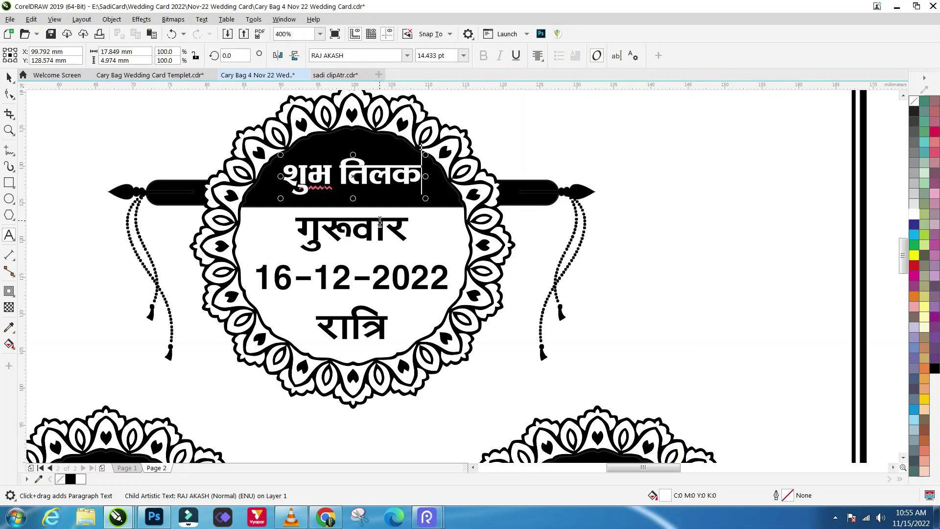
pyautogui.scroll(-2, 399, 236)
pyautogui.scroll(2, 394, 240)
pyautogui.scroll(-1, 394, 239)
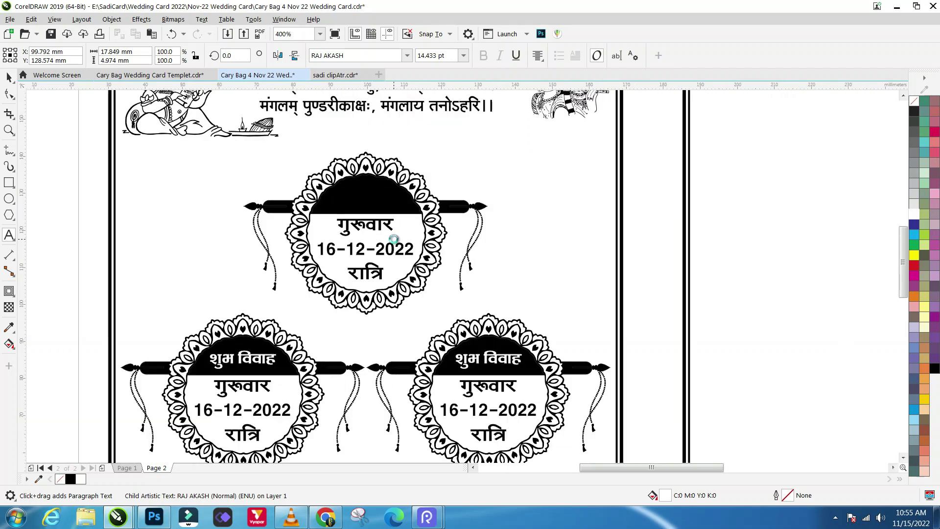
pyautogui.moveTo(364, 227); pyautogui.dragTo(334, 228)
pyautogui.write('शनि')
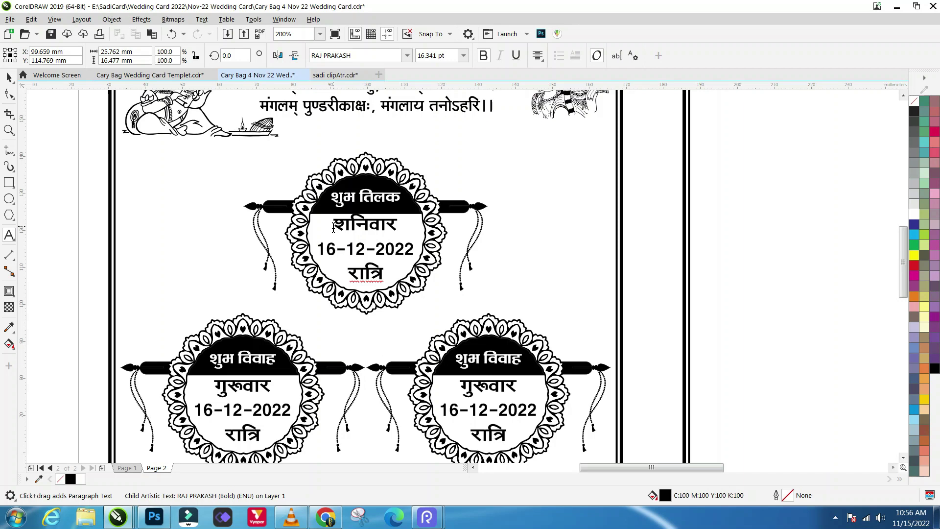
pyautogui.scroll(1, 359, 246)
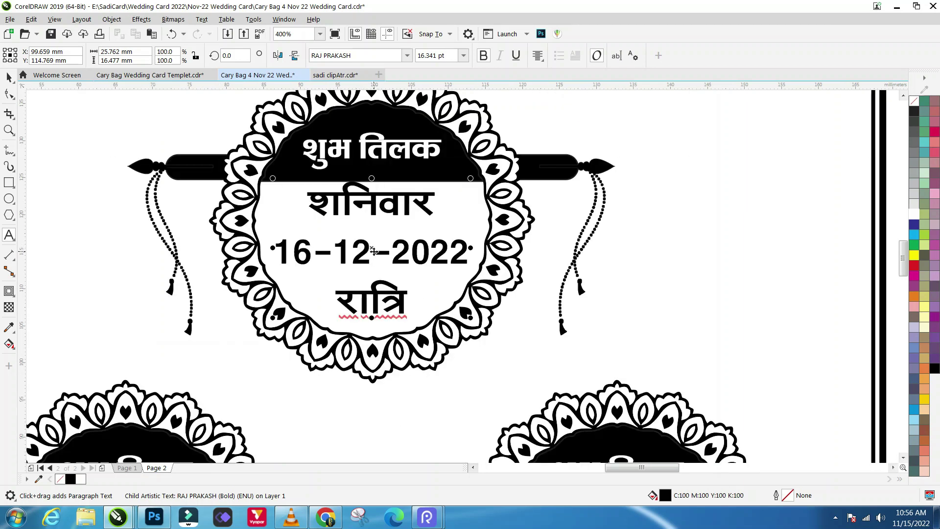
# Step: Tighten the date text's line spacing, move it down, and change the day digit to 4
pyautogui.click(9, 94)
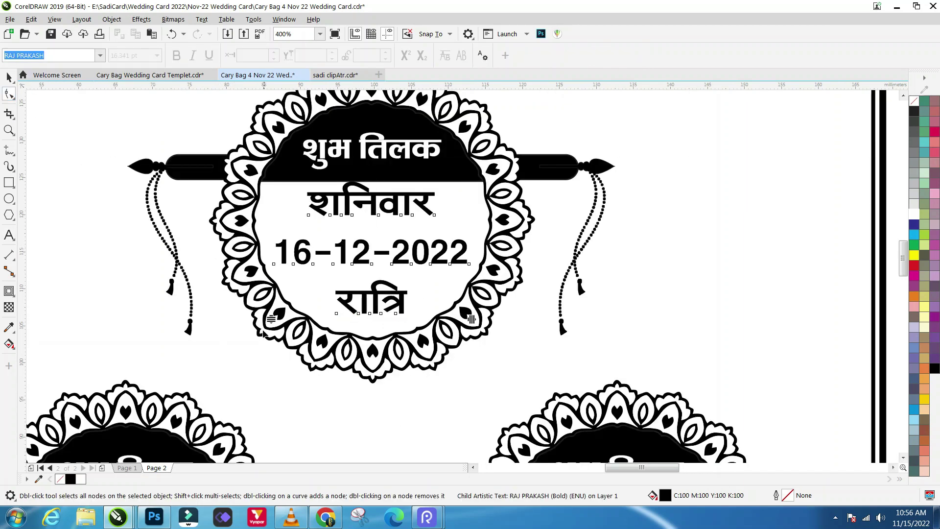
pyautogui.moveTo(272, 320); pyautogui.dragTo(271, 311)
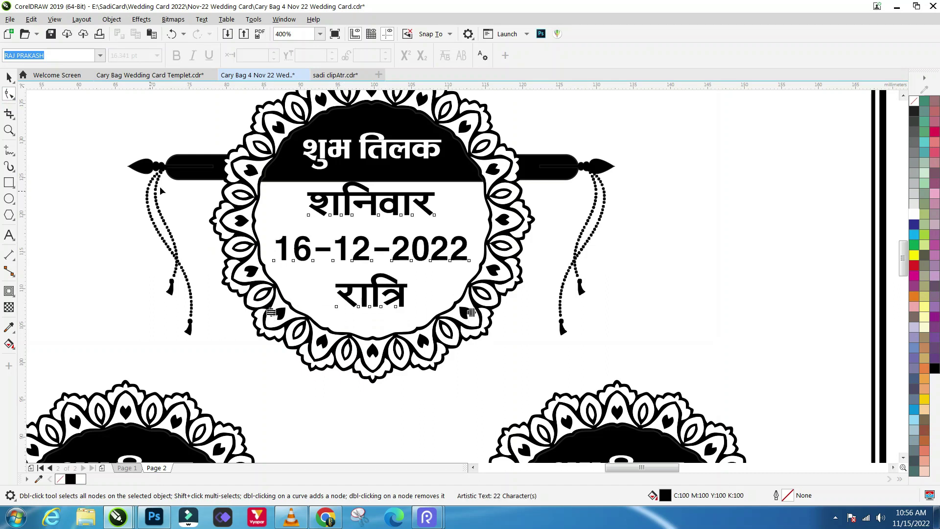
pyautogui.click(8, 77)
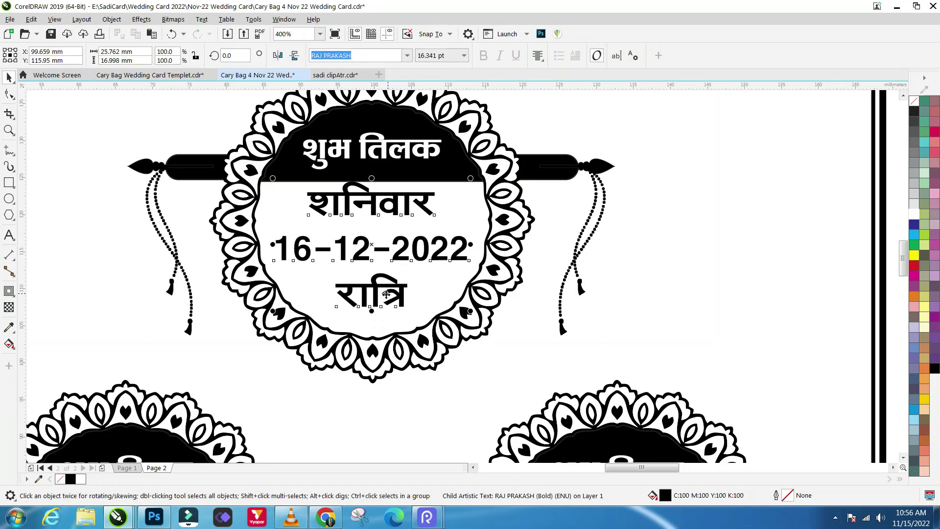
pyautogui.moveTo(373, 244); pyautogui.dragTo(373, 252)
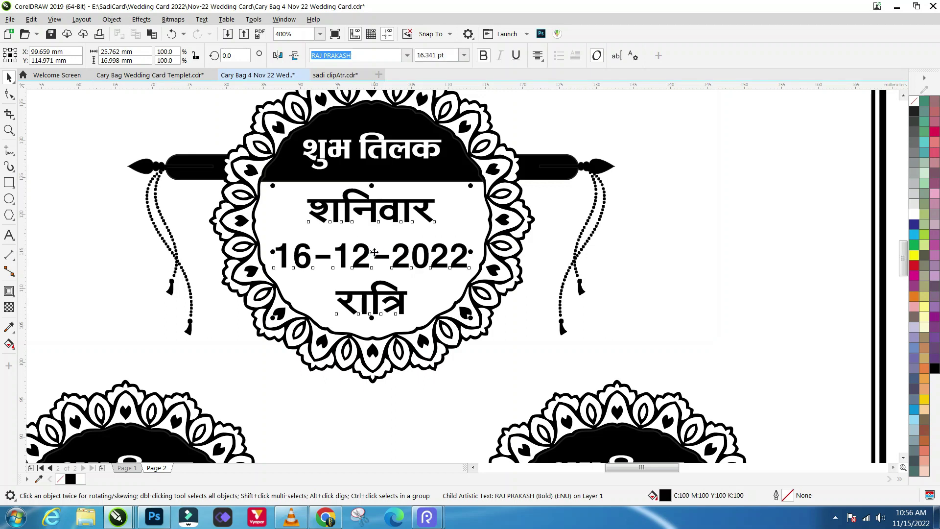
pyautogui.doubleClick(374, 251)
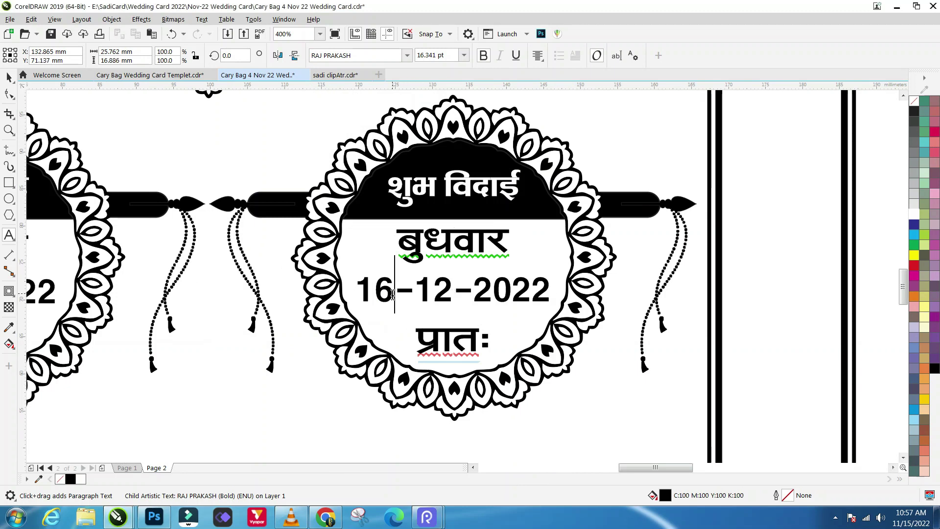
pyautogui.hotkey('shift', 'Left')
pyautogui.write('4')
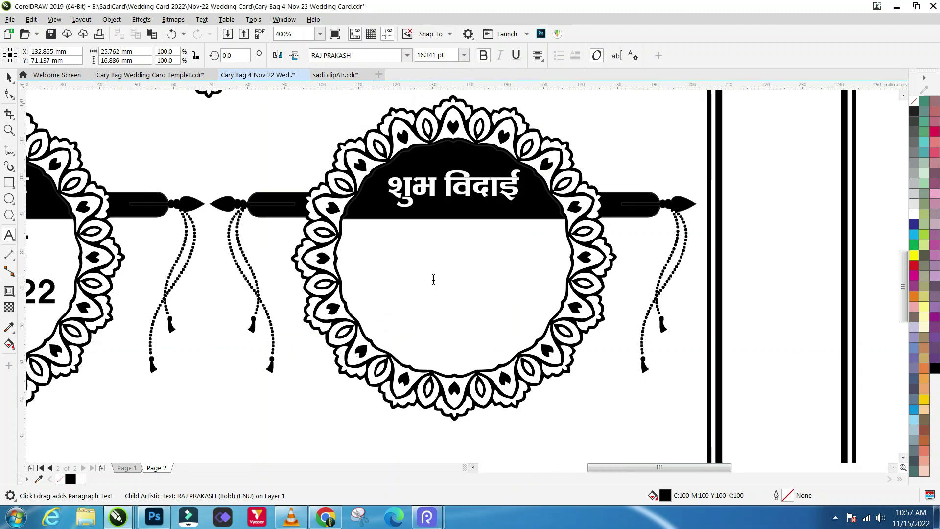
pyautogui.scroll(-1, 433, 279)
pyautogui.click(8, 79)
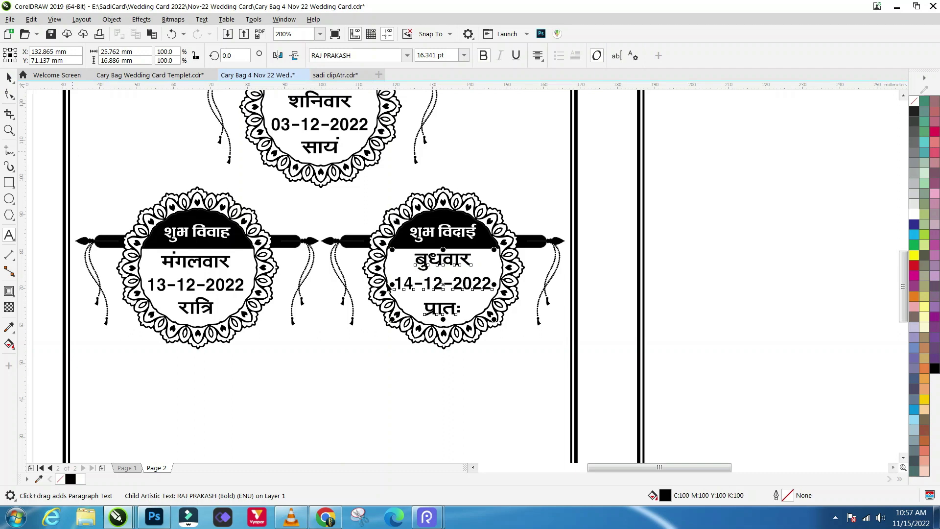
# Step: Save the card, accepting the font embedding warning
pyautogui.scroll(-1, 405, 280)
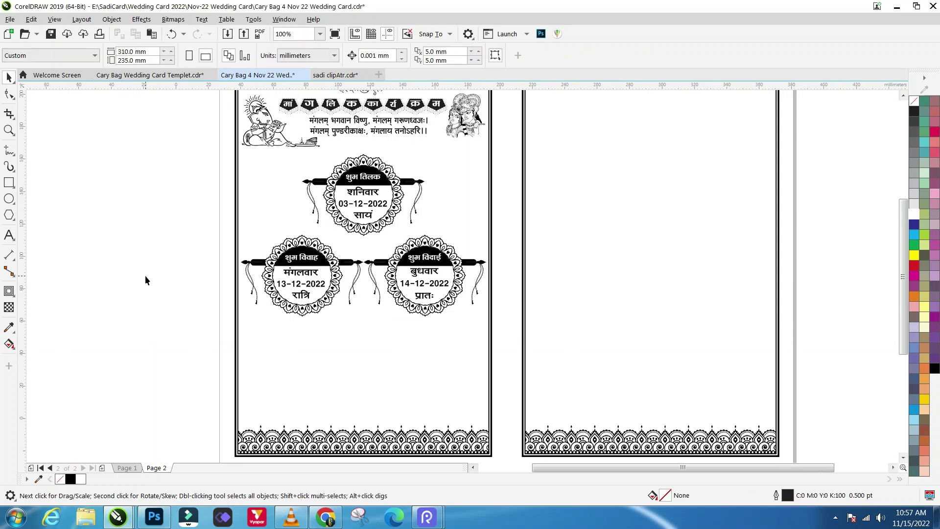
pyautogui.scroll(-1, 145, 275)
pyautogui.scroll(2, 363, 312)
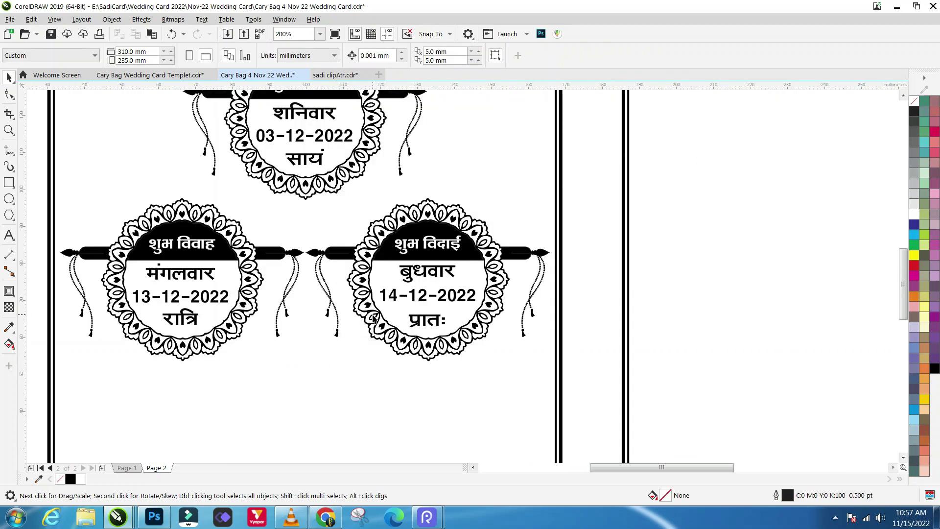
pyautogui.scroll(-1, 274, 319)
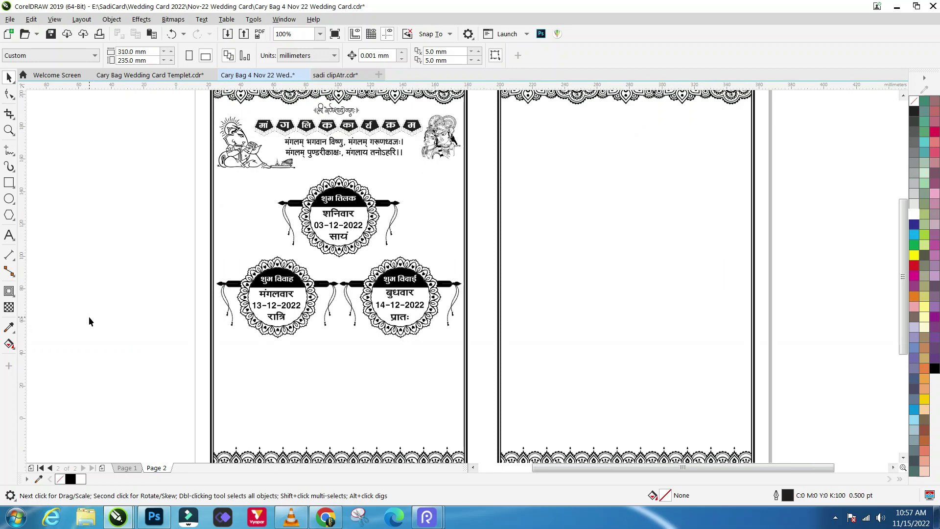
pyautogui.scroll(-1, 89, 316)
pyautogui.hotkey('ctrl', 's')
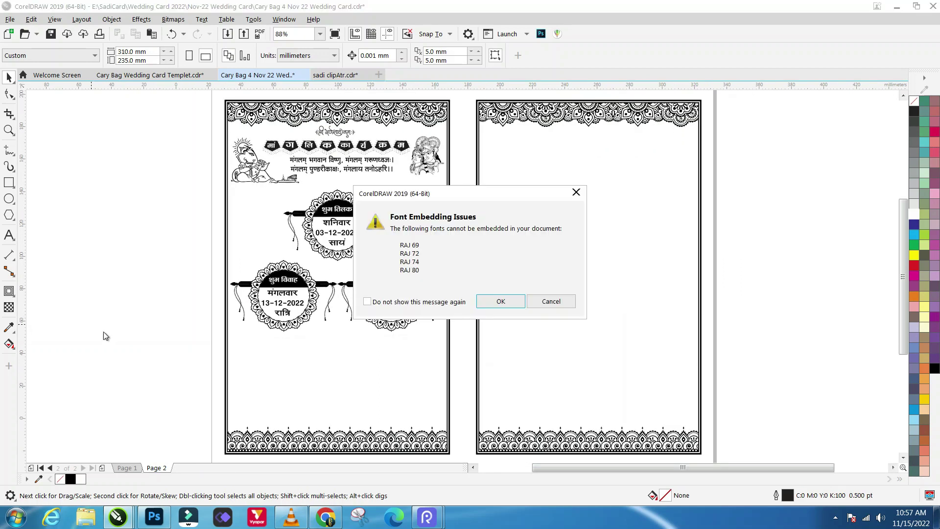
pyautogui.click(498, 307)
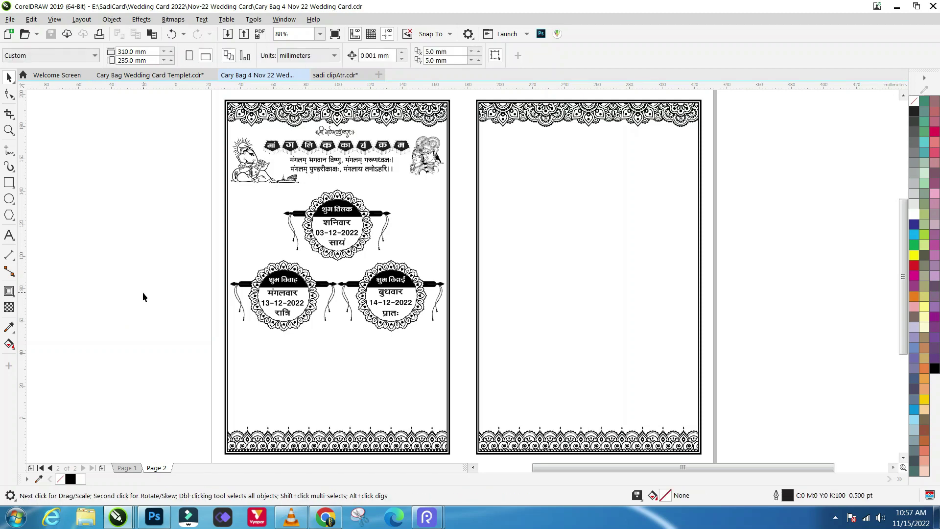
# Step: Paste the wedding clip-art and shrink the palanquin beside the top date badge
pyautogui.hotkey('ctrl', 'v')
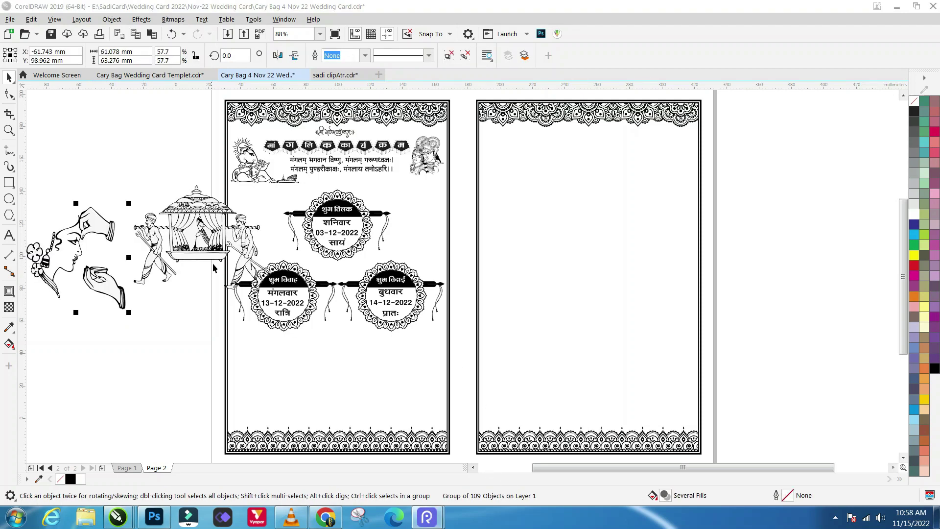
pyautogui.moveTo(275, 294)
pyautogui.mouseDown()
pyautogui.moveTo(223, 255)
pyautogui.moveTo(417, 258)
pyautogui.moveTo(414, 228)
pyautogui.mouseUp()
pyautogui.scroll(3, 414, 228)
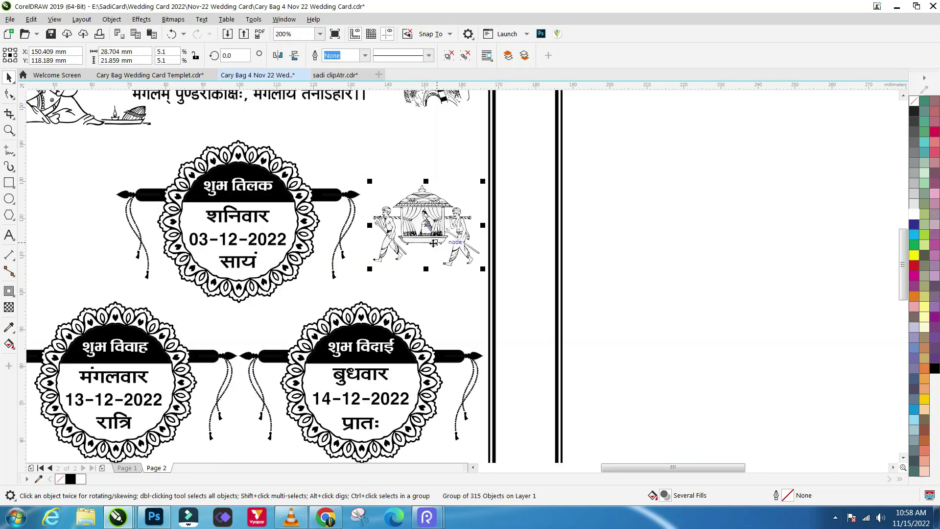
pyautogui.moveTo(484, 271); pyautogui.dragTo(469, 259)
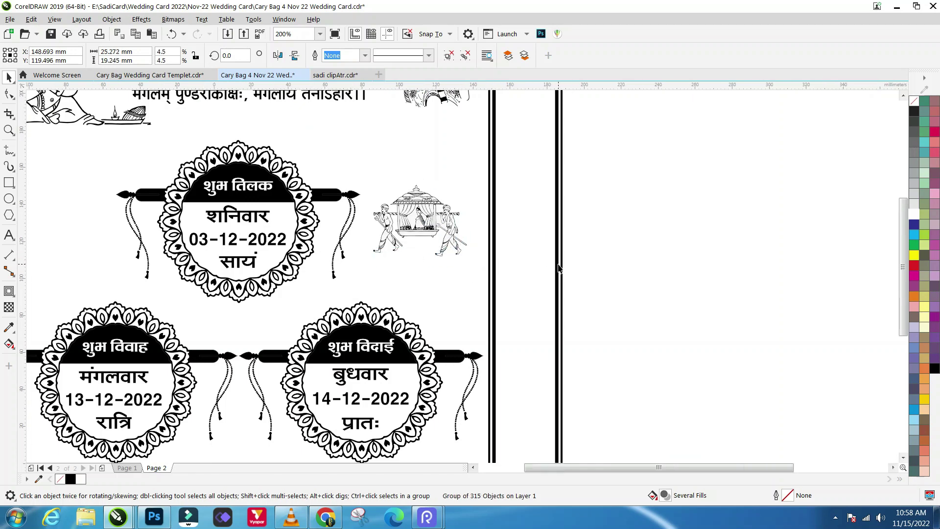
pyautogui.scroll(-2, 498, 241)
pyautogui.scroll(2, 498, 241)
pyautogui.moveTo(535, 261); pyautogui.dragTo(537, 251)
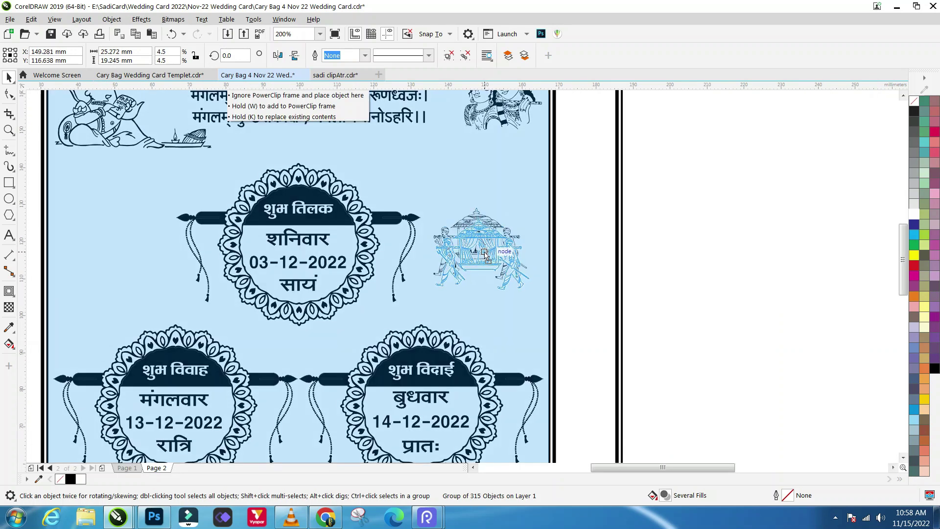
pyautogui.scroll(-2, 537, 250)
# Step: Scale the bride-and-hands clip-art down and place it left of the शुभ तिलक badge
pyautogui.moveTo(159, 253); pyautogui.dragTo(367, 230)
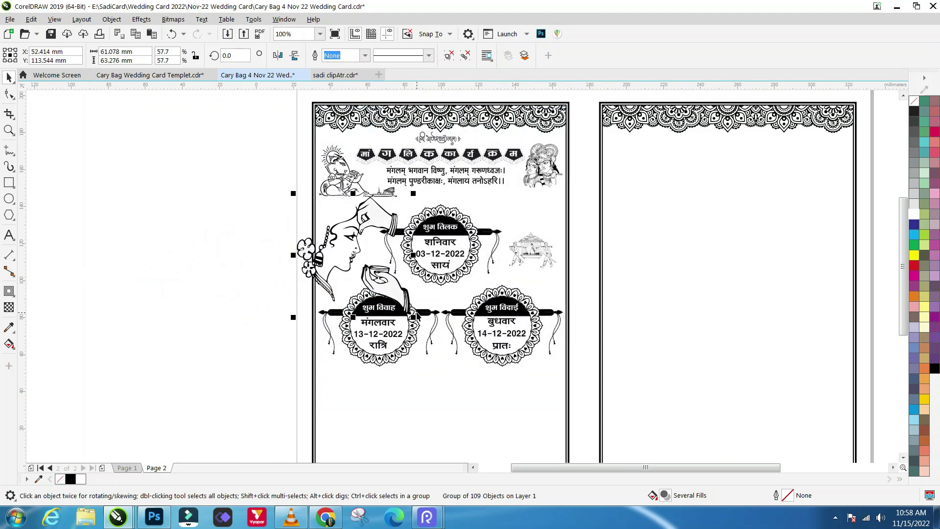
pyautogui.moveTo(414, 318); pyautogui.dragTo(361, 263)
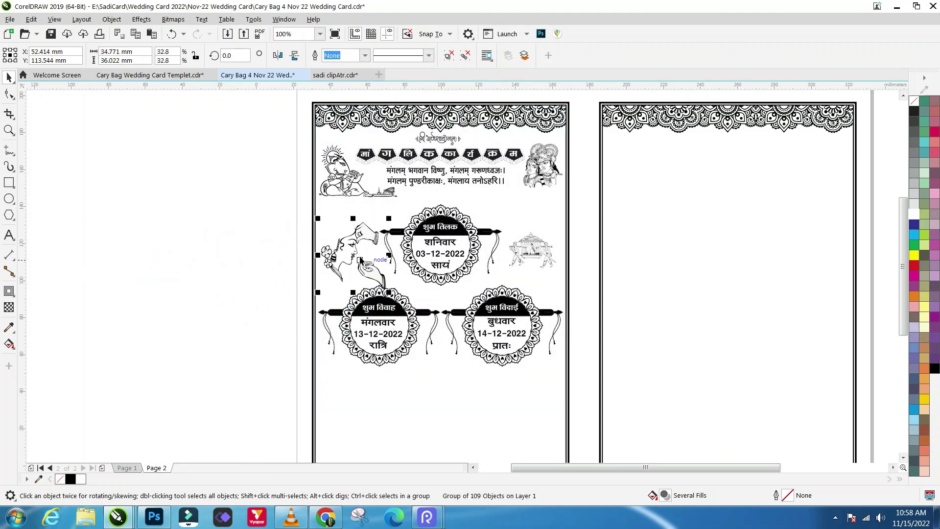
pyautogui.scroll(2, 362, 267)
pyautogui.moveTo(415, 326); pyautogui.dragTo(399, 322)
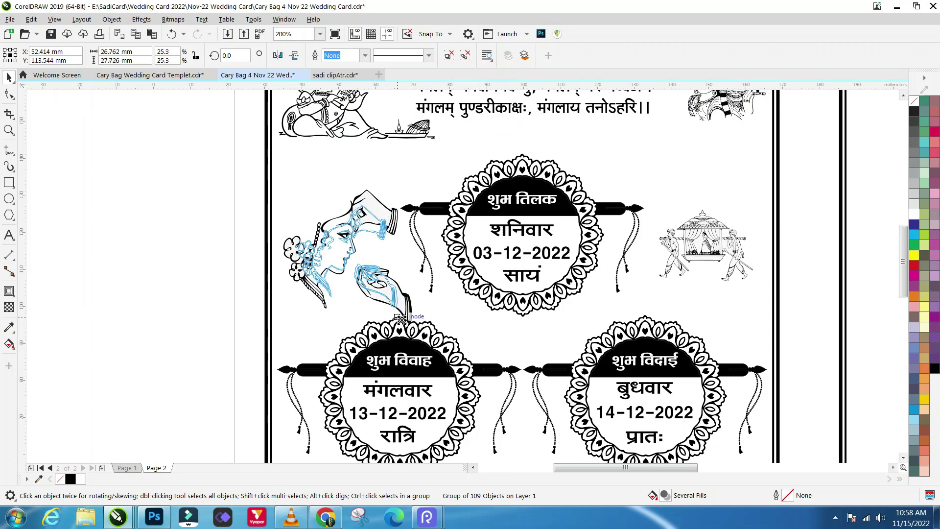
pyautogui.scroll(-2, 227, 231)
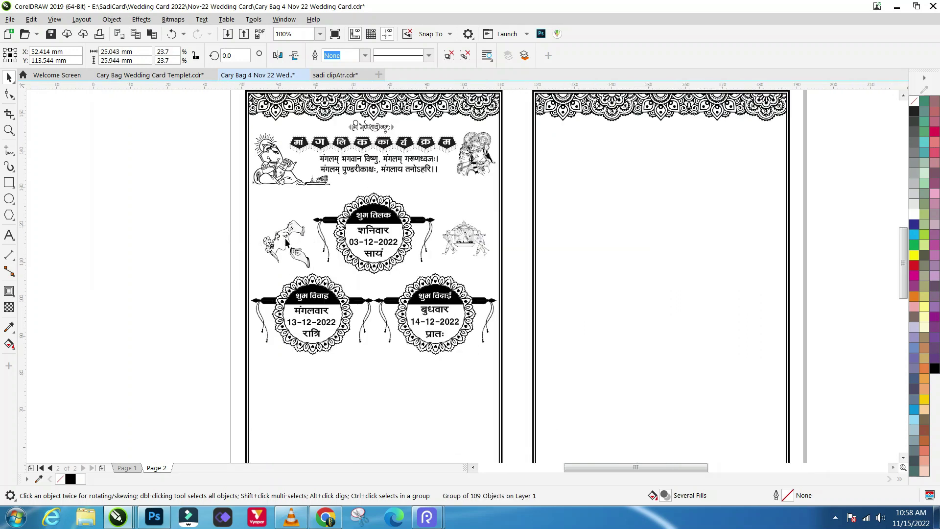
pyautogui.scroll(2, 287, 238)
pyautogui.moveTo(339, 301); pyautogui.dragTo(324, 287)
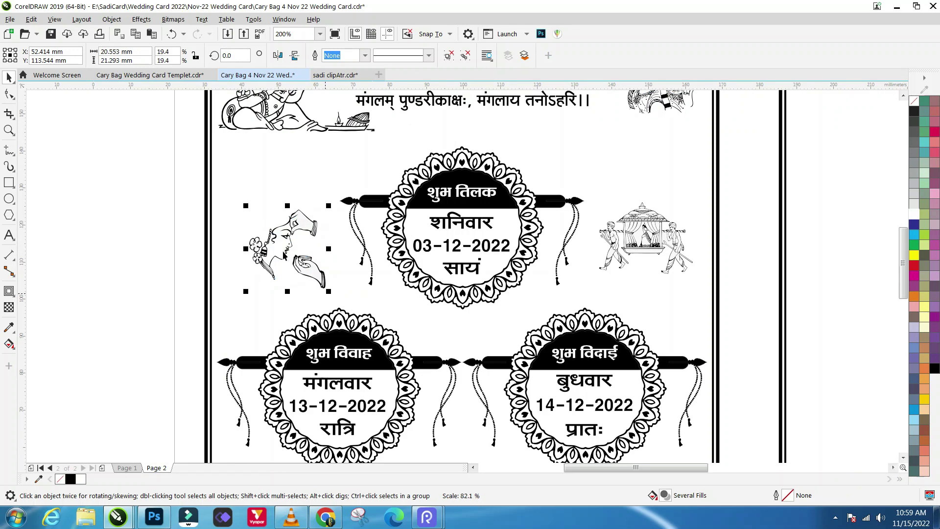
pyautogui.moveTo(285, 242); pyautogui.dragTo(275, 238)
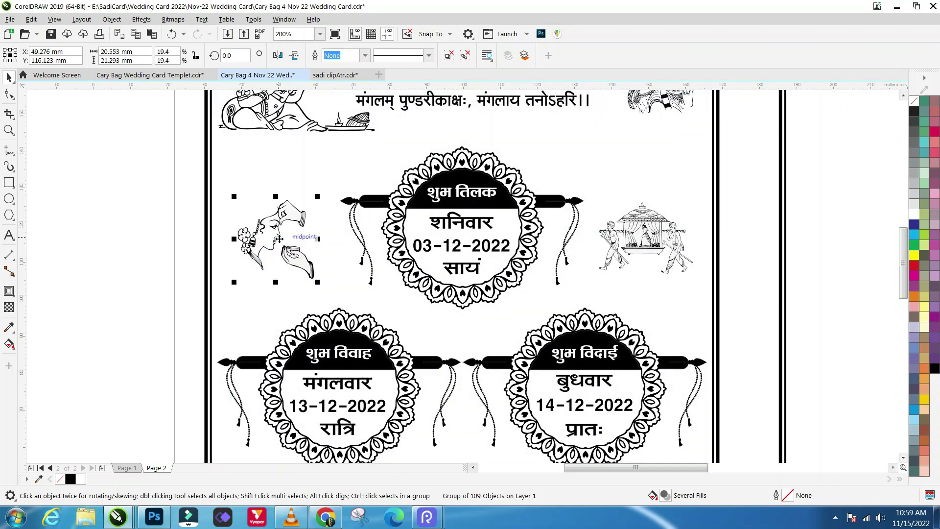
pyautogui.click(262, 316)
pyautogui.scroll(-2, 370, 280)
# Step: Delete 'शुभ' from the third badge so its title reads विदाई
pyautogui.press('F8')
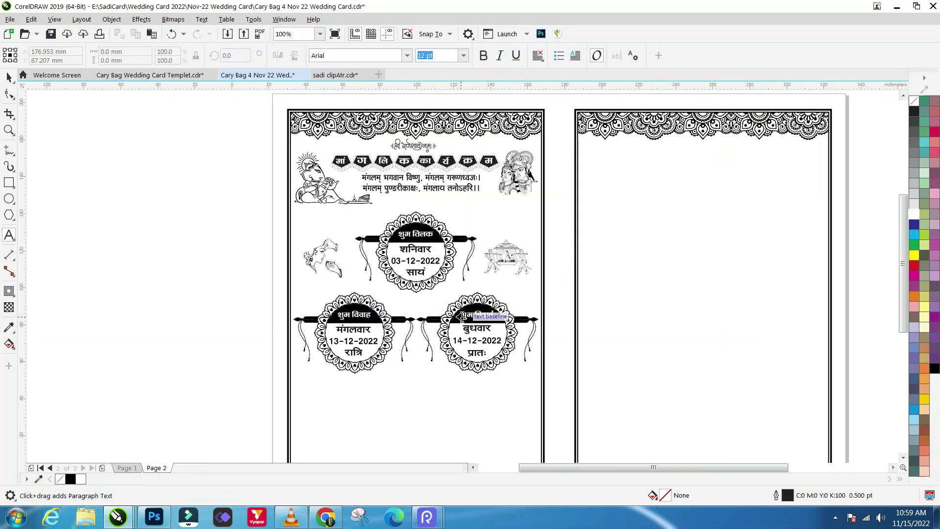
pyautogui.scroll(3, 529, 313)
pyautogui.scroll(2, 529, 313)
pyautogui.moveTo(567, 304); pyautogui.dragTo(453, 303)
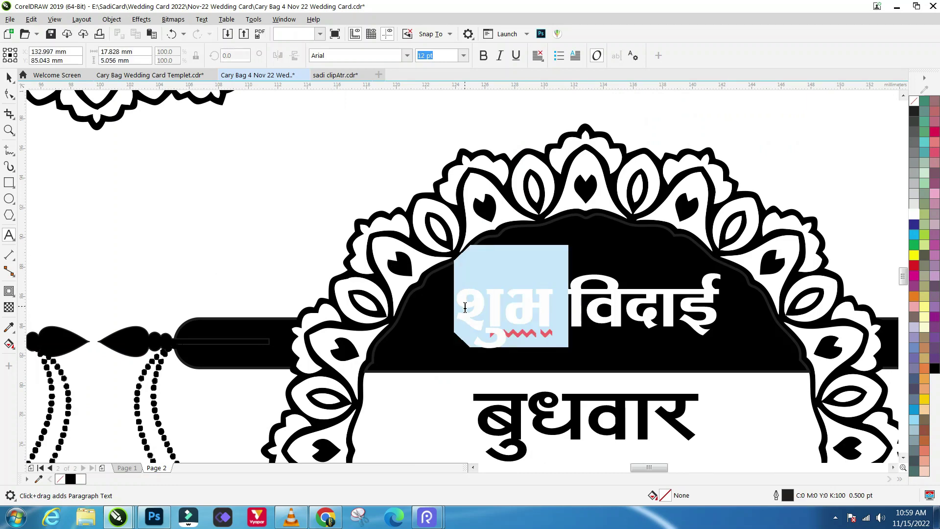
pyautogui.press('Delete')
pyautogui.scroll(-1, 432, 256)
pyautogui.scroll(-2, 432, 255)
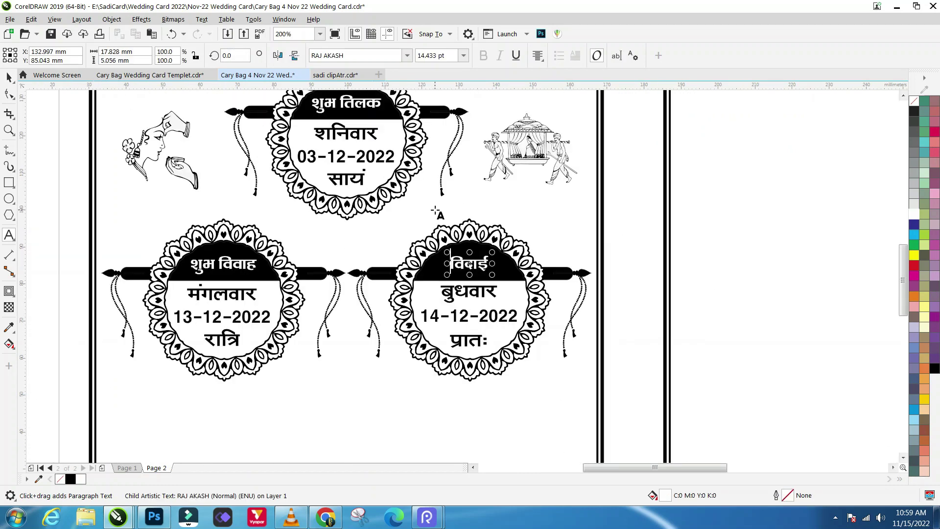
pyautogui.click(9, 77)
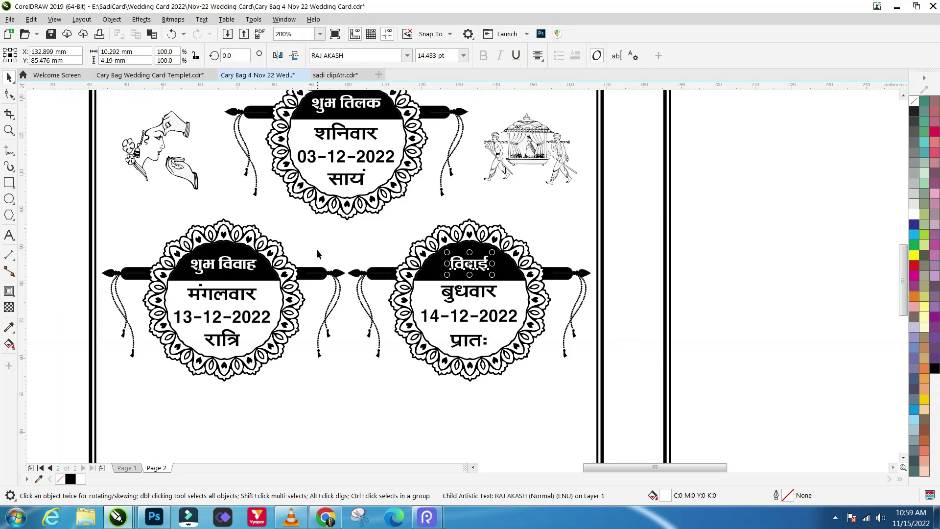
pyautogui.scroll(-2, 304, 294)
pyautogui.click(149, 298)
# Step: Save the card, then slant the text frame's edges into a parallelogram
pyautogui.hotkey('ctrl', 's')
pyautogui.press('Return')
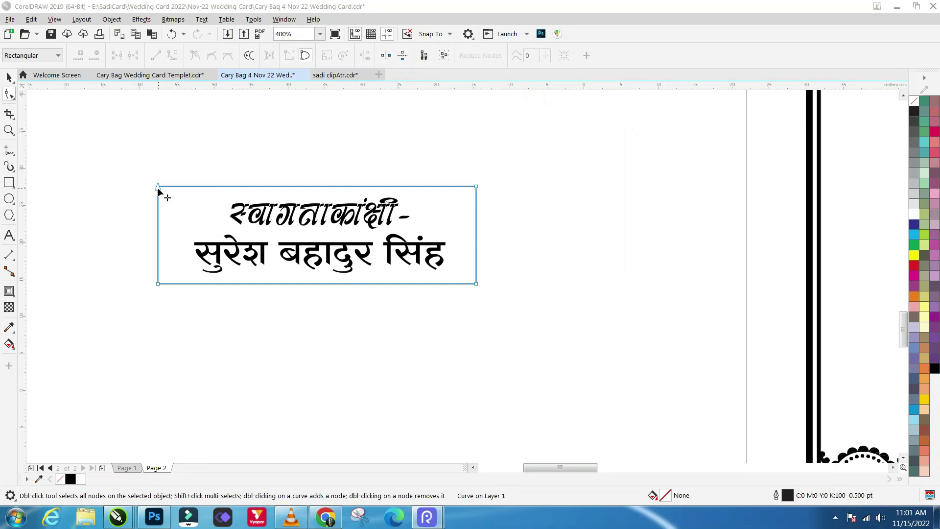
pyautogui.moveTo(158, 187); pyautogui.dragTo(195, 187)
pyautogui.moveTo(470, 179); pyautogui.dragTo(512, 318)
pyautogui.moveTo(477, 284)
pyautogui.mouseDown()
pyautogui.moveTo(511, 284)
pyautogui.moveTo(463, 283)
pyautogui.mouseUp()
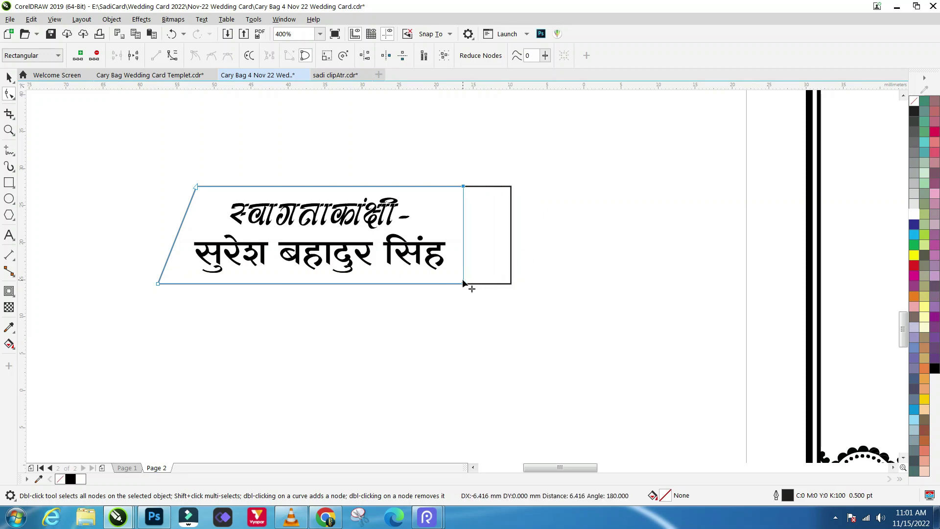
pyautogui.hotkey('ctrl', 'z')
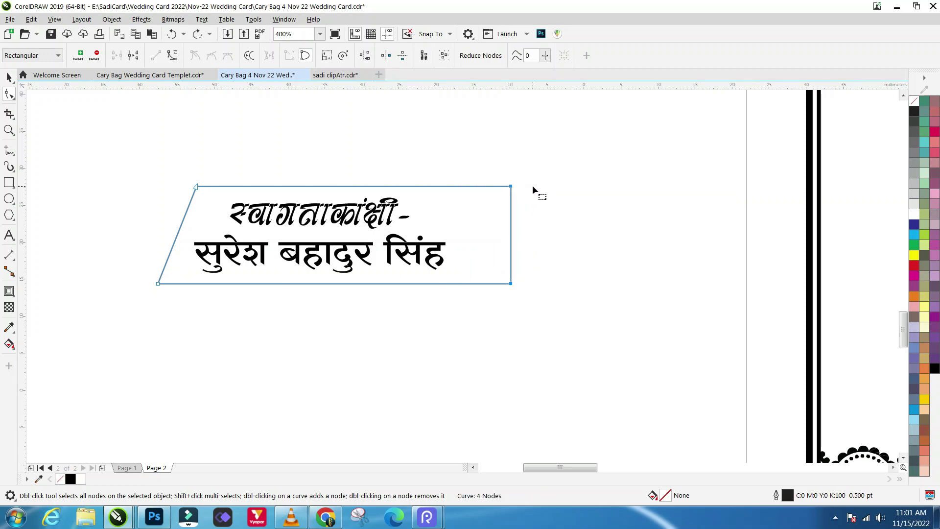
pyautogui.moveTo(460, 304); pyautogui.dragTo(461, 303)
pyautogui.moveTo(510, 283); pyautogui.dragTo(456, 283)
pyautogui.moveTo(195, 186); pyautogui.dragTo(206, 186)
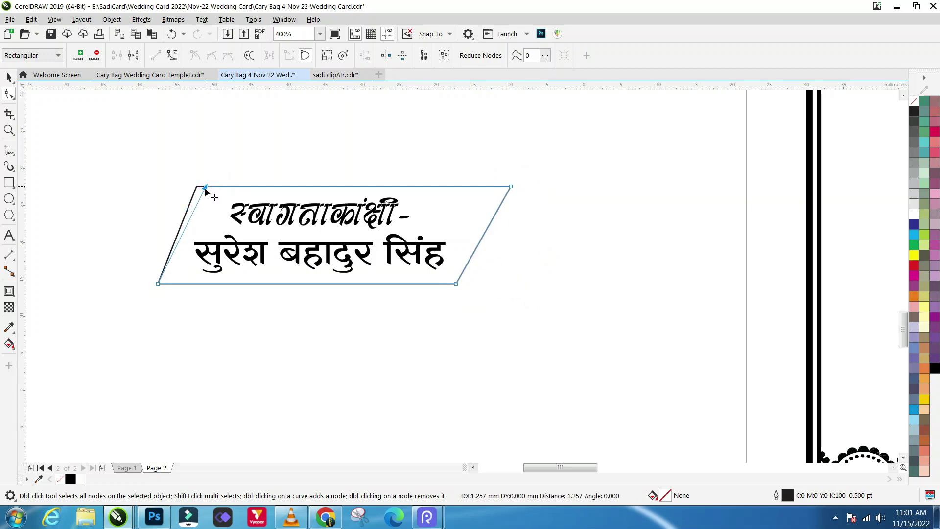
pyautogui.click(10, 77)
# Step: Move the parallelogram below the host text and fill it black with a 1.0 pt black outline
pyautogui.scroll(-2, 354, 184)
pyautogui.moveTo(437, 186); pyautogui.dragTo(423, 254)
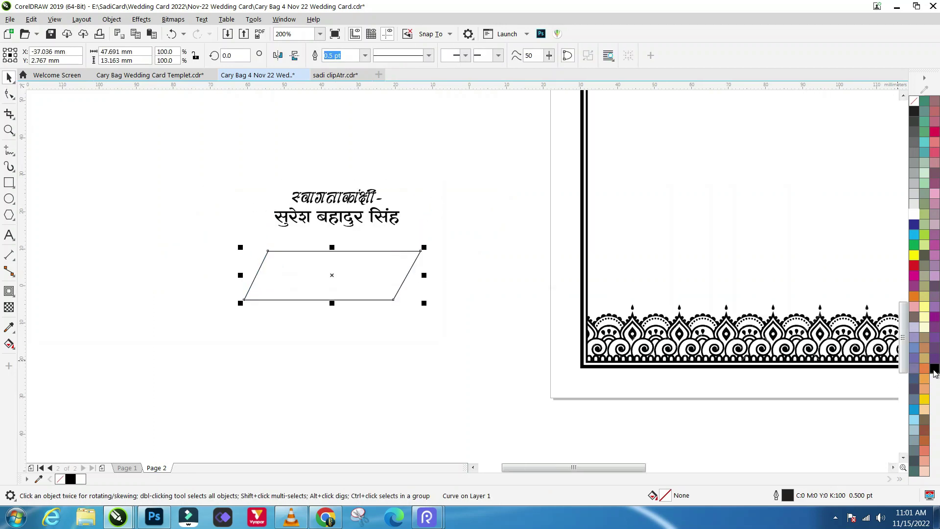
pyautogui.click(935, 368)
pyautogui.click(365, 56)
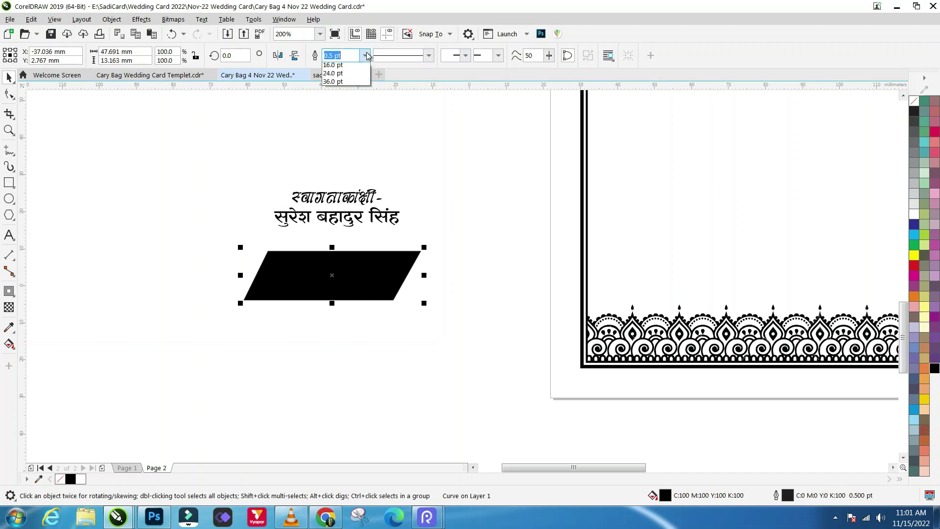
pyautogui.click(345, 104)
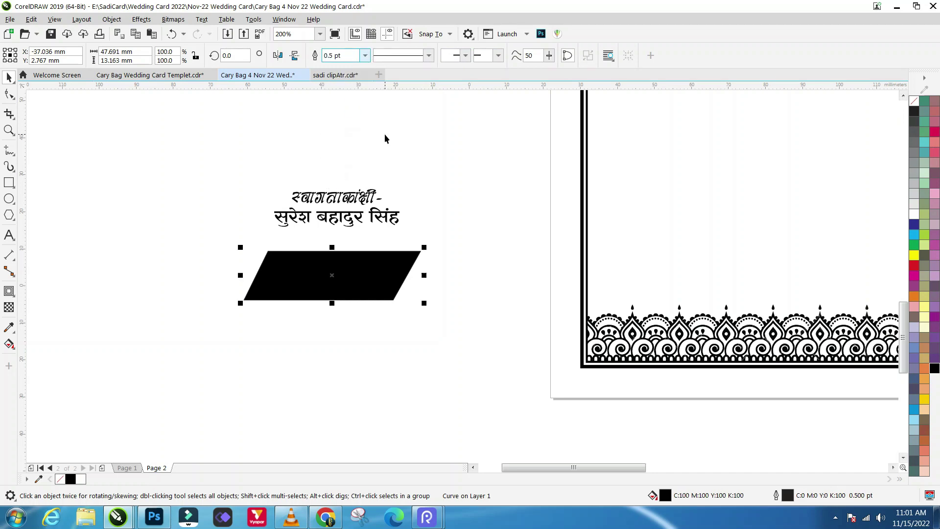
pyautogui.rightClick(934, 369)
pyautogui.scroll(2, 324, 273)
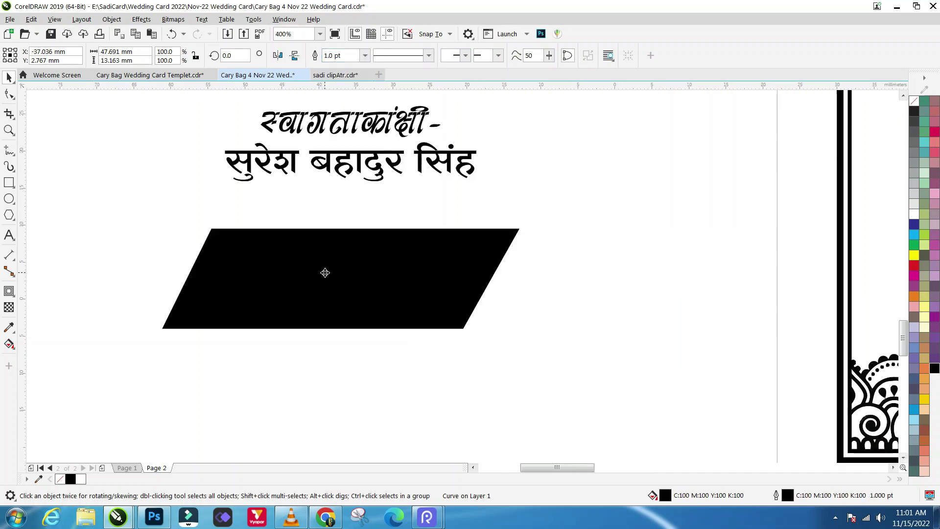
# Step: Offset a white copy, group both into a banner, and send it behind the host text
pyautogui.moveTo(325, 274); pyautogui.dragTo(326, 280)
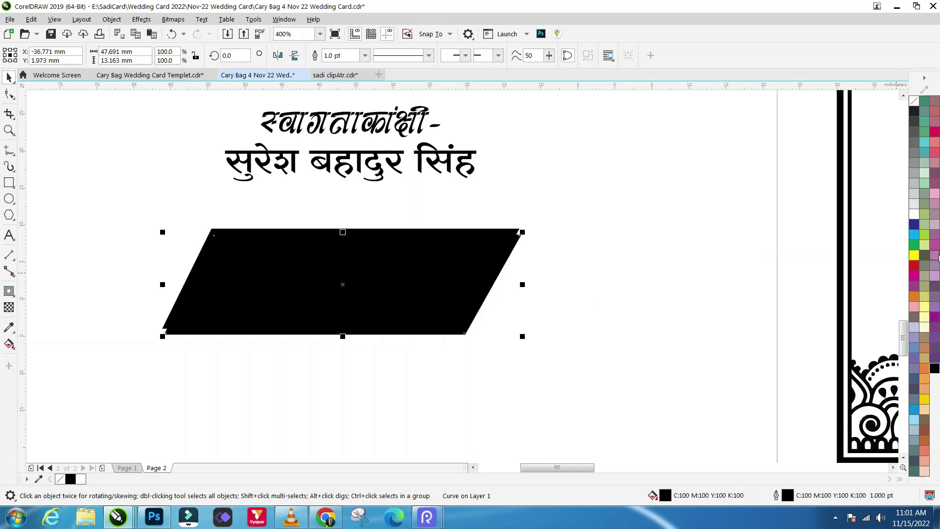
pyautogui.click(914, 214)
pyautogui.click(616, 251)
pyautogui.moveTo(224, 347); pyautogui.dragTo(122, 377)
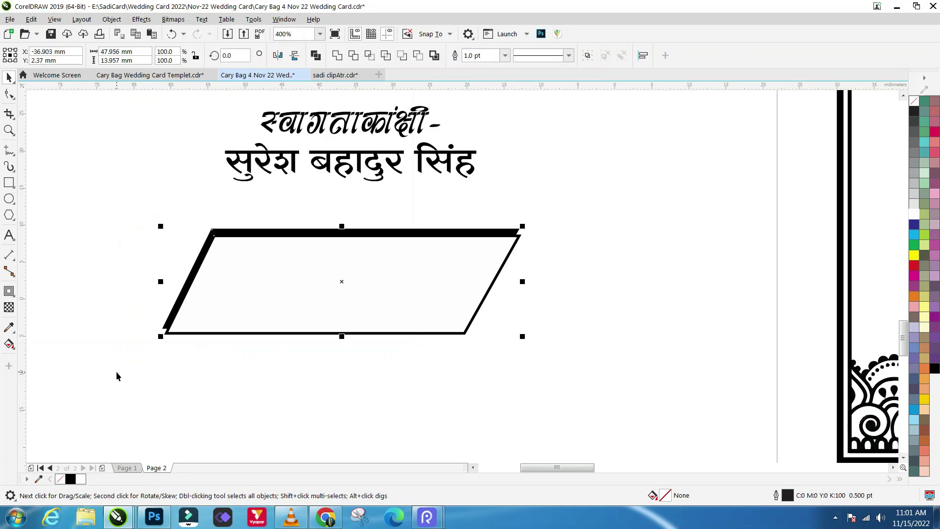
pyautogui.hotkey('ctrl', 'g')
pyautogui.moveTo(331, 300); pyautogui.dragTo(347, 177)
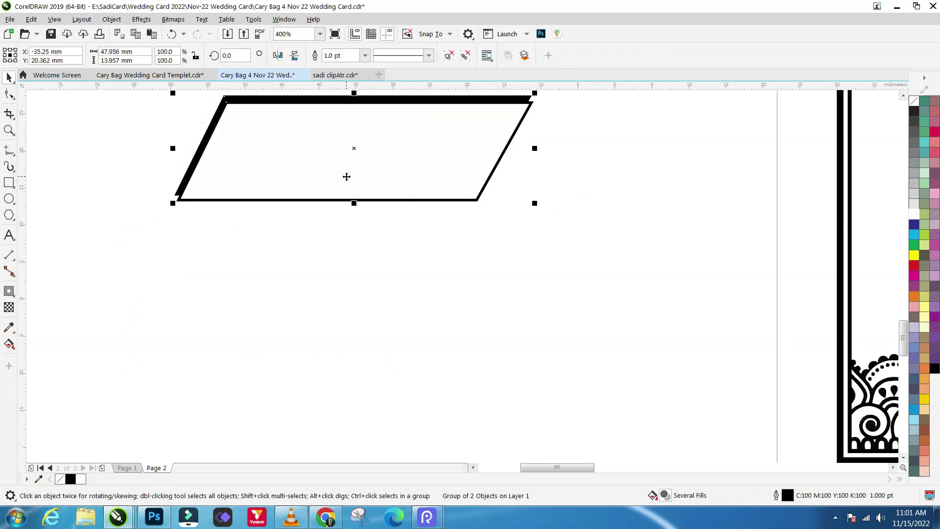
pyautogui.hotkey('shift', 'pagedown')
# Step: Nudge the host text into the banner, group them, and place it below the date badges
pyautogui.scroll(-2, 353, 294)
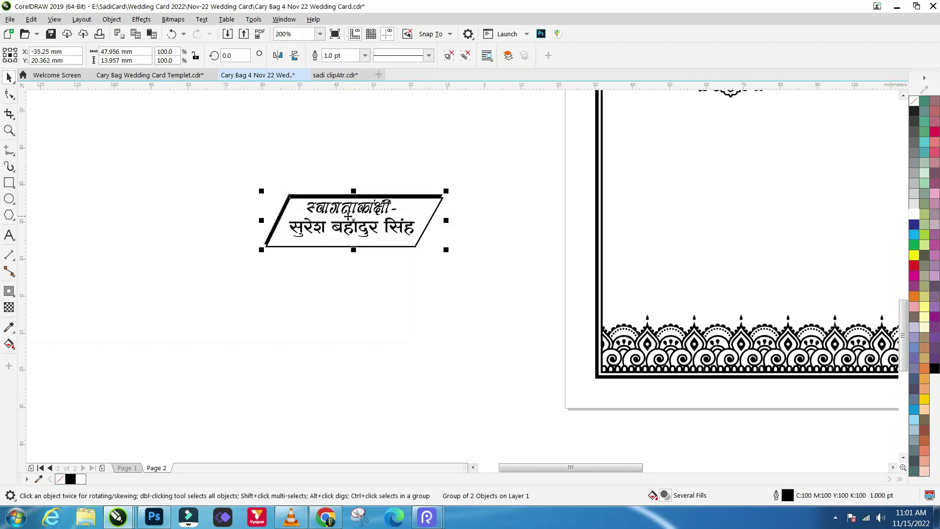
pyautogui.scroll(2, 338, 214)
pyautogui.click(164, 154)
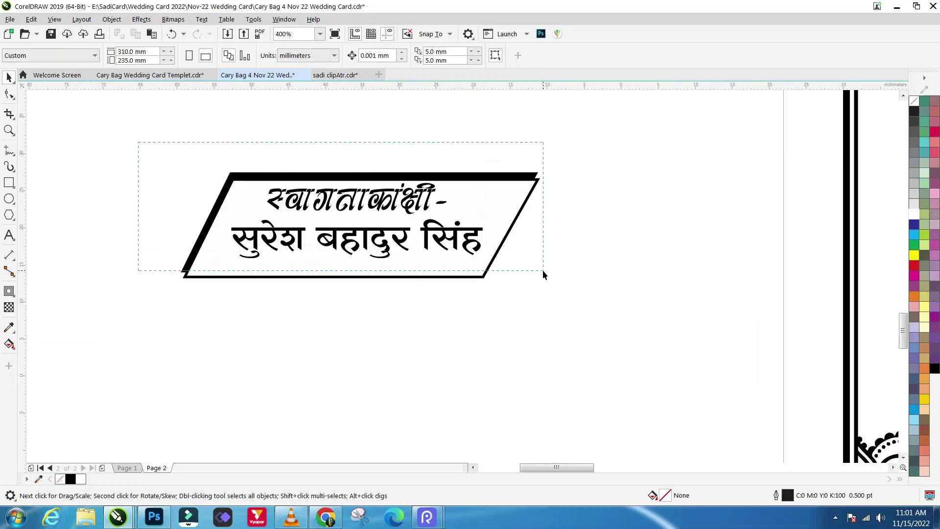
pyautogui.moveTo(449, 263); pyautogui.dragTo(541, 269)
pyautogui.scroll(1, 353, 228)
pyautogui.moveTo(347, 225); pyautogui.dragTo(346, 232)
pyautogui.scroll(-1, 346, 233)
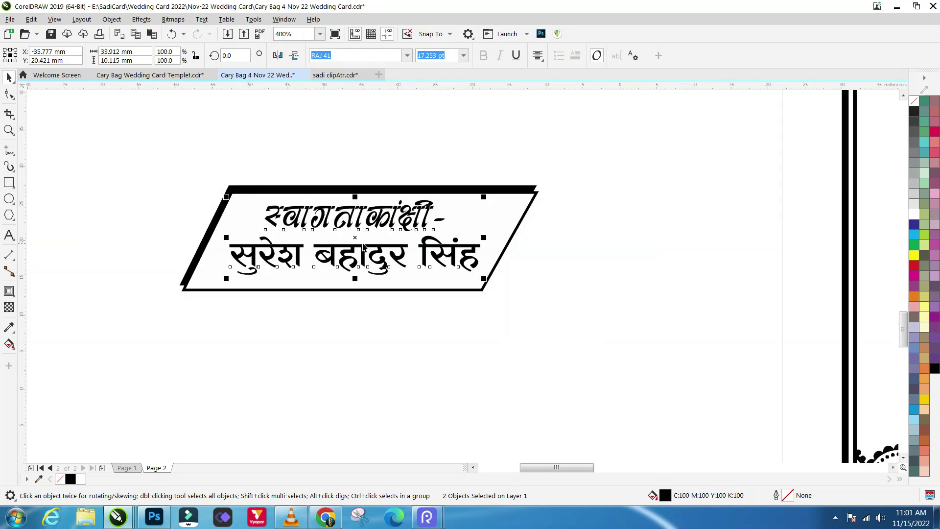
pyautogui.scroll(-1, 352, 235)
pyautogui.moveTo(164, 163); pyautogui.dragTo(476, 307)
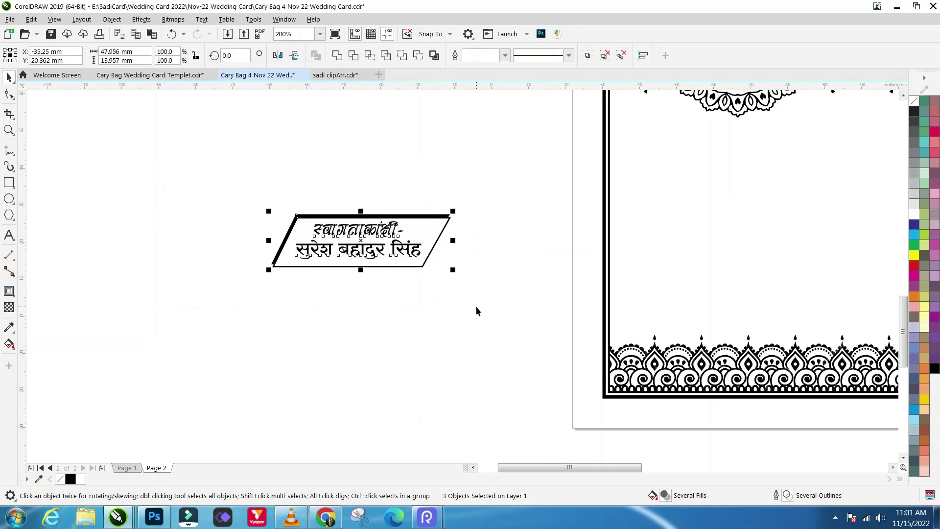
pyautogui.hotkey('ctrl', 'g')
pyautogui.scroll(-1, 110, 308)
pyautogui.moveTo(234, 280); pyautogui.dragTo(482, 250)
pyautogui.keyDown('shift'); pyautogui.click(431, 289); pyautogui.keyUp('shift')
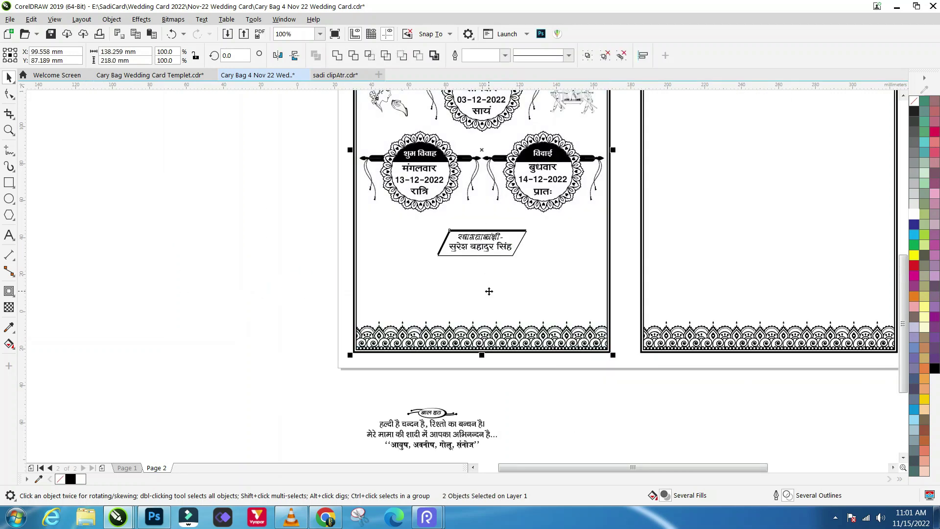
pyautogui.click(226, 268)
# Step: Append 'हबसापुर, ननाैरा'' से सम्पन्न होगा।' to the end of the Tilak note line
pyautogui.scroll(1, 494, 256)
pyautogui.scroll(-1, 356, 251)
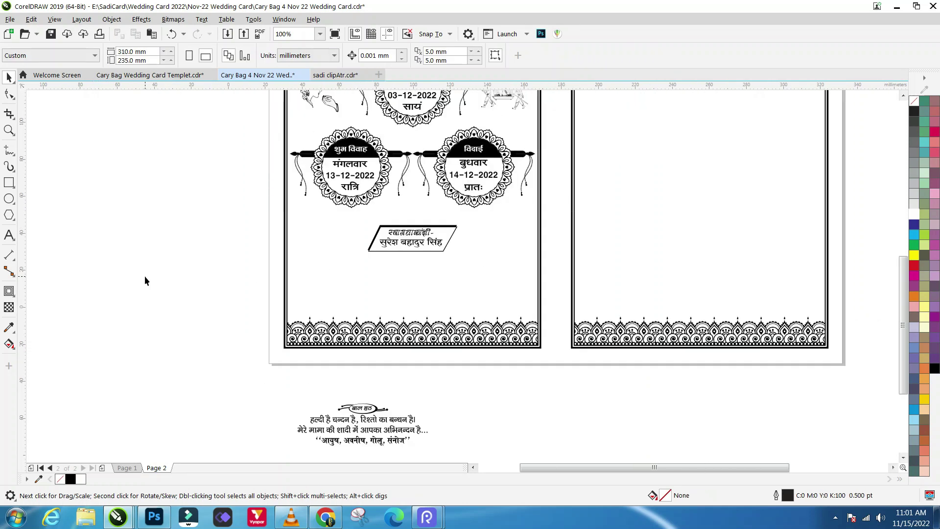
pyautogui.scroll(2, 382, 449)
pyautogui.scroll(-1, 389, 300)
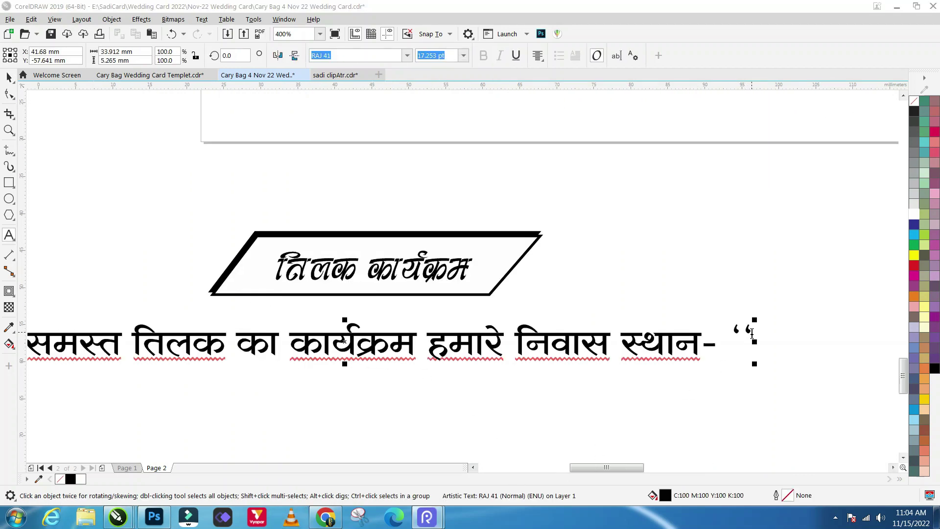
pyautogui.click(754, 364)
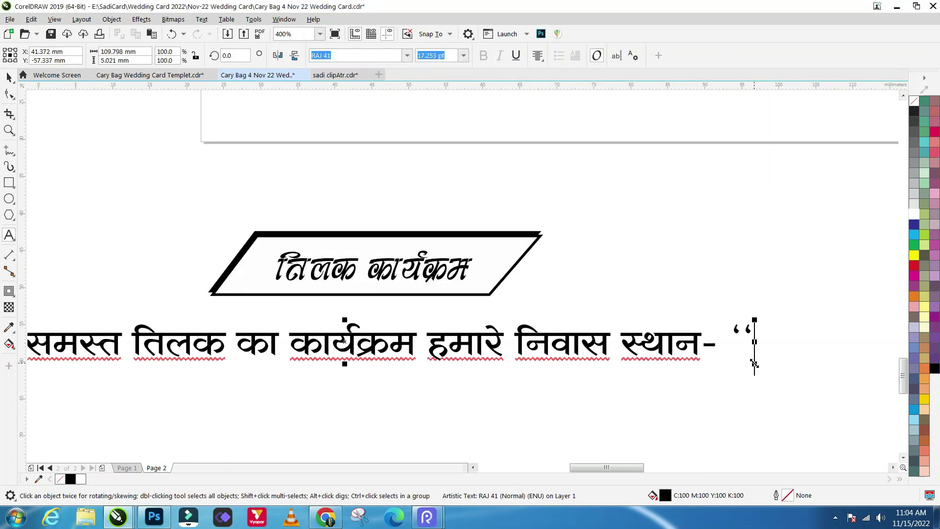
pyautogui.doubleClick(754, 365)
pyautogui.write('हब')
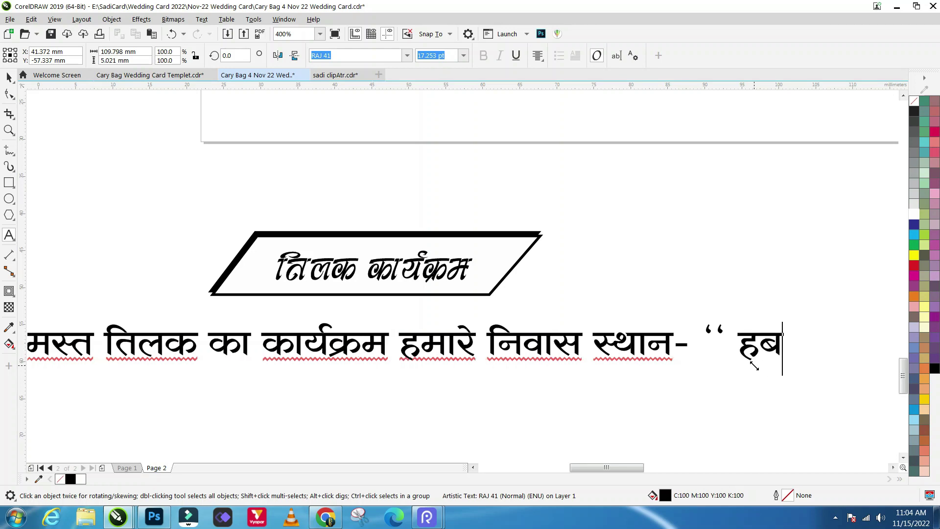
pyautogui.write('सापुर')
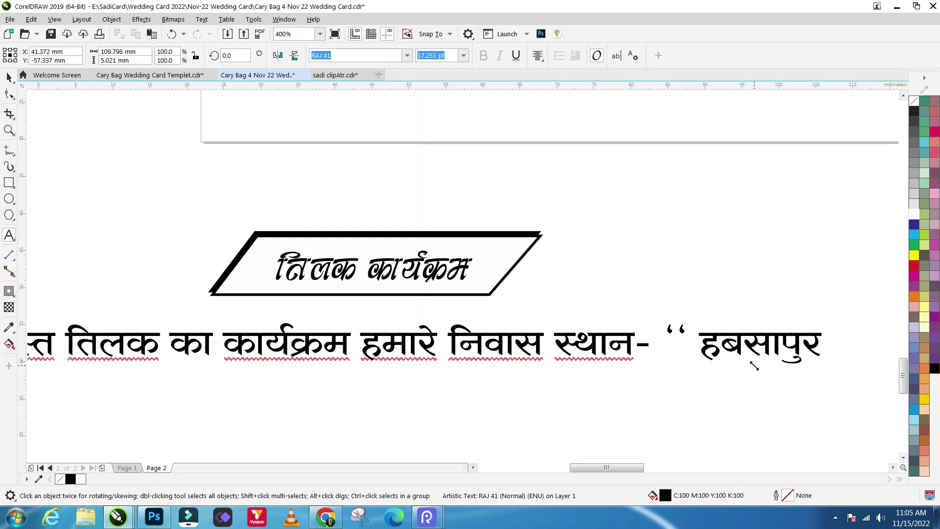
pyautogui.write(', नन')
pyautogui.write('ाैरा')
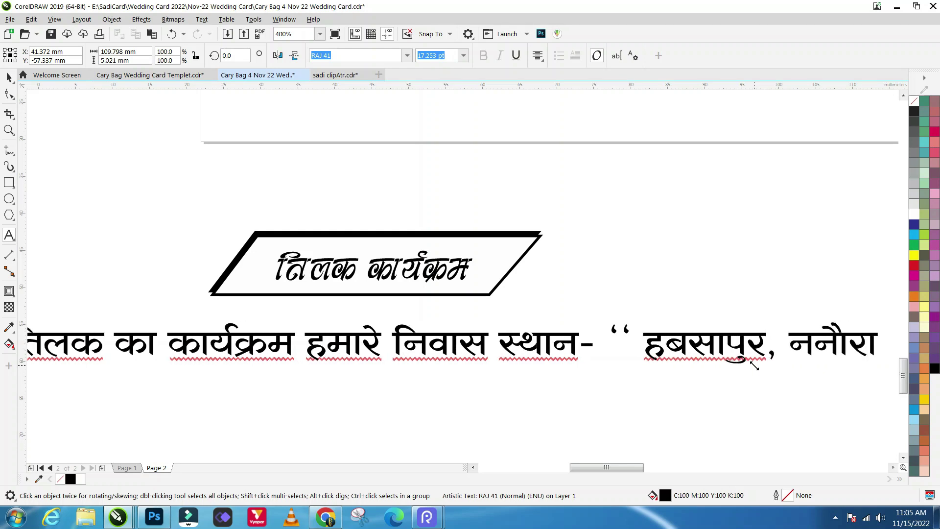
pyautogui.write("'' से ")
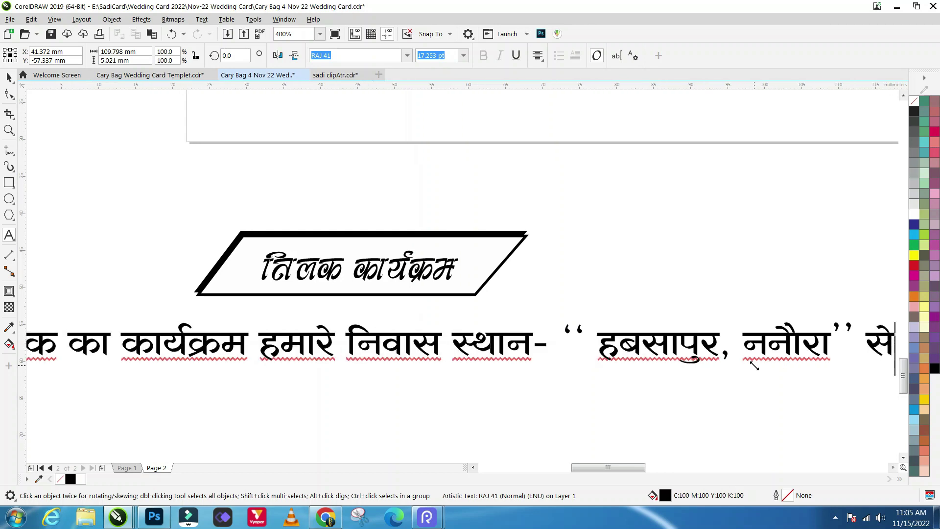
pyautogui.write('सम्पन्न हो')
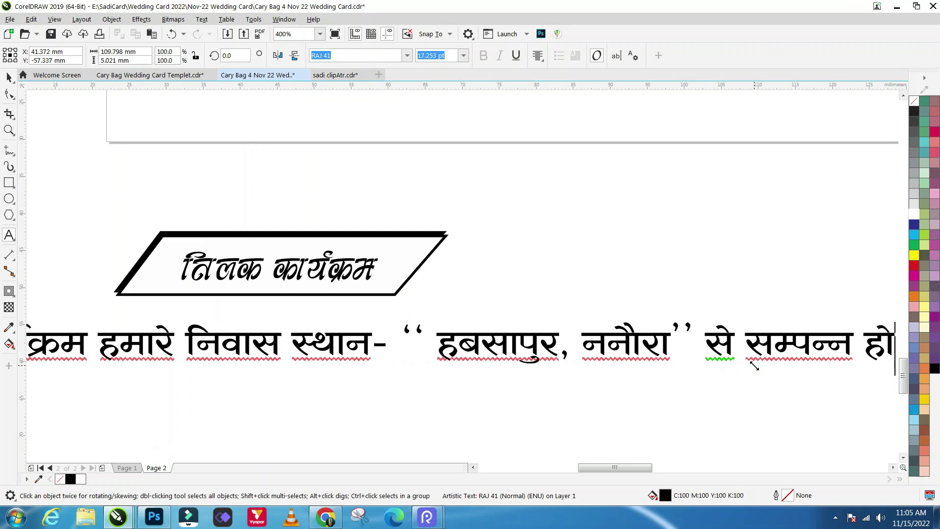
pyautogui.write('गा')
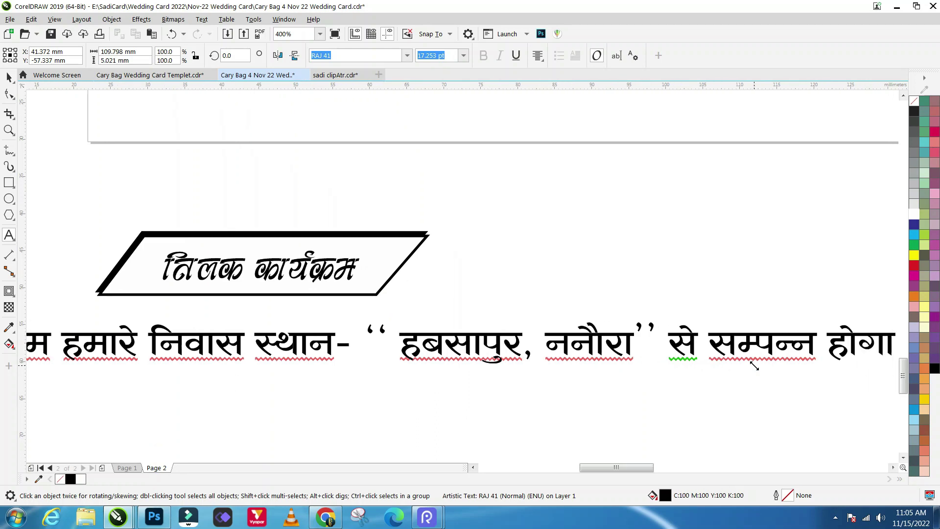
pyautogui.write('।')
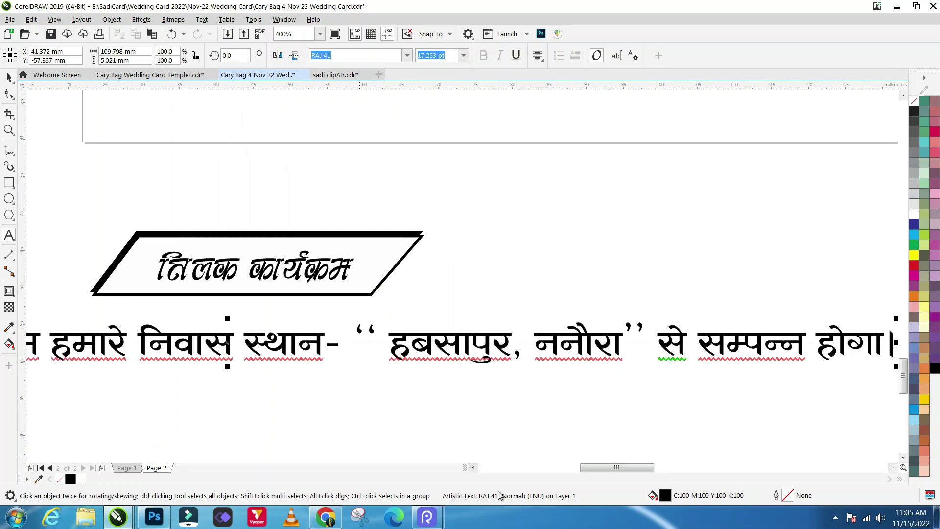
pyautogui.press('F3')
pyautogui.press('Escape')
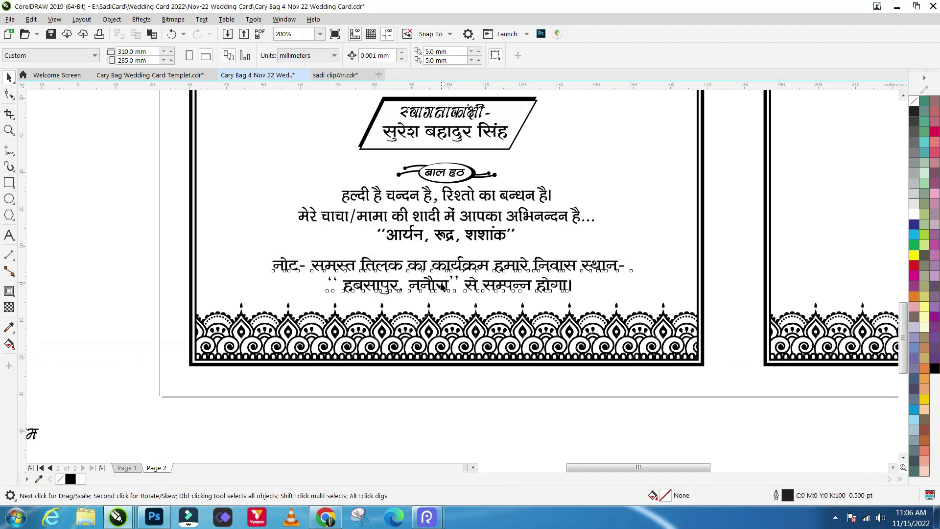
# Step: Nudge the note text down and move the तिलक कार्यक्रम label higher beside the card
pyautogui.click(442, 288)
pyautogui.scroll(1, 445, 279)
pyautogui.moveTo(456, 270); pyautogui.dragTo(454, 275)
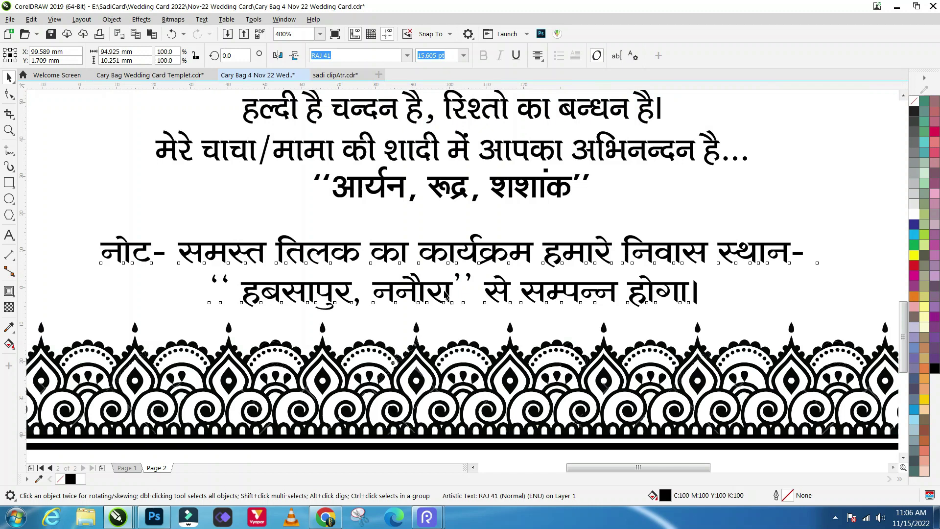
pyautogui.scroll(-1, 442, 291)
pyautogui.click(241, 243)
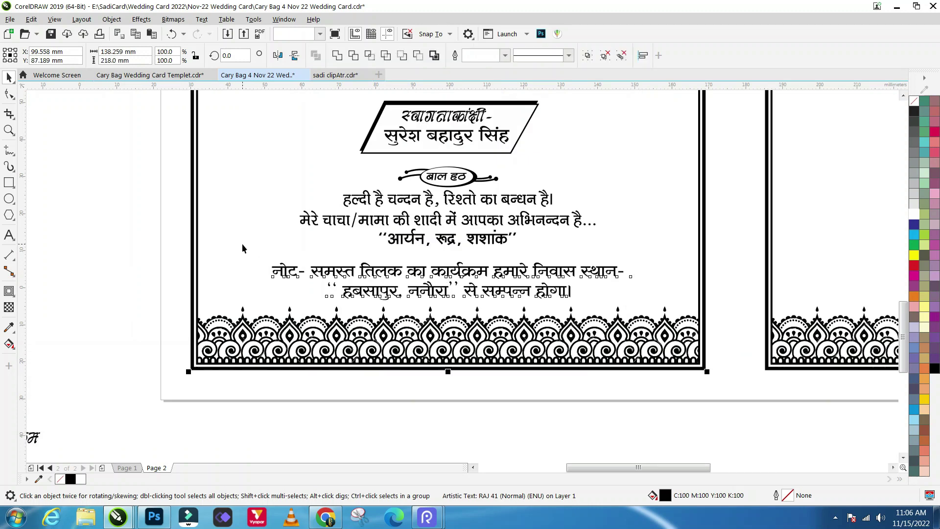
pyautogui.click(283, 431)
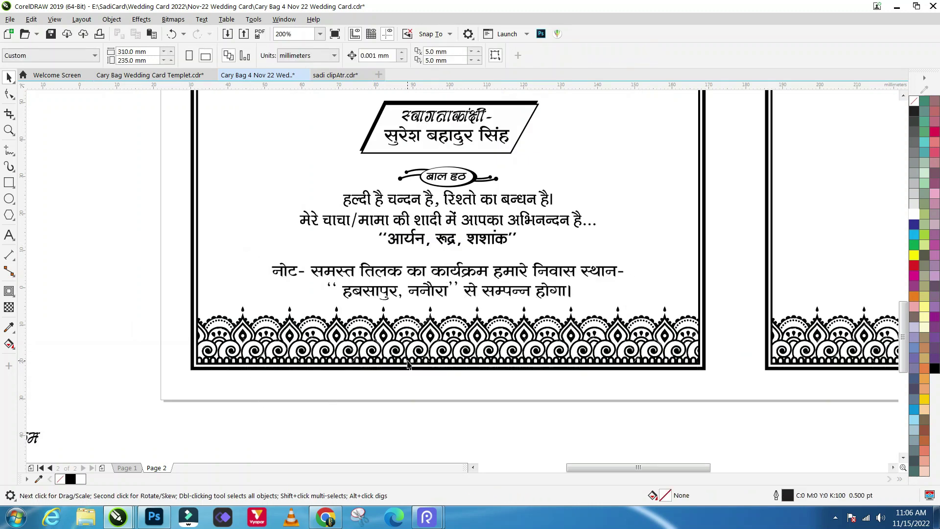
pyautogui.scroll(-1, 443, 267)
pyautogui.scroll(1, 443, 267)
pyautogui.scroll(-1, 440, 265)
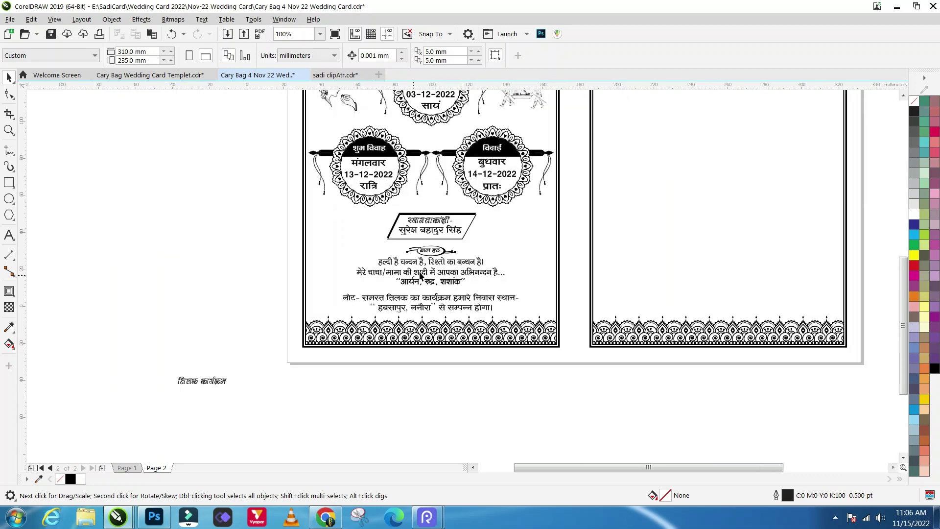
pyautogui.click(201, 381)
pyautogui.moveTo(198, 380); pyautogui.dragTo(210, 327)
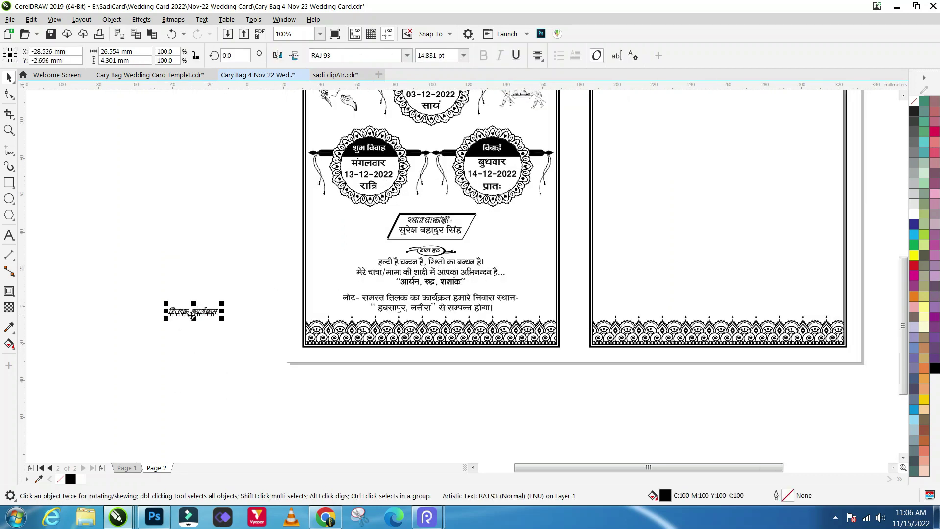
pyautogui.click(210, 332)
pyautogui.scroll(1, 424, 269)
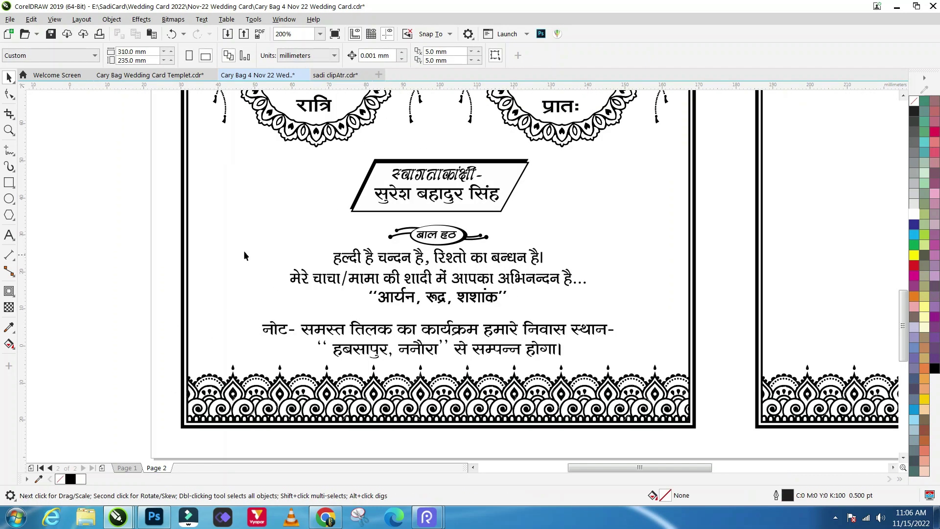
# Step: Draw a thin rectangle around the three-line blessing text block
pyautogui.click(12, 184)
pyautogui.moveTo(280, 235); pyautogui.dragTo(604, 310)
pyautogui.press('space')
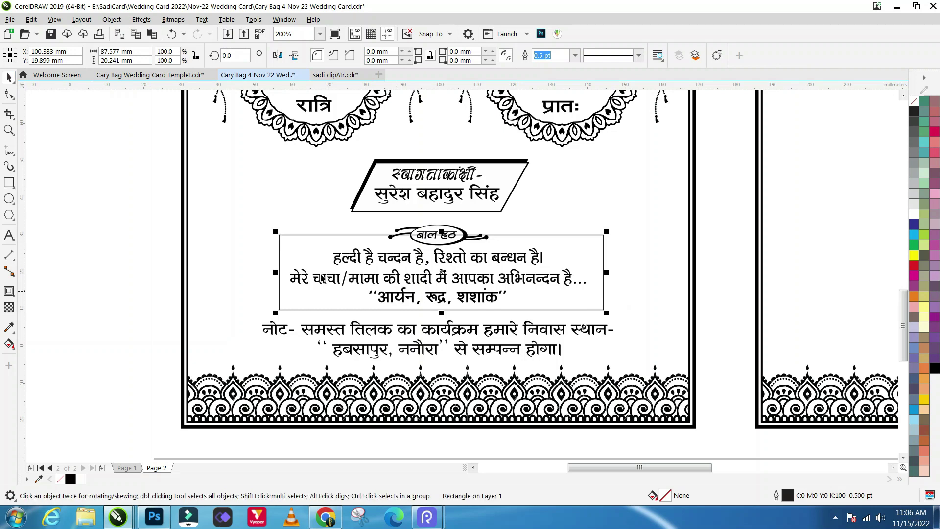
pyautogui.scroll(-2, 538, 278)
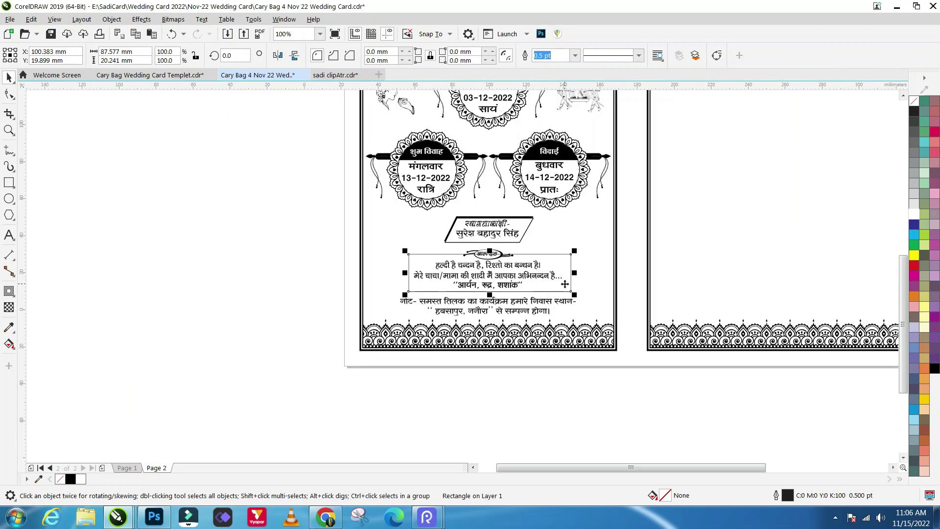
pyautogui.scroll(2, 525, 282)
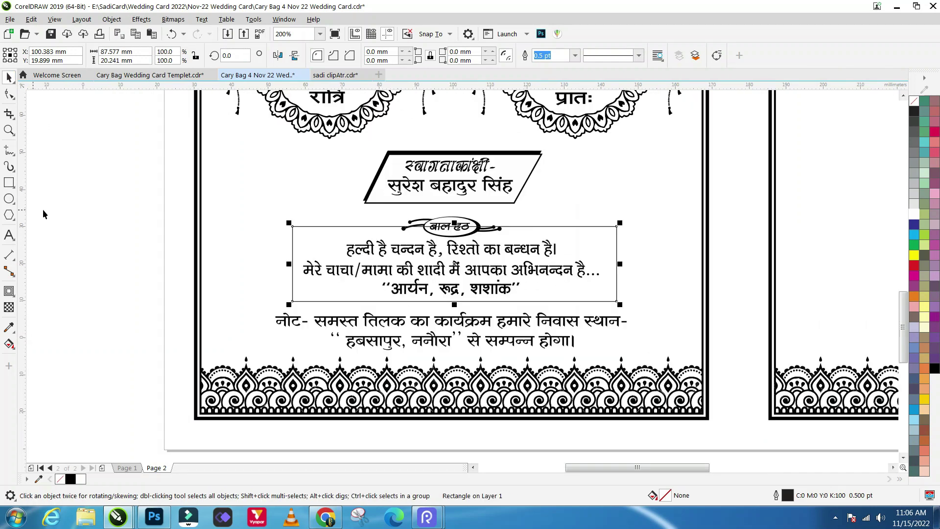
pyautogui.click(9, 182)
# Step: Outline the बाल हठ badge with a rectangle, centre it on the blessing frame, and move both left of the card
pyautogui.scroll(2, 401, 245)
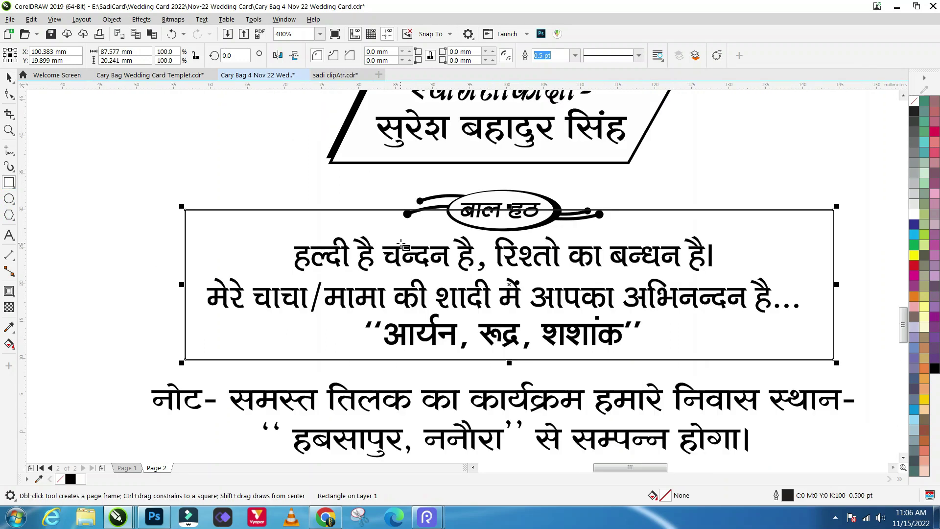
pyautogui.moveTo(379, 199); pyautogui.dragTo(619, 234)
pyautogui.click(8, 77)
pyautogui.keyDown('shift'); pyautogui.click(222, 240); pyautogui.keyUp('shift')
pyautogui.press('c')
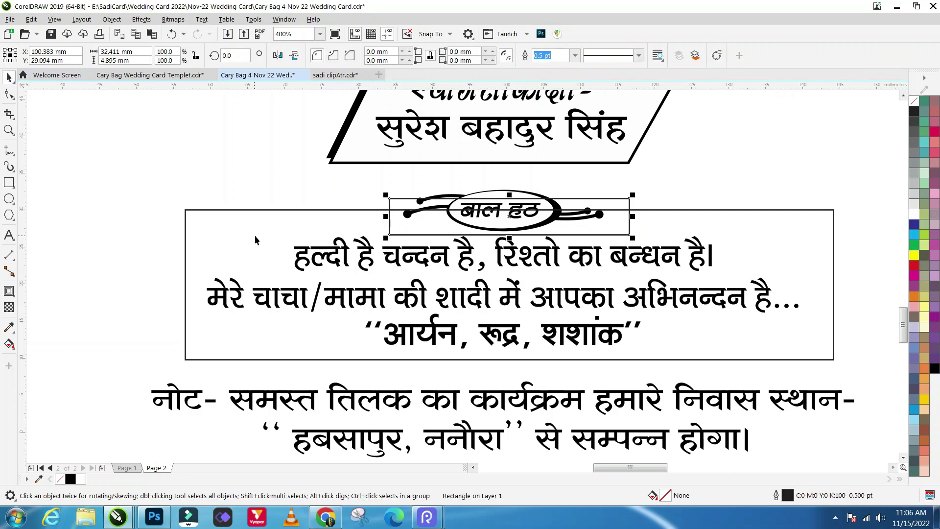
pyautogui.scroll(-4, 523, 223)
pyautogui.moveTo(444, 223); pyautogui.dragTo(157, 226)
pyautogui.click(167, 301)
pyautogui.scroll(2, 156, 242)
# Step: Add an inner contour to the large frame and fill the band between its borders
pyautogui.click(150, 204)
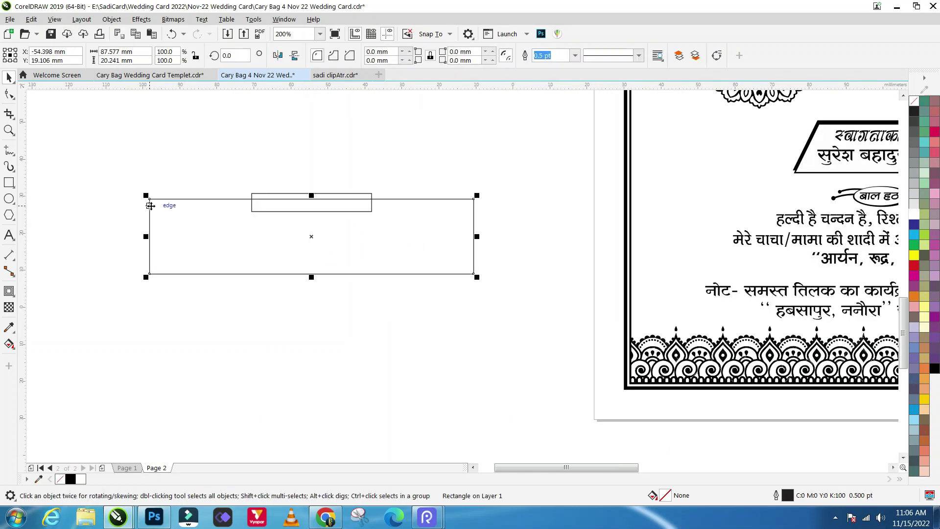
pyautogui.scroll(2, 151, 206)
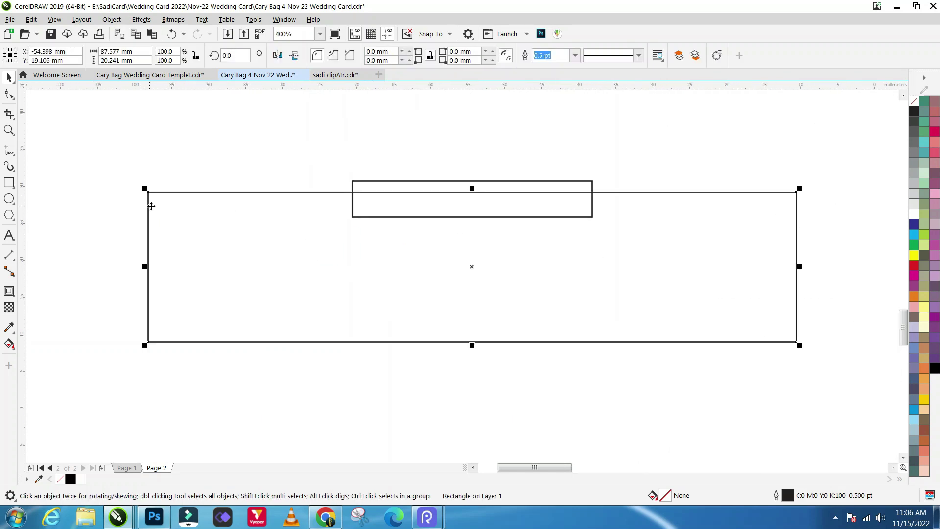
pyautogui.click(9, 290)
pyautogui.moveTo(152, 199); pyautogui.dragTo(154, 203)
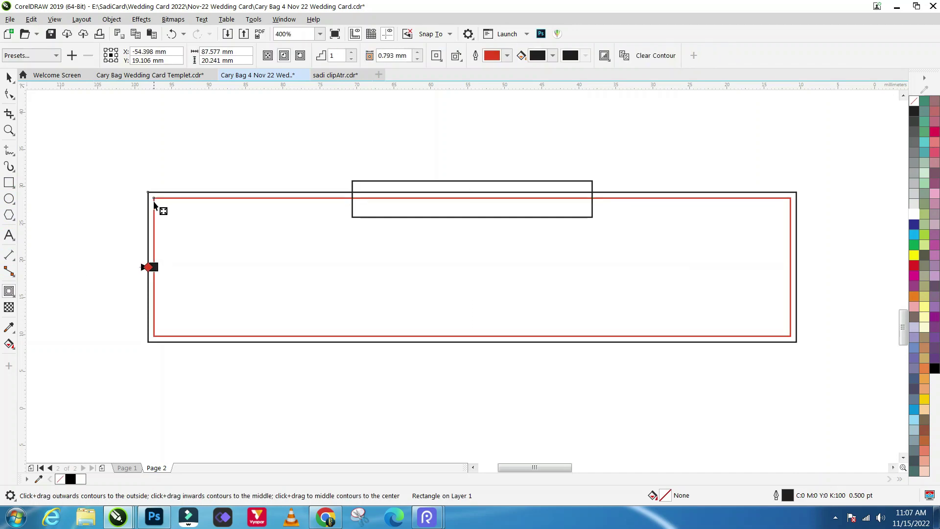
pyautogui.click(8, 78)
pyautogui.click(407, 195)
pyautogui.moveTo(398, 185)
pyautogui.mouseDown()
pyautogui.moveTo(391, 155)
pyautogui.moveTo(364, 160)
pyautogui.mouseUp()
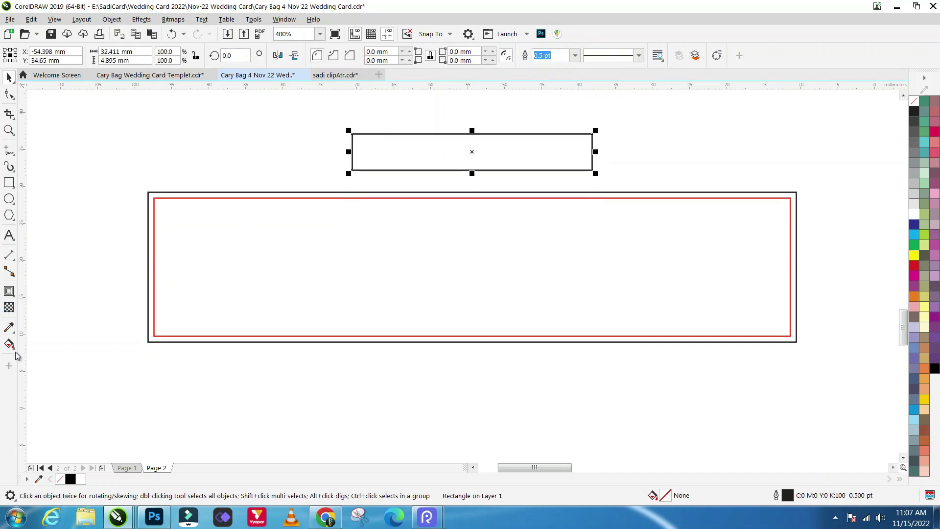
pyautogui.click(14, 351)
pyautogui.click(44, 355)
pyautogui.click(151, 325)
pyautogui.click(9, 78)
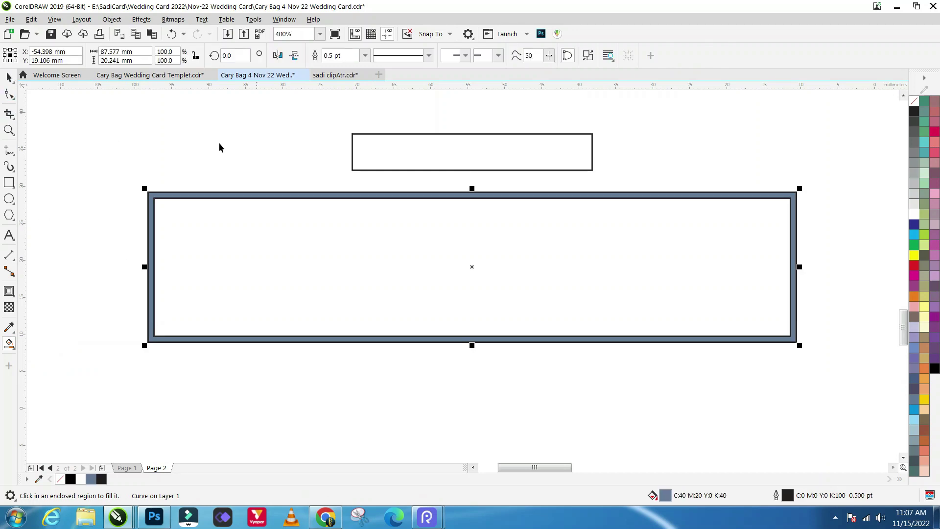
# Step: Place a dark blue small rectangle on the frame's top edge and create a separate frame-band shape
pyautogui.click(427, 154)
pyautogui.moveTo(429, 153); pyautogui.dragTo(429, 189)
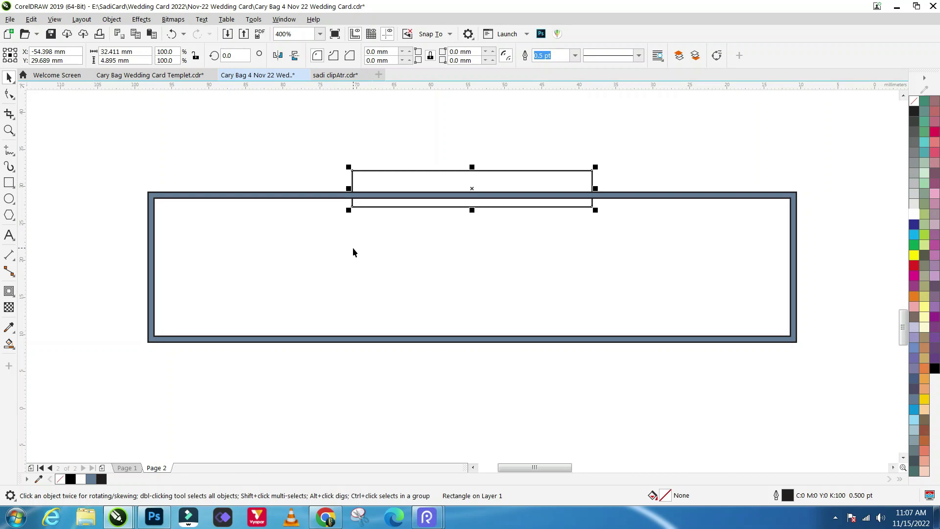
pyautogui.click(913, 224)
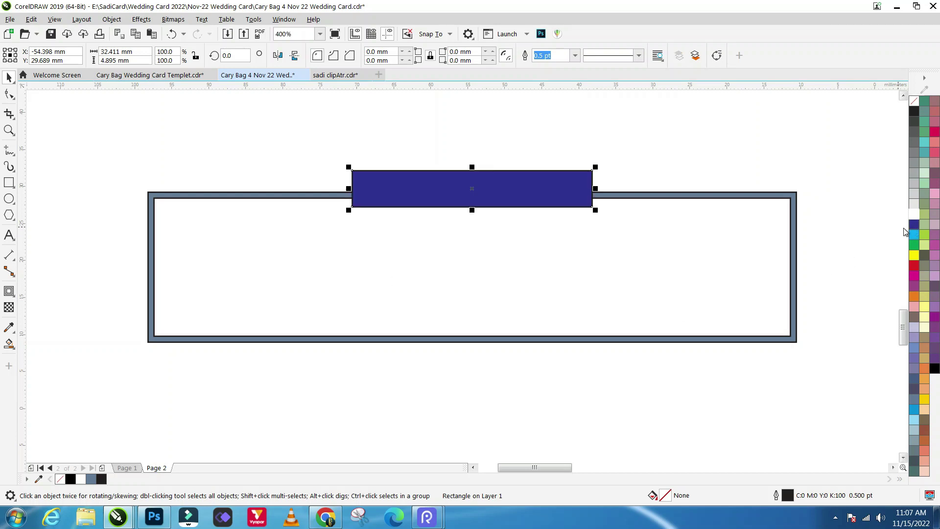
pyautogui.click(9, 343)
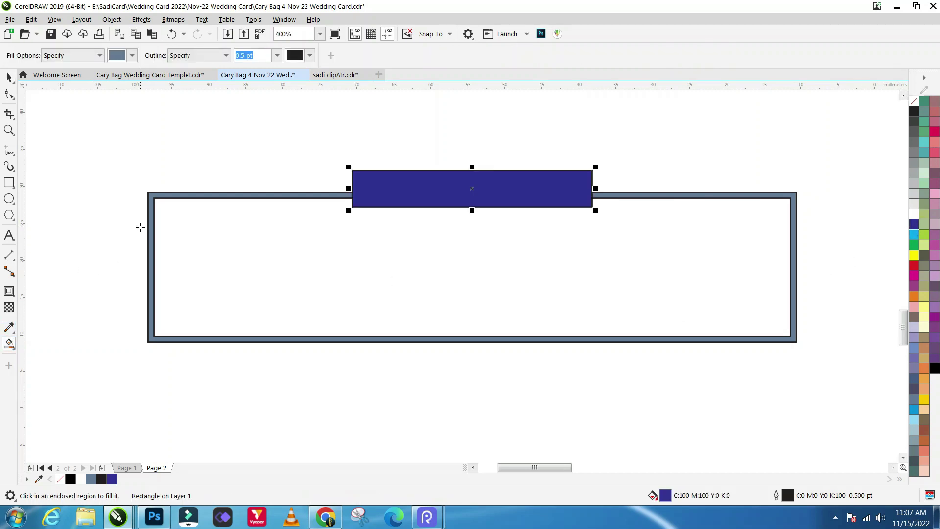
pyautogui.click(152, 235)
pyautogui.click(9, 77)
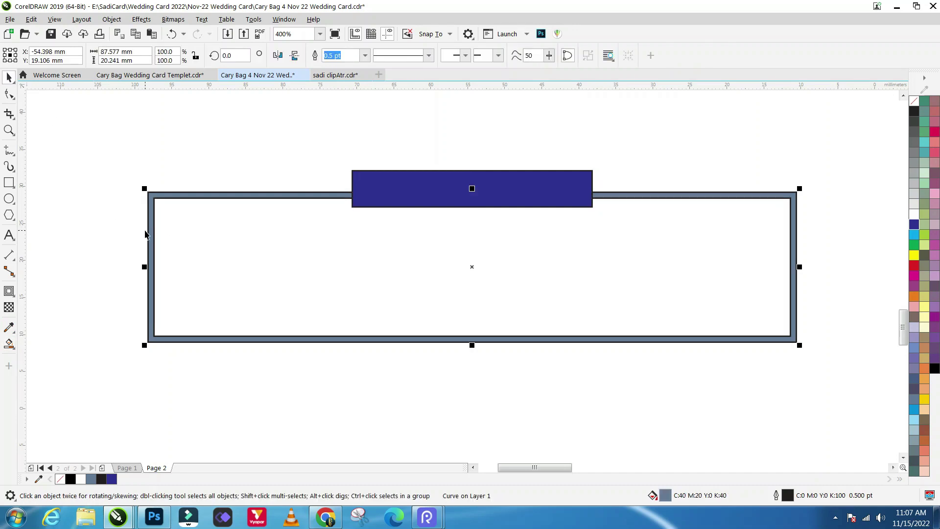
pyautogui.moveTo(152, 241); pyautogui.dragTo(152, 367)
# Step: Delete the bag's top strip and lines, then make the remaining curve black with no outline
pyautogui.scroll(-2, 251, 245)
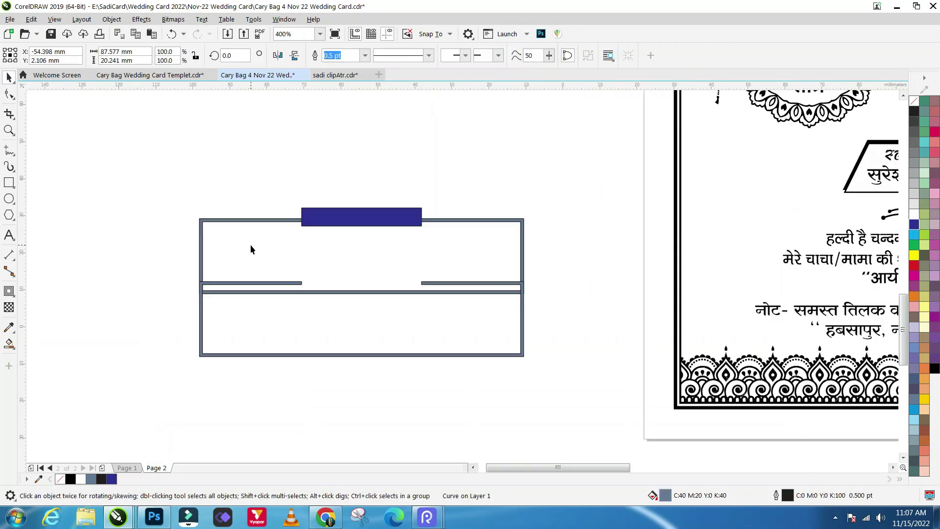
pyautogui.moveTo(146, 190); pyautogui.dragTo(557, 325)
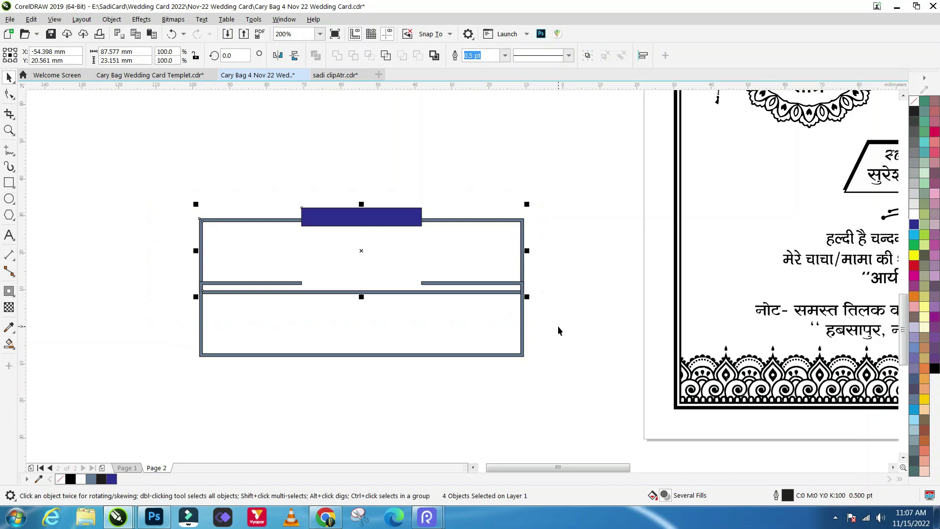
pyautogui.press('Delete')
pyautogui.click(519, 282)
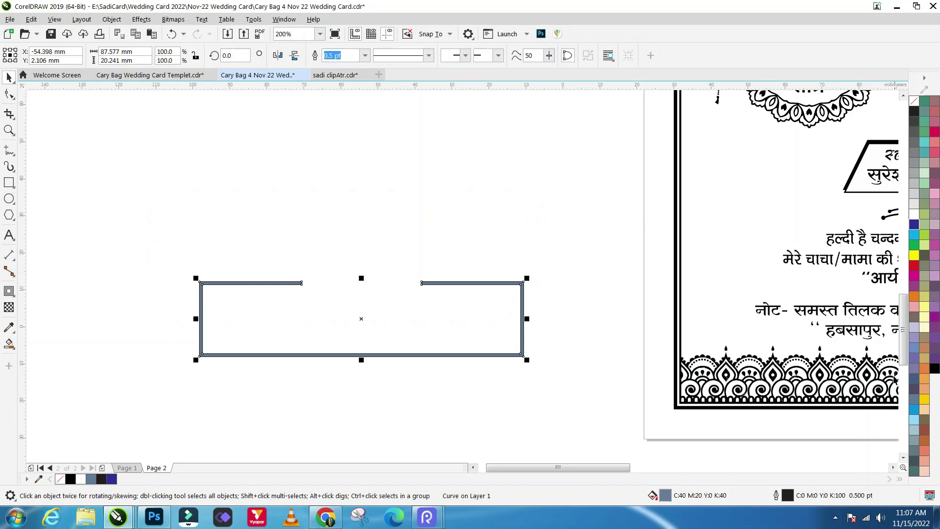
pyautogui.click(933, 368)
pyautogui.rightClick(913, 103)
pyautogui.scroll(-1, 288, 301)
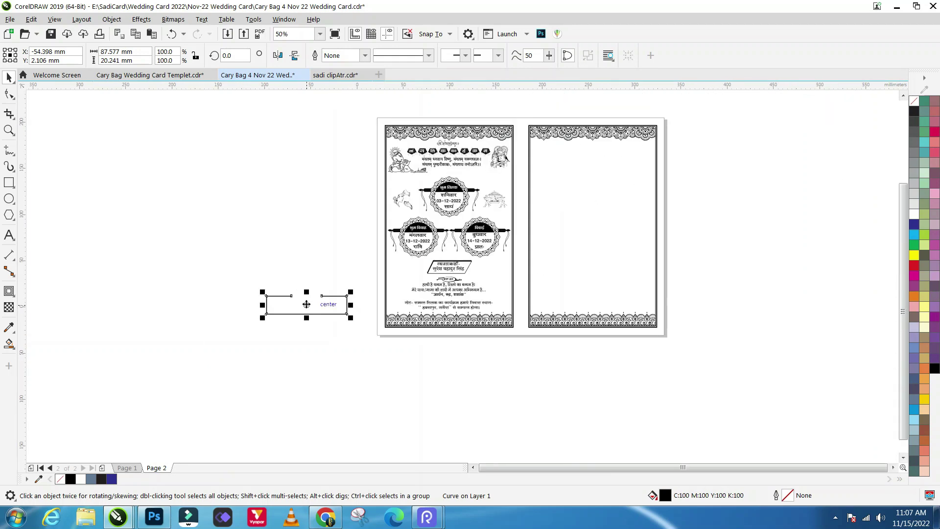
# Step: Move the black frame onto the card over the blessing verse
pyautogui.moveTo(306, 304); pyautogui.dragTo(445, 285)
pyautogui.scroll(3, 469, 294)
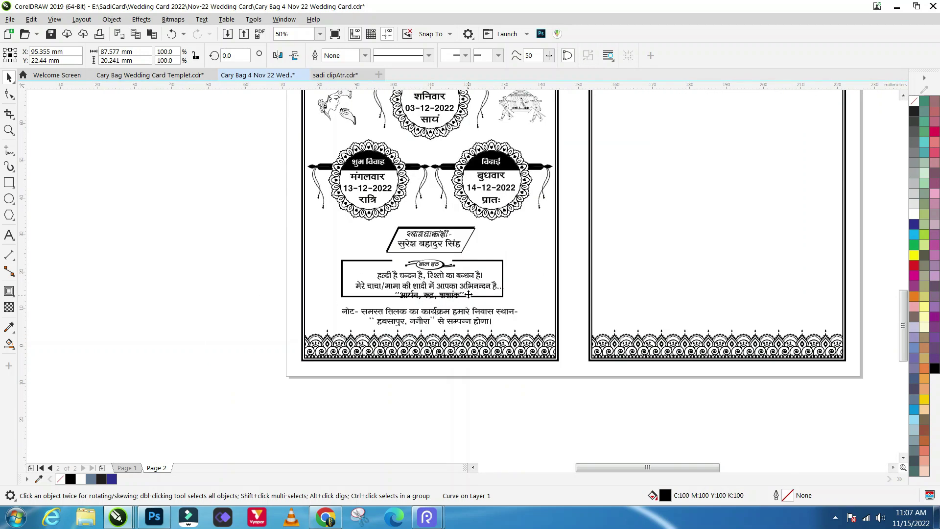
pyautogui.scroll(3, 468, 294)
pyautogui.moveTo(374, 262); pyautogui.dragTo(391, 267)
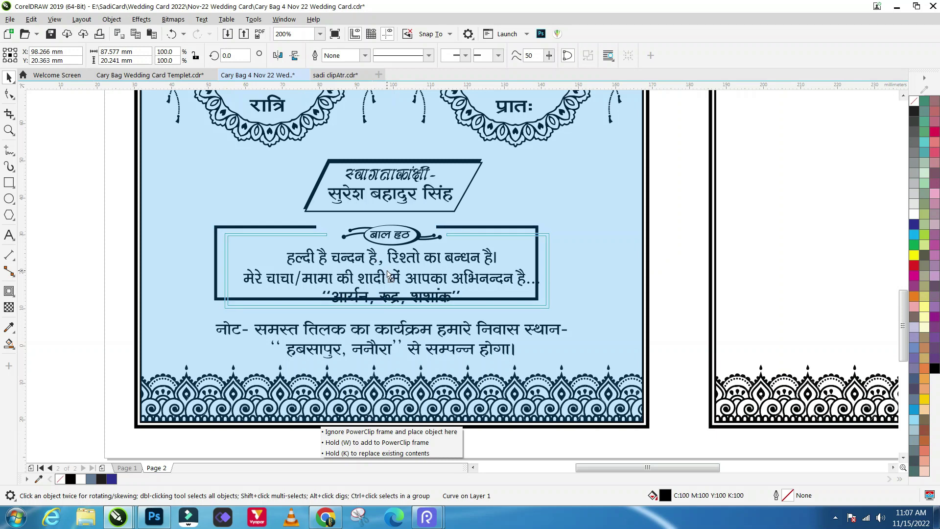
pyautogui.scroll(1, 386, 276)
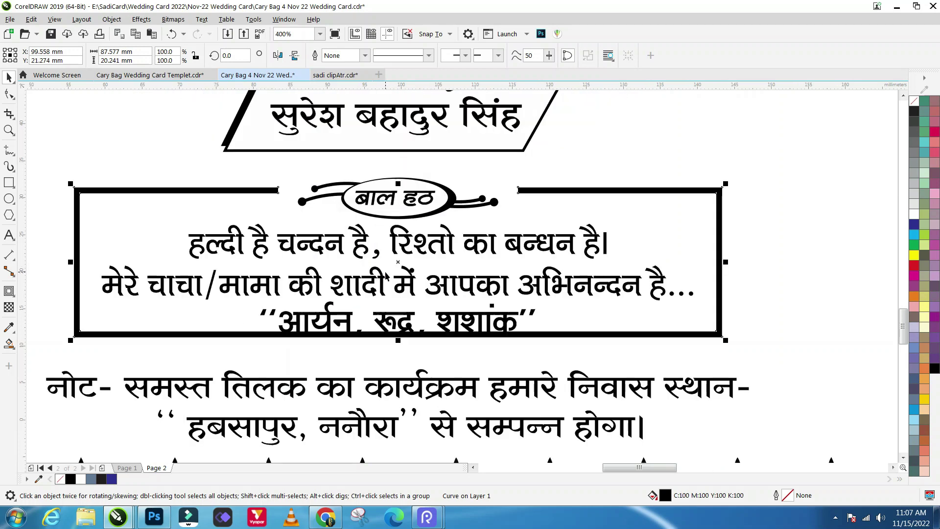
pyautogui.click(394, 276)
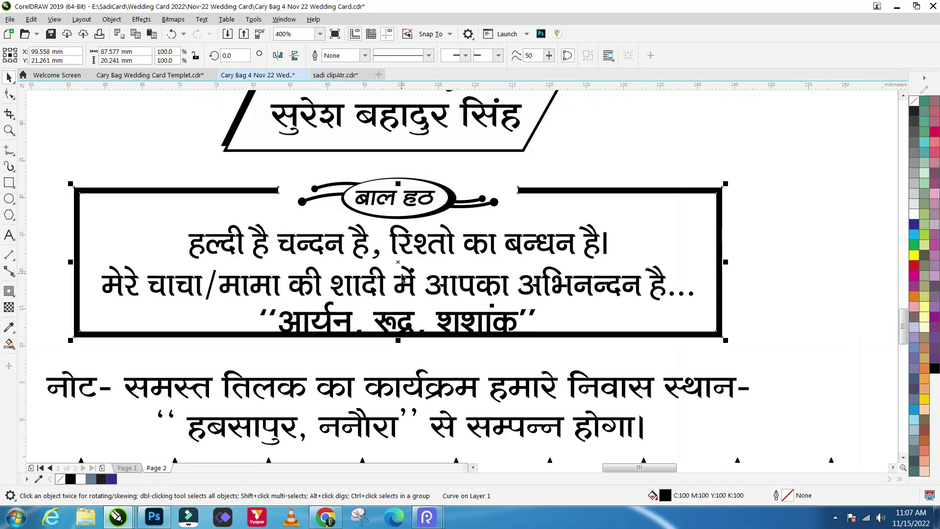
pyautogui.moveTo(397, 263); pyautogui.dragTo(408, 283)
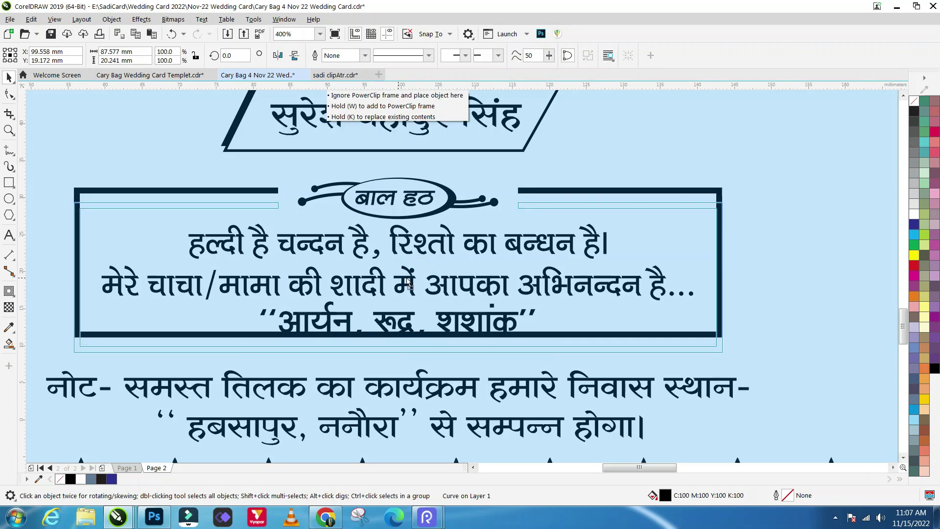
# Step: Fine-tune the frame around the बाल हठ couplet so its heading sits in the top gap
pyautogui.scroll(-1, 409, 259)
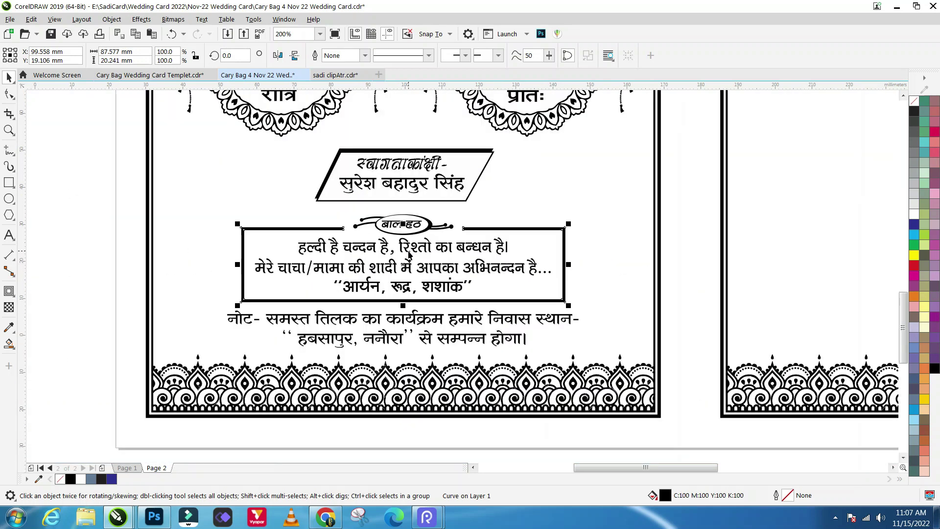
pyautogui.moveTo(409, 260); pyautogui.dragTo(399, 277)
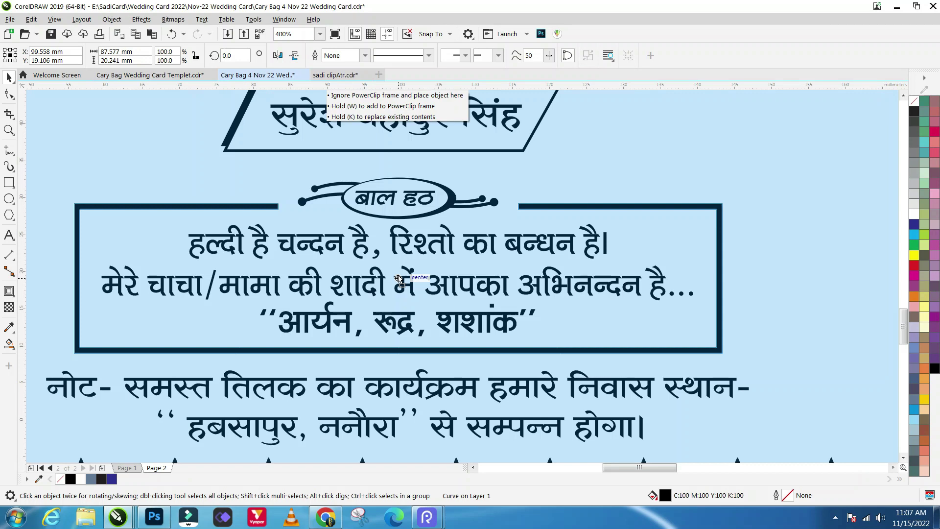
pyautogui.scroll(-1, 399, 276)
pyautogui.moveTo(399, 277); pyautogui.dragTo(401, 272)
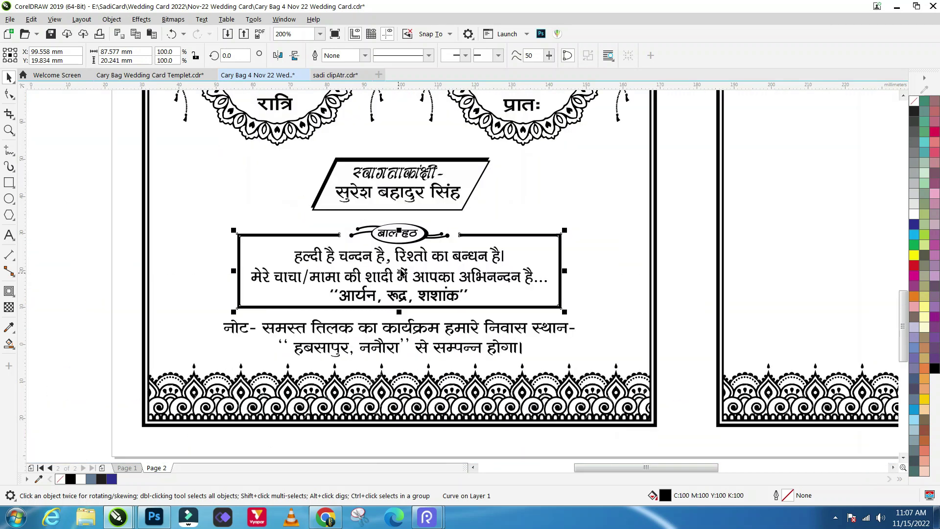
pyautogui.click(229, 267)
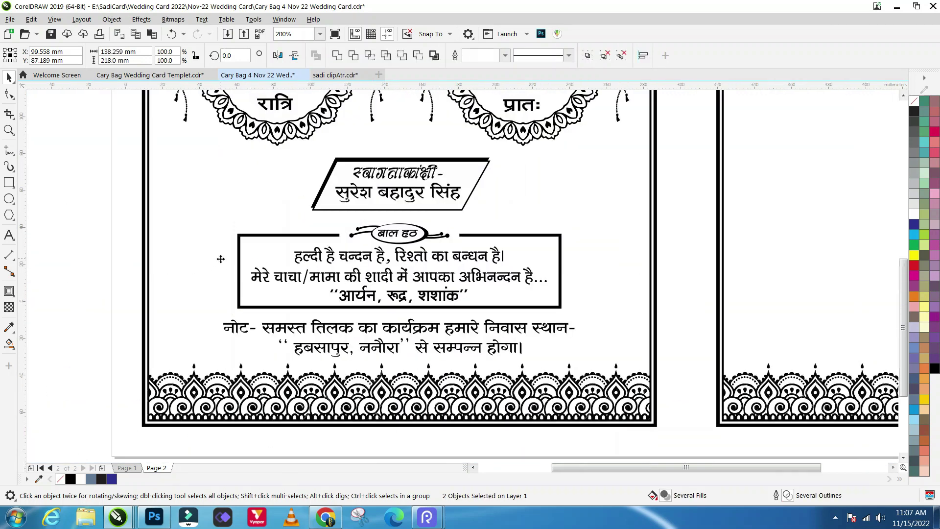
pyautogui.scroll(-2, 134, 268)
pyautogui.click(192, 256)
pyautogui.scroll(1, 192, 257)
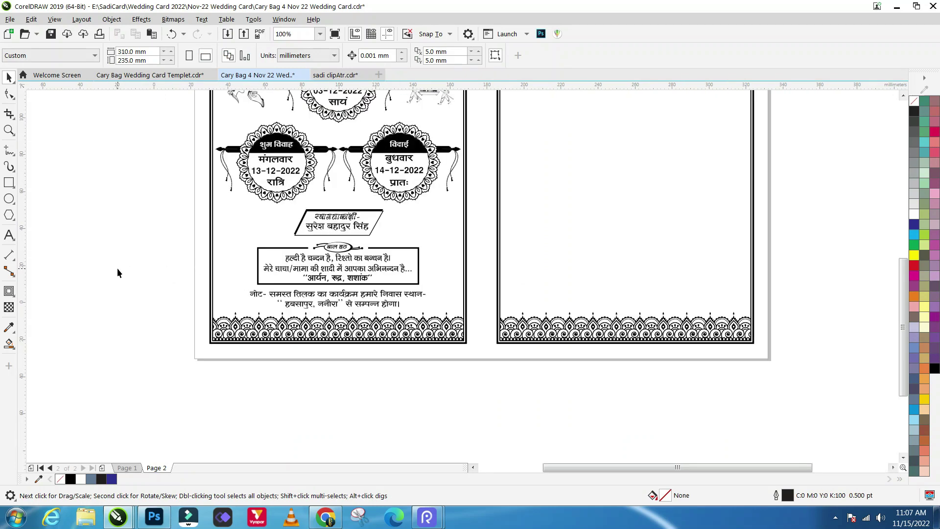
pyautogui.scroll(-1, 118, 273)
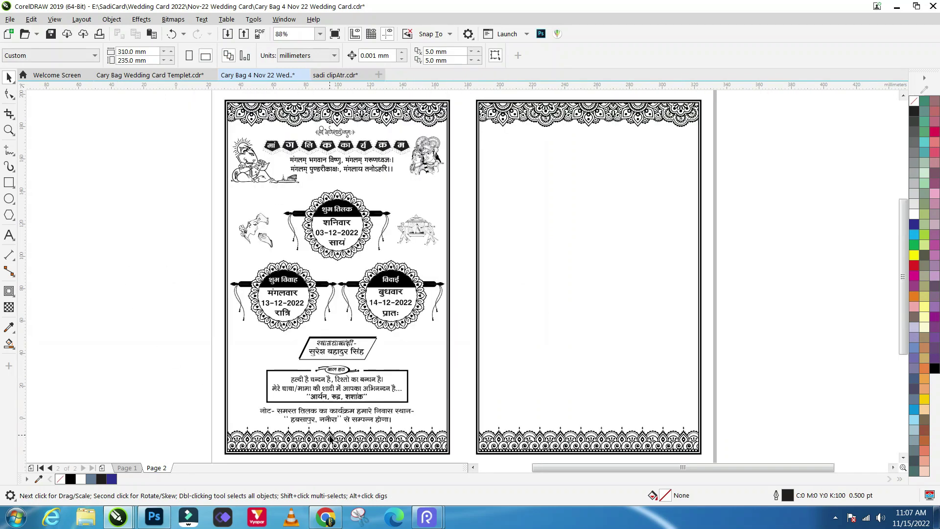
pyautogui.scroll(2, 331, 438)
pyautogui.scroll(-1, 274, 368)
pyautogui.scroll(1, 275, 368)
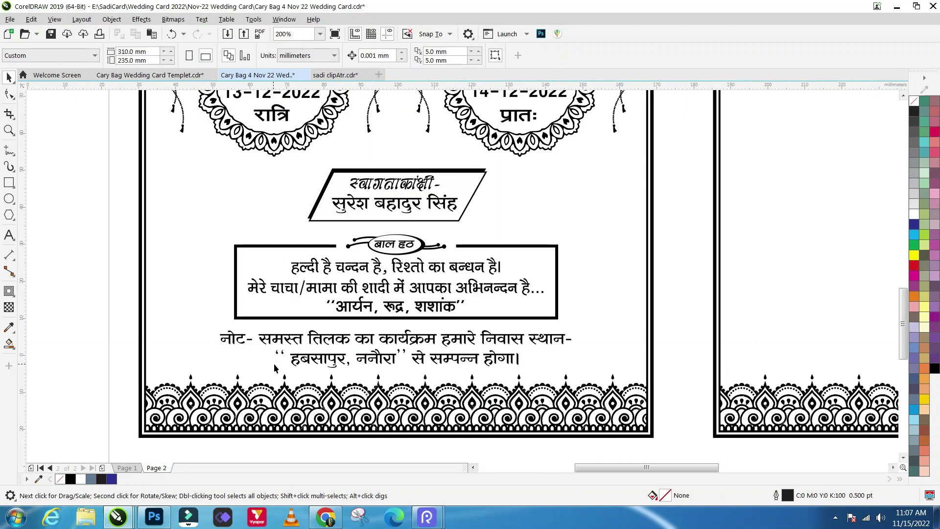
pyautogui.scroll(-2, 275, 368)
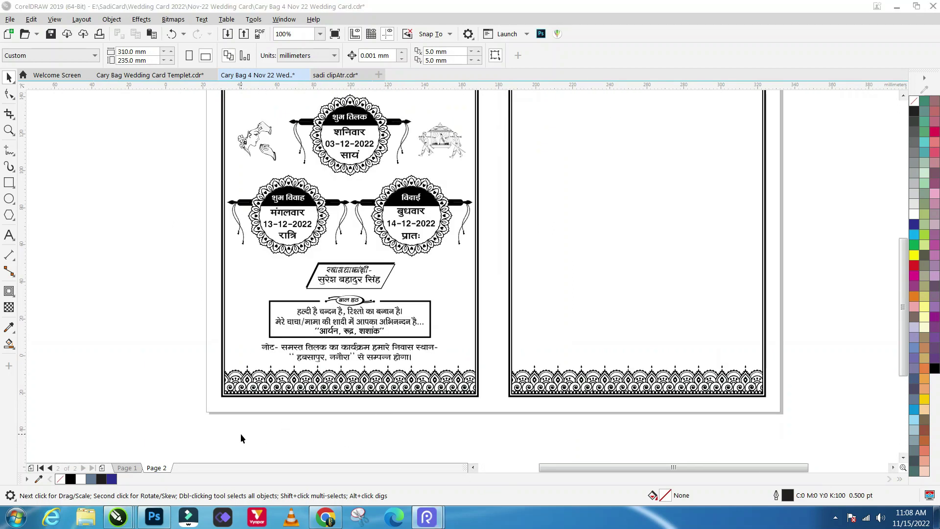
# Step: Paste the umbrella clipart, shrink it to about two-thirds size, and place it beside the host banner
pyautogui.hotkey('ctrl', 'v')
pyautogui.moveTo(471, 248); pyautogui.dragTo(269, 296)
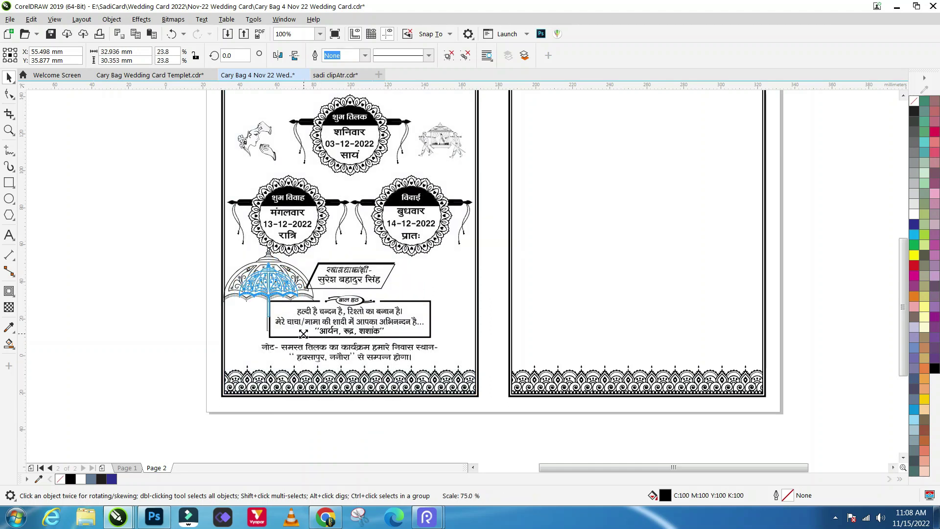
pyautogui.moveTo(320, 334); pyautogui.dragTo(302, 320)
pyautogui.scroll(2, 276, 305)
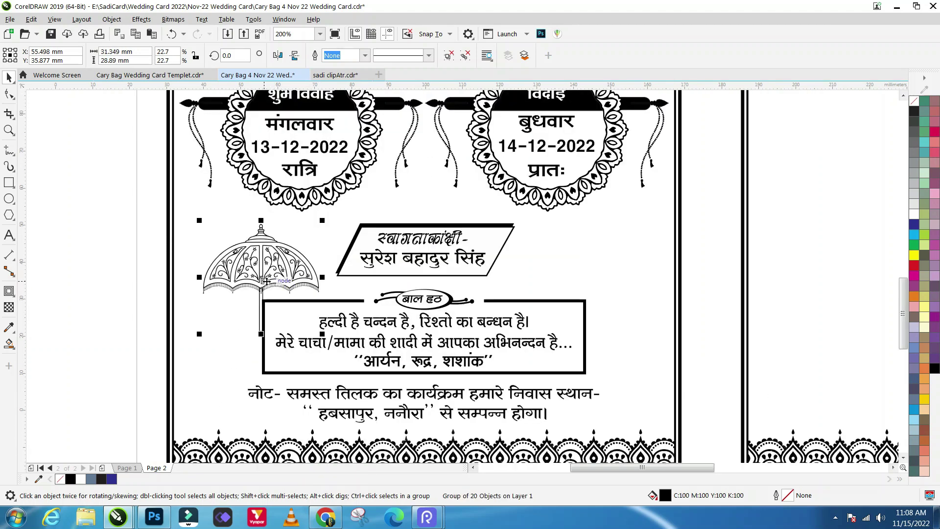
pyautogui.moveTo(261, 282)
pyautogui.mouseDown()
pyautogui.moveTo(246, 282)
pyautogui.moveTo(419, 271)
pyautogui.mouseUp()
pyautogui.scroll(-2, 227, 247)
pyautogui.click(188, 289)
pyautogui.click(118, 278)
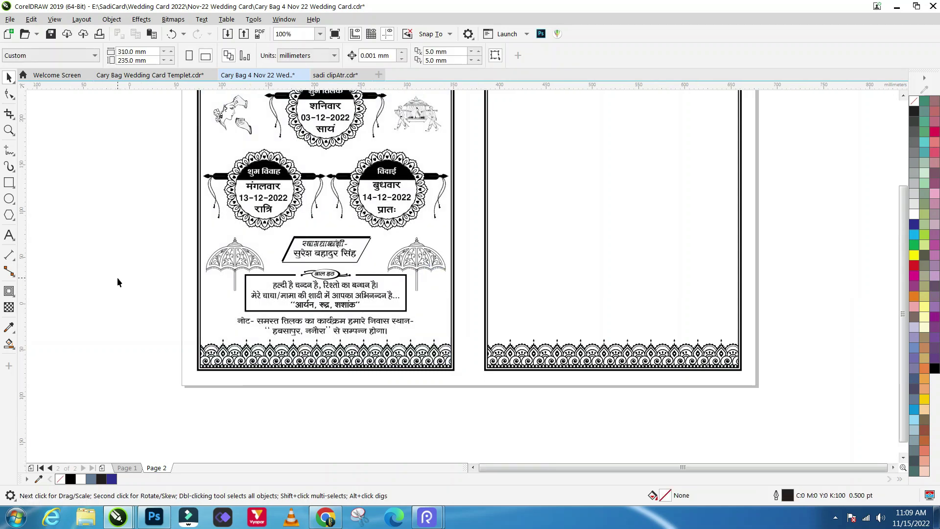
# Step: Scroll through the left card page to review the full layout from header to tilak note
pyautogui.scroll(-1, 120, 275)
pyautogui.scroll(1, 126, 277)
pyautogui.scroll(-1, 128, 281)
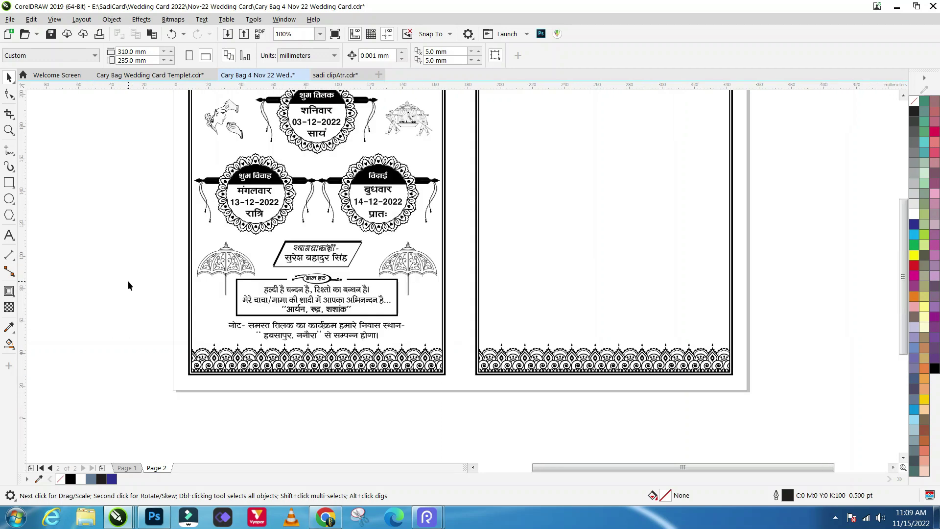
pyautogui.scroll(2, 318, 430)
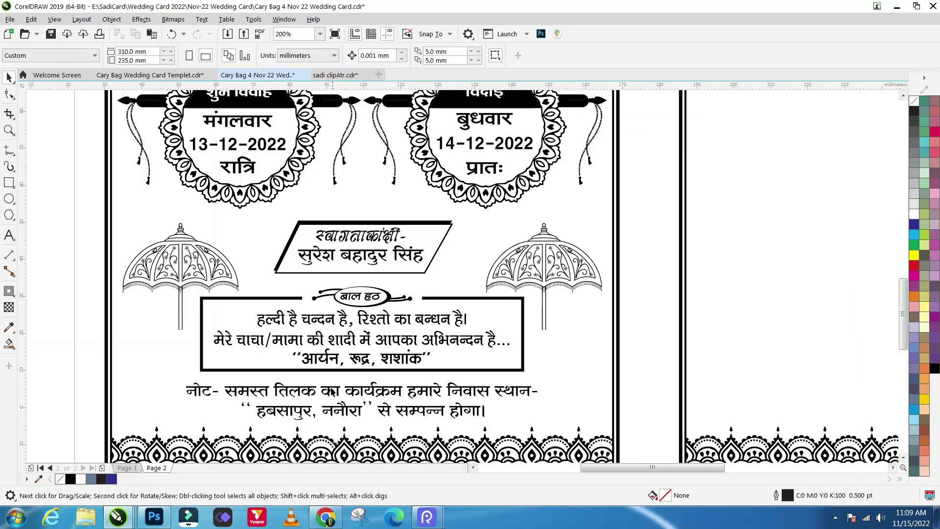
pyautogui.scroll(-2, 340, 338)
pyautogui.scroll(2, 368, 361)
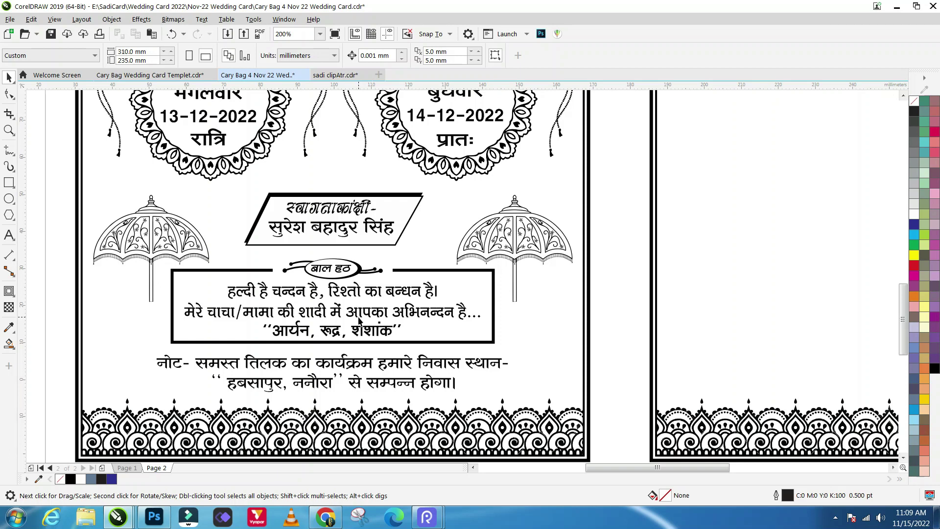
pyautogui.scroll(-2, 359, 320)
pyautogui.scroll(2, 396, 362)
pyautogui.scroll(-2, 392, 362)
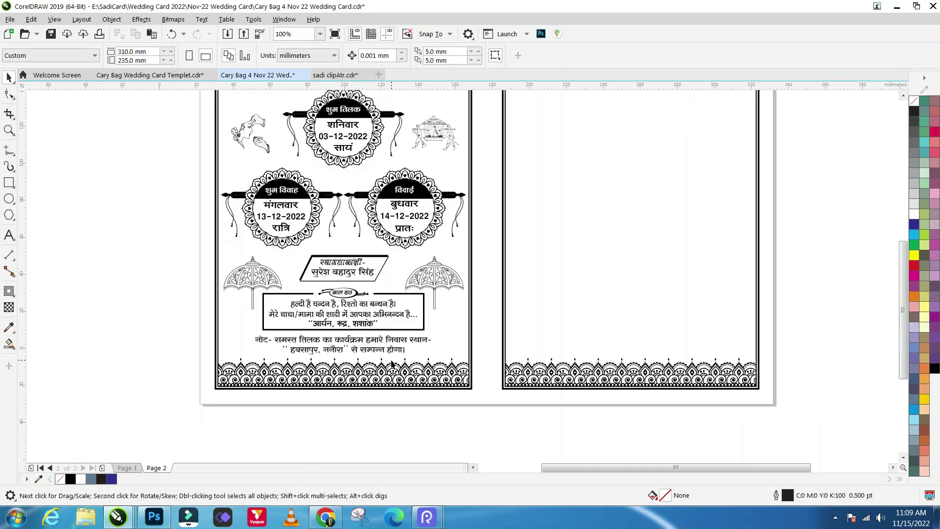
pyautogui.scroll(2, 391, 362)
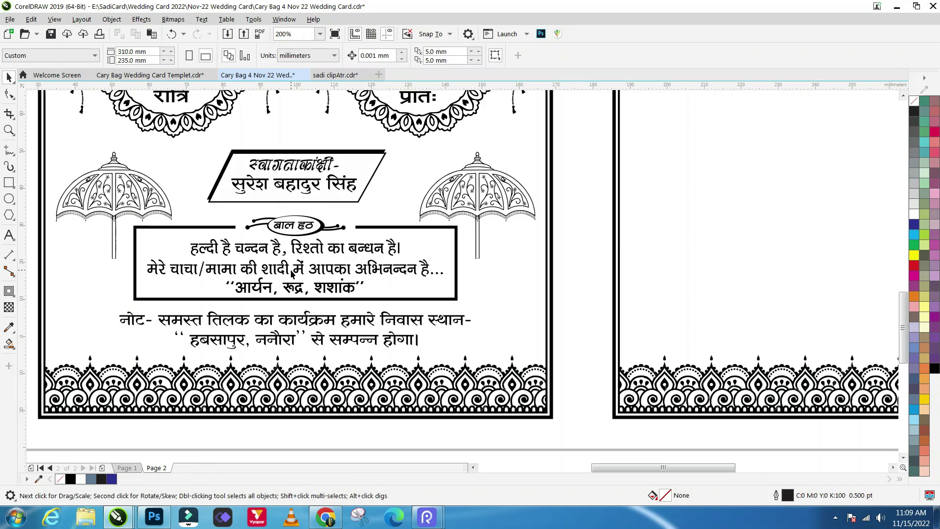
pyautogui.scroll(-1, 292, 273)
pyautogui.scroll(-1, 292, 273)
pyautogui.scroll(2, 290, 279)
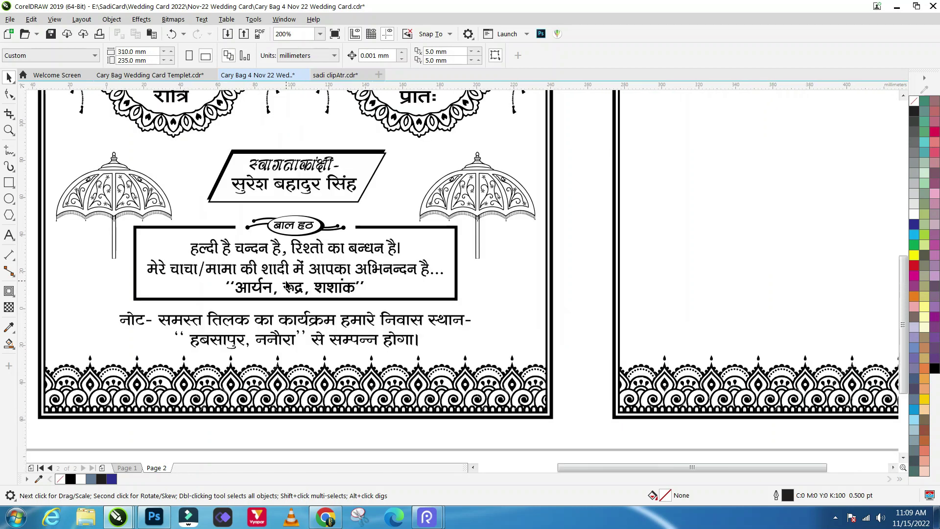
pyautogui.scroll(-2, 288, 285)
pyautogui.scroll(-1, 98, 256)
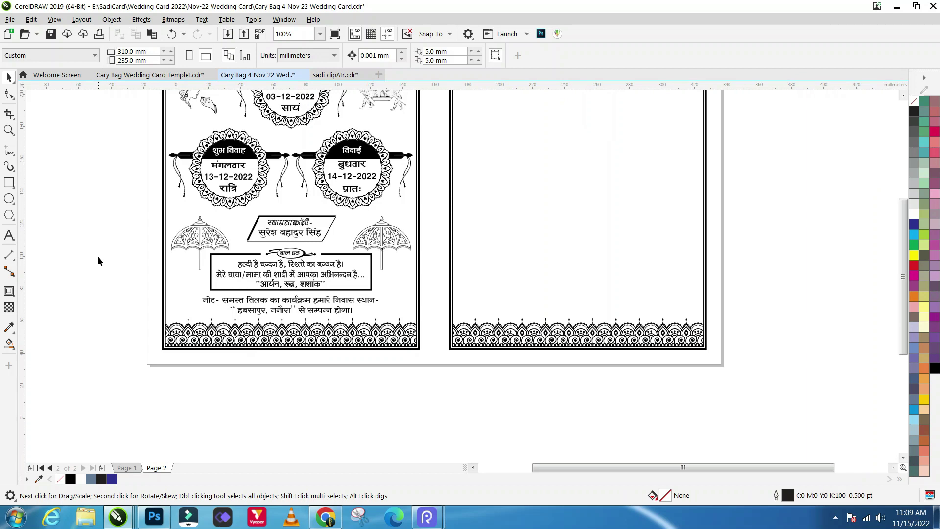
pyautogui.scroll(-1, 342, 292)
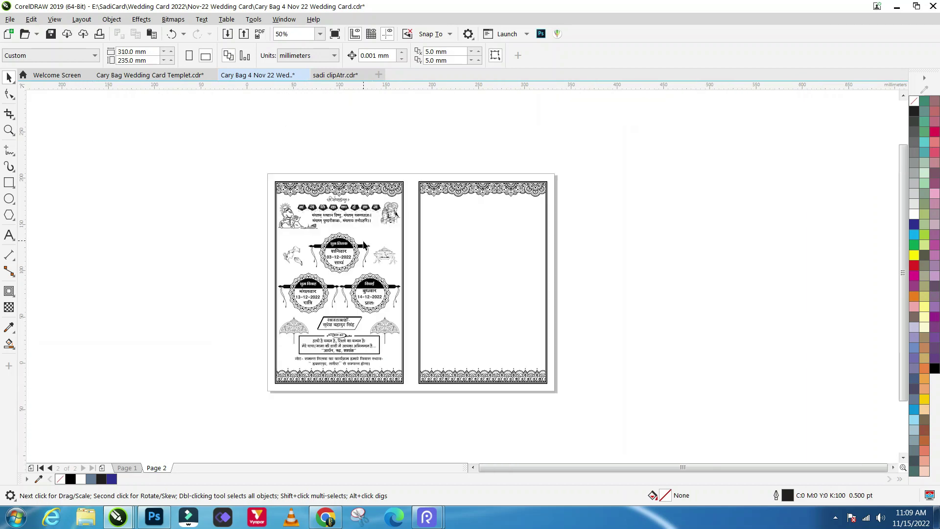
pyautogui.scroll(1, 353, 235)
pyautogui.scroll(1, 357, 213)
pyautogui.scroll(-1, 358, 213)
pyautogui.scroll(-2, 358, 213)
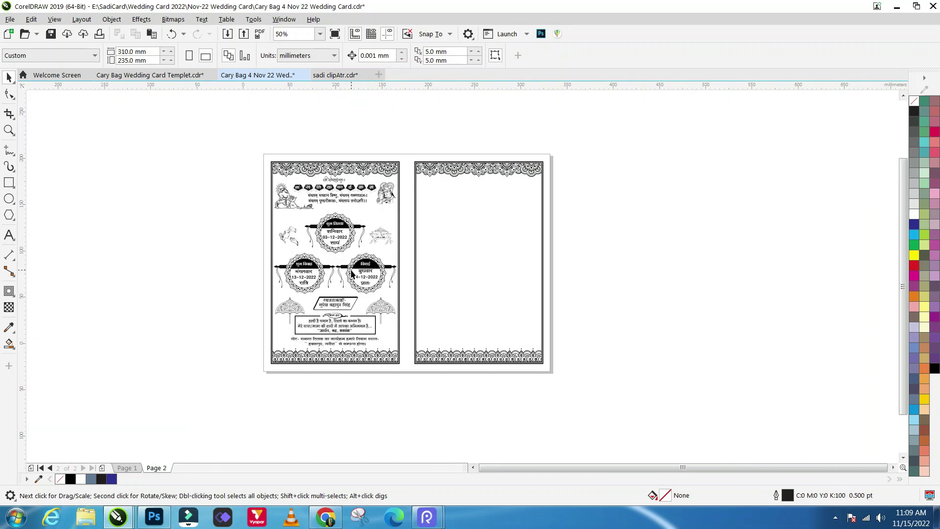
pyautogui.scroll(4, 352, 273)
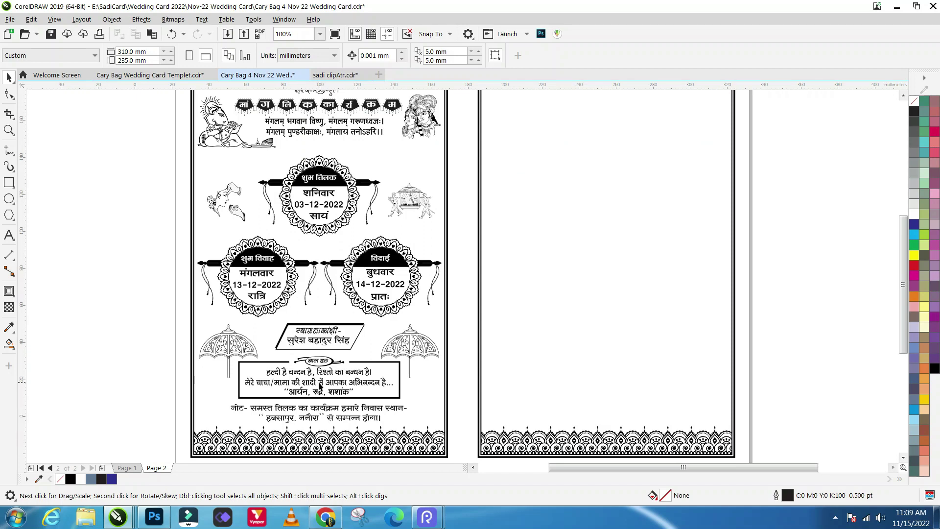
pyautogui.scroll(-1, 319, 386)
pyautogui.scroll(-1, 265, 273)
# Step: Save the wedding card file, accepting the Font Embedding Issues warning
pyautogui.moveTo(218, 181); pyautogui.dragTo(392, 434)
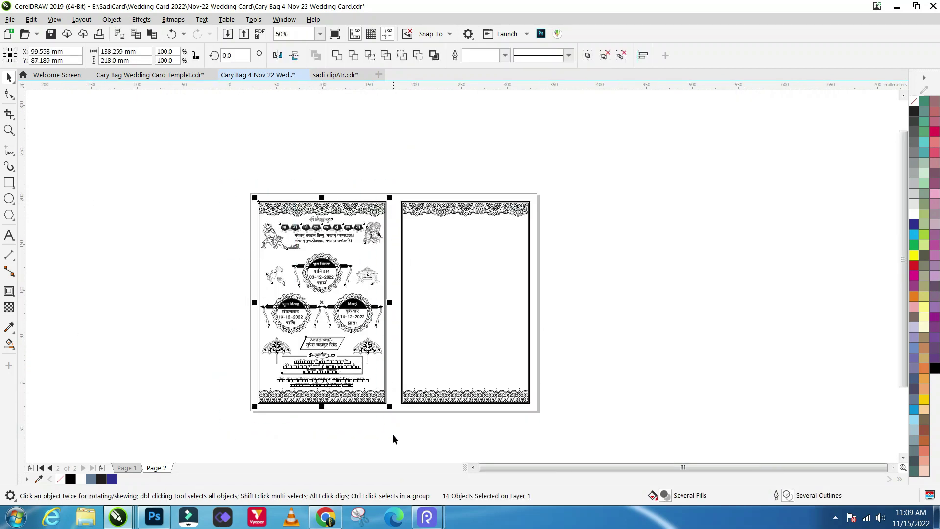
pyautogui.click(190, 366)
pyautogui.scroll(2, 165, 316)
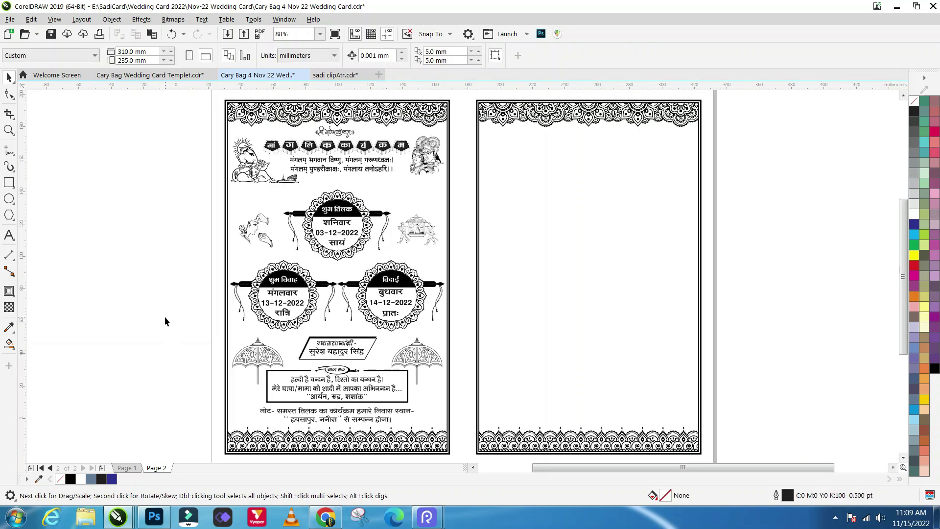
pyautogui.hotkey('ctrl', 's')
pyautogui.click(500, 307)
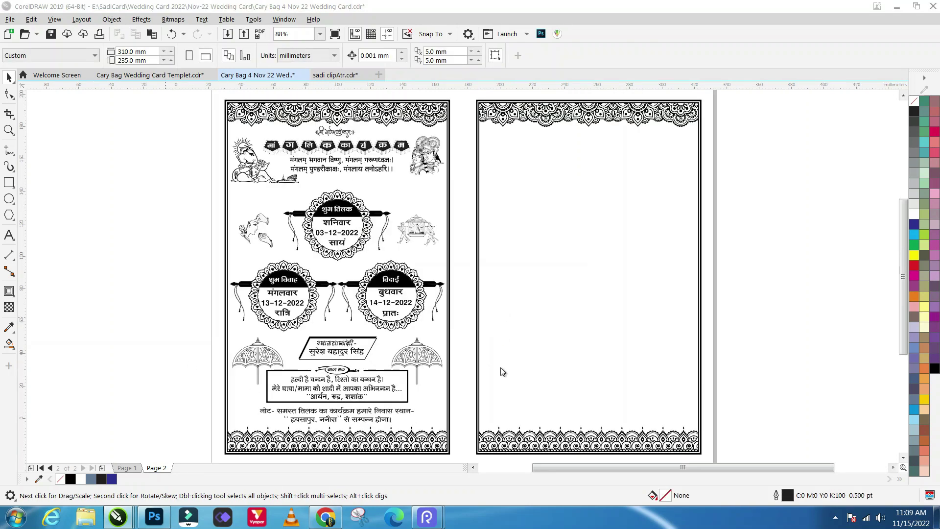
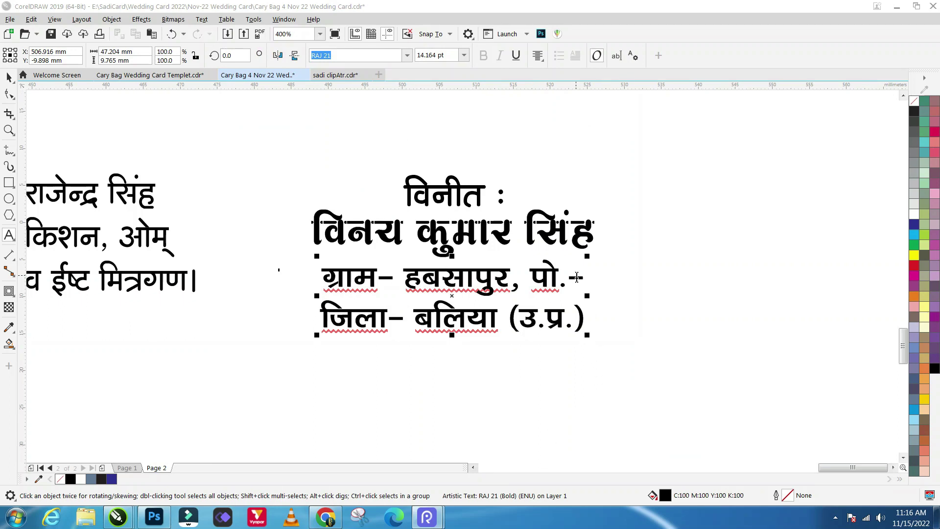
# Step: Add 'ननौरा' after 'पो.–' in the sender's address line, then zoom out to all card pages
pyautogui.write(' ननौरा')
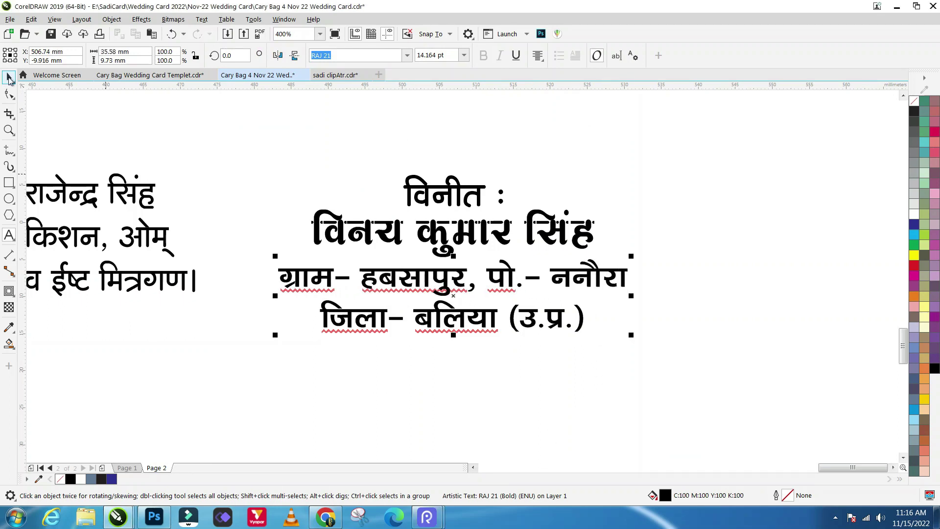
pyautogui.click(386, 388)
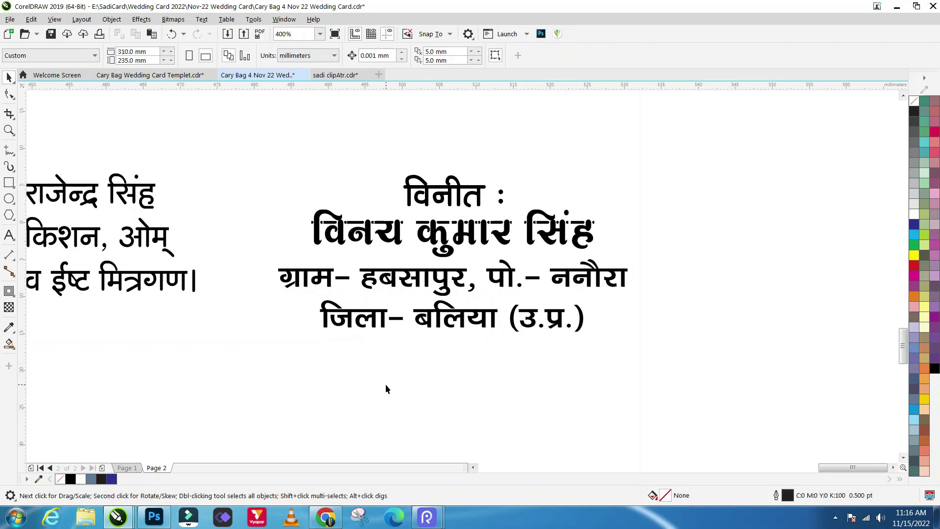
pyautogui.doubleClick(623, 275)
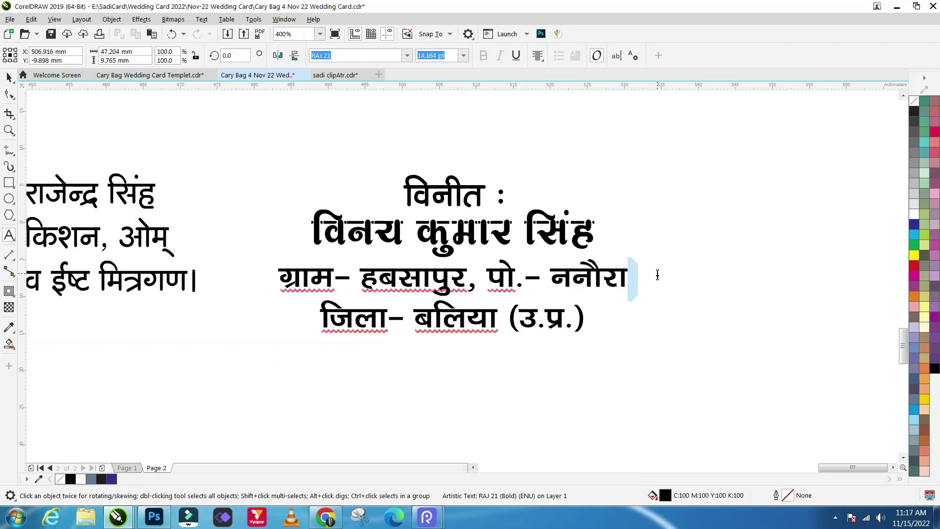
pyautogui.click(9, 77)
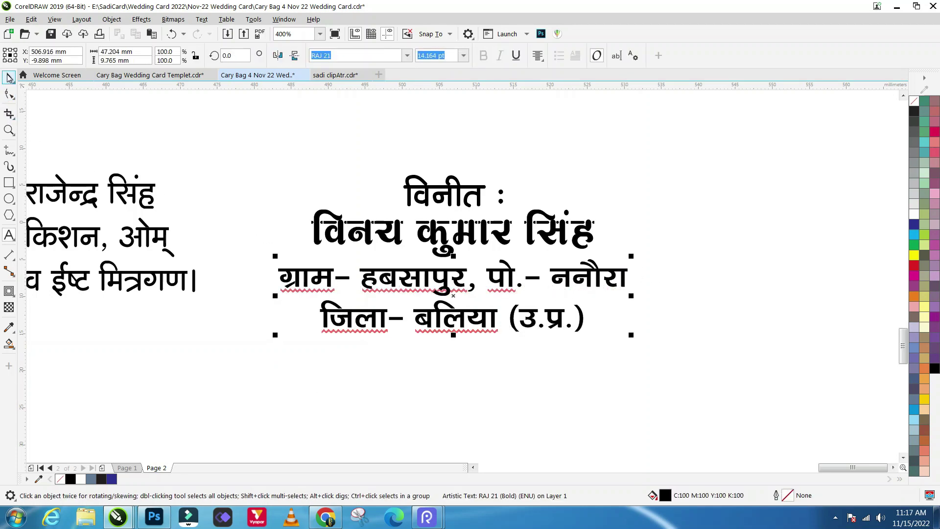
pyautogui.click(258, 186)
pyautogui.press('F4')
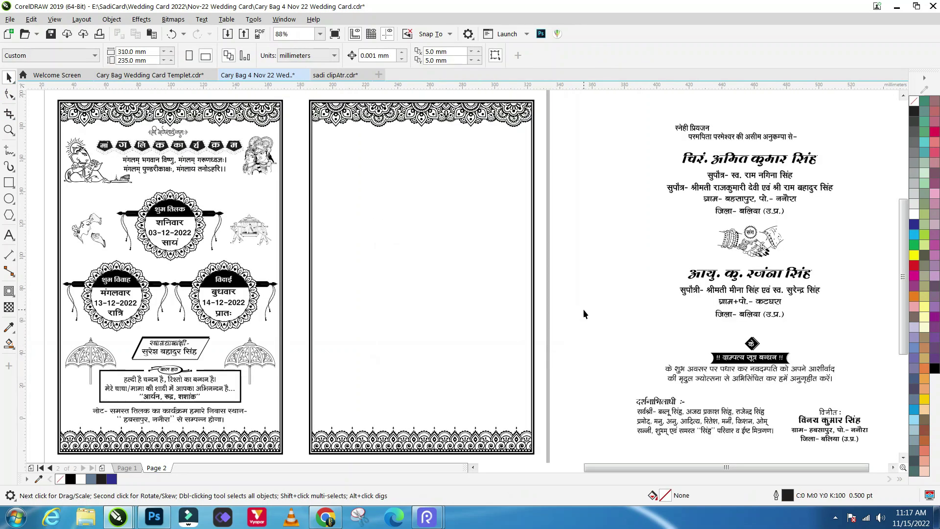
# Step: Save the card file, dismissing the font embedding warning
pyautogui.hotkey('ctrl', 's')
pyautogui.press('Return')
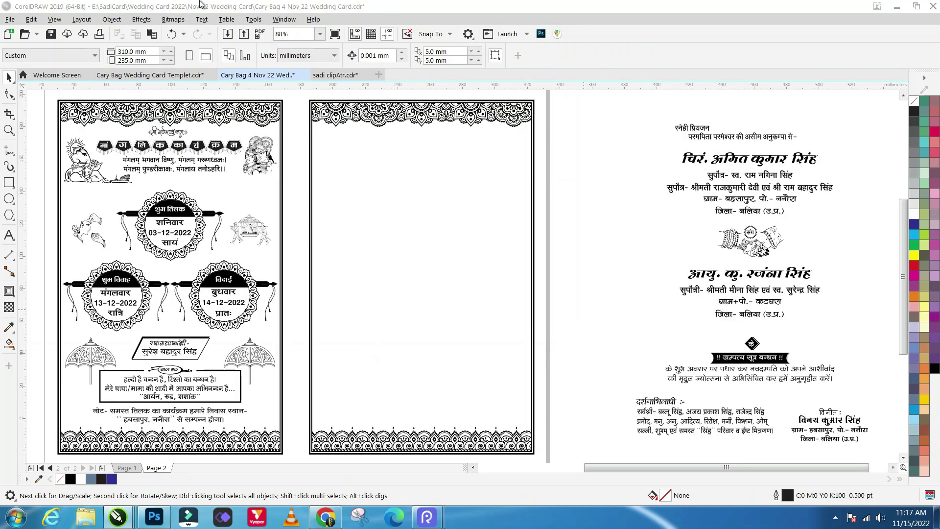
pyautogui.scroll(-1, 439, 286)
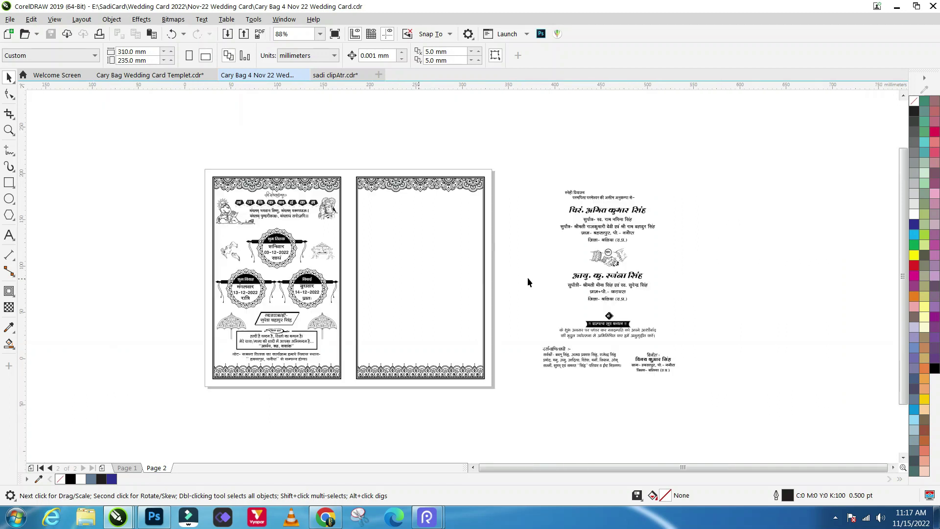
pyautogui.scroll(3, 590, 195)
# Step: Move the two-line greeting to the top of the blank second card, centred on its frame
pyautogui.click(575, 175)
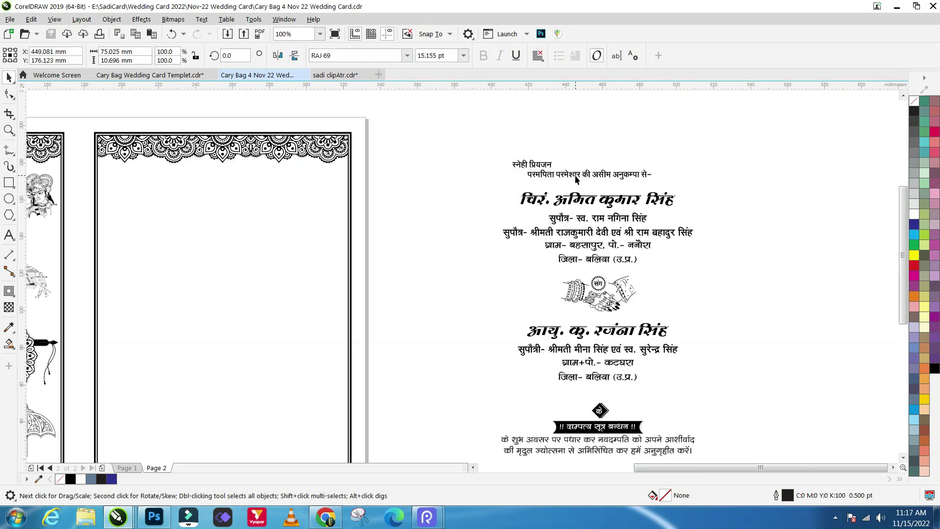
pyautogui.moveTo(582, 173); pyautogui.dragTo(179, 184)
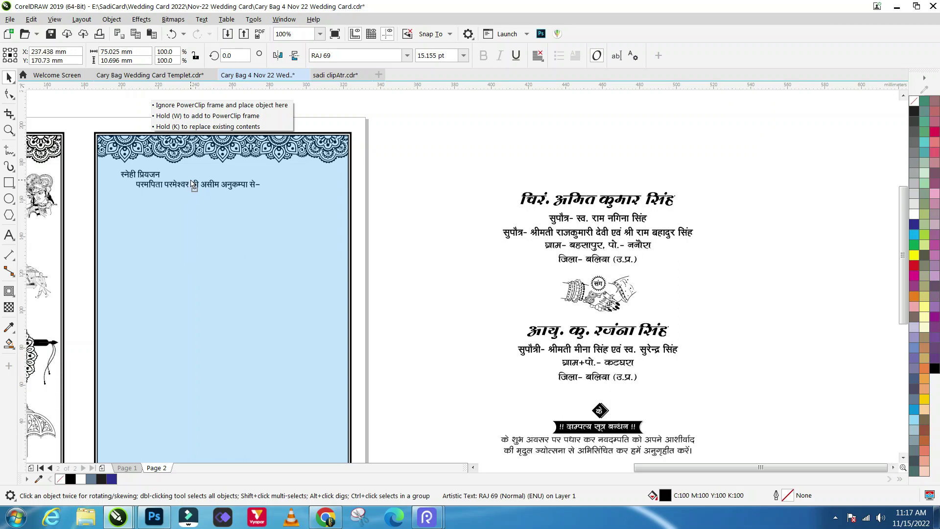
pyautogui.moveTo(179, 184); pyautogui.dragTo(193, 184)
pyautogui.keyDown('shift'); pyautogui.click(312, 243); pyautogui.keyUp('shift')
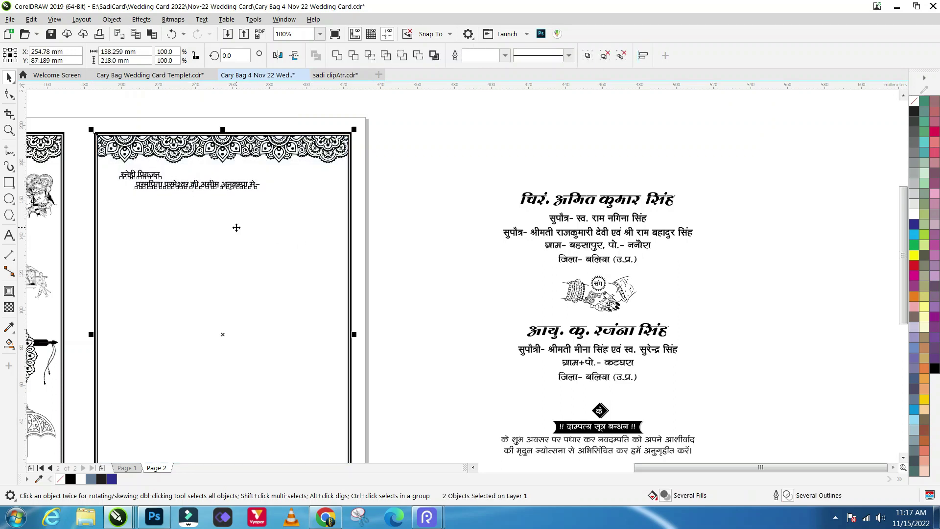
pyautogui.press('c')
pyautogui.click(415, 183)
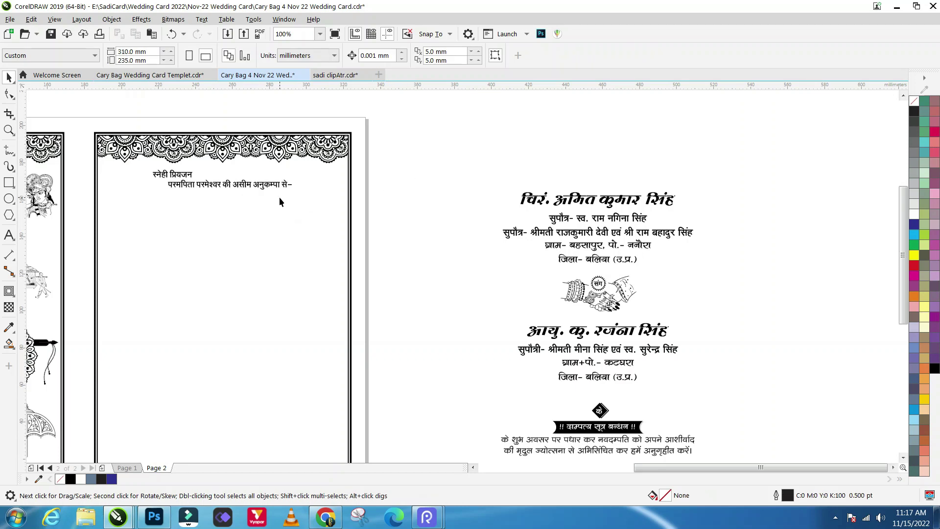
pyautogui.moveTo(217, 188); pyautogui.dragTo(182, 188)
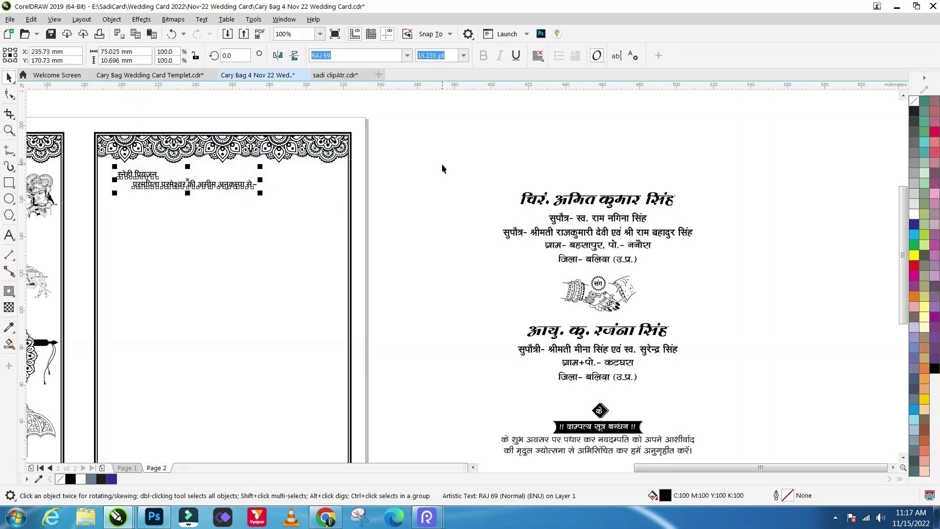
# Step: Move the nine-object invitation block onto the second card below the greeting
pyautogui.scroll(-2, 443, 166)
pyautogui.moveTo(433, 158); pyautogui.dragTo(517, 241)
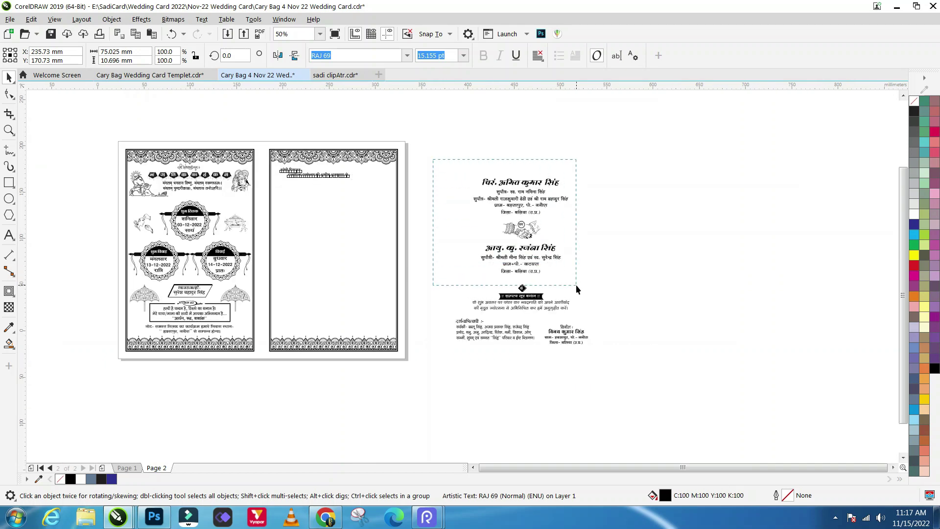
pyautogui.moveTo(605, 319); pyautogui.dragTo(606, 319)
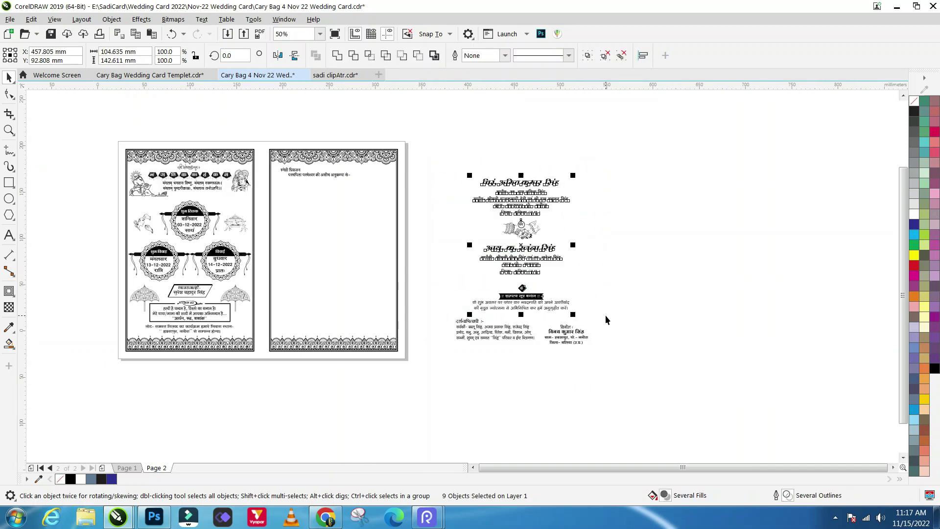
pyautogui.moveTo(526, 236); pyautogui.dragTo(341, 242)
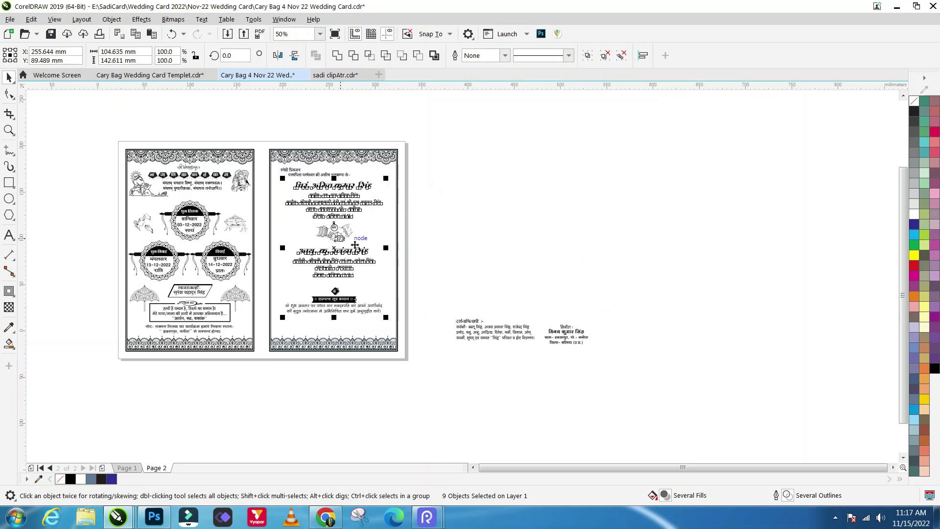
pyautogui.click(449, 213)
# Step: Nudge the groom's detail lines slightly upward on the card
pyautogui.scroll(1, 315, 205)
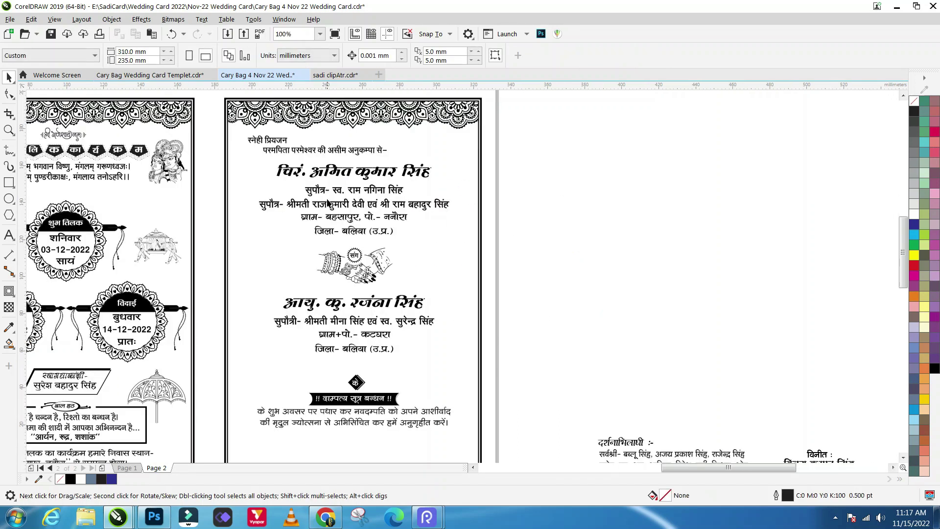
pyautogui.scroll(1, 326, 203)
pyautogui.scroll(-1, 322, 212)
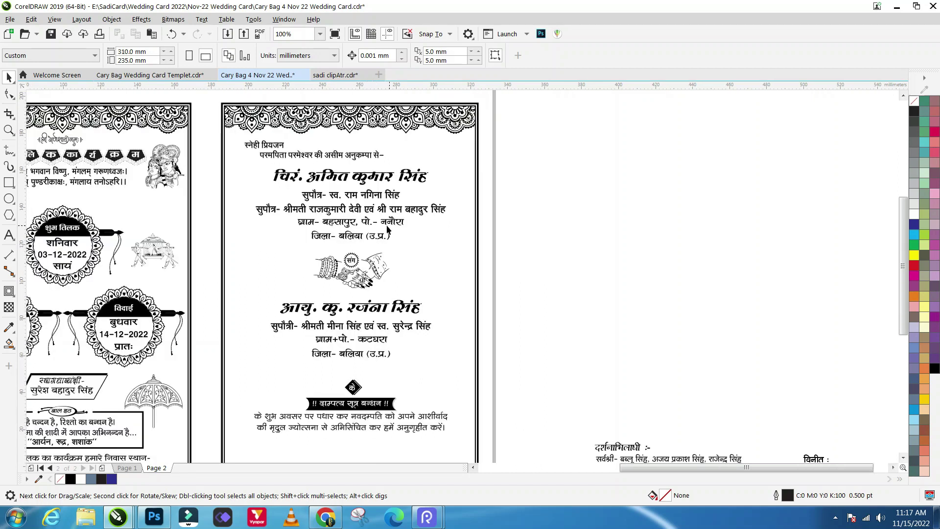
pyautogui.moveTo(280, 236); pyautogui.dragTo(279, 238)
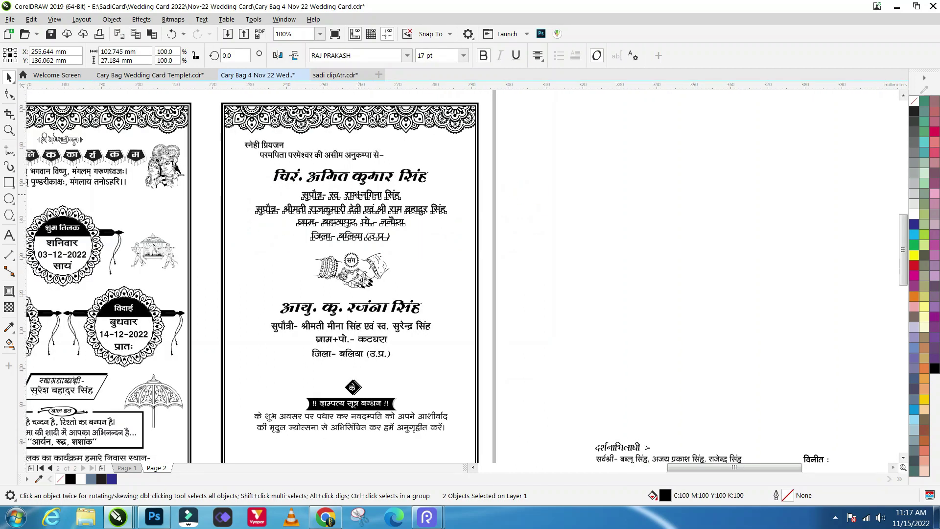
pyautogui.scroll(1, 348, 197)
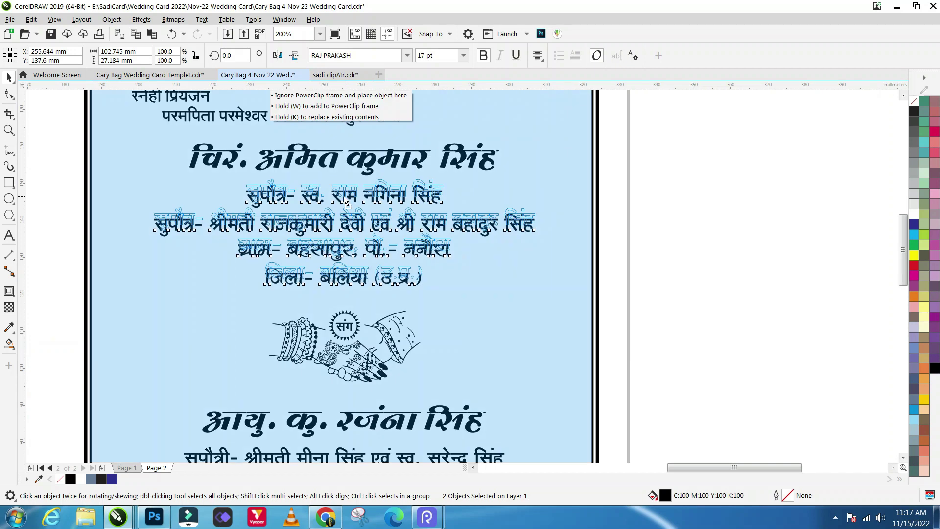
pyautogui.moveTo(344, 207); pyautogui.dragTo(343, 201)
pyautogui.scroll(-1, 337, 205)
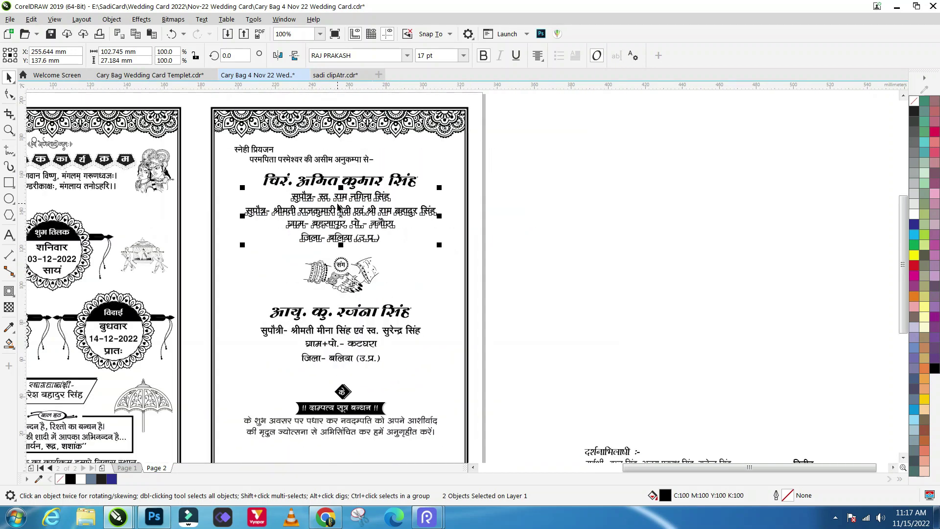
pyautogui.click(561, 273)
# Step: Select the groom's village and district lines and the whole details group, then review the layout
pyautogui.click(383, 227)
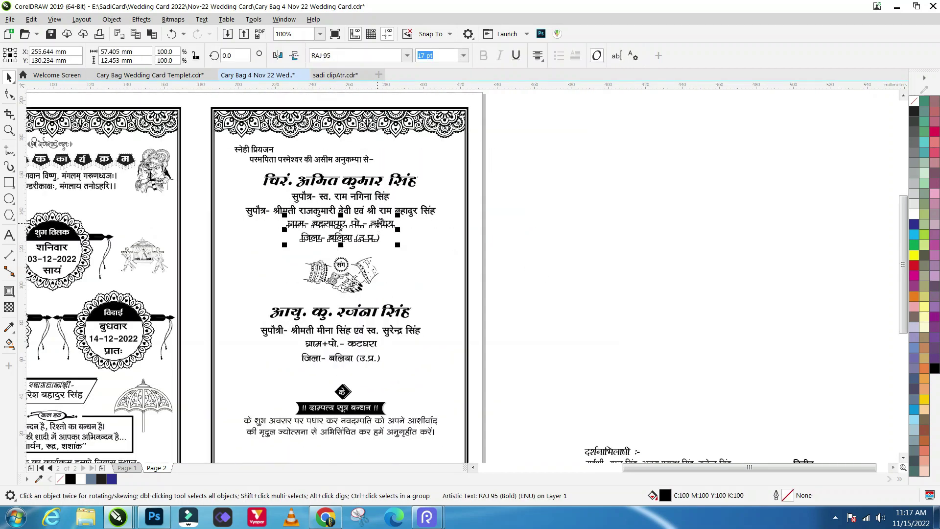
pyautogui.click(381, 214)
pyautogui.click(374, 214)
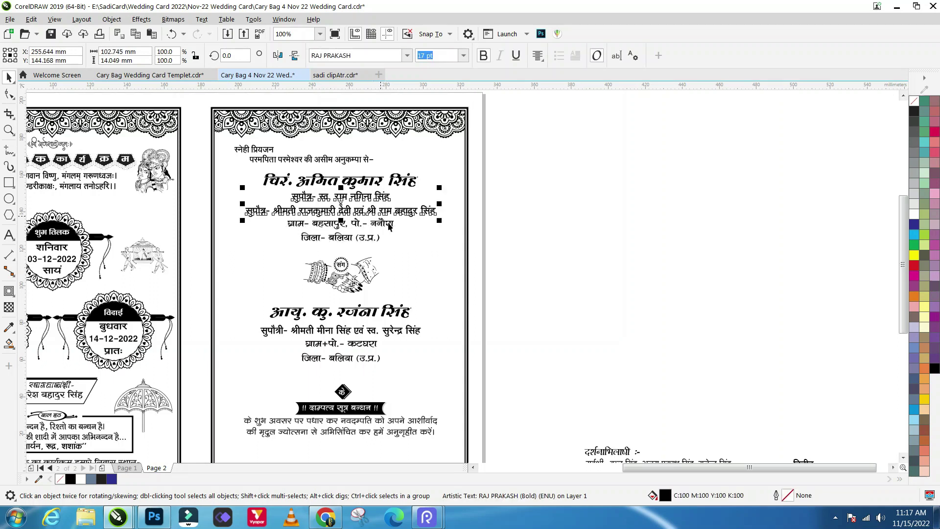
pyautogui.scroll(1, 327, 199)
pyautogui.scroll(-1, 327, 199)
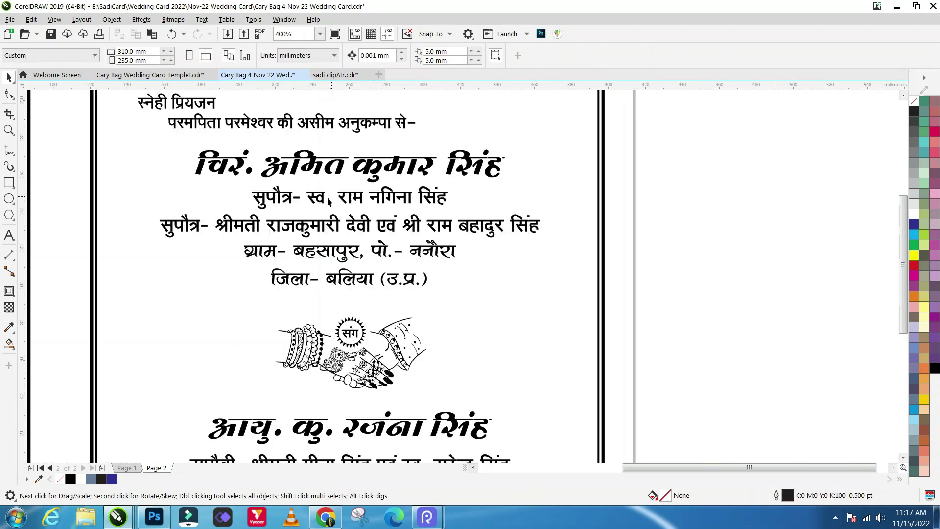
pyautogui.scroll(-1, 389, 260)
pyautogui.scroll(-1, 546, 251)
pyautogui.scroll(2, 316, 237)
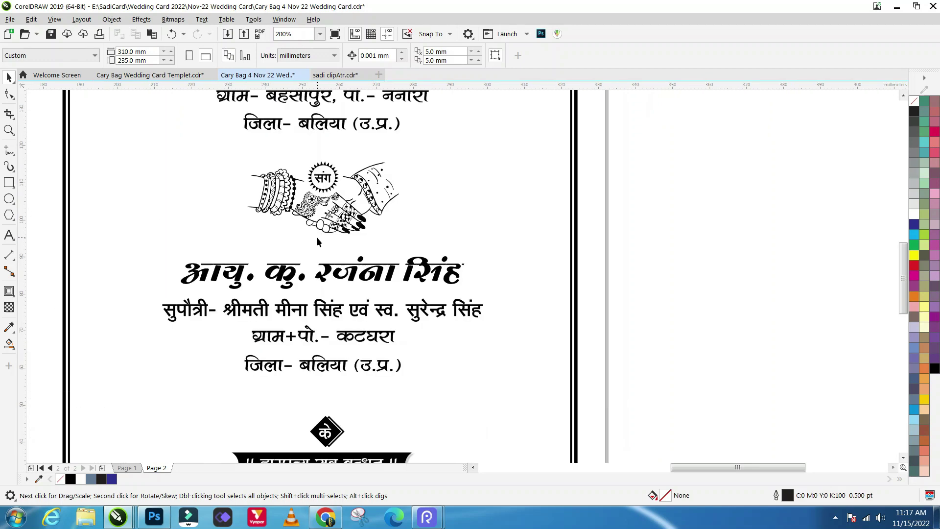
pyautogui.scroll(-1, 316, 237)
pyautogui.scroll(-1, 342, 268)
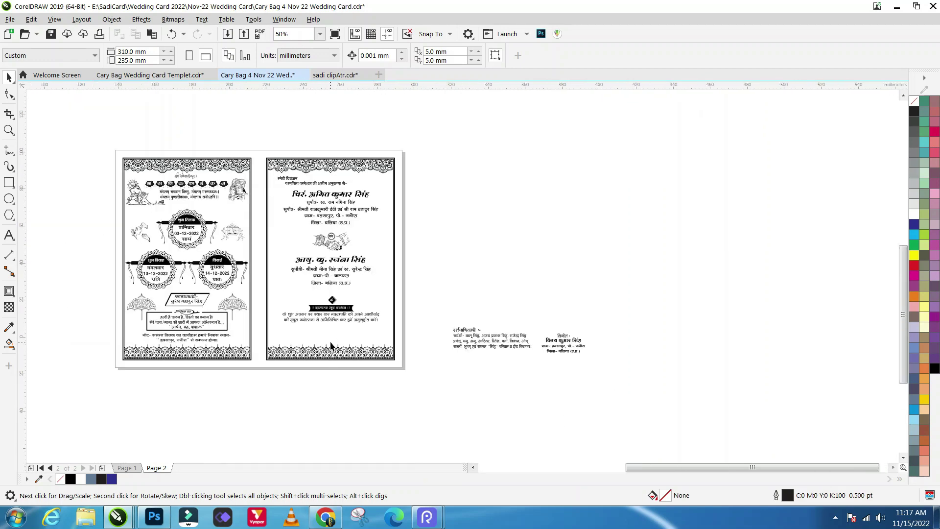
pyautogui.scroll(1, 330, 345)
# Step: Move the wedding-bond banner group higher up on the card
pyautogui.moveTo(426, 283); pyautogui.dragTo(206, 324)
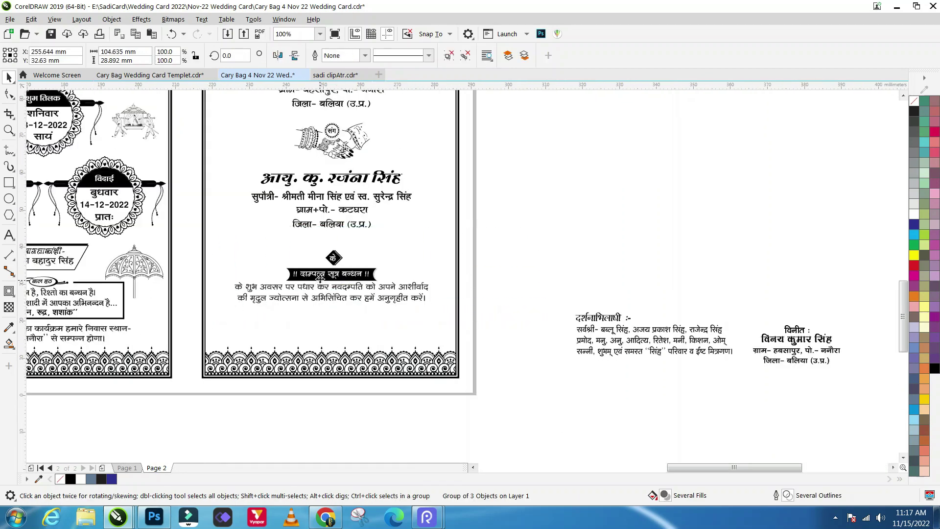
pyautogui.scroll(1, 331, 274)
pyautogui.moveTo(348, 277); pyautogui.dragTo(348, 251)
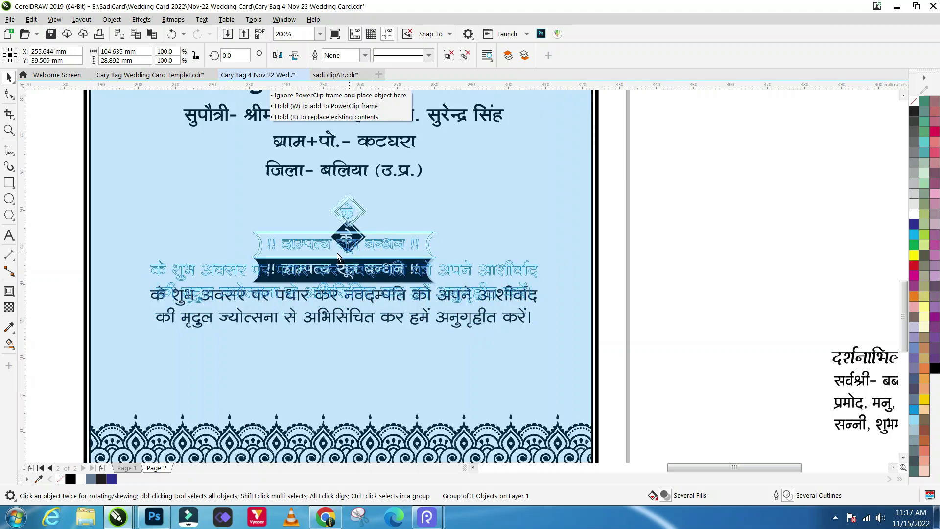
pyautogui.keyDown('shift'); pyautogui.click(351, 344); pyautogui.keyUp('shift')
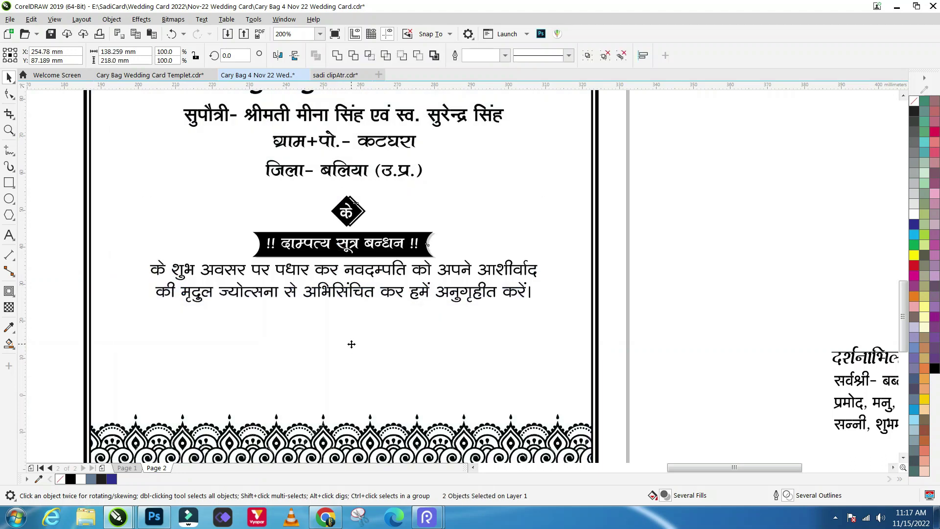
pyautogui.click(627, 275)
# Step: Move the विनीत sender block from beside the page onto the card's bottom right
pyautogui.scroll(-1, 220, 274)
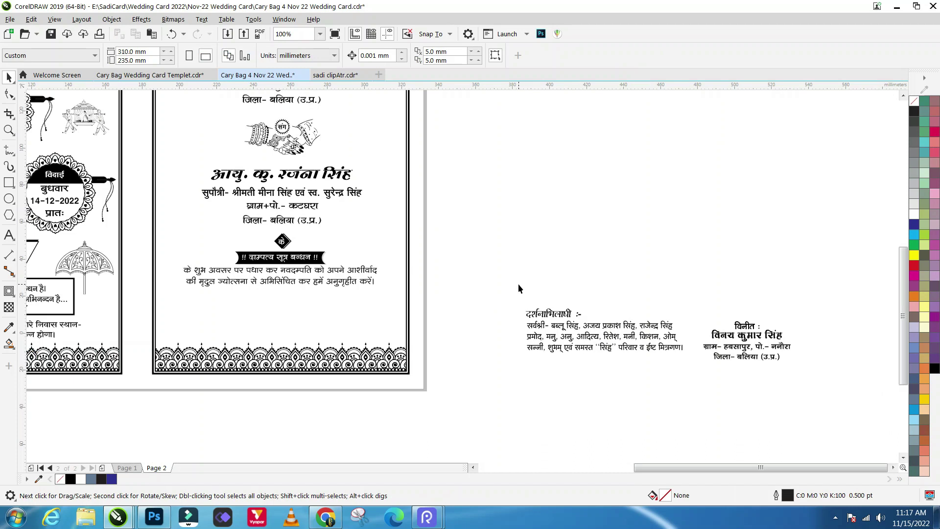
pyautogui.moveTo(678, 391); pyautogui.dragTo(688, 389)
pyautogui.moveTo(791, 386); pyautogui.dragTo(818, 389)
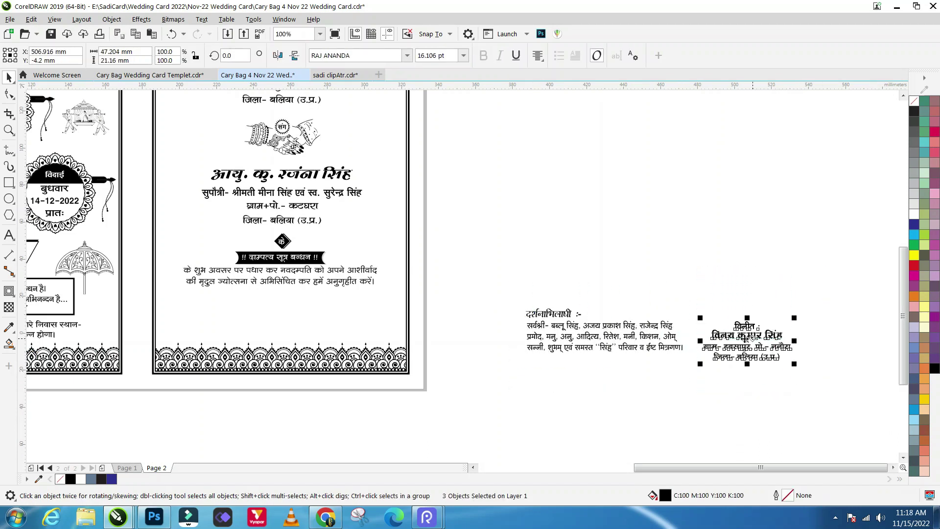
pyautogui.moveTo(745, 338); pyautogui.dragTo(341, 327)
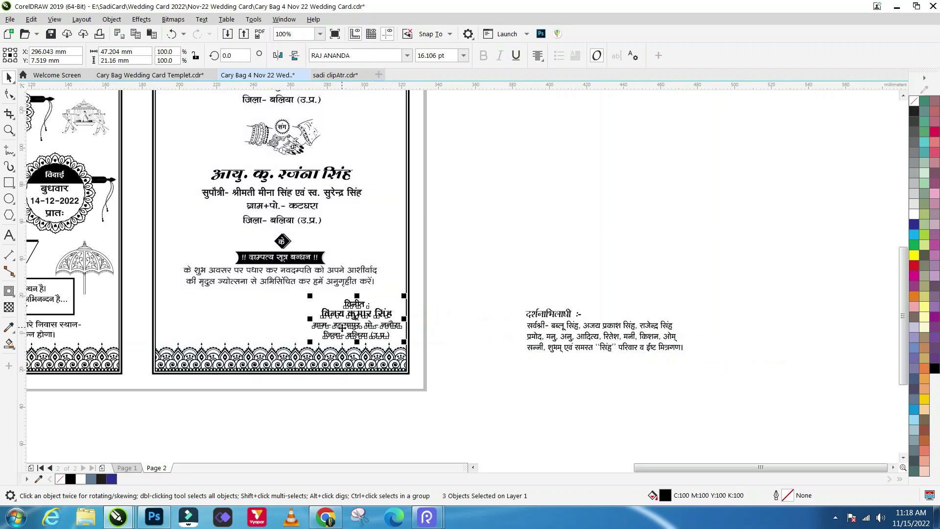
pyautogui.scroll(2, 341, 327)
pyautogui.scroll(1, 372, 329)
pyautogui.scroll(-2, 411, 331)
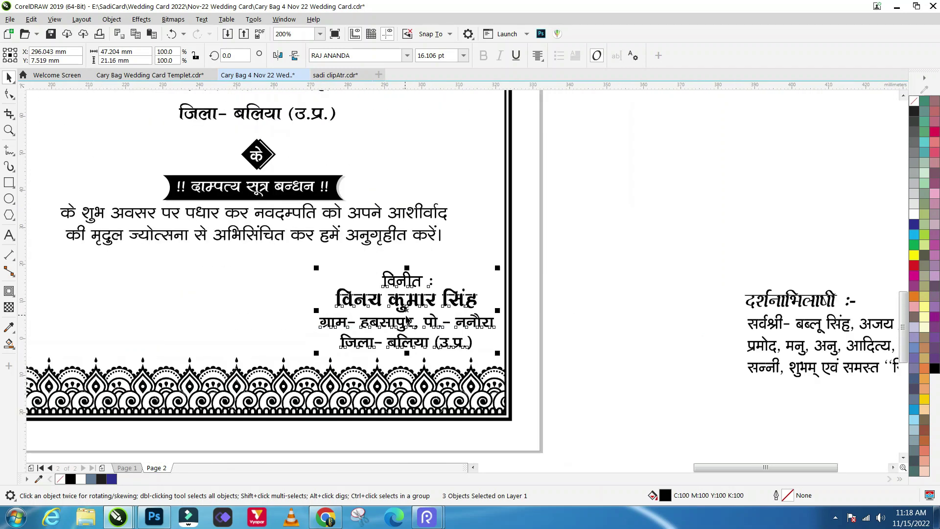
pyautogui.scroll(1, 406, 310)
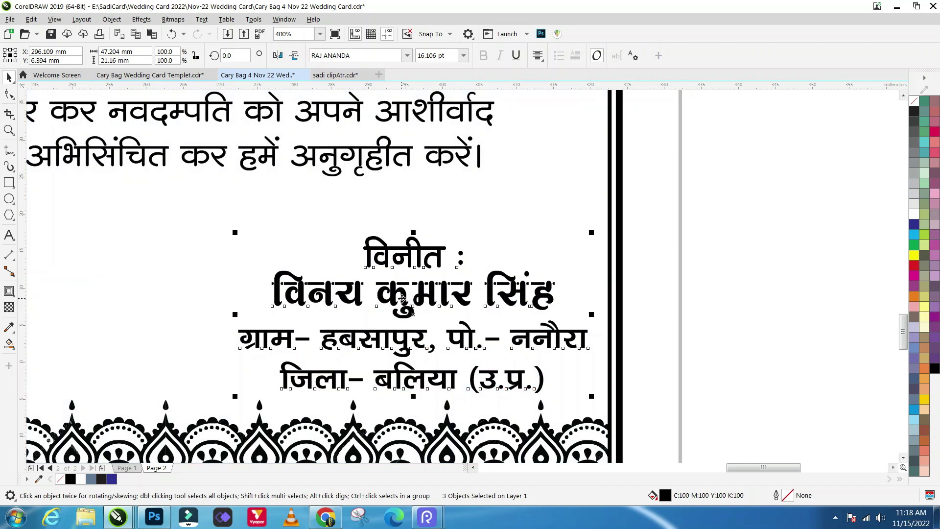
pyautogui.scroll(-1, 401, 300)
pyautogui.scroll(-1, 401, 300)
pyautogui.moveTo(541, 277); pyautogui.dragTo(759, 371)
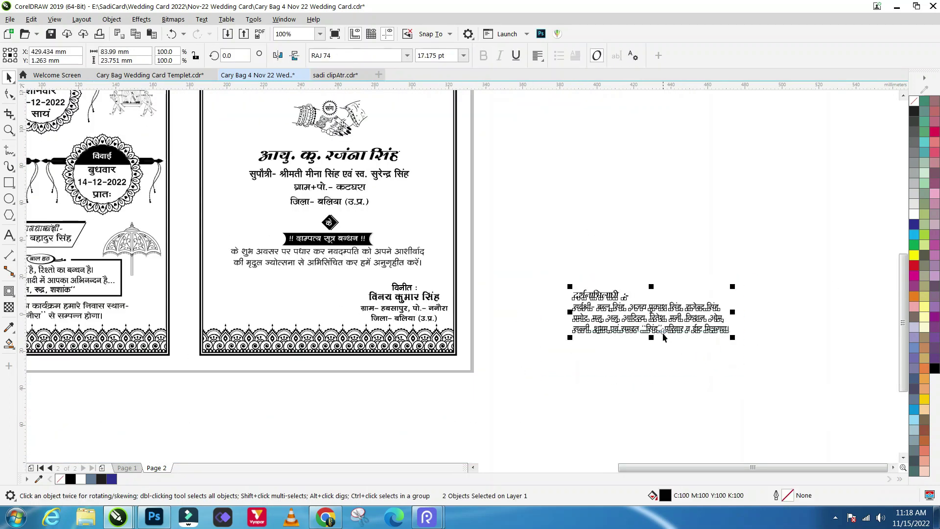
# Step: Place the दर्शनाभिलाषी guest-list block at the card's bottom left, nudged slightly left
pyautogui.moveTo(654, 318); pyautogui.dragTo(287, 304)
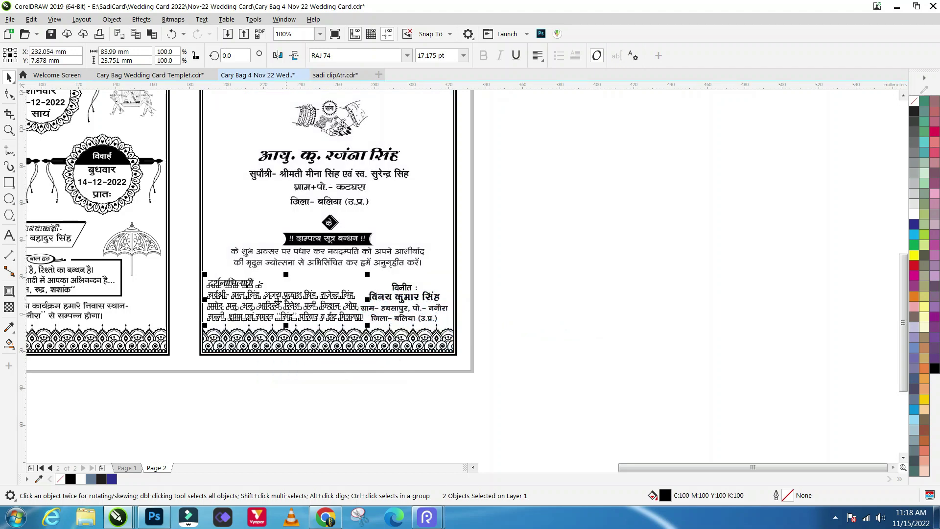
pyautogui.scroll(2, 287, 305)
pyautogui.scroll(1, 288, 305)
pyautogui.scroll(-2, 339, 283)
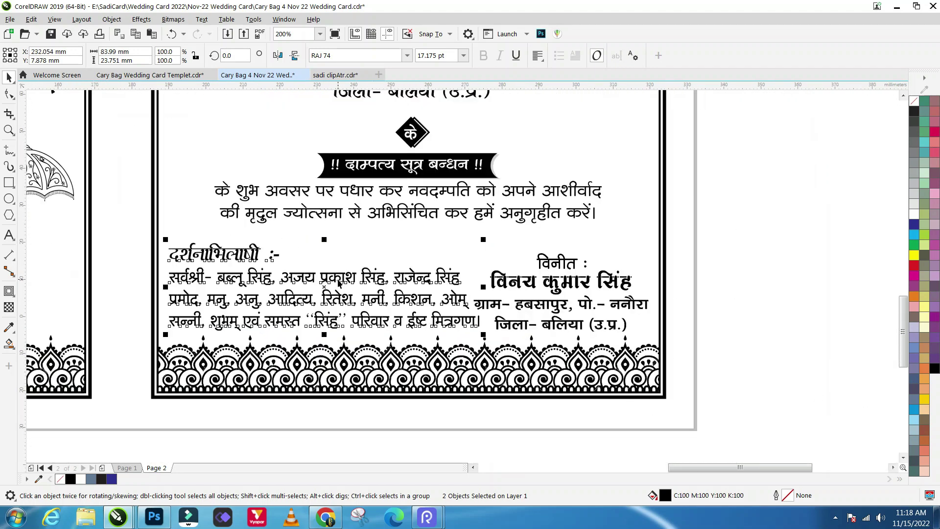
pyautogui.scroll(2, 326, 287)
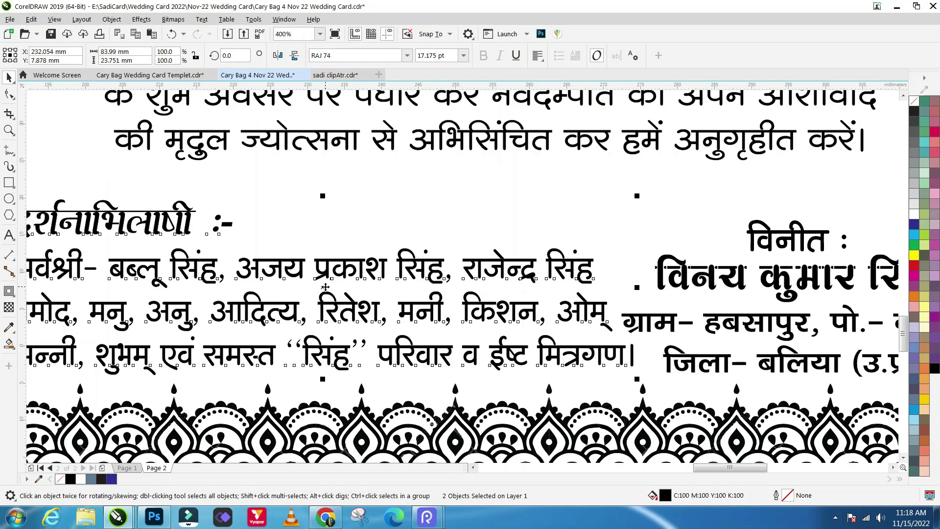
pyautogui.moveTo(325, 287); pyautogui.dragTo(319, 286)
pyautogui.scroll(-4, 298, 295)
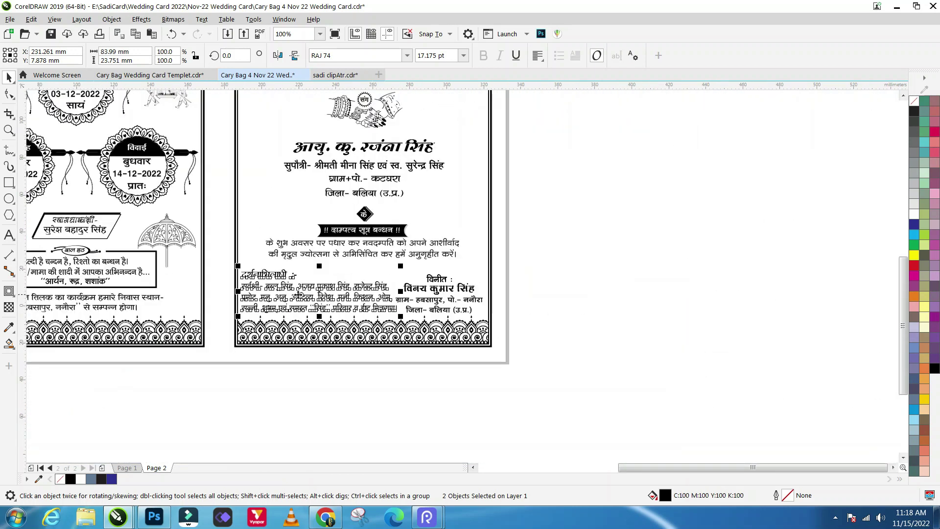
pyautogui.click(223, 290)
pyautogui.click(254, 291)
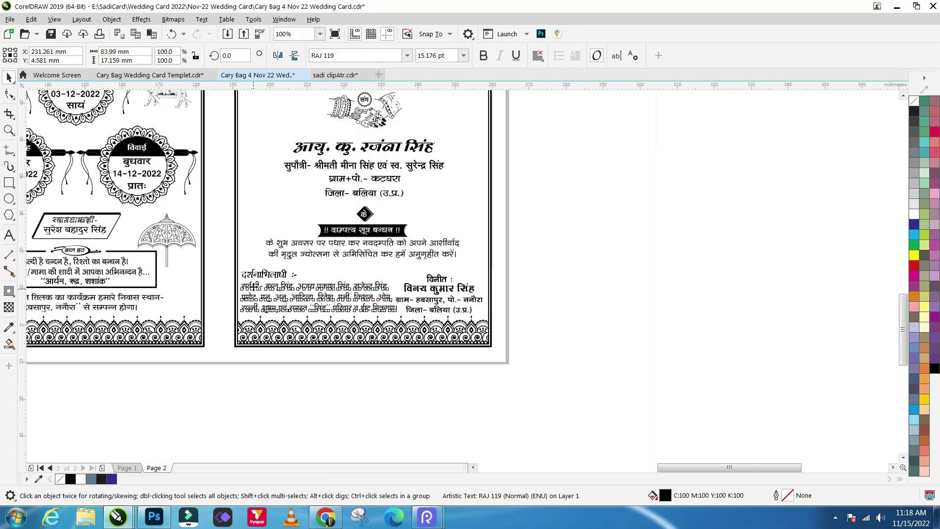
pyautogui.scroll(2, 254, 287)
pyautogui.press('Escape')
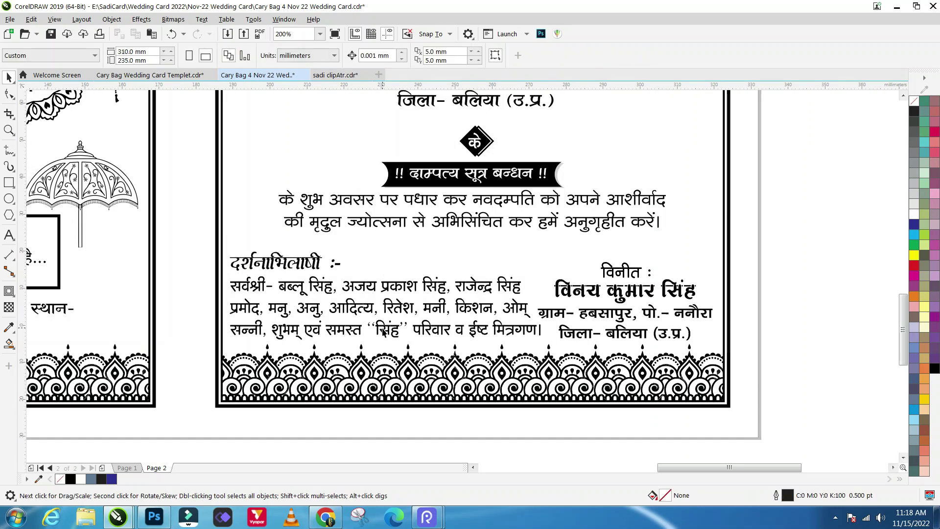
pyautogui.scroll(-2, 336, 316)
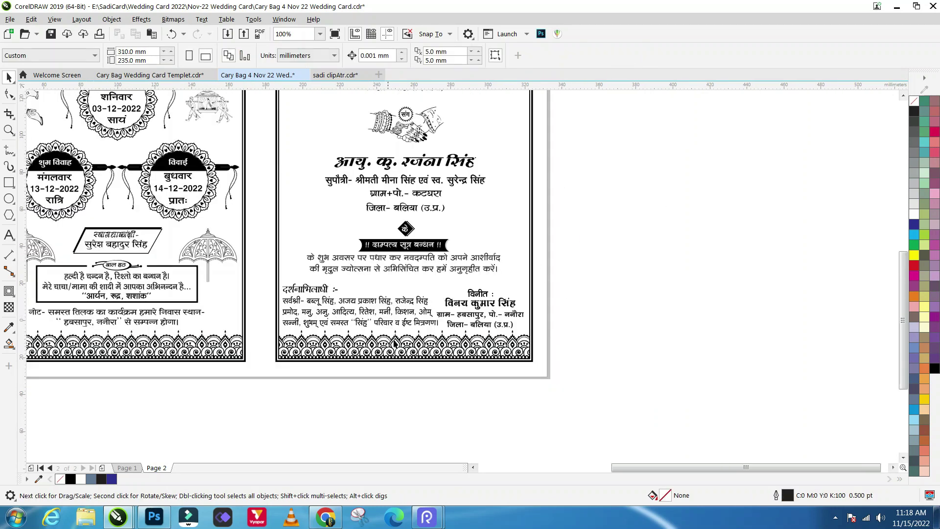
pyautogui.scroll(-2, 395, 344)
pyautogui.scroll(2, 391, 240)
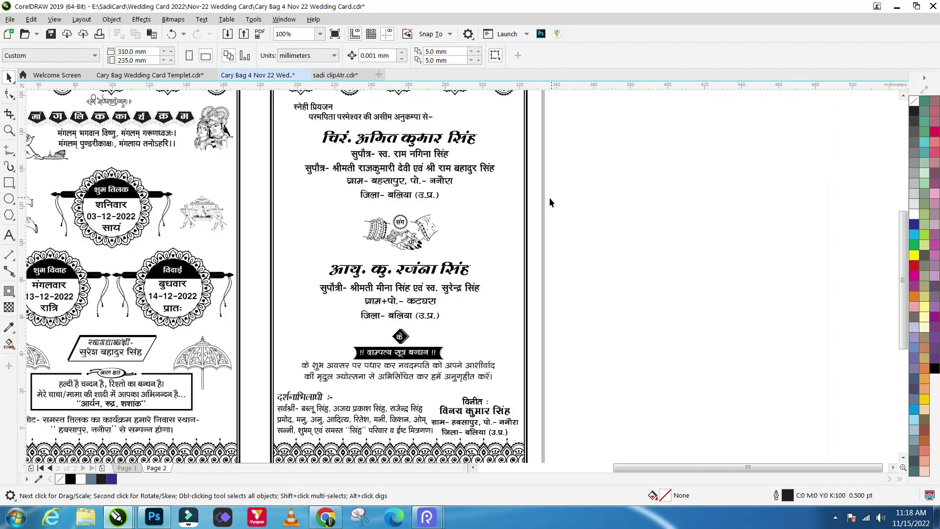
# Step: Raise the handshake artwork and bride's details slightly on the card
pyautogui.moveTo(435, 293)
pyautogui.mouseDown()
pyautogui.moveTo(287, 367)
pyautogui.moveTo(276, 387)
pyautogui.mouseUp()
pyautogui.scroll(2, 401, 239)
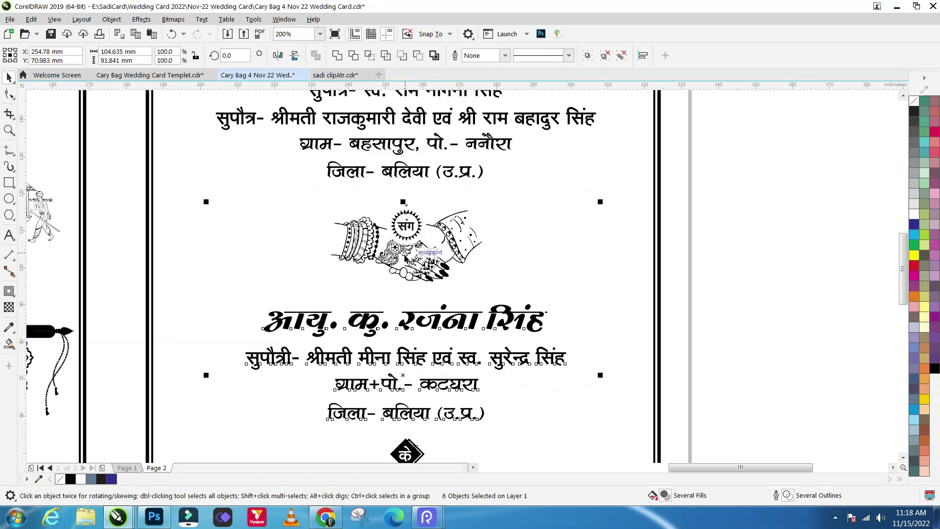
pyautogui.moveTo(404, 253); pyautogui.dragTo(368, 208)
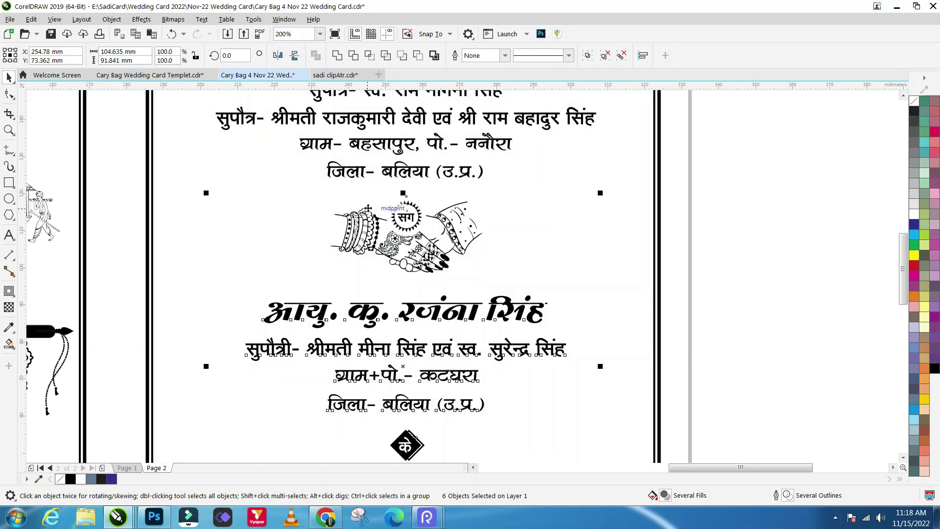
pyautogui.scroll(-2, 368, 208)
pyautogui.click(595, 280)
pyautogui.scroll(-2, 377, 288)
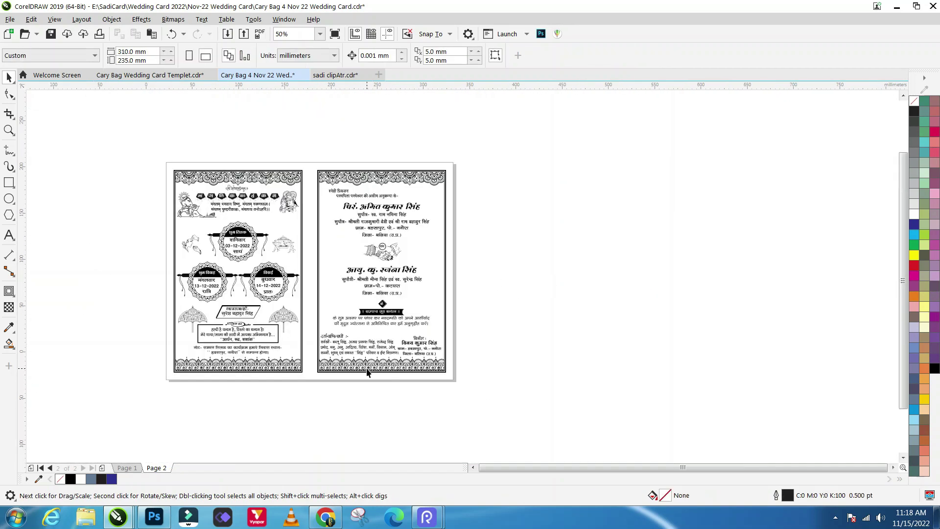
pyautogui.scroll(4, 369, 362)
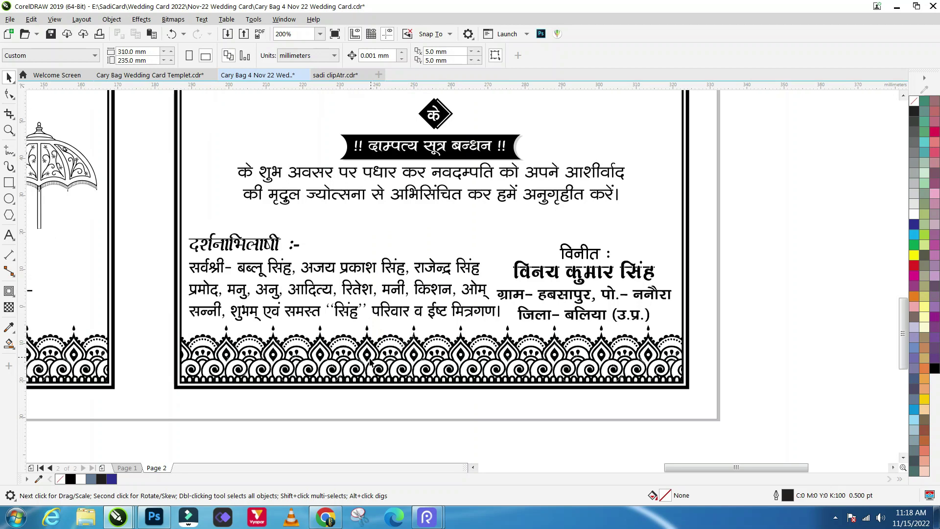
# Step: Shrink the guest-list text block to 92.5%
pyautogui.click(387, 314)
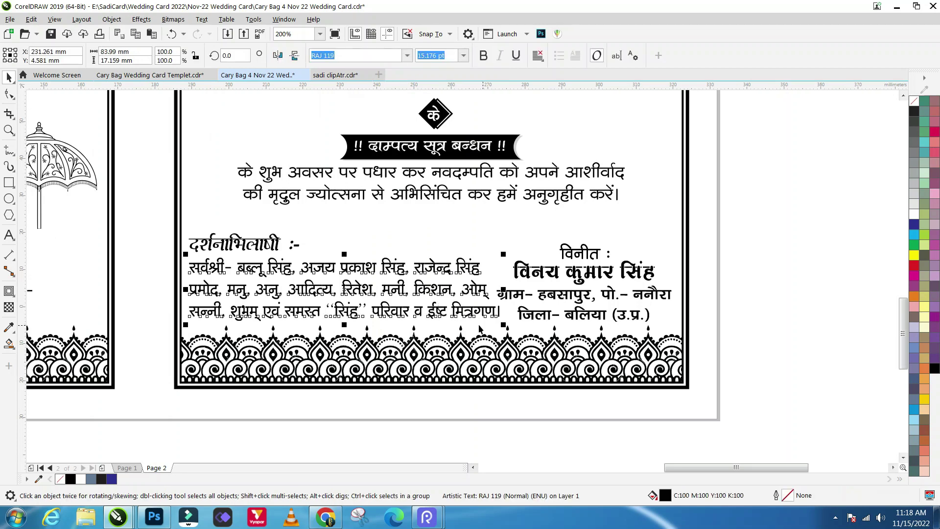
pyautogui.moveTo(505, 327); pyautogui.dragTo(482, 329)
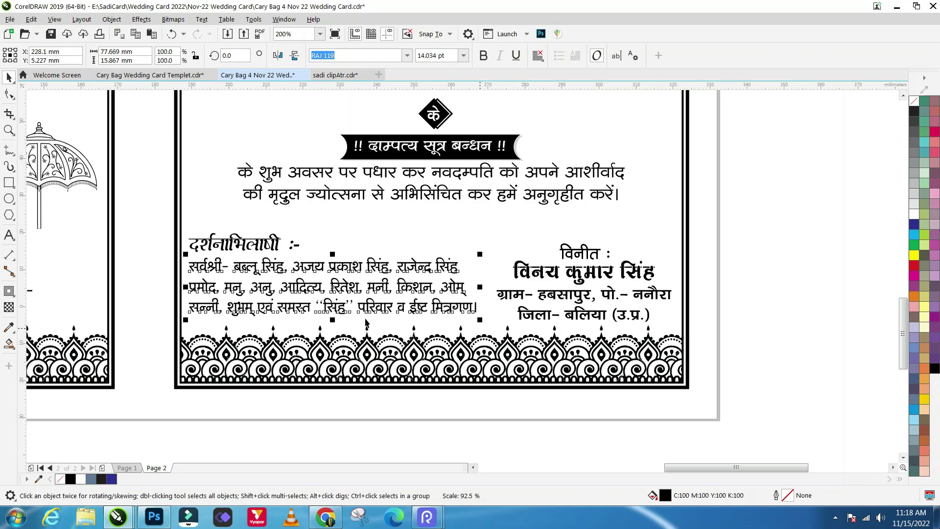
pyautogui.press('Escape')
pyautogui.scroll(1, 392, 287)
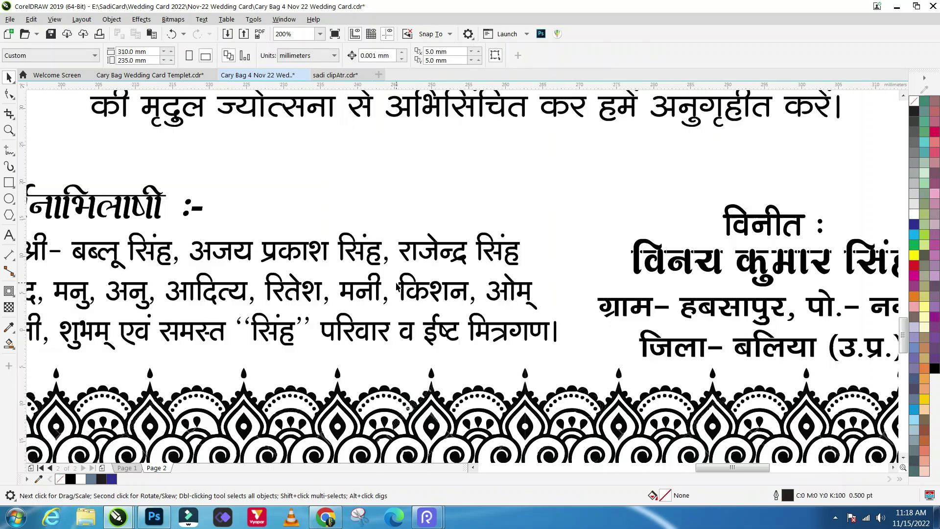
# Step: Break the guest list after रितेश so मनी, किशन, ओम move to a new line
pyautogui.doubleClick(405, 280)
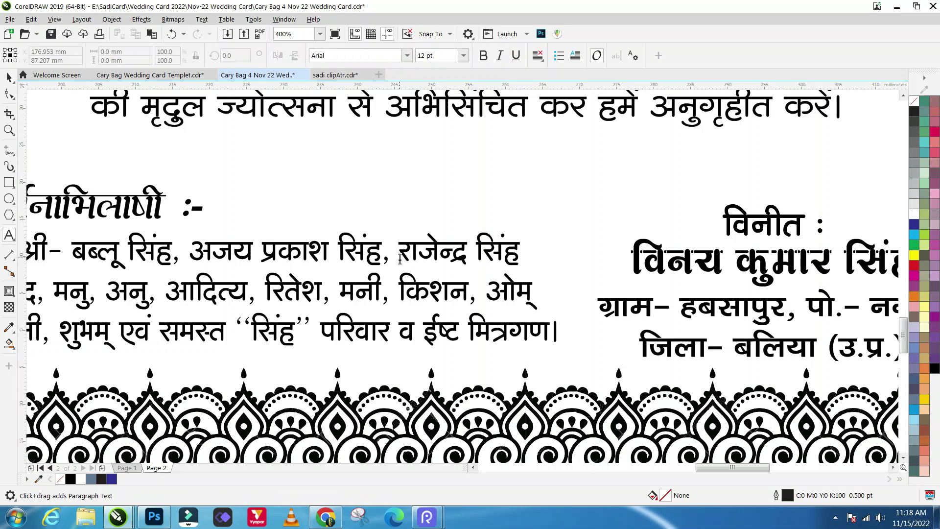
pyautogui.moveTo(398, 258); pyautogui.dragTo(381, 258)
pyautogui.press('Return')
pyautogui.scroll(-1, 384, 230)
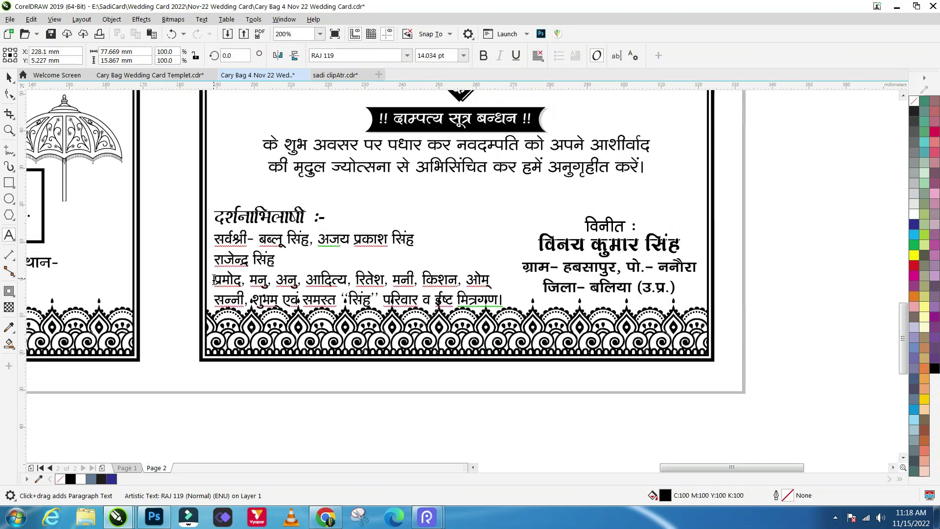
pyautogui.hotkey('ctrl', 'z')
pyautogui.click(455, 259)
pyautogui.press('Return')
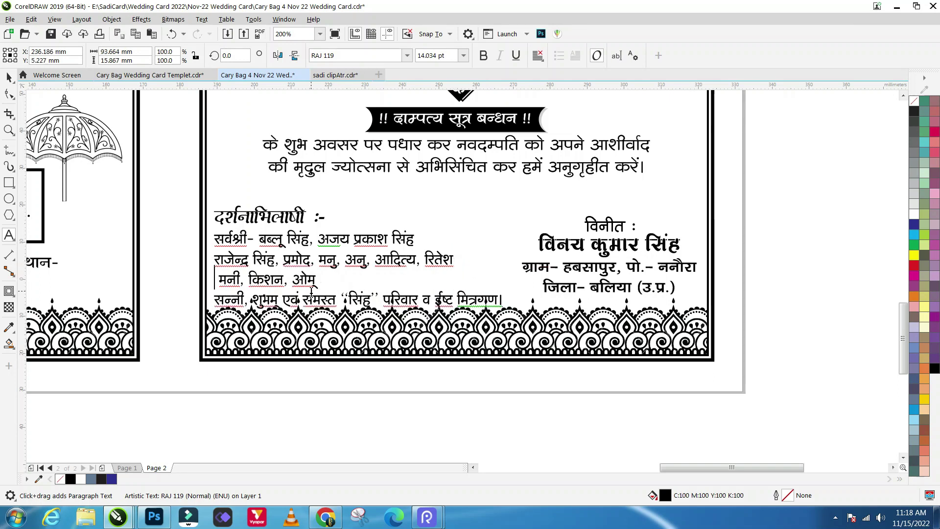
pyautogui.press('Delete')
# Step: Join the सन्नी line to the previous one with a comma and break after समस्त
pyautogui.click(216, 300)
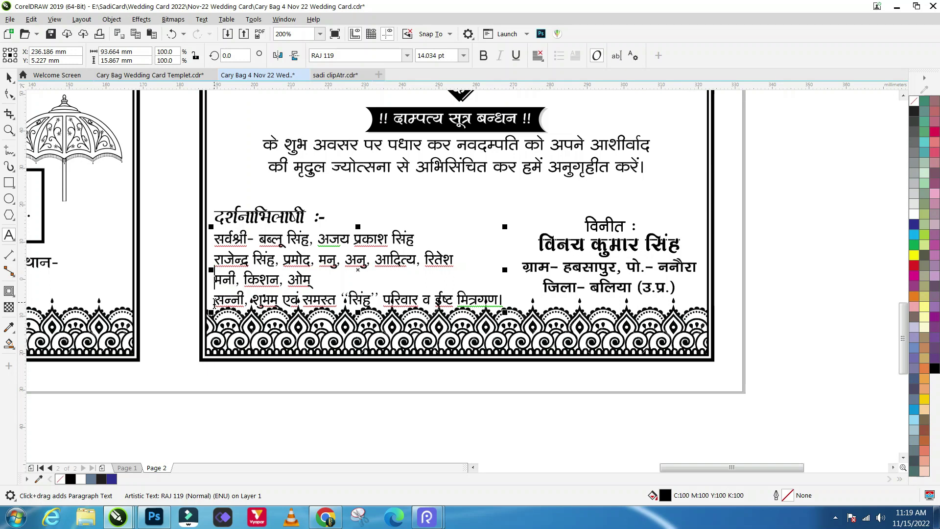
pyautogui.press('BackSpace')
pyautogui.write(',')
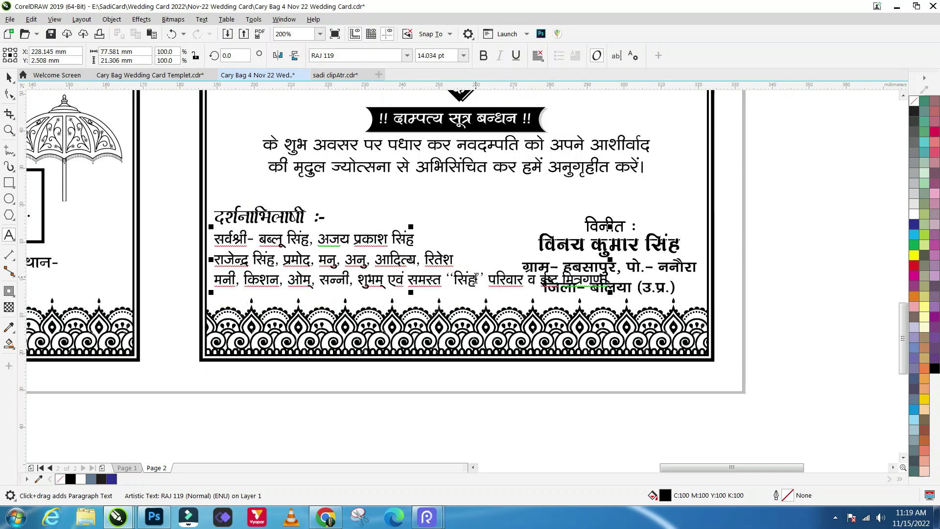
pyautogui.click(442, 279)
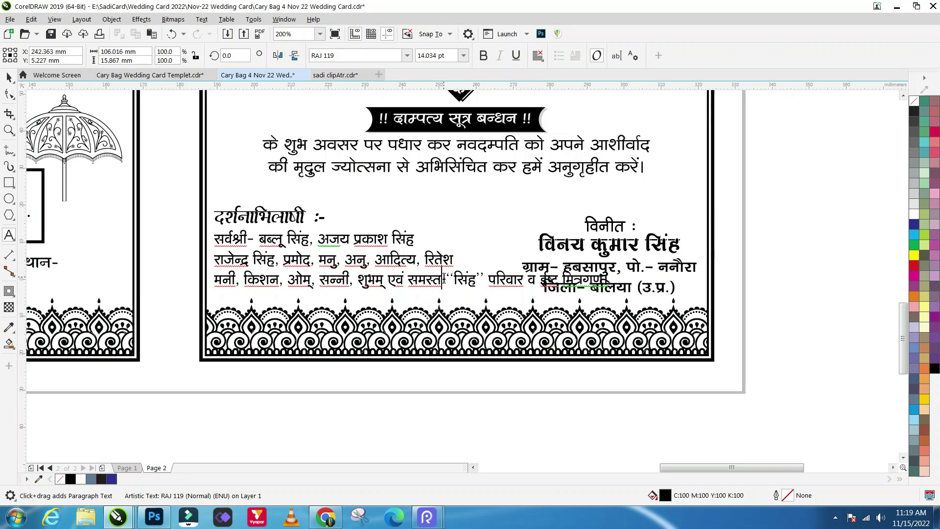
pyautogui.press('Return')
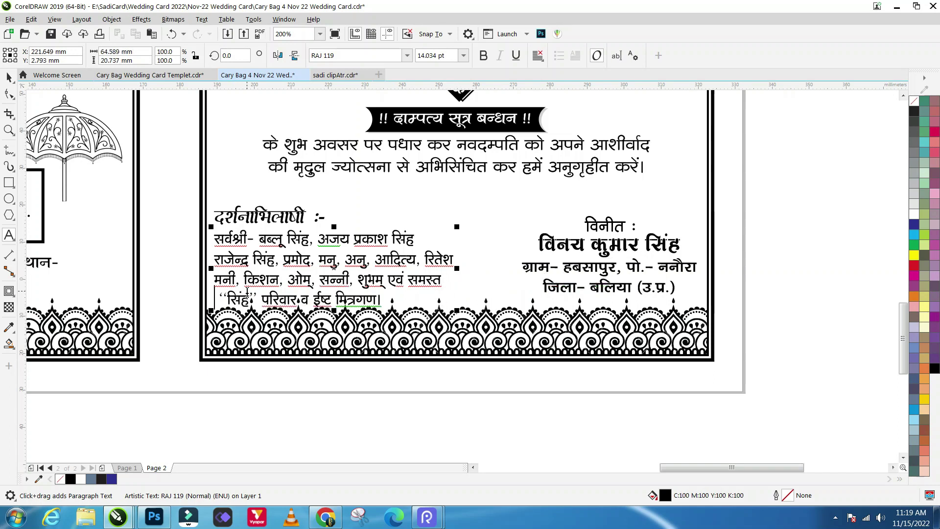
pyautogui.press('Delete')
pyautogui.click(8, 77)
pyautogui.click(409, 388)
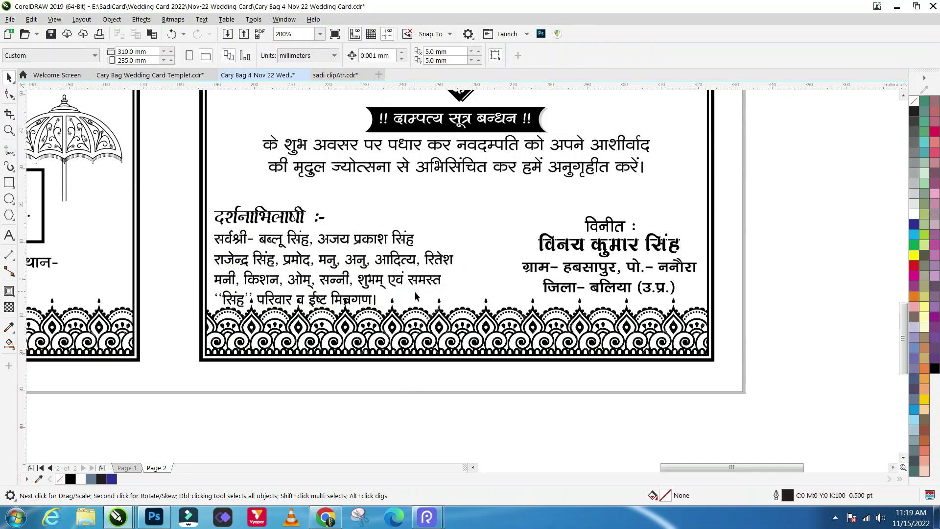
pyautogui.scroll(1, 396, 293)
pyautogui.scroll(-1, 394, 266)
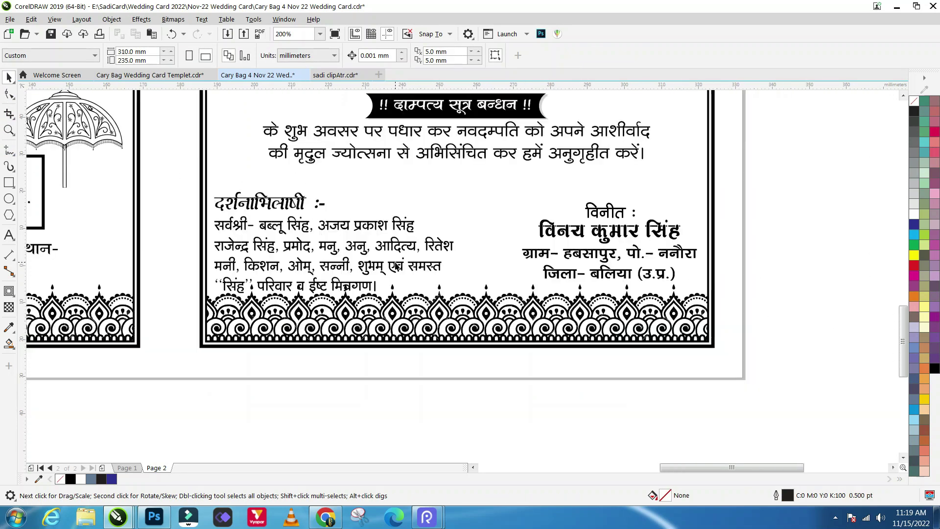
# Step: Join the fourth list line onto the third and break the line after शुभम्
pyautogui.click(219, 285)
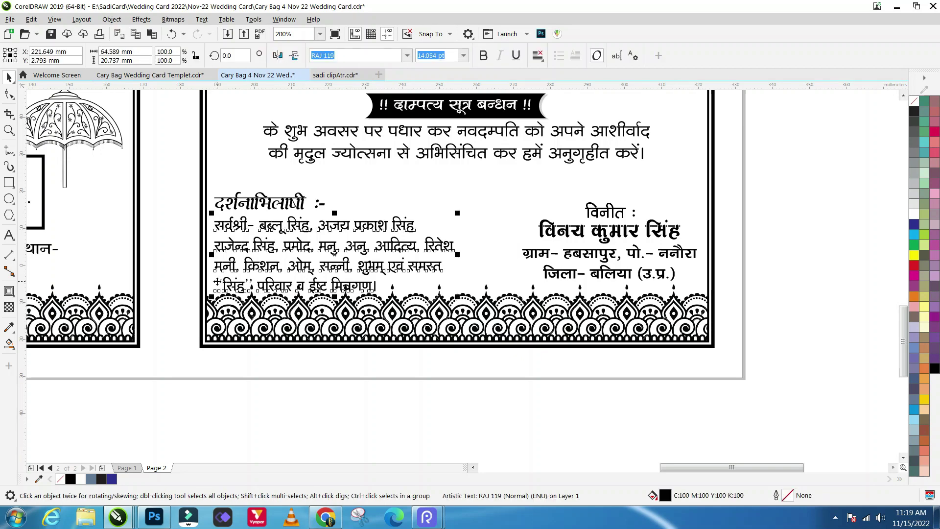
pyautogui.doubleClick(219, 285)
pyautogui.press('BackSpace')
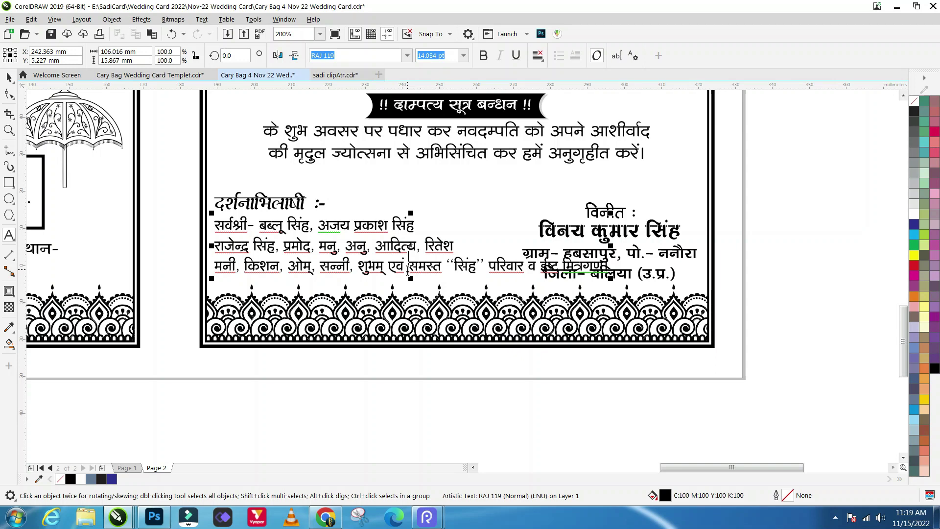
pyautogui.click(389, 270)
pyautogui.press('Return')
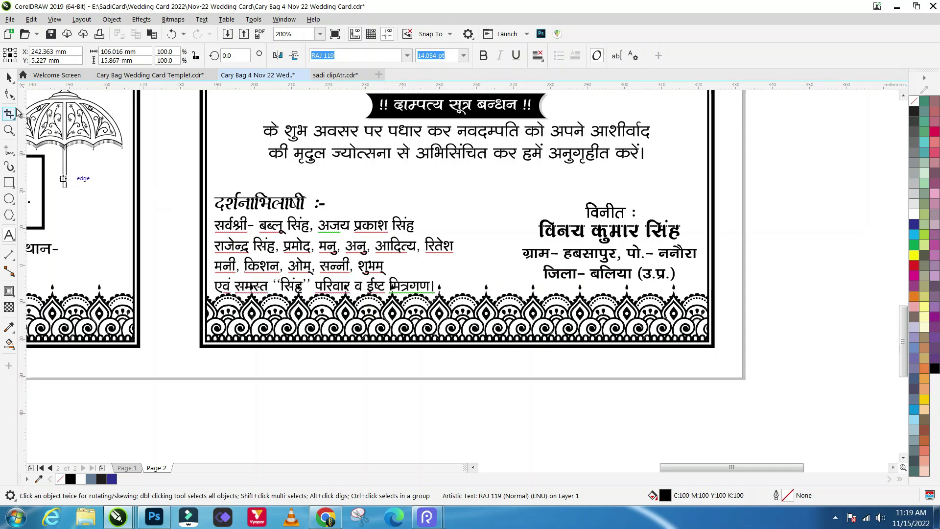
# Step: Replace the comma after आदित्य with a break so रितेश starts line three, joining मनी onto it
pyautogui.click(233, 252)
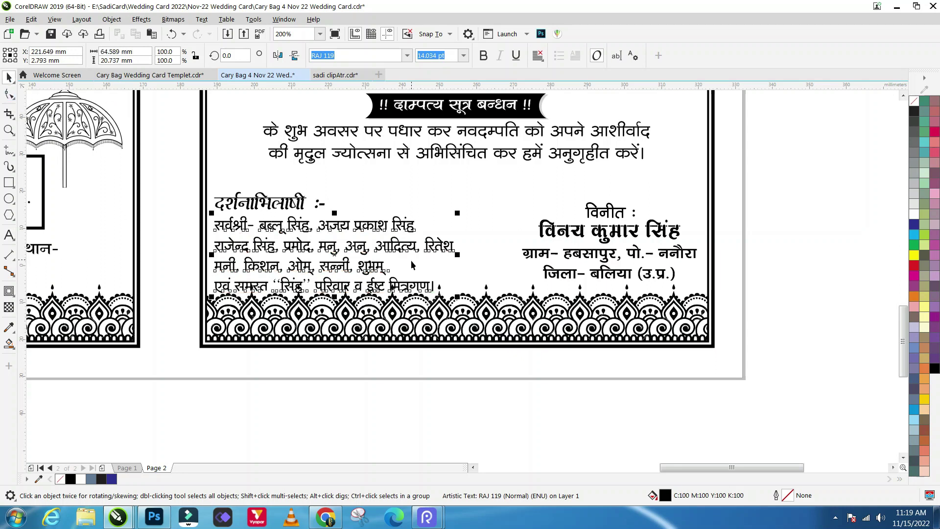
pyautogui.scroll(2, 419, 249)
pyautogui.doubleClick(434, 250)
pyautogui.moveTo(431, 250); pyautogui.dragTo(415, 251)
pyautogui.press('Return')
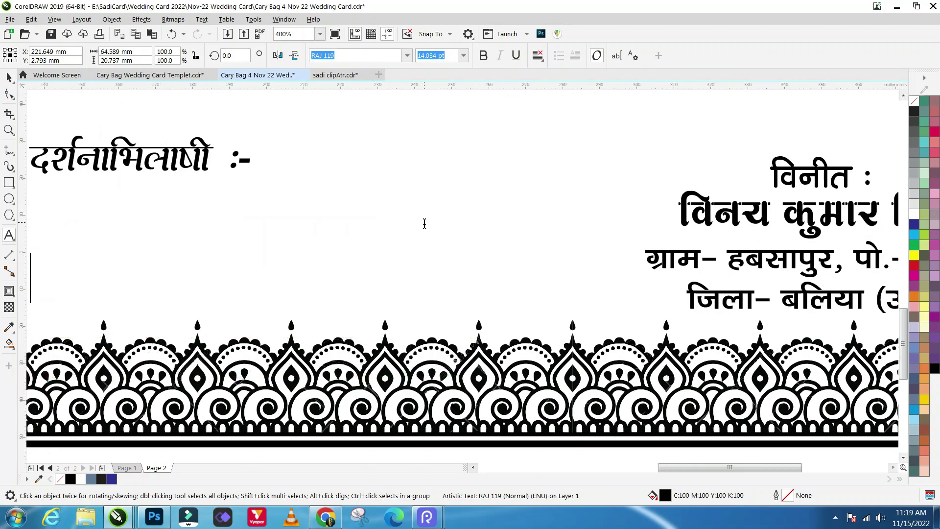
pyautogui.scroll(-1, 426, 220)
pyautogui.click(228, 272)
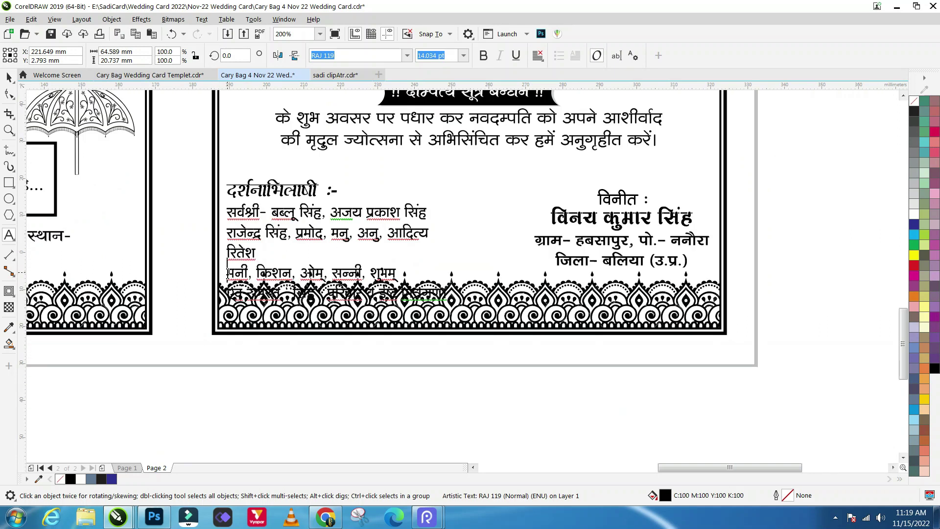
pyautogui.press('BackSpace')
pyautogui.write(', मनी, किशन, ओम, सन्नी, शुभम')
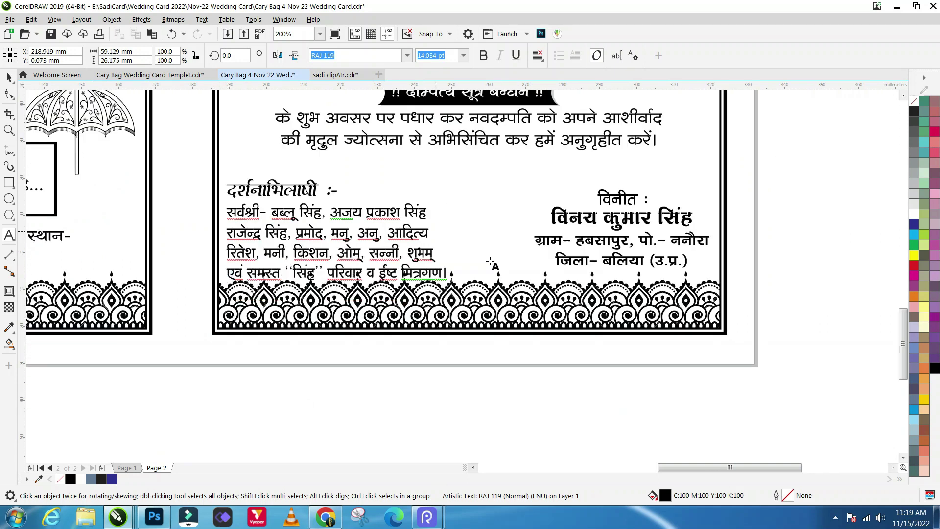
pyautogui.click(9, 76)
pyautogui.moveTo(503, 390); pyautogui.dragTo(198, 172)
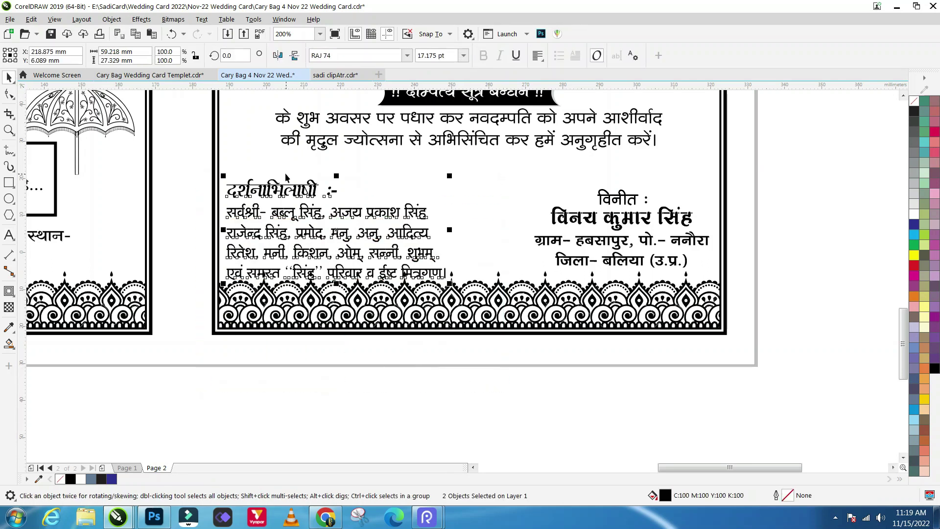
# Step: Move the दर्शनाभिलाषी heading and list up together above the border
pyautogui.scroll(1, 287, 177)
pyautogui.moveTo(376, 259); pyautogui.dragTo(375, 237)
pyautogui.scroll(-1, 340, 238)
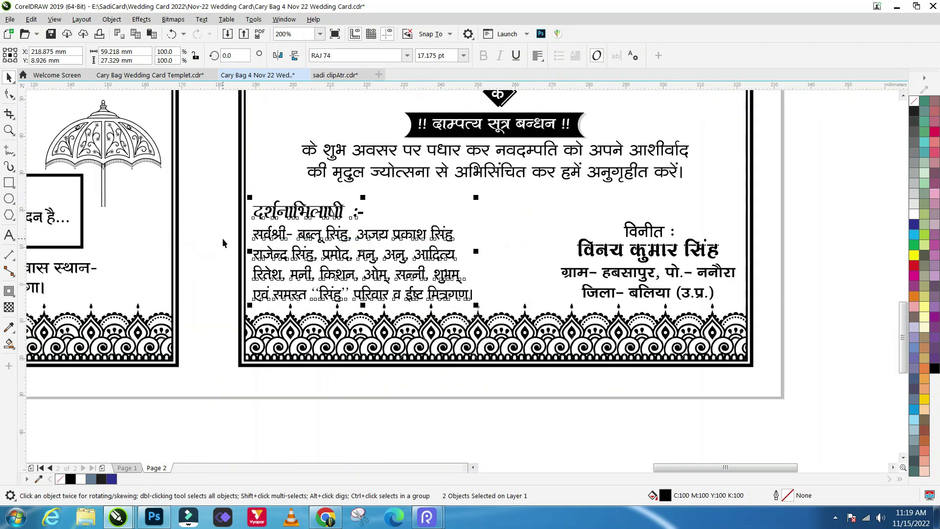
pyautogui.click(228, 218)
# Step: Enlarge the list text to 14.363 pt and reposition it with its heading
pyautogui.click(474, 299)
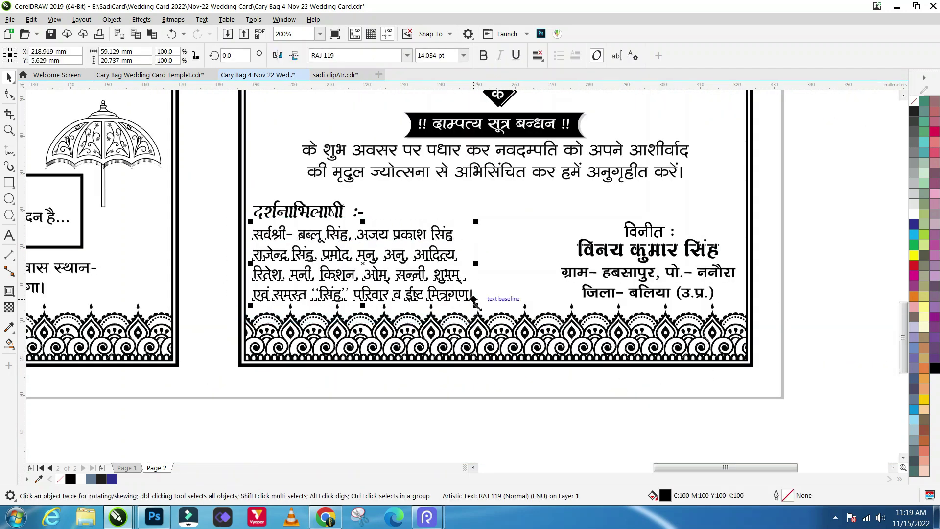
pyautogui.moveTo(476, 305); pyautogui.dragTo(481, 307)
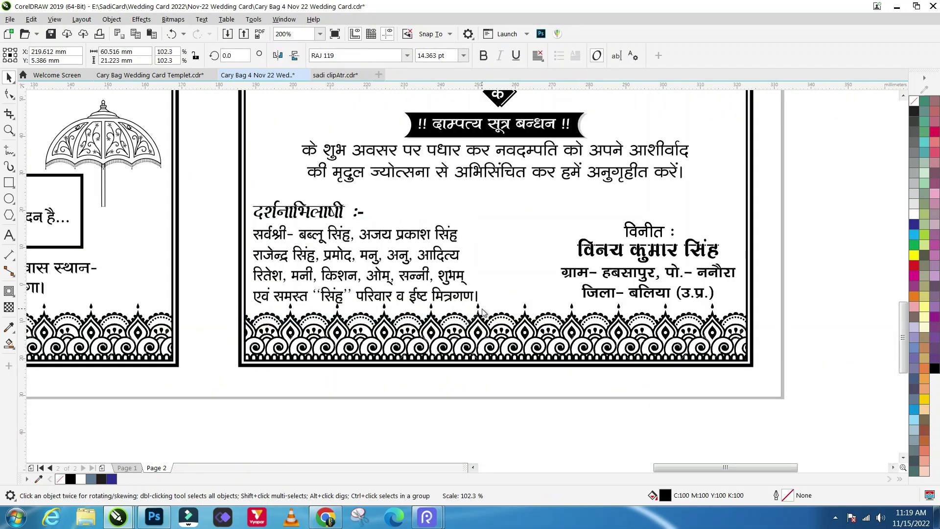
pyautogui.click(211, 230)
pyautogui.scroll(1, 294, 226)
pyautogui.moveTo(268, 253); pyautogui.dragTo(271, 251)
pyautogui.scroll(-1, 269, 247)
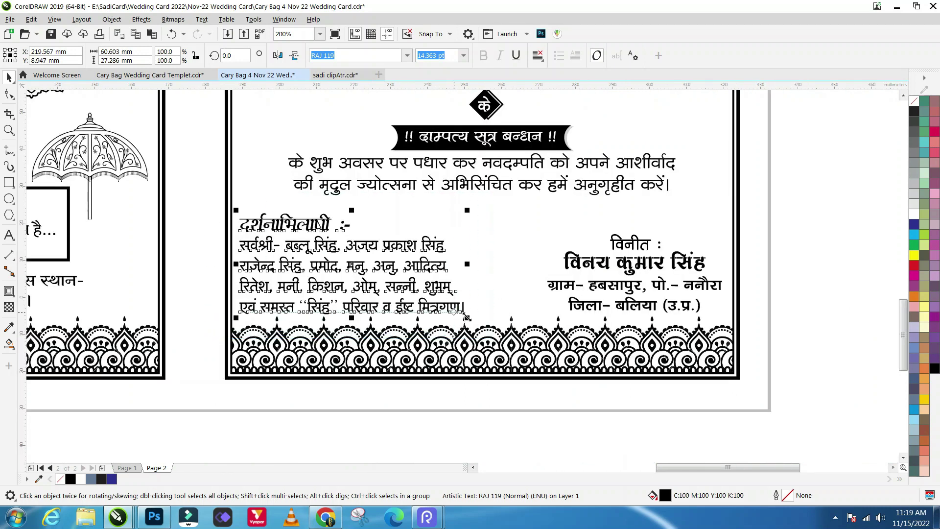
pyautogui.keyDown('shift'); pyautogui.click(293, 225); pyautogui.keyUp('shift')
pyautogui.scroll(1, 293, 225)
pyautogui.moveTo(294, 224); pyautogui.dragTo(294, 223)
pyautogui.scroll(-1, 244, 240)
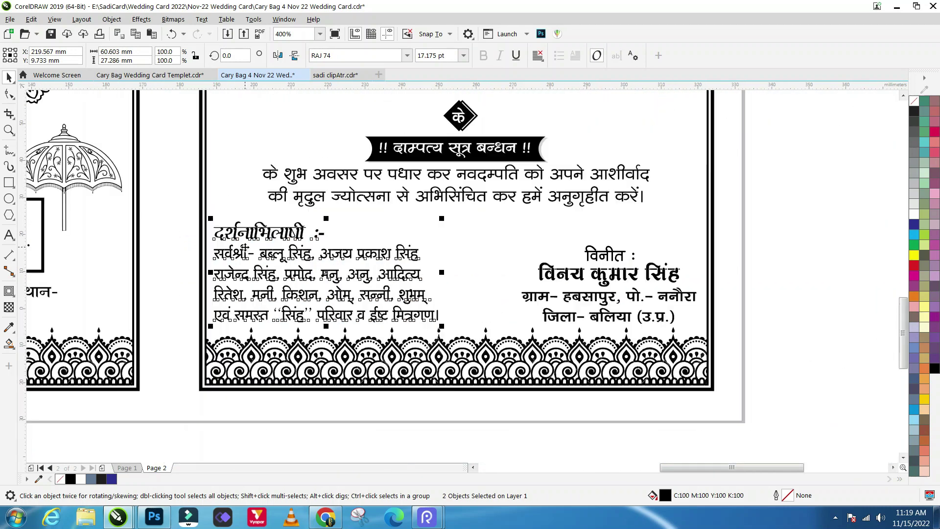
pyautogui.click(762, 278)
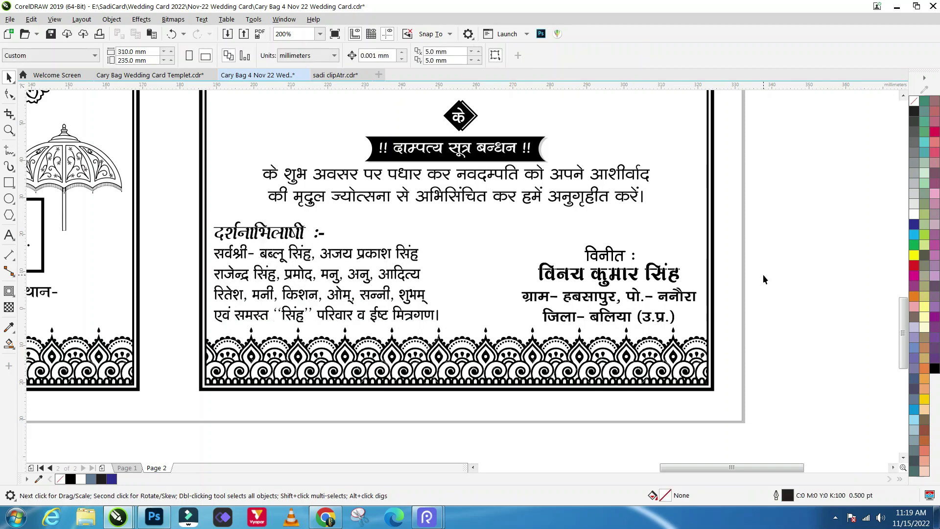
# Step: Zoom out to show both panels, then save and OK the Font Embedding Issues warning
pyautogui.scroll(-2, 760, 289)
pyautogui.scroll(2, 596, 321)
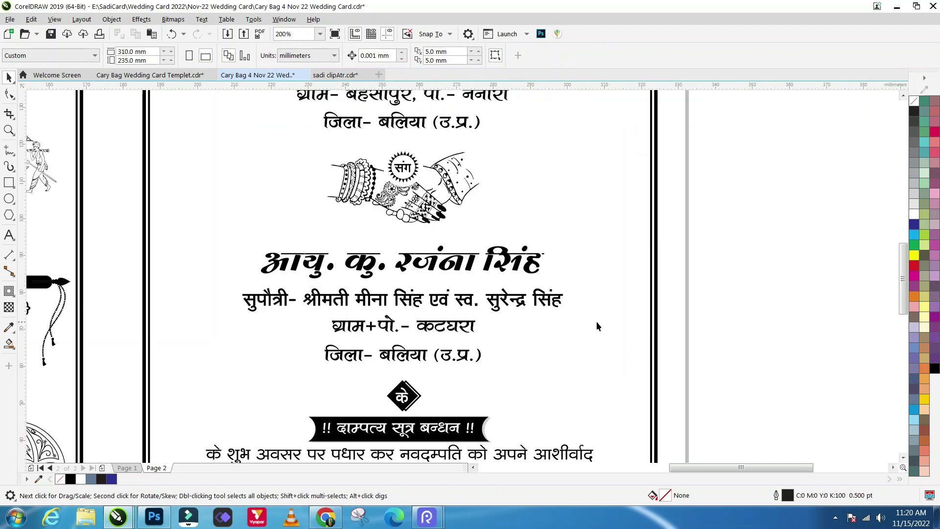
pyautogui.scroll(-2, 604, 292)
pyautogui.scroll(-1, 603, 287)
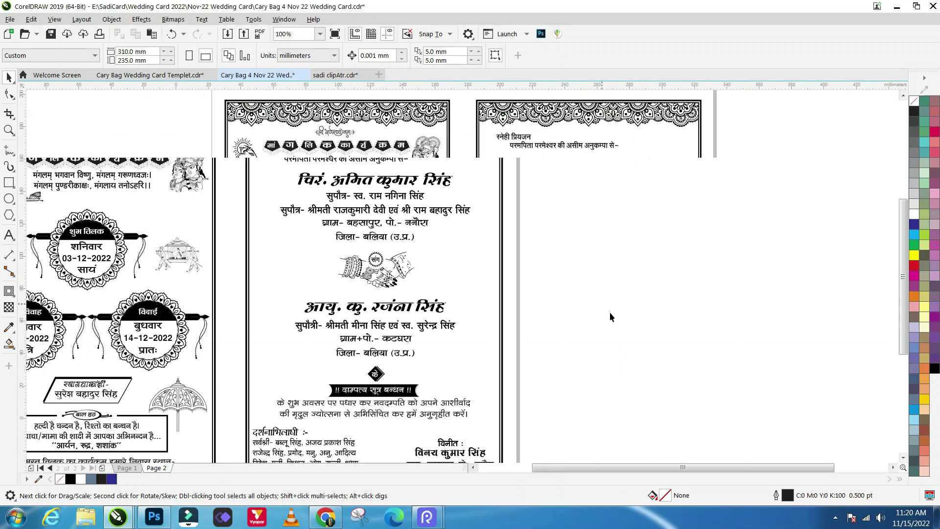
pyautogui.hotkey('ctrl', 's')
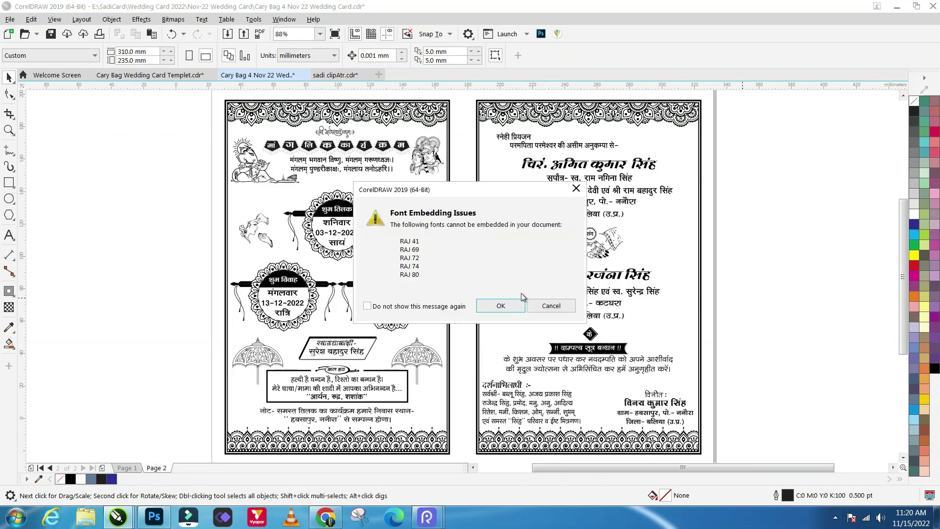
pyautogui.click(490, 306)
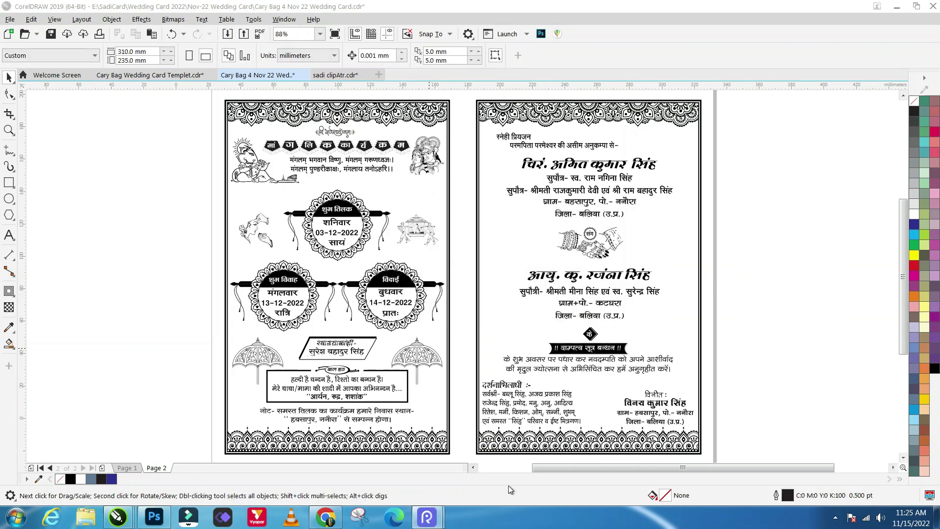
# Step: Paste the kalash clipart left of the hands artwork and copy it to the right
pyautogui.hotkey('ctrl', 'v')
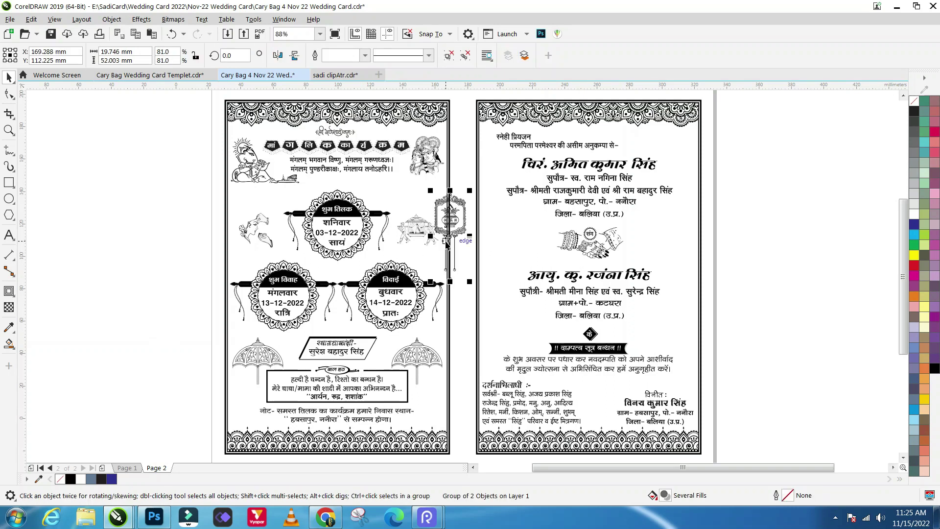
pyautogui.moveTo(450, 223); pyautogui.dragTo(505, 244)
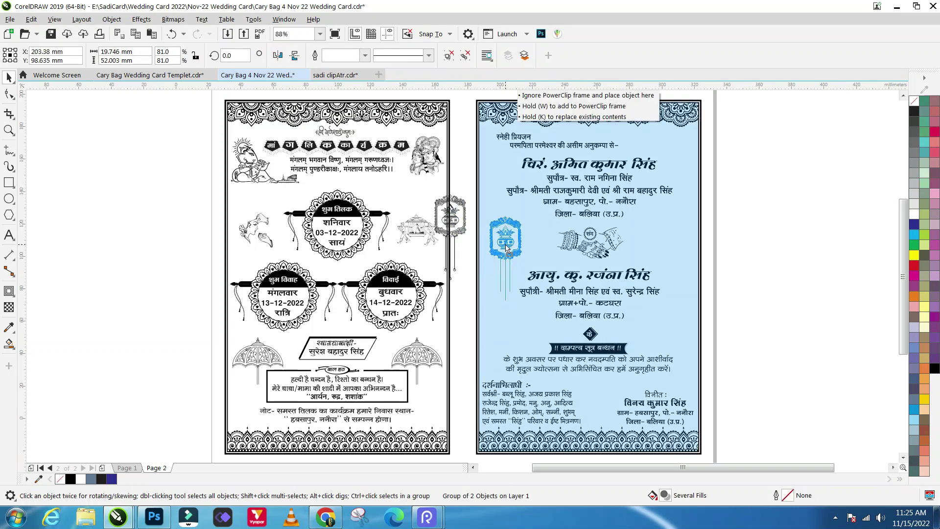
pyautogui.moveTo(505, 244); pyautogui.dragTo(677, 262)
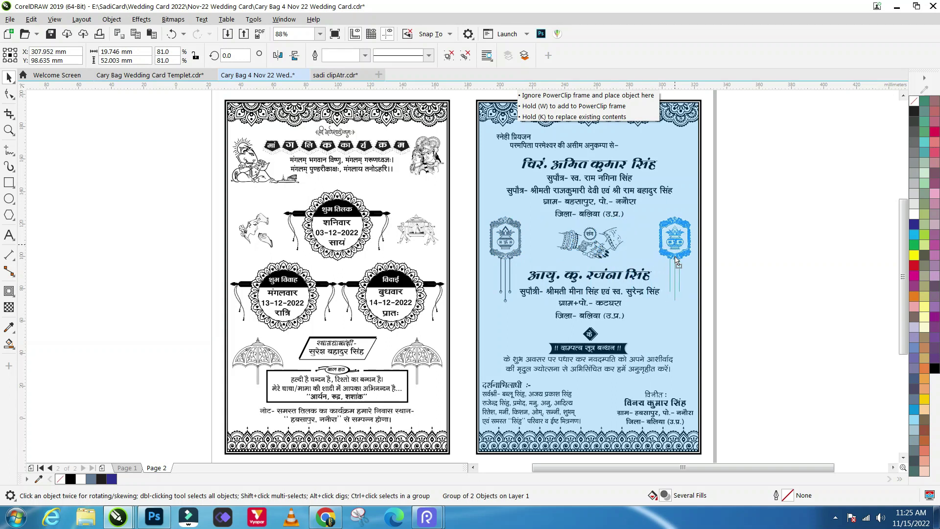
pyautogui.click(766, 260)
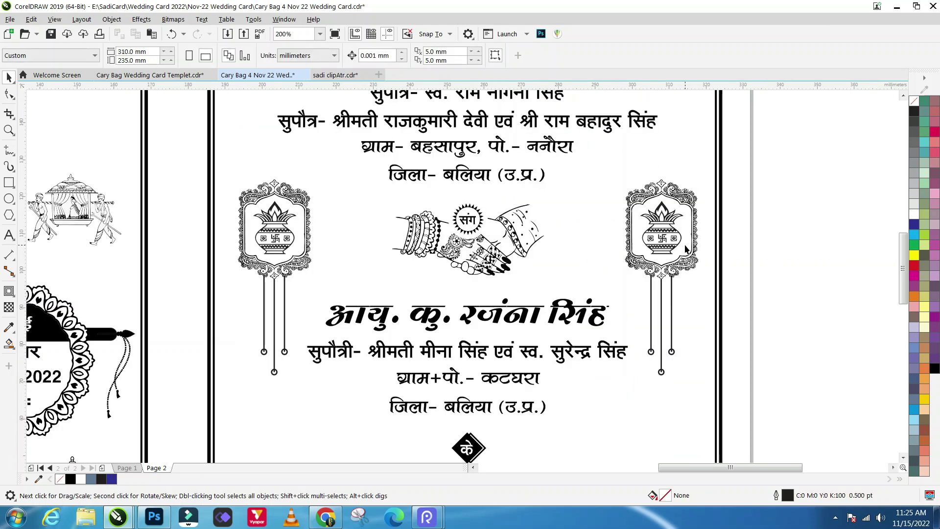
pyautogui.scroll(2, 685, 245)
pyautogui.scroll(-2, 435, 245)
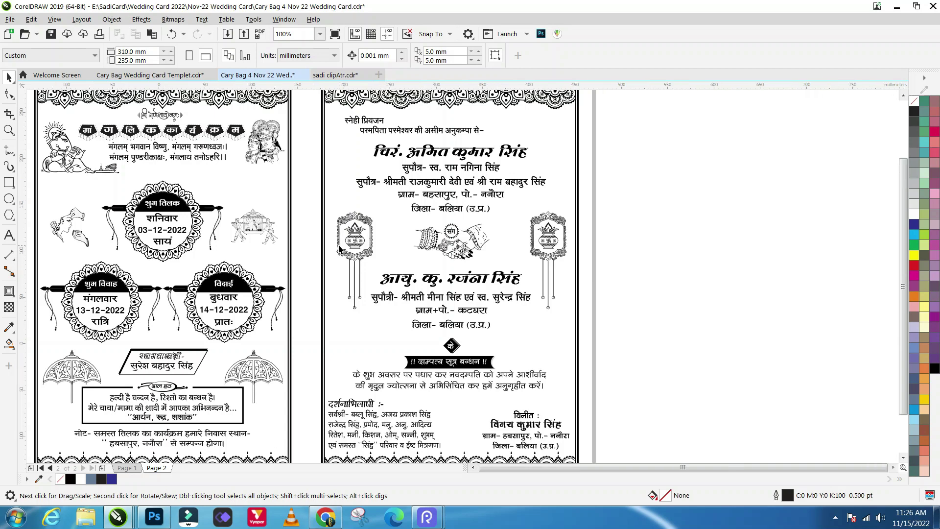
pyautogui.scroll(-2, 339, 248)
pyautogui.scroll(2, 447, 249)
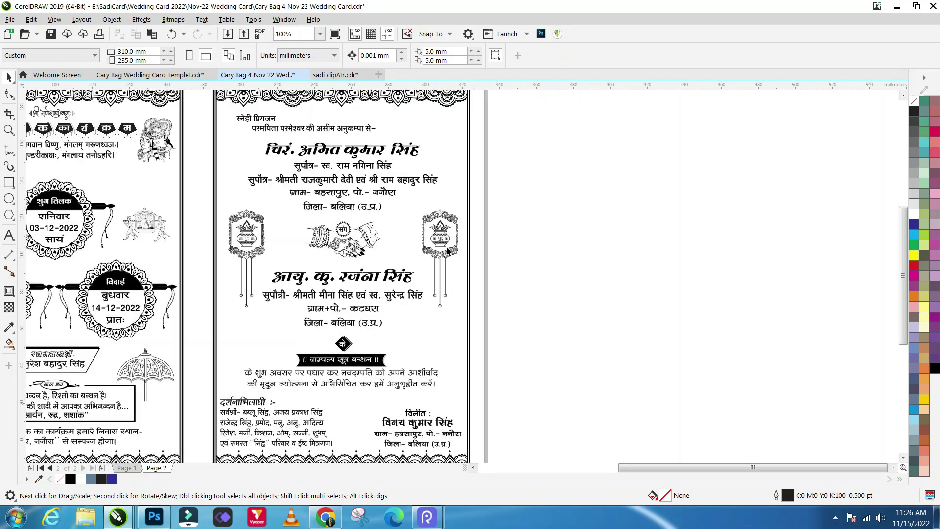
# Step: Shrink the right kalash to about 64% and replace the larger left kalash with a copy
pyautogui.click(447, 250)
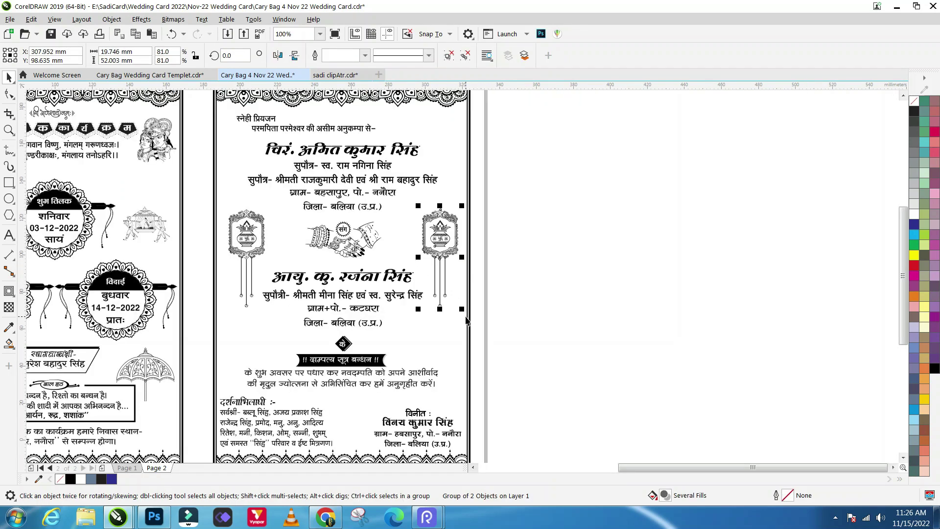
pyautogui.moveTo(462, 313); pyautogui.dragTo(458, 299)
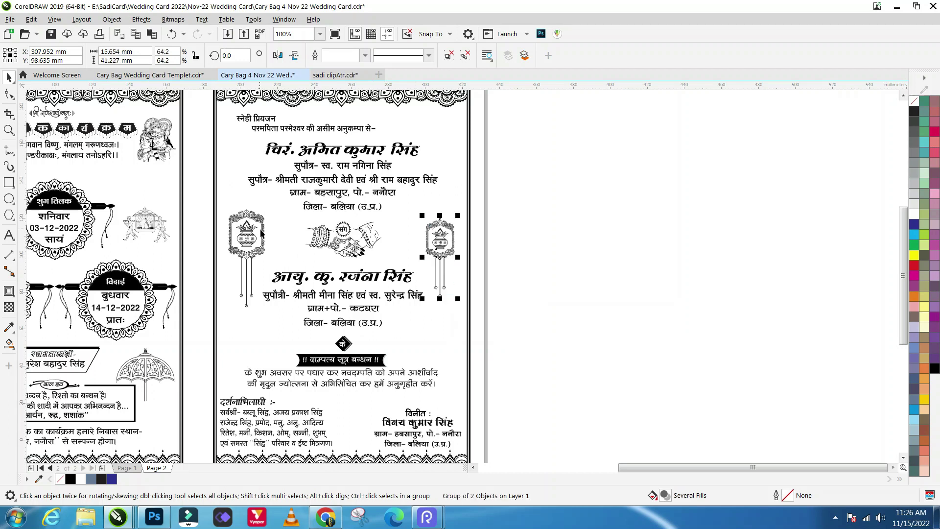
pyautogui.click(247, 234)
pyautogui.press('Delete')
pyautogui.moveTo(443, 249); pyautogui.dragTo(243, 255)
pyautogui.scroll(2, 248, 256)
pyautogui.scroll(-2, 368, 275)
pyautogui.scroll(-2, 545, 268)
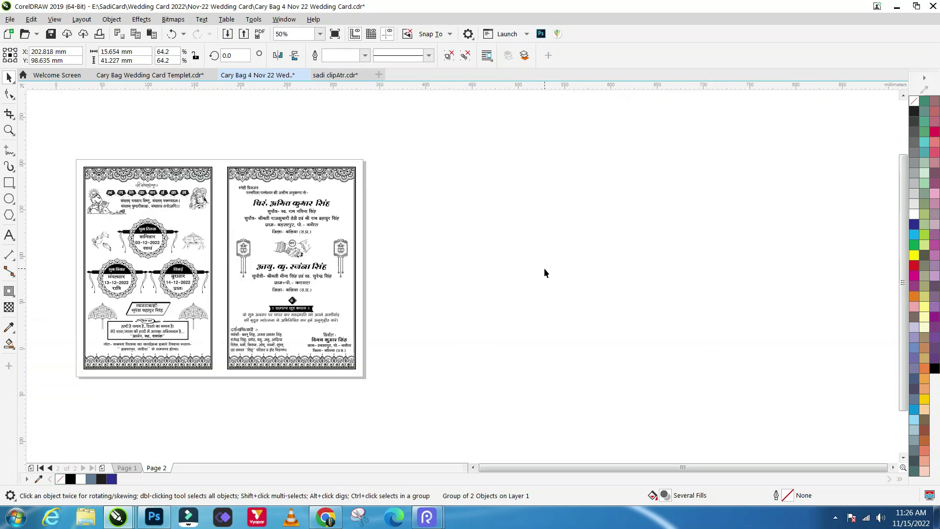
# Step: Nudge the left kalash ornament slightly to the left
pyautogui.click(277, 152)
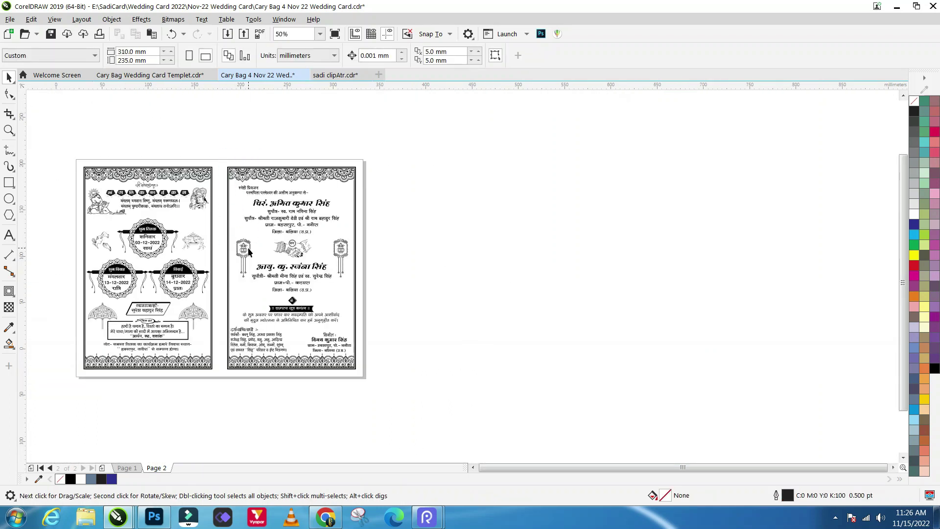
pyautogui.scroll(4, 248, 248)
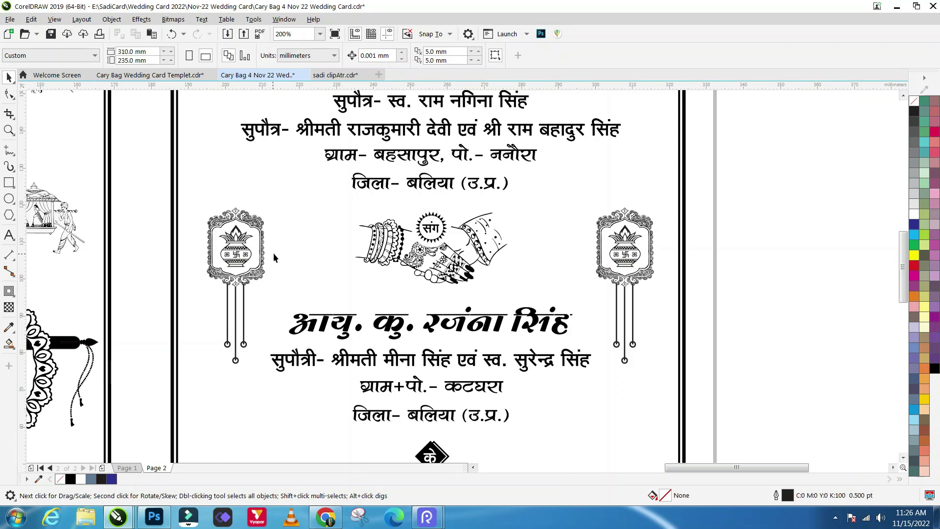
pyautogui.moveTo(243, 260); pyautogui.dragTo(241, 259)
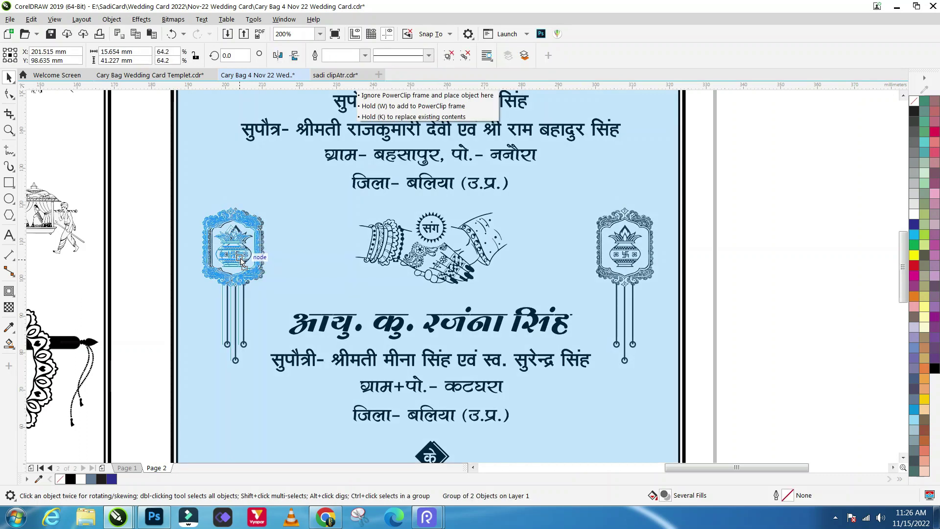
pyautogui.scroll(-4, 241, 258)
pyautogui.click(522, 243)
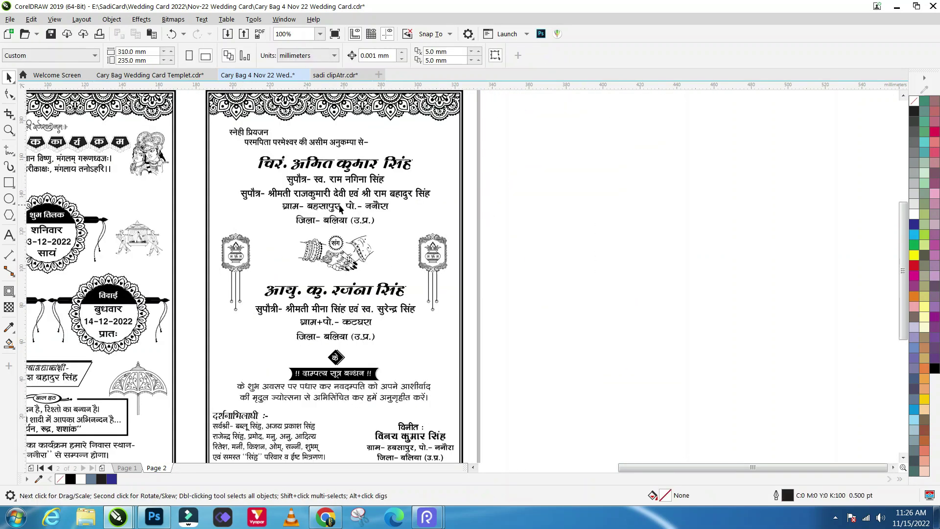
# Step: Select both invitation cards, zoom to them, and save the design
pyautogui.moveTo(436, 371); pyautogui.dragTo(507, 395)
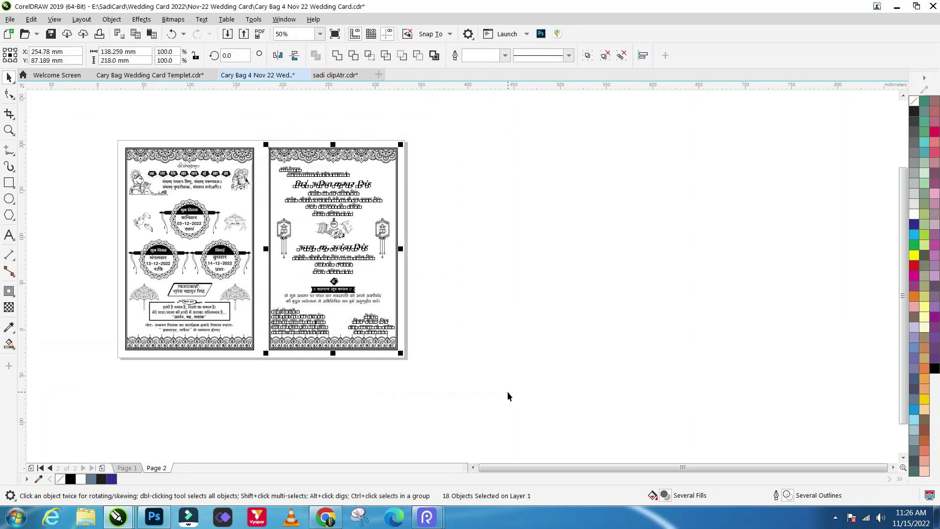
pyautogui.click(489, 380)
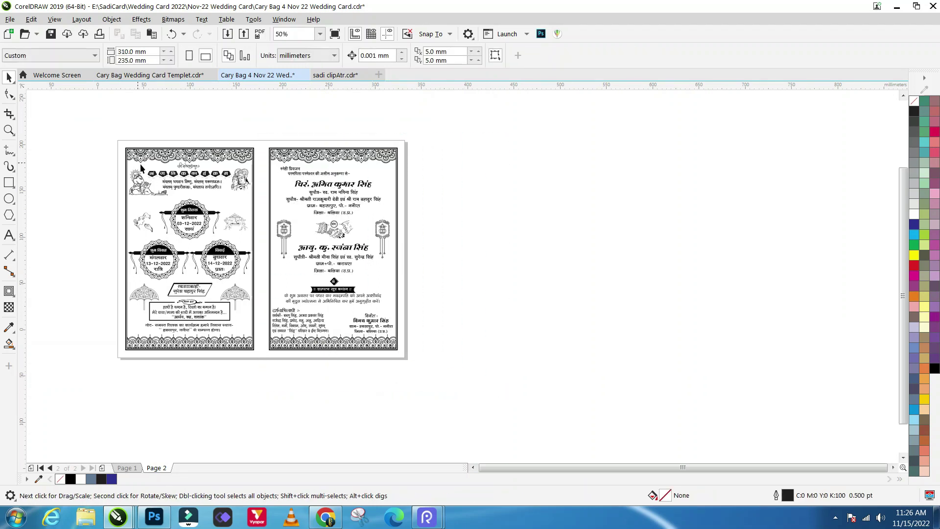
pyautogui.moveTo(242, 280); pyautogui.dragTo(492, 365)
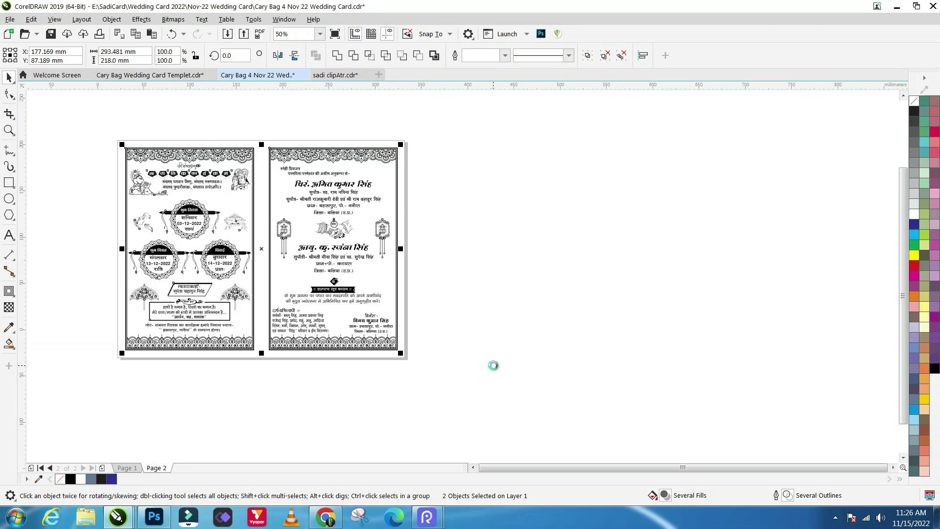
pyautogui.hotkey('shift', 'F2')
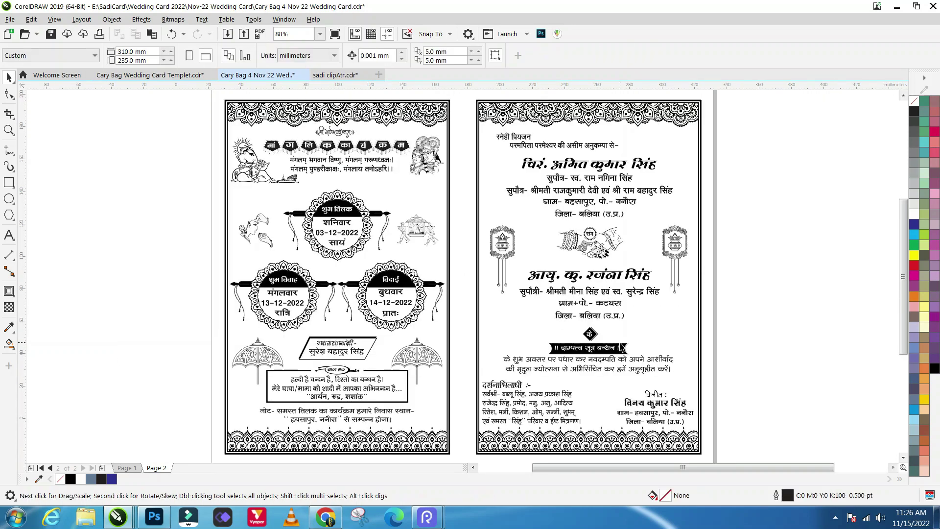
pyautogui.hotkey('ctrl', 's')
# Step: Type the name रंजना below the hand and संग motif
pyautogui.click(495, 307)
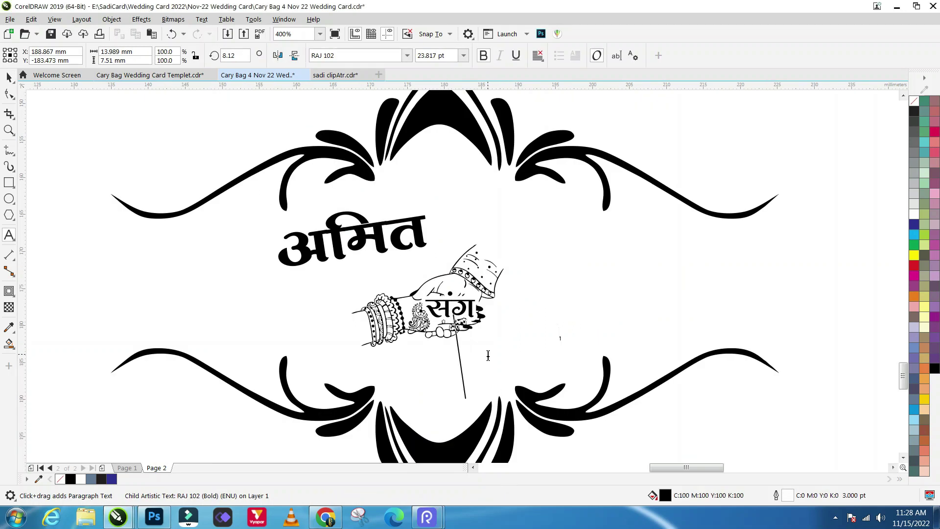
pyautogui.write('j')
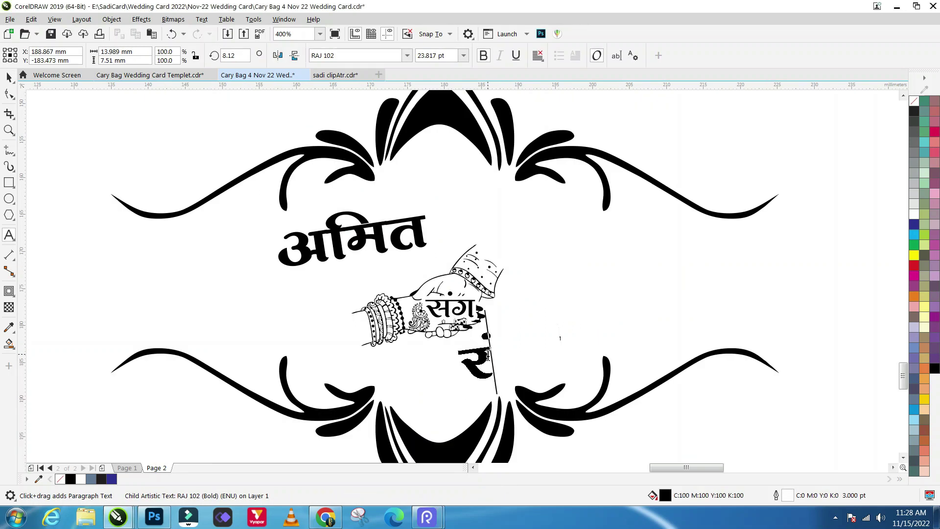
pyautogui.write('atu')
pyautogui.press('BackSpace')
pyautogui.press('BackSpace')
pyautogui.press('BackSpace')
pyautogui.write('j')
pyautogui.press('BackSpace')
pyautogui.write('atuk')
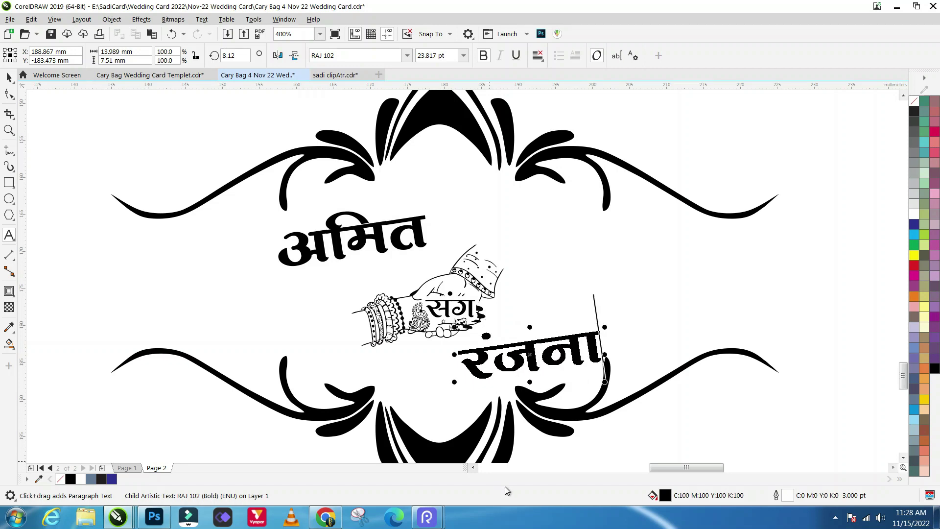
pyautogui.hotkey('ctrl', 'space')
# Step: Move अमित slightly up and right inside the swash frame
pyautogui.scroll(-3, 595, 339)
pyautogui.scroll(-2, 336, 207)
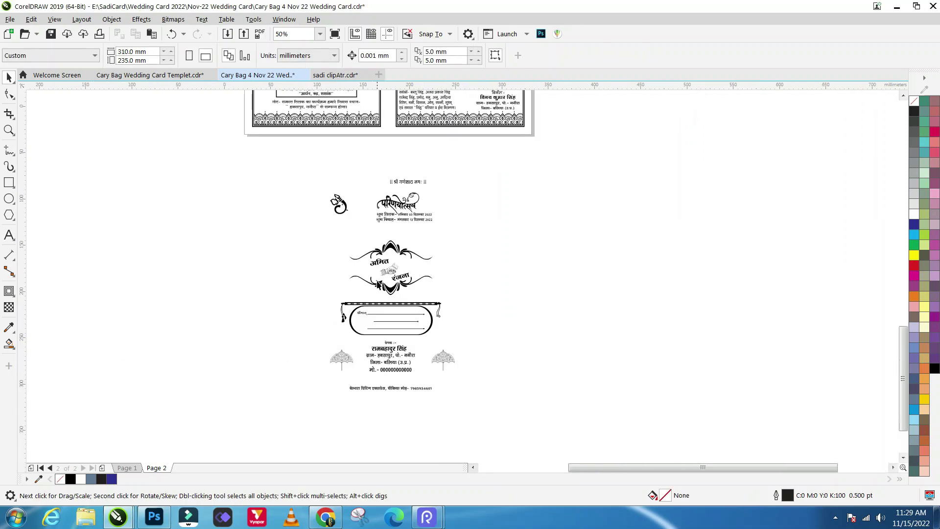
pyautogui.scroll(3, 378, 284)
pyautogui.scroll(-3, 378, 284)
pyautogui.scroll(2, 378, 284)
pyautogui.scroll(2, 378, 284)
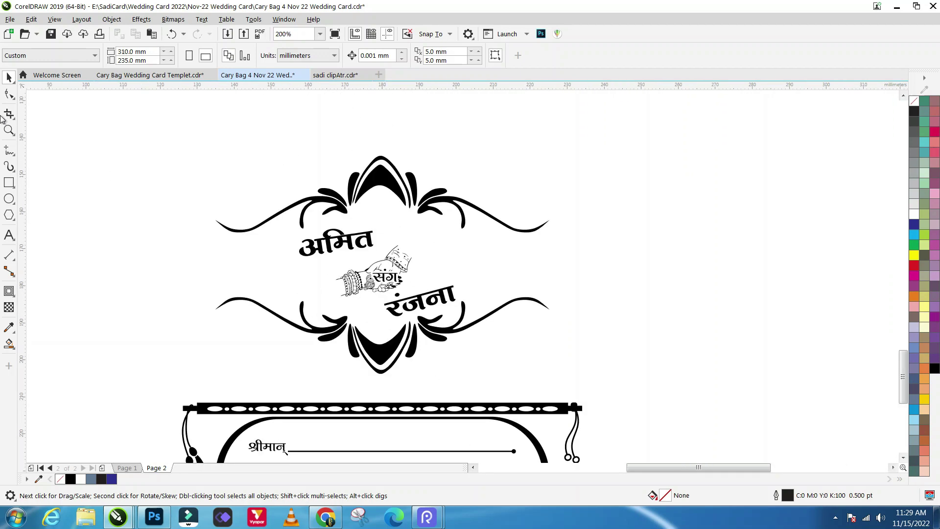
pyautogui.click(392, 266)
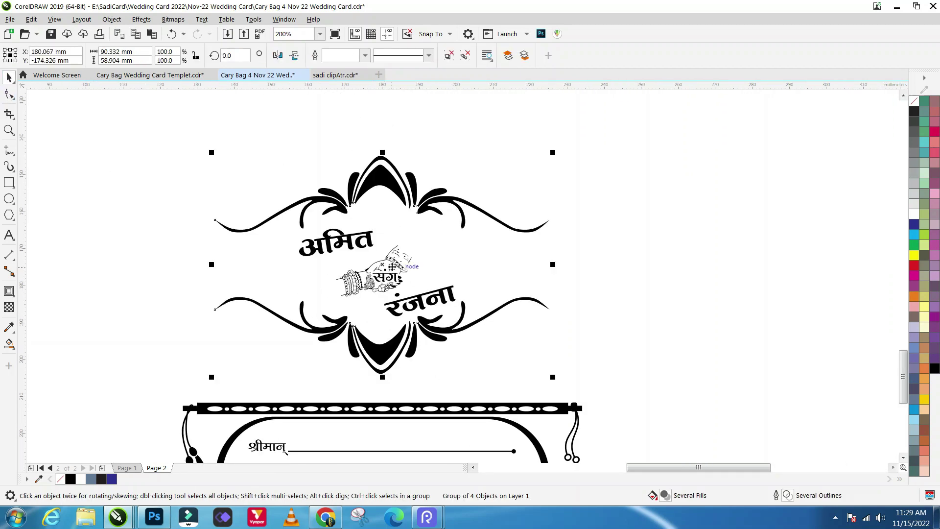
pyautogui.click(441, 249)
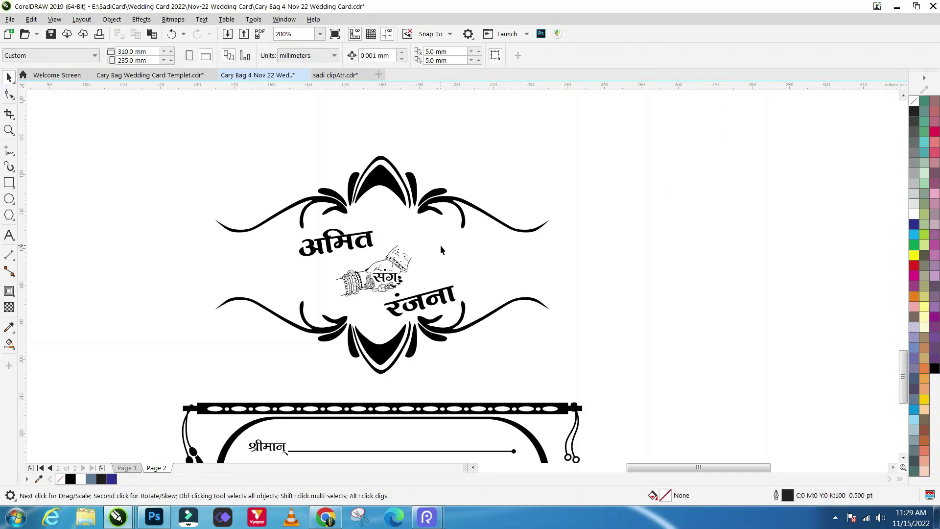
pyautogui.keyDown('ctrl'); pyautogui.click(371, 240); pyautogui.keyUp('ctrl')
pyautogui.scroll(1, 357, 240)
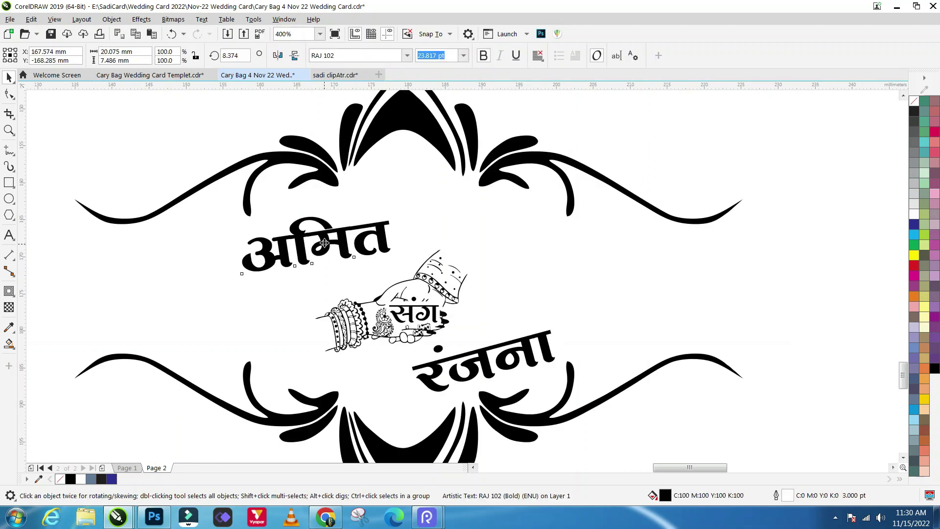
pyautogui.moveTo(324, 242); pyautogui.dragTo(326, 237)
# Step: Raise the hand and संग motif and shift रंजना slightly up and left
pyautogui.click(366, 333)
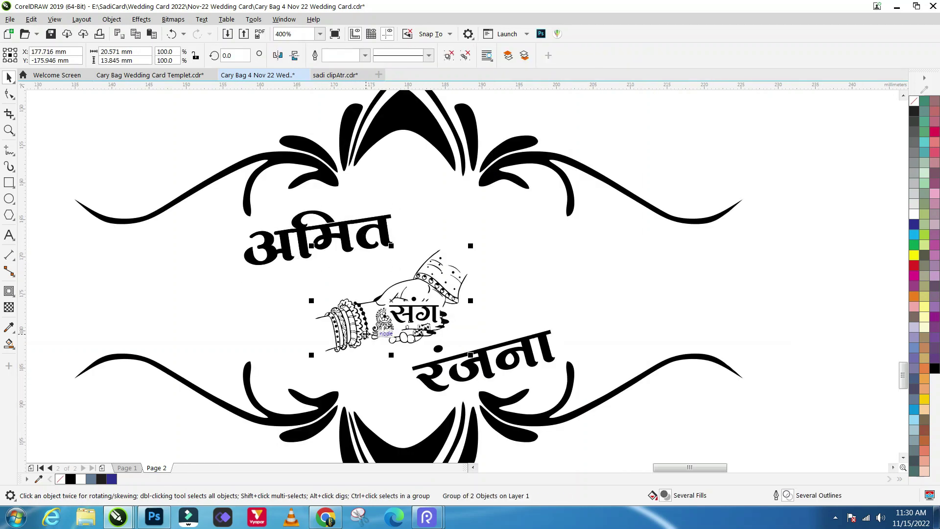
pyautogui.moveTo(366, 333); pyautogui.dragTo(366, 322)
pyautogui.click(483, 361)
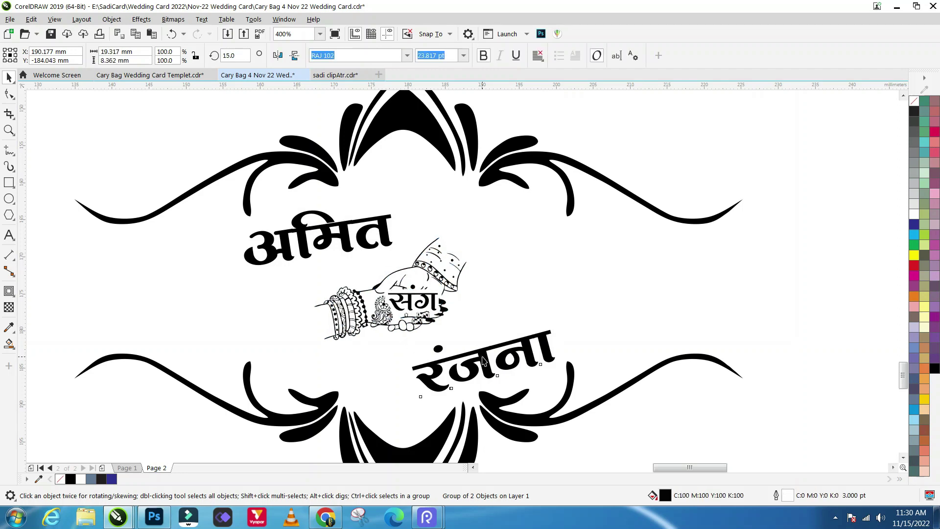
pyautogui.moveTo(484, 360); pyautogui.dragTo(479, 350)
pyautogui.click(585, 303)
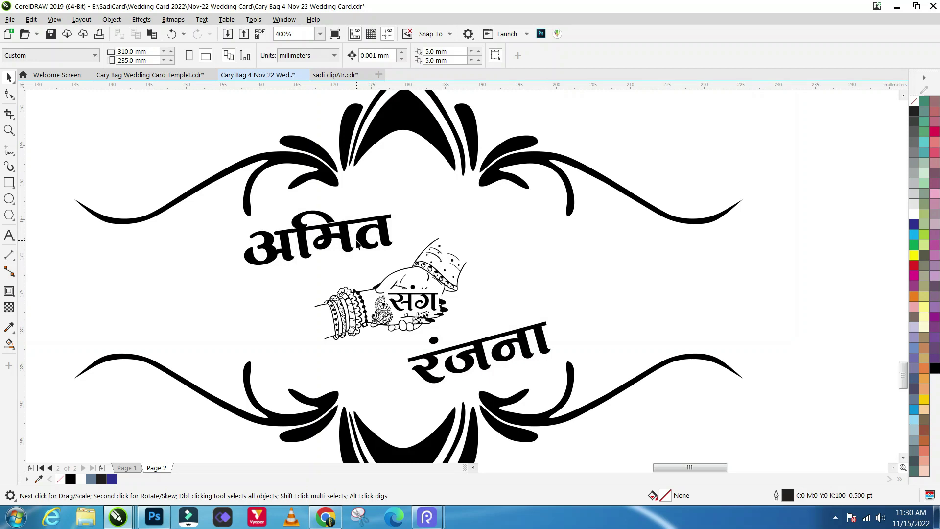
# Step: Check the whole names-and-swash design and save the file
pyautogui.scroll(-3, 358, 244)
pyautogui.scroll(-1, 357, 244)
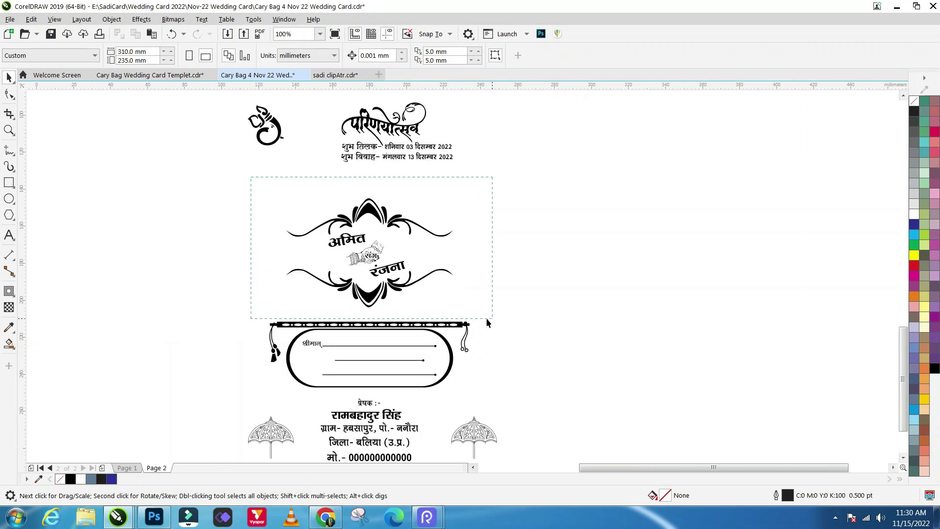
pyautogui.moveTo(487, 318); pyautogui.dragTo(490, 318)
pyautogui.click(569, 299)
pyautogui.scroll(-3, 545, 310)
pyautogui.hotkey('ctrl', 's')
pyautogui.press('Escape')
# Step: Draw a roughly 213.783 × 242.006 mm rectangle left of the bag layout
pyautogui.scroll(3, 460, 396)
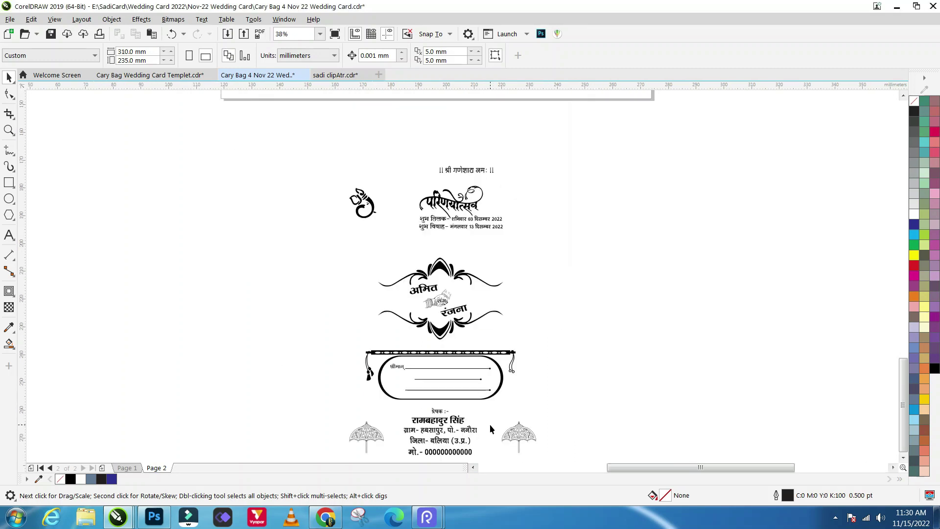
pyautogui.scroll(3, 390, 299)
pyautogui.scroll(-1, 390, 300)
pyautogui.scroll(-3, 406, 306)
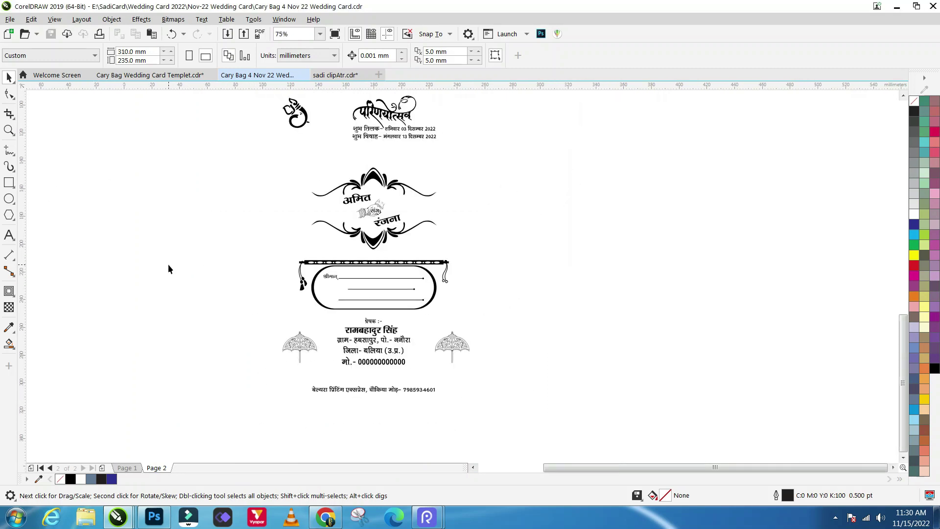
pyautogui.scroll(-2, 162, 250)
pyautogui.press('F6')
pyautogui.moveTo(132, 214); pyautogui.dragTo(279, 381)
# Step: Resize the new rectangle to 163 × 245 mm
pyautogui.click(117, 51)
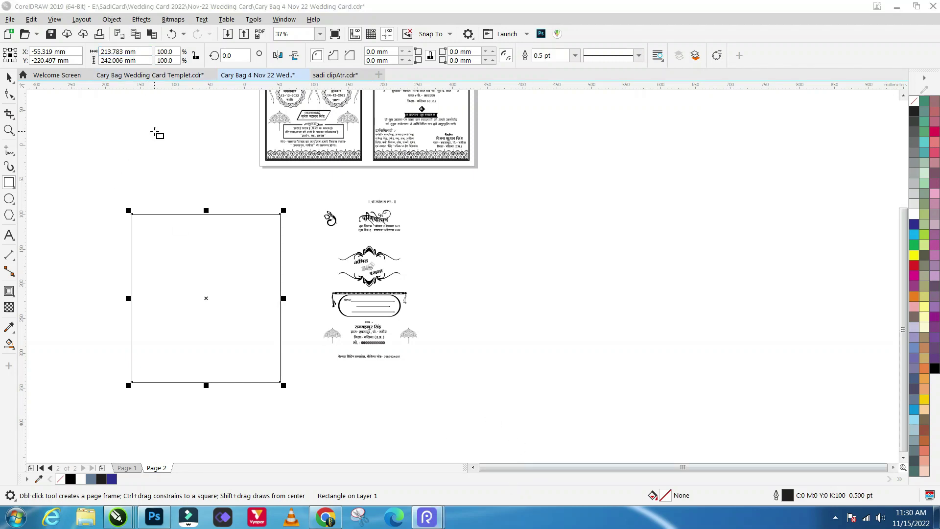
pyautogui.click(163, 241)
pyautogui.write('163')
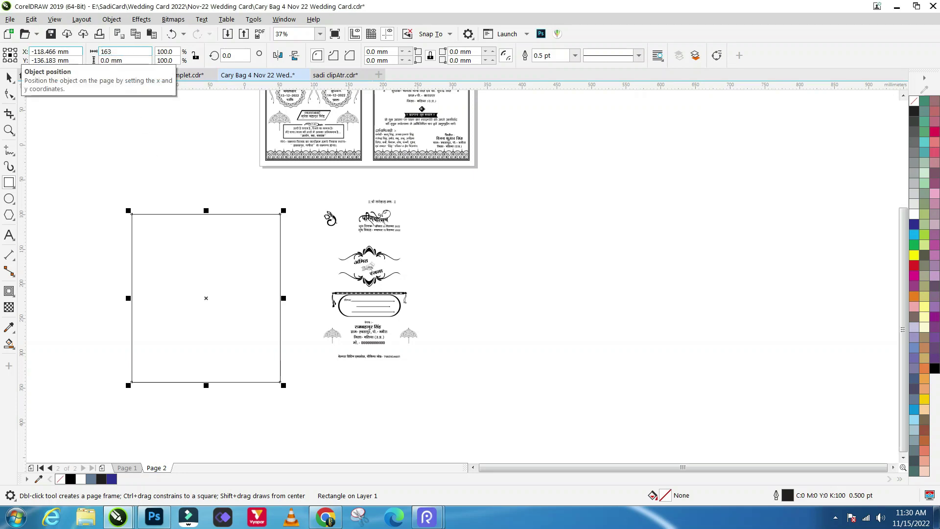
pyautogui.press('Tab')
pyautogui.write('245')
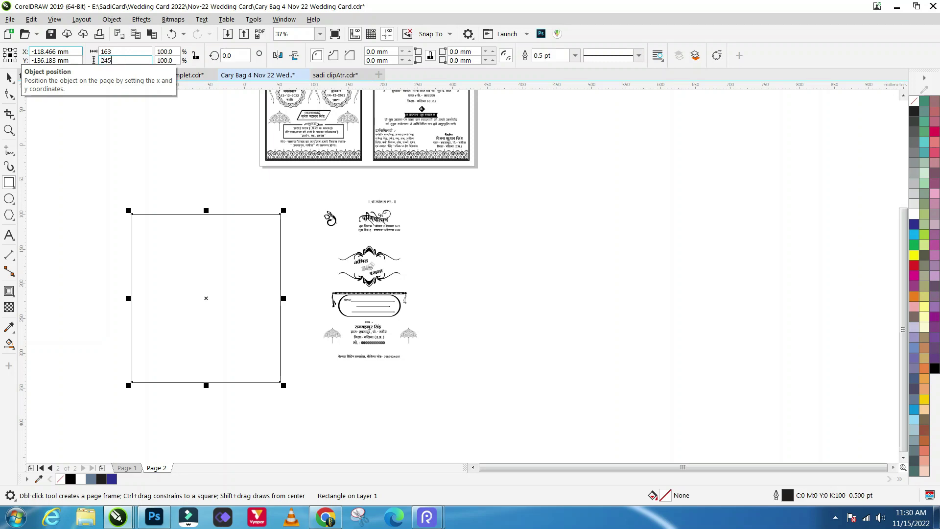
pyautogui.press('Return')
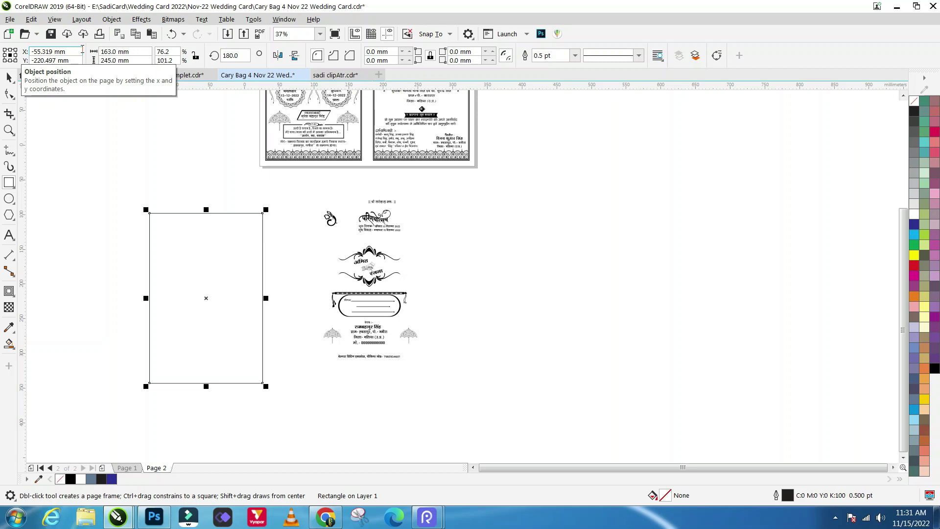
# Step: Duplicate it as a 163 × 43 mm strip across the top
pyautogui.press('space')
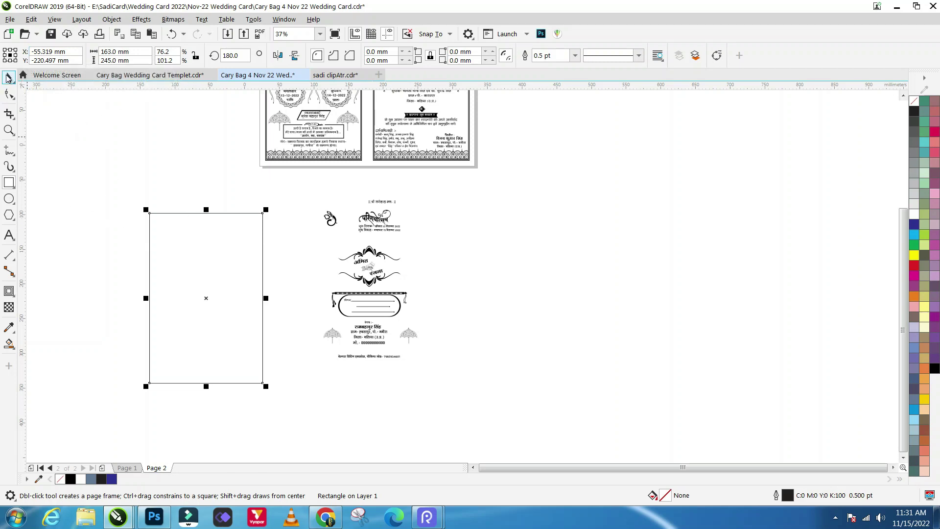
pyautogui.moveTo(206, 387); pyautogui.dragTo(206, 249)
pyautogui.moveTo(133, 61); pyautogui.dragTo(86, 61)
pyautogui.write('5')
pyautogui.press('Return')
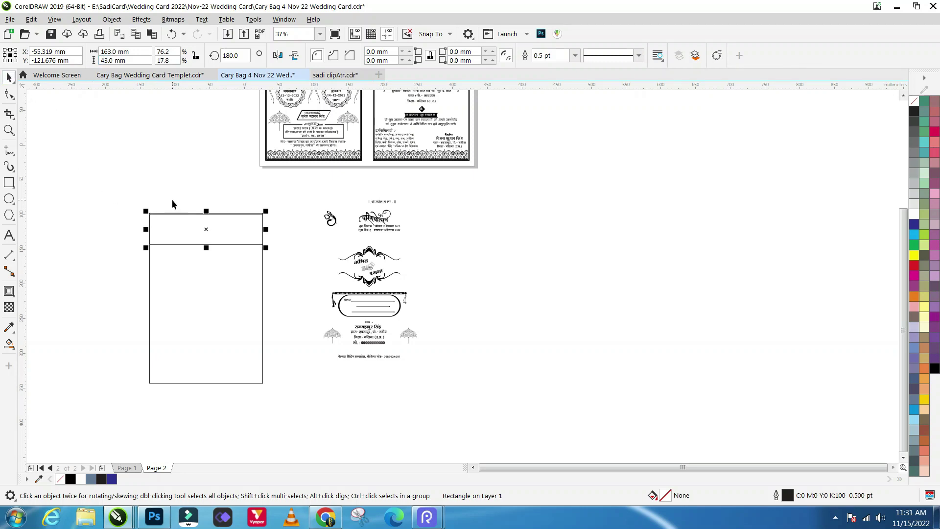
pyautogui.scroll(4, 169, 218)
# Step: Align the strip flush with the bag rectangle's top edge
pyautogui.moveTo(205, 215)
pyautogui.mouseDown()
pyautogui.moveTo(213, 221)
pyautogui.moveTo(214, 208)
pyautogui.mouseUp()
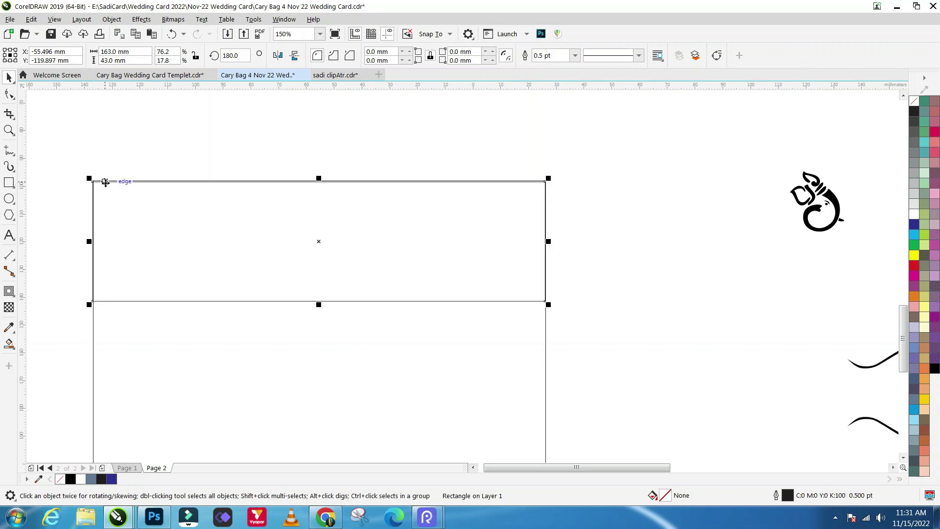
pyautogui.scroll(3, 117, 196)
pyautogui.moveTo(132, 210); pyautogui.dragTo(134, 204)
pyautogui.scroll(-2, 134, 204)
pyautogui.scroll(-2, 175, 145)
pyautogui.scroll(-2, 209, 140)
pyautogui.click(67, 194)
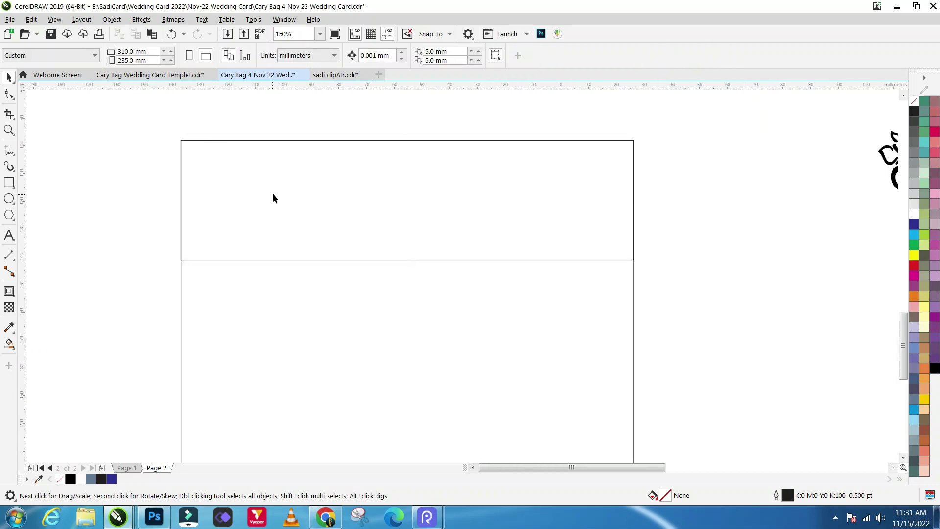
pyautogui.scroll(-2, 294, 194)
# Step: Move the upper strip down into a middle band left-aligned with the bag outline
pyautogui.click(323, 194)
pyautogui.moveTo(323, 190); pyautogui.dragTo(323, 260)
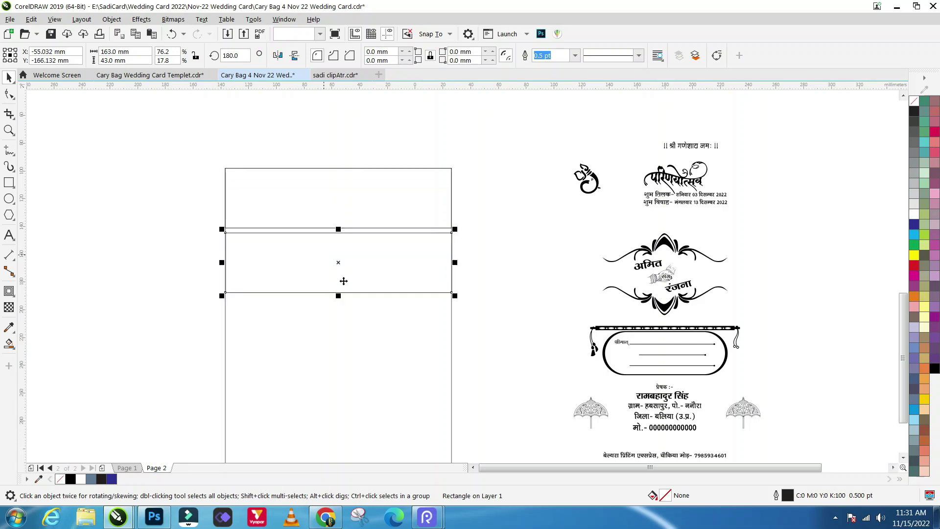
pyautogui.scroll(2, 463, 279)
pyautogui.scroll(1, 463, 279)
pyautogui.scroll(-3, 463, 248)
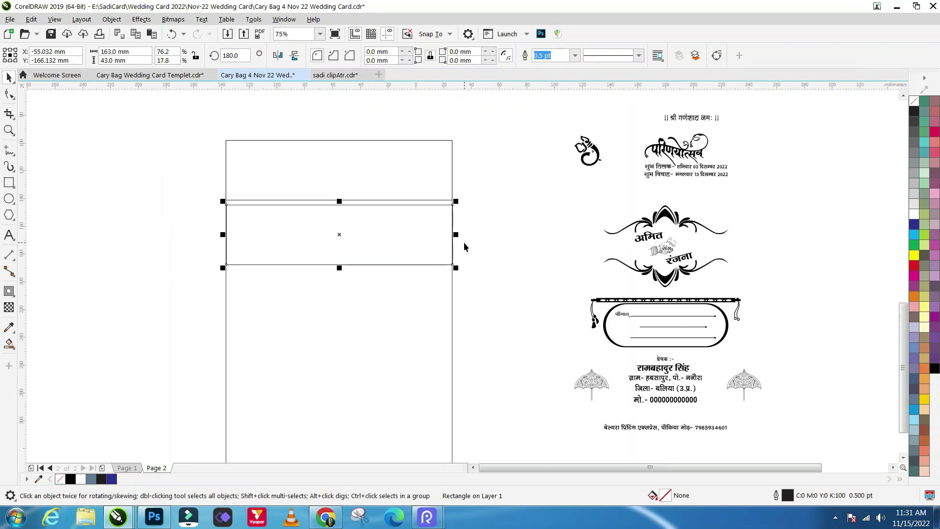
pyautogui.keyDown('shift'); pyautogui.click(405, 340); pyautogui.keyUp('shift')
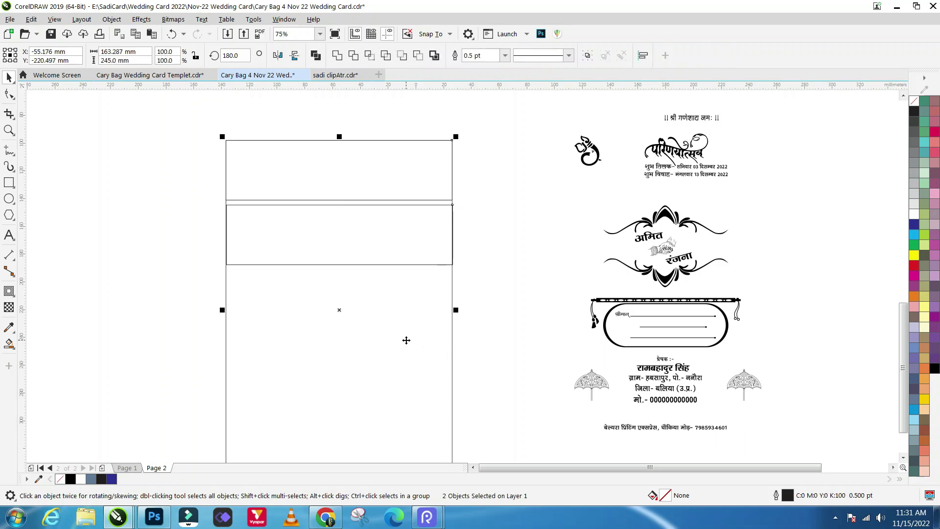
pyautogui.press('l')
pyautogui.click(520, 291)
pyautogui.click(395, 235)
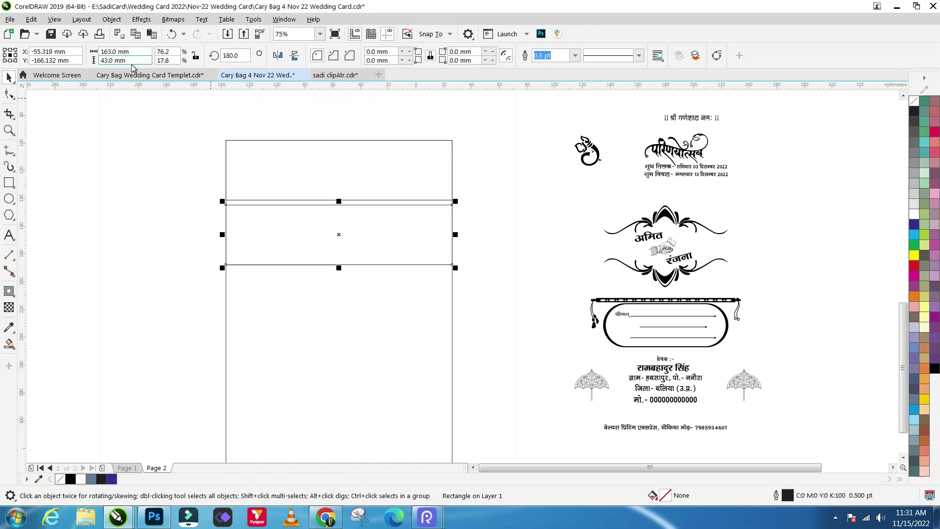
# Step: Make the band 41 mm wide and align it to the bag outline's right edge
pyautogui.click(120, 52)
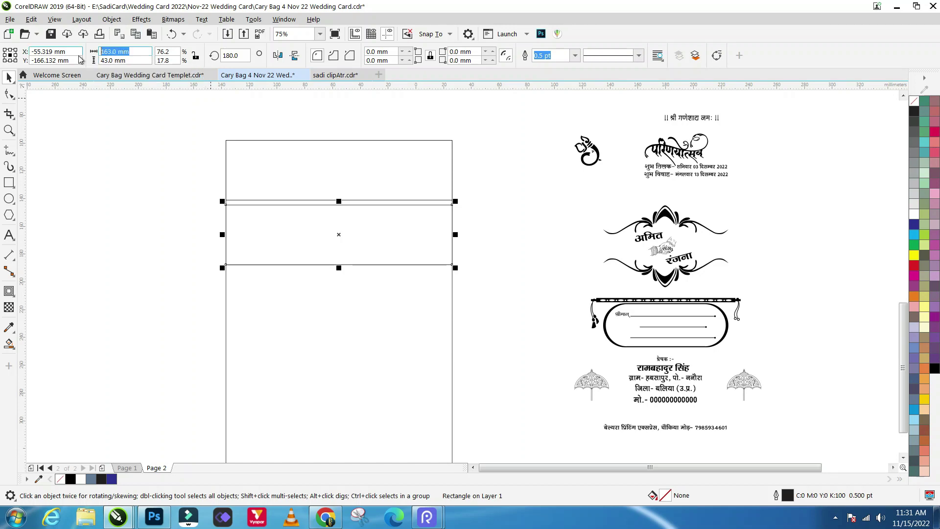
pyautogui.write('41')
pyautogui.press('Return')
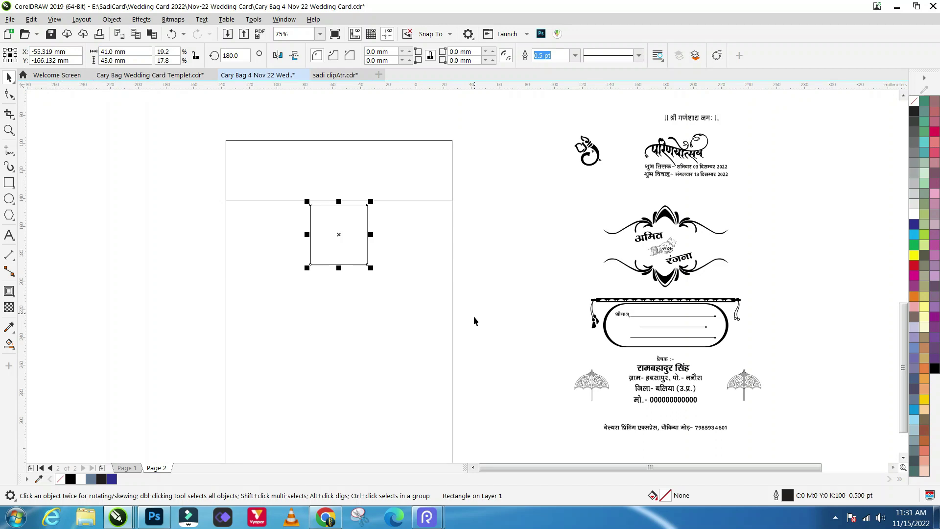
pyautogui.click(419, 244)
pyautogui.press('r')
pyautogui.click(517, 260)
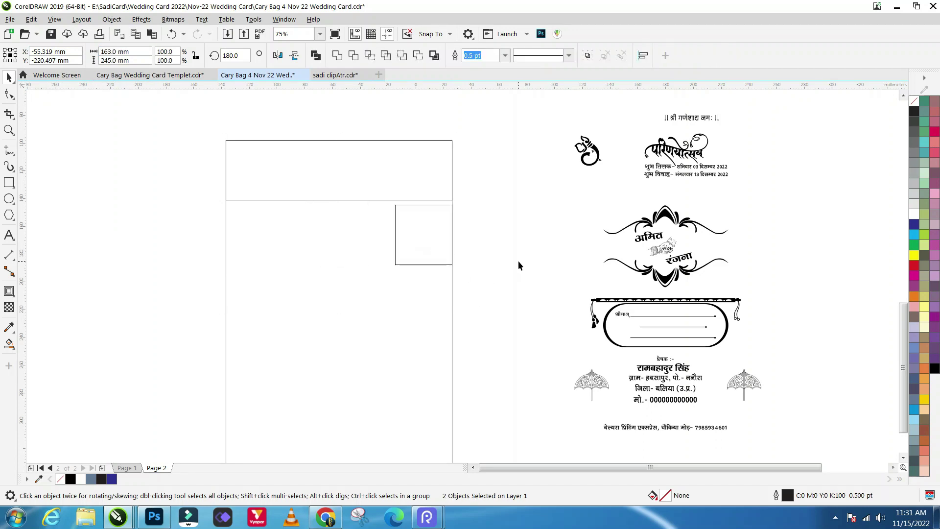
# Step: Draw a circle on the left side of the bag
pyautogui.click(429, 219)
pyautogui.scroll(1, 429, 219)
pyautogui.click(461, 237)
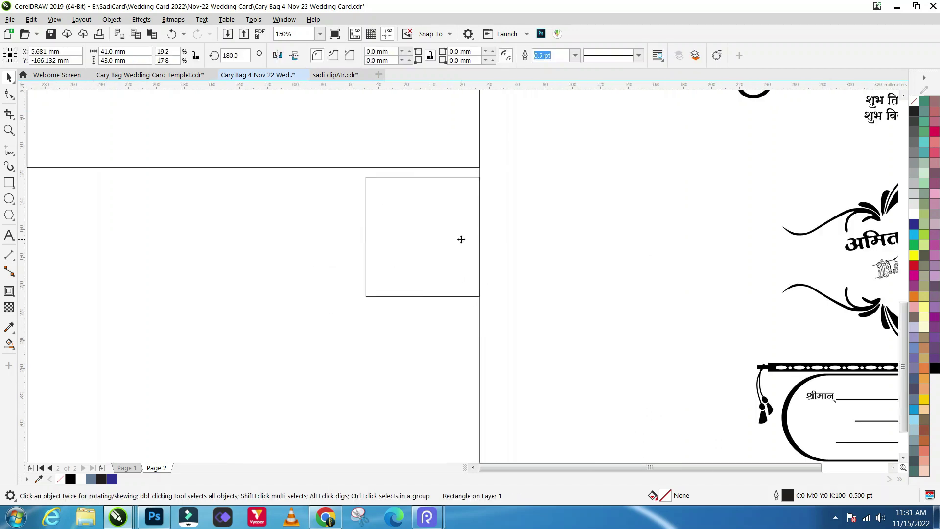
pyautogui.scroll(-1, 521, 251)
pyautogui.click(9, 198)
pyautogui.moveTo(282, 285); pyautogui.dragTo(331, 335)
# Step: Size the circle to 75 × 70 mm and select it together with the bag outline
pyautogui.click(117, 52)
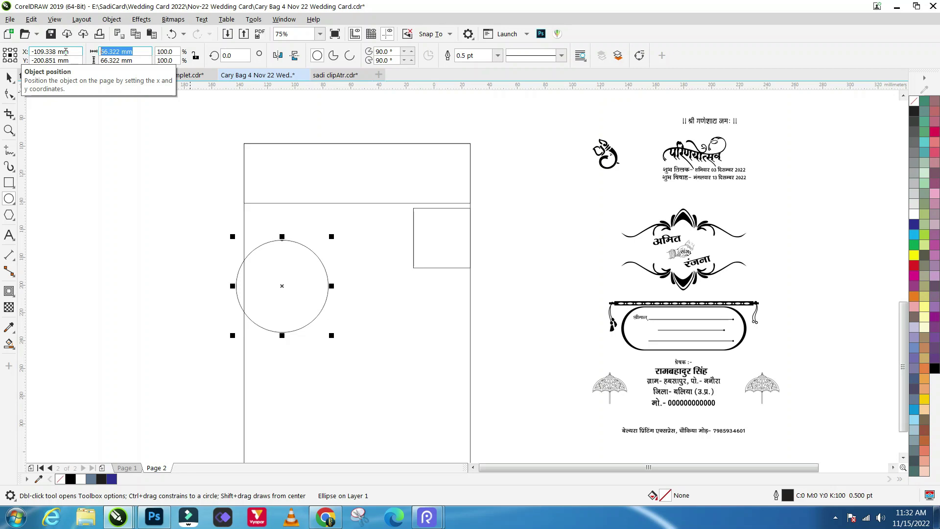
pyautogui.write('75')
pyautogui.press('Tab')
pyautogui.write('70')
pyautogui.press('Return')
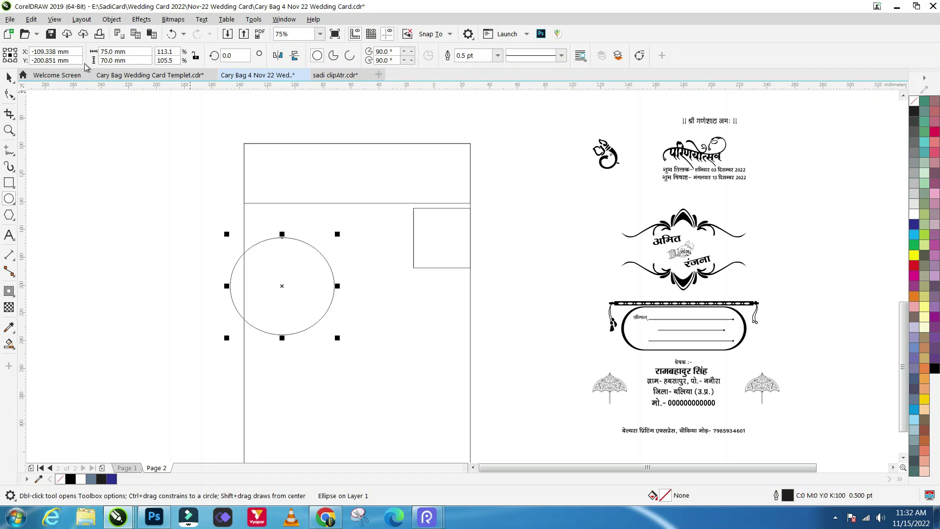
pyautogui.click(9, 77)
pyautogui.keyDown('shift'); pyautogui.click(396, 343); pyautogui.keyUp('shift')
# Step: Centre the circle in the bag, then move it up into its final position
pyautogui.press('c')
pyautogui.press('e')
pyautogui.click(140, 258)
pyautogui.click(365, 323)
pyautogui.moveTo(365, 323); pyautogui.dragTo(357, 264)
pyautogui.scroll(4, 352, 219)
pyautogui.moveTo(353, 219); pyautogui.dragTo(364, 279)
pyautogui.scroll(-4, 251, 193)
# Step: Delete the small box and the top header strip
pyautogui.click(363, 228)
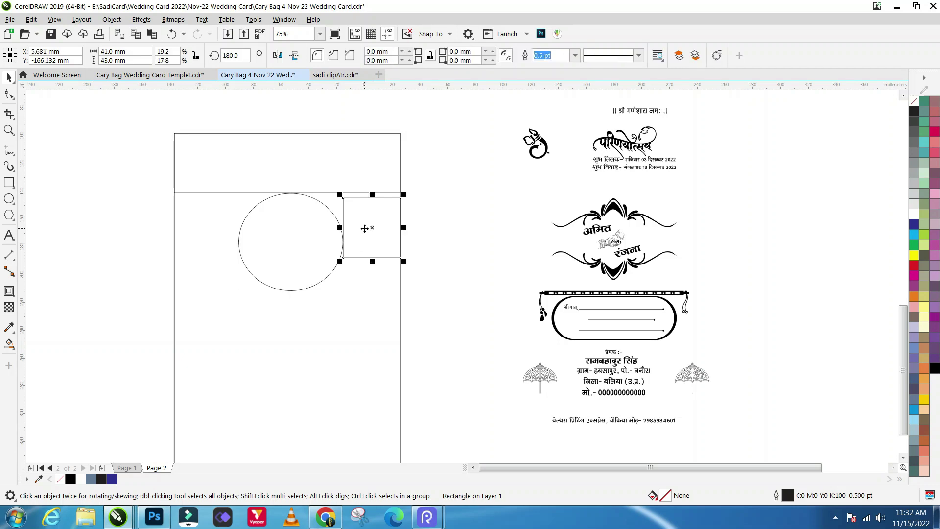
pyautogui.press('Delete')
pyautogui.click(356, 155)
pyautogui.press('Delete')
pyautogui.scroll(-2, 418, 186)
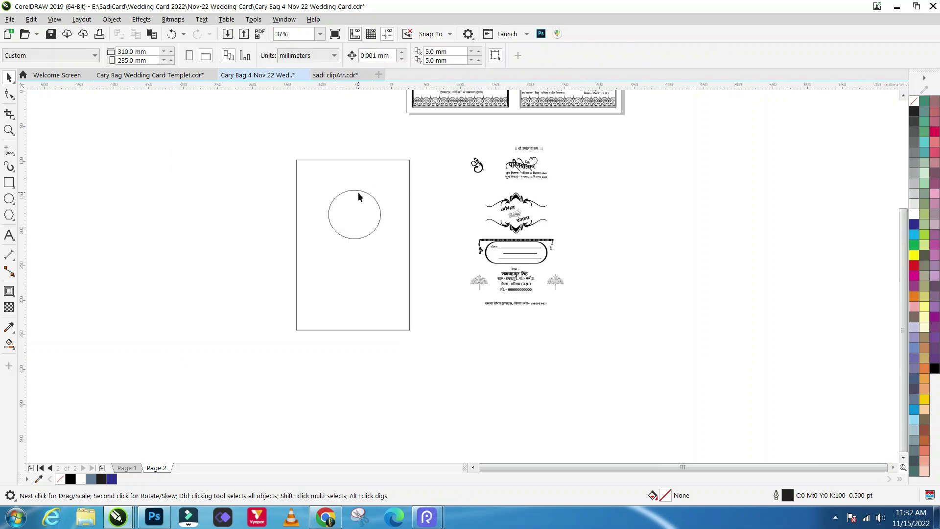
pyautogui.scroll(2, 344, 189)
# Step: Add a one-step inside contour 8.2 mm in from the bag outline
pyautogui.click(310, 168)
pyautogui.click(9, 291)
pyautogui.moveTo(274, 132); pyautogui.dragTo(263, 152)
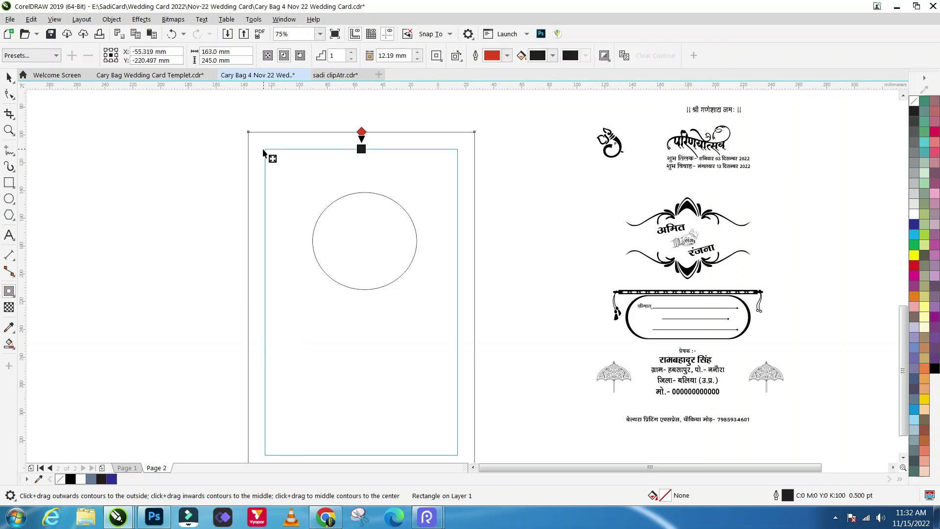
pyautogui.doubleClick(404, 55)
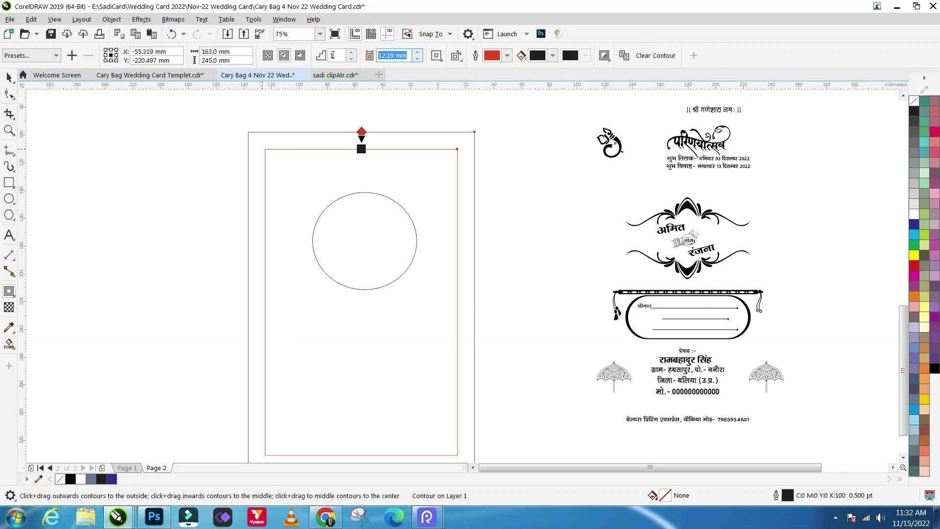
pyautogui.write('8.')
pyautogui.write('2')
pyautogui.press('Return')
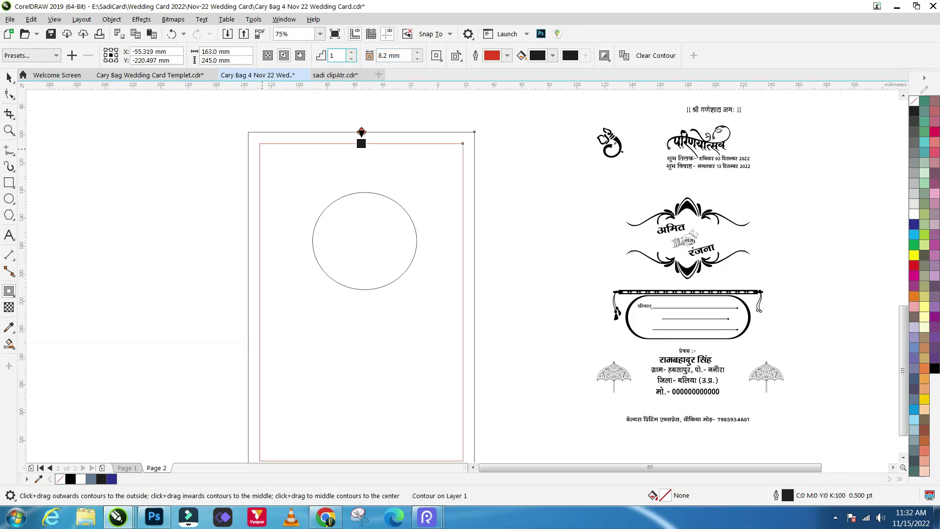
pyautogui.click(9, 77)
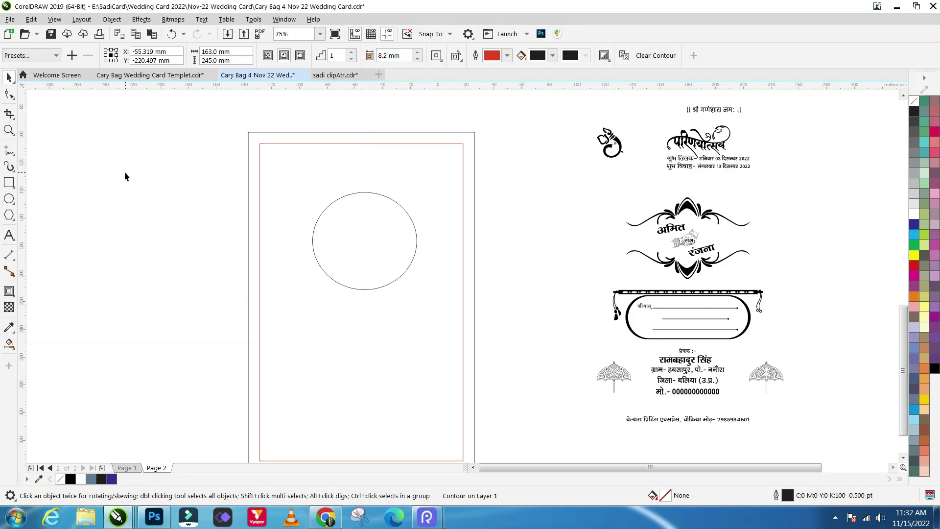
pyautogui.click(309, 227)
pyautogui.scroll(-2, 308, 226)
# Step: Group the bag outline, contour and circle, and move the group to the right
pyautogui.moveTo(412, 370); pyautogui.dragTo(425, 388)
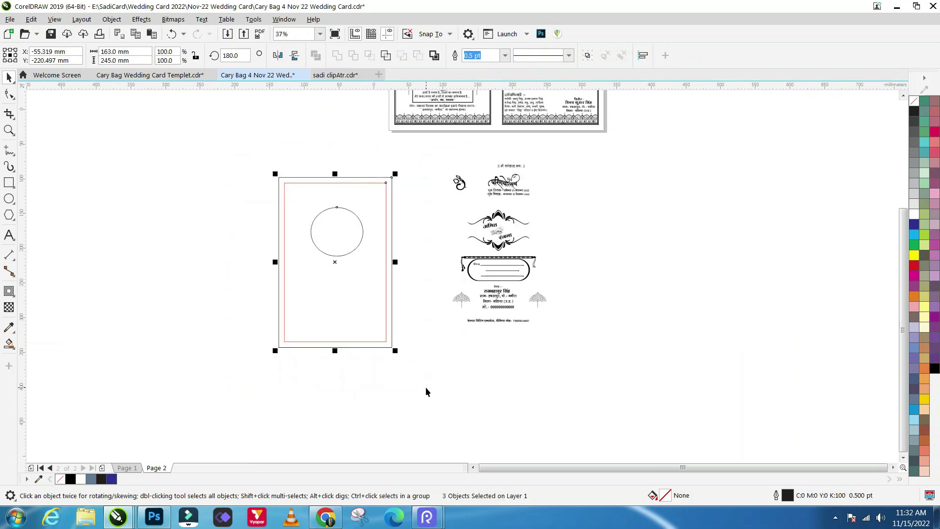
pyautogui.hotkey('ctrl', 'g')
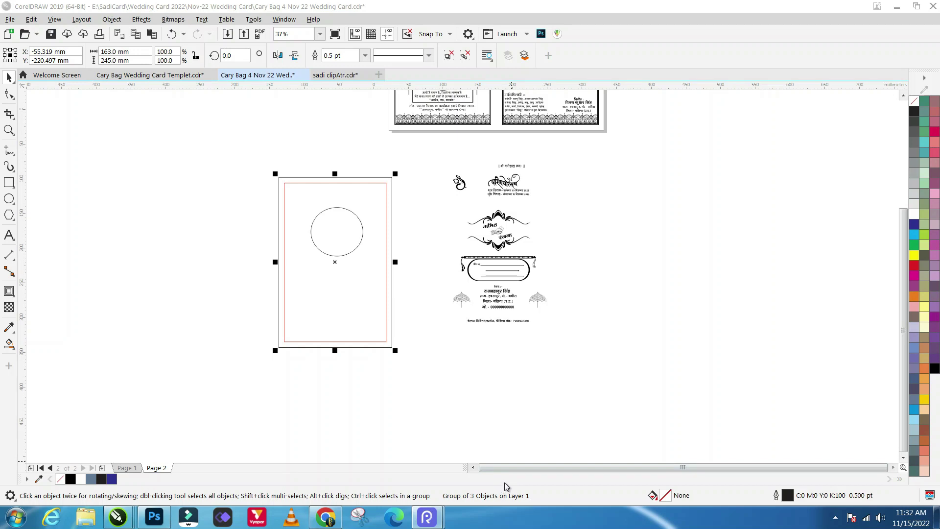
pyautogui.click(305, 231)
pyautogui.moveTo(332, 256); pyautogui.dragTo(556, 248)
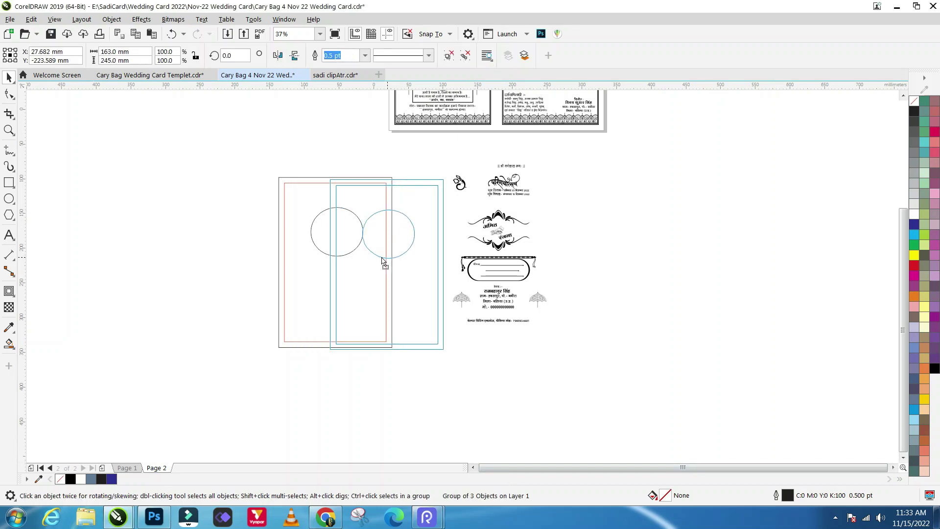
pyautogui.moveTo(556, 248); pyautogui.dragTo(623, 246)
pyautogui.scroll(2, 641, 195)
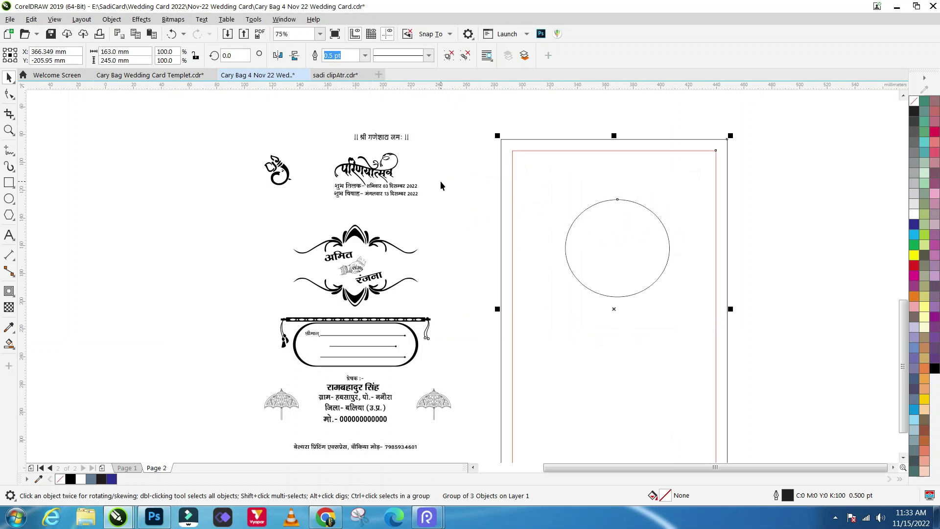
# Step: Copy the two-page wedding card beside the bag, ungroup it, and delete the left page
pyautogui.click(437, 220)
pyautogui.moveTo(438, 225); pyautogui.dragTo(314, 146)
pyautogui.scroll(-2, 315, 148)
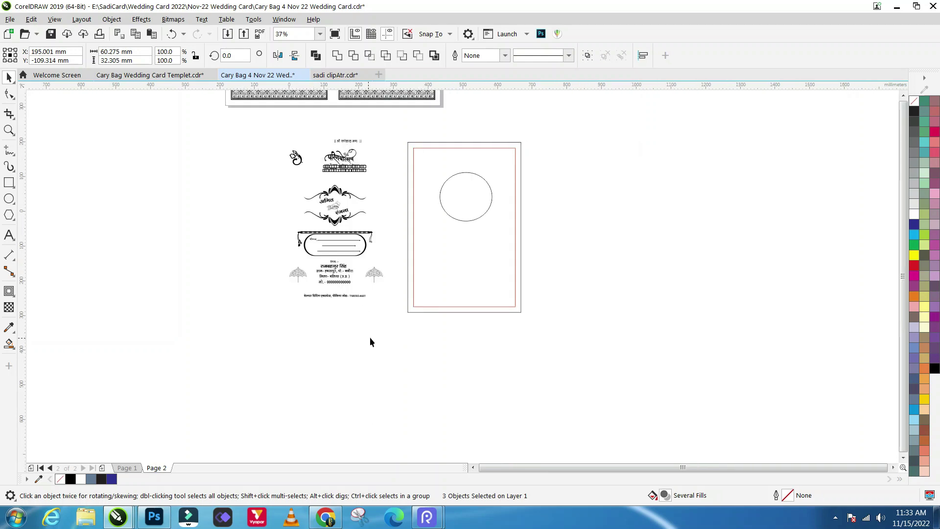
pyautogui.scroll(-2, 369, 339)
pyautogui.click(370, 217)
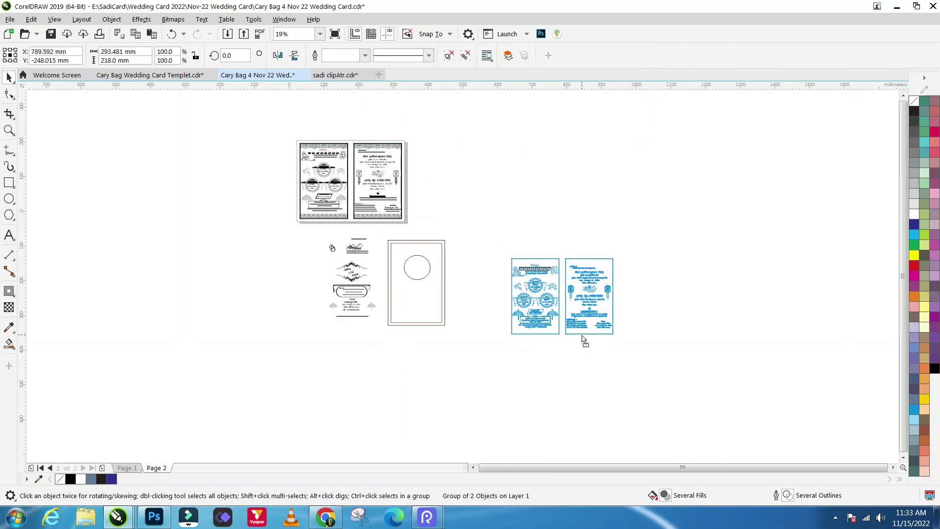
pyautogui.moveTo(369, 217); pyautogui.dragTo(546, 325)
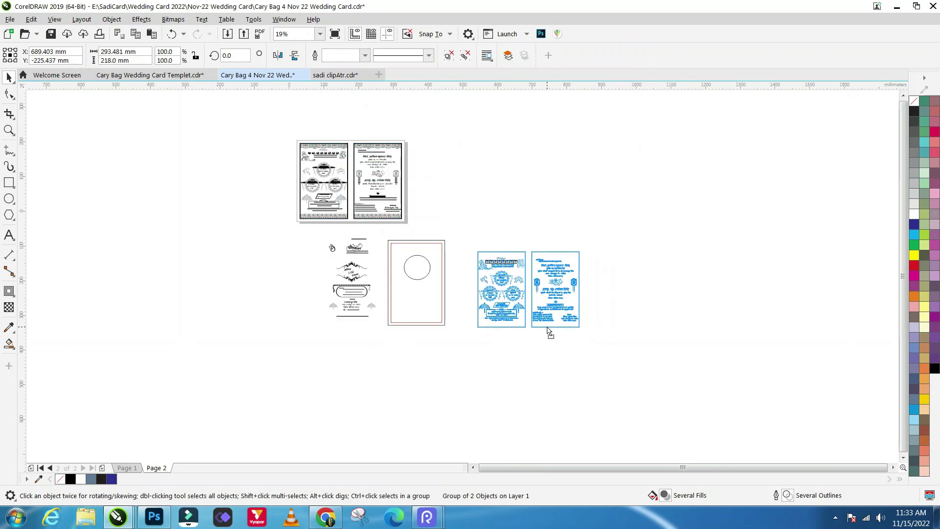
pyautogui.click(451, 57)
pyautogui.click(557, 266)
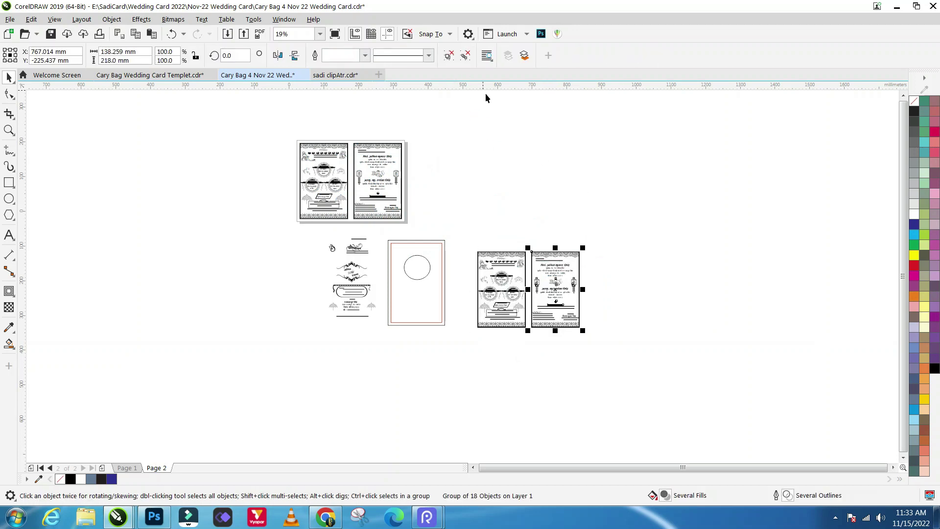
pyautogui.click(645, 266)
pyautogui.moveTo(463, 236); pyautogui.dragTo(528, 373)
pyautogui.press('Delete')
# Step: Delete the middle content and header text from the copied card page
pyautogui.scroll(2, 574, 309)
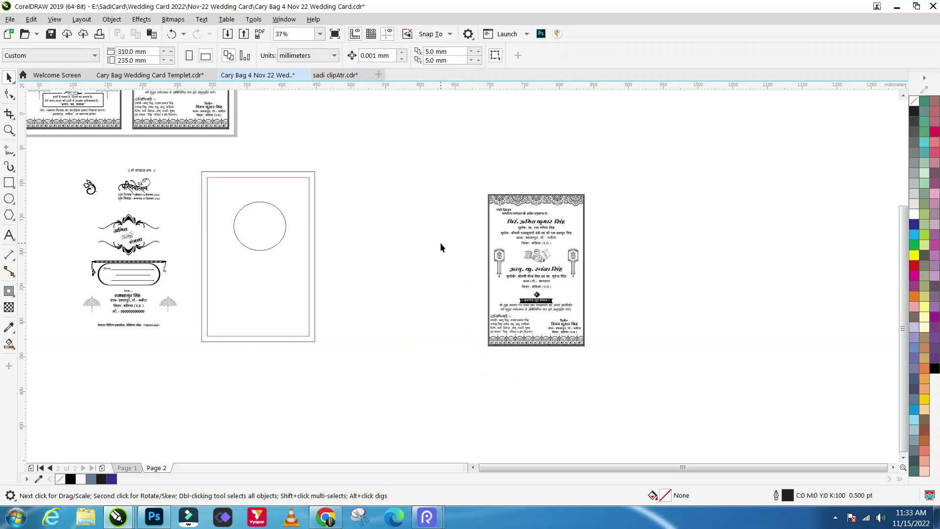
pyautogui.moveTo(649, 339); pyautogui.dragTo(676, 341)
pyautogui.press('Delete')
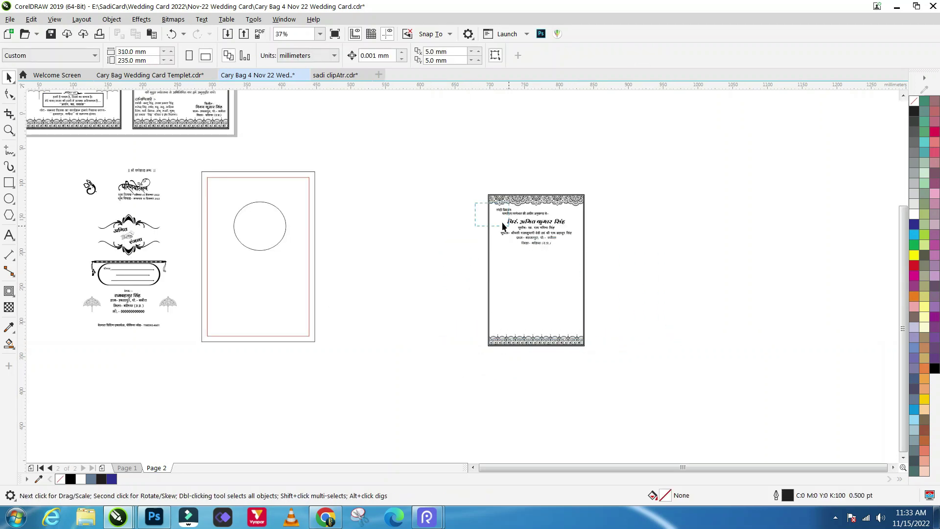
pyautogui.moveTo(503, 226); pyautogui.dragTo(633, 272)
pyautogui.press('Delete')
# Step: Extract the lace border from the card's PowerClip frame and move it to the bag's bottom edge
pyautogui.click(532, 302)
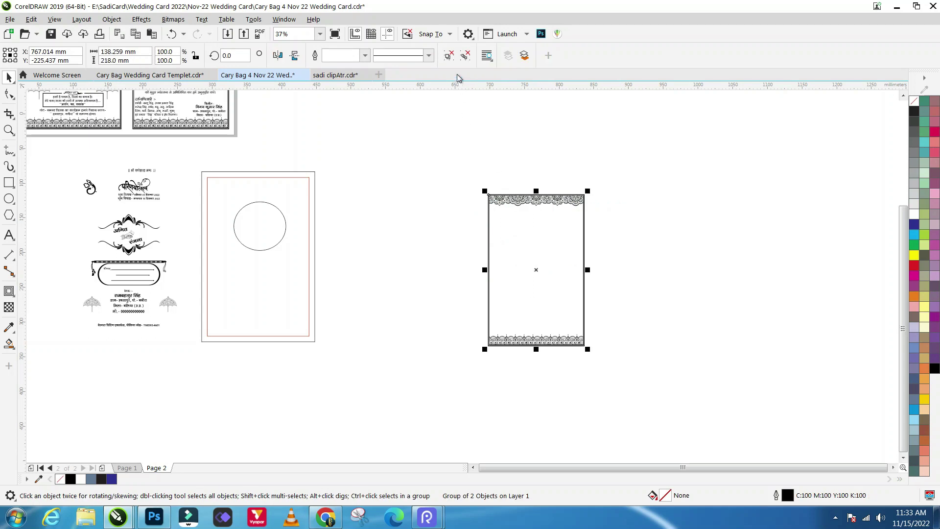
pyautogui.doubleClick(552, 275)
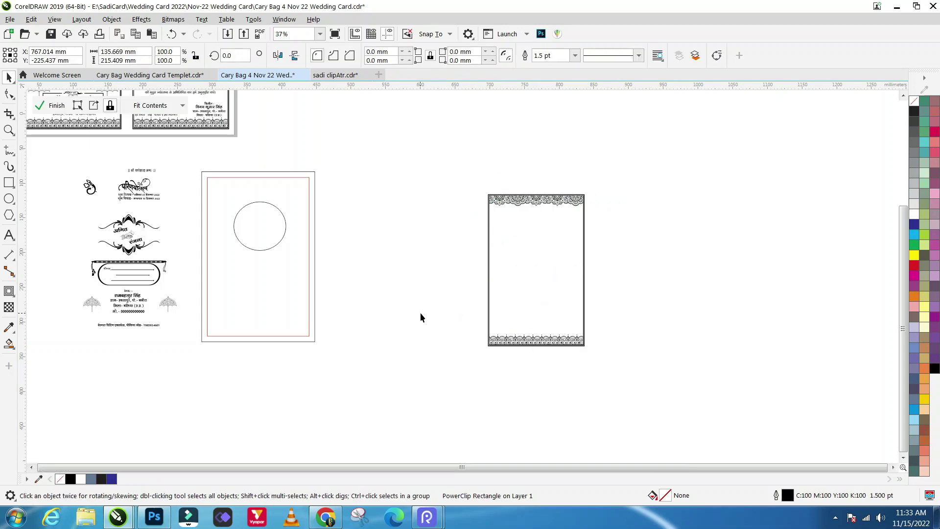
pyautogui.moveTo(405, 310); pyautogui.dragTo(697, 400)
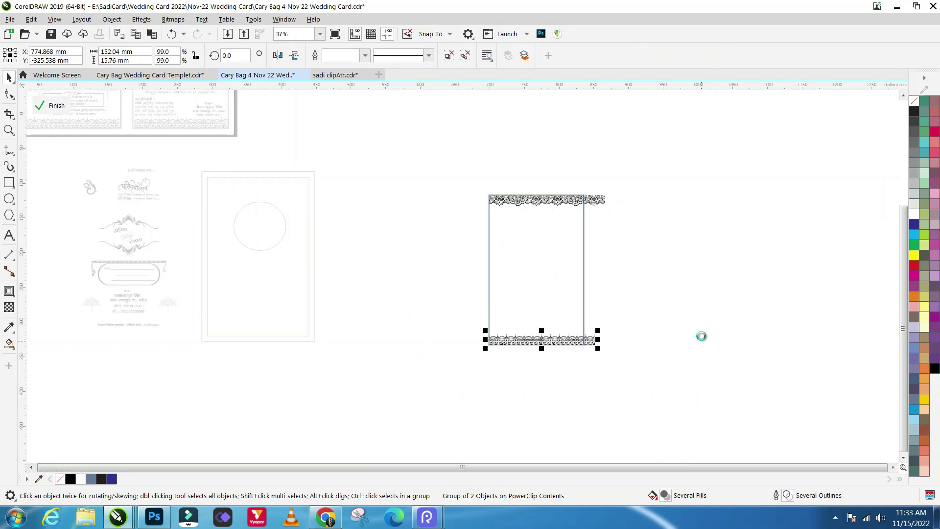
pyautogui.click(696, 338)
pyautogui.click(433, 169)
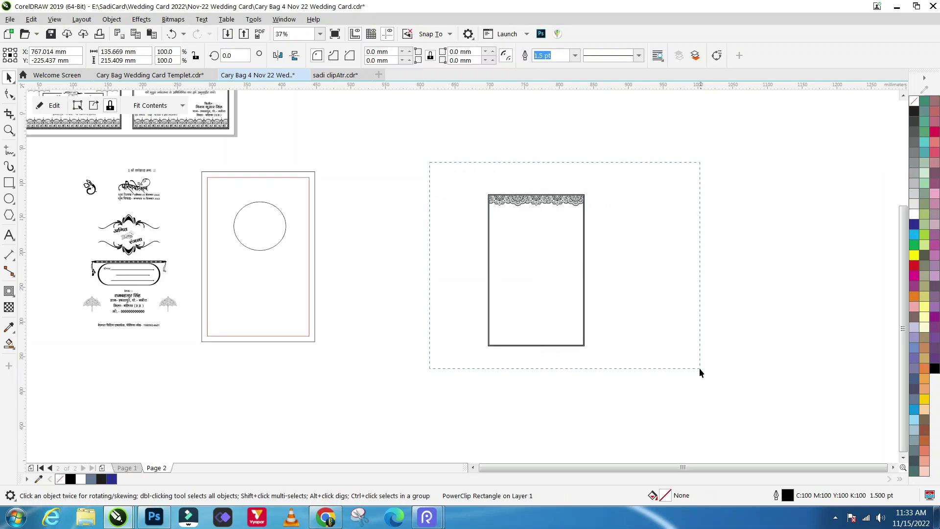
pyautogui.moveTo(699, 368); pyautogui.dragTo(709, 378)
pyautogui.press('Delete')
pyautogui.click(525, 333)
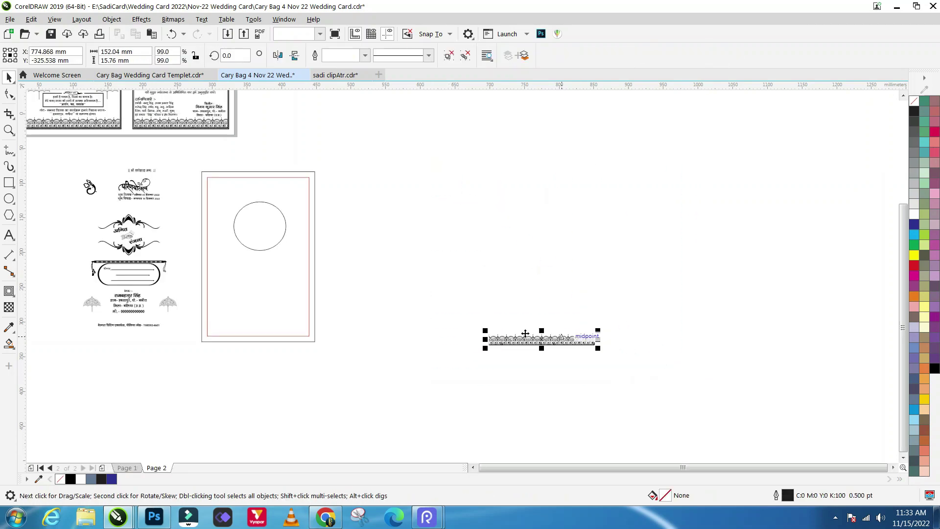
pyautogui.moveTo(525, 333); pyautogui.dragTo(247, 336)
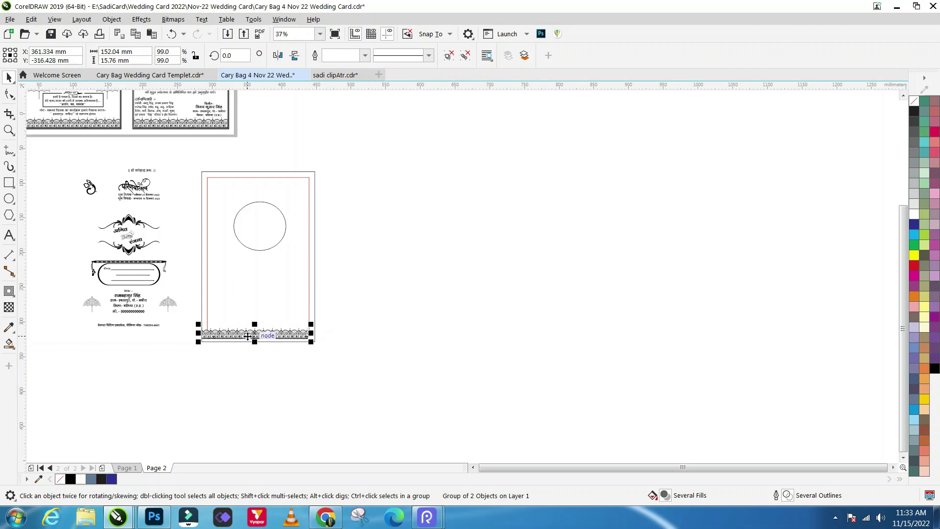
# Step: Centre the lace border horizontally on the bag and nudge it up inside the contour
pyautogui.scroll(3, 230, 348)
pyautogui.keyDown('shift'); pyautogui.click(329, 237); pyautogui.keyUp('shift')
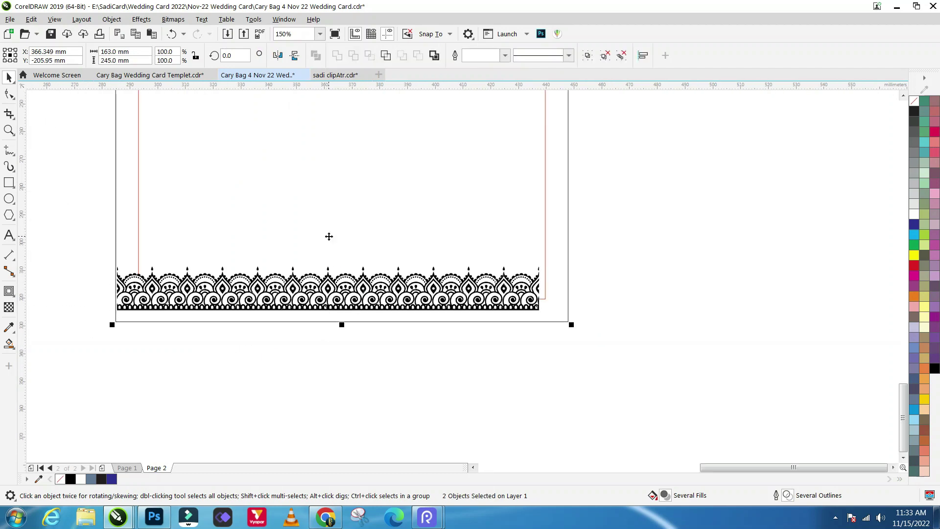
pyautogui.press('c')
pyautogui.hotkey('ctrl', 'g')
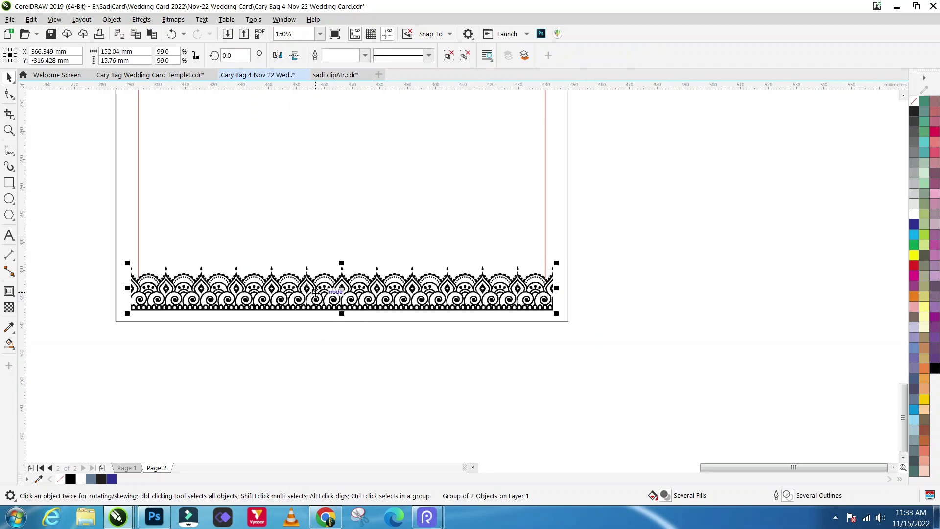
pyautogui.scroll(2, 315, 292)
pyautogui.moveTo(309, 294); pyautogui.dragTo(308, 262)
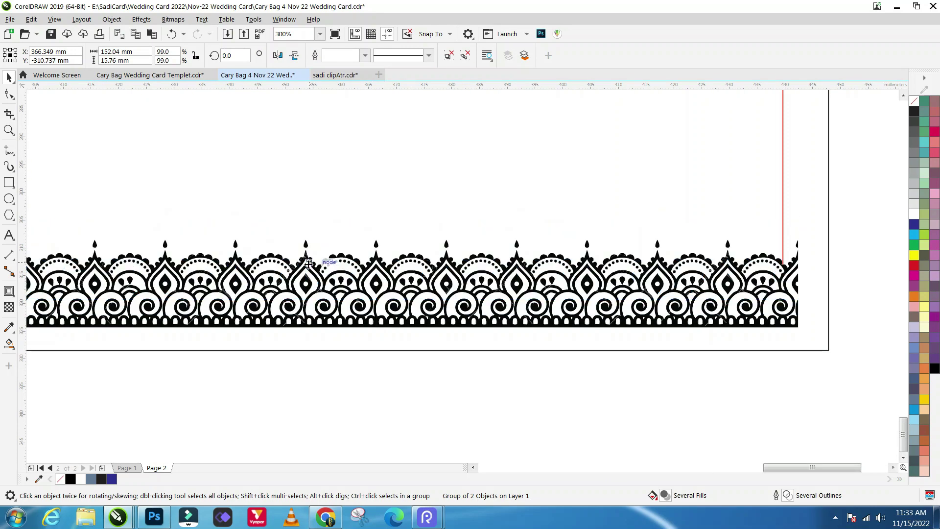
pyautogui.scroll(-2, 342, 276)
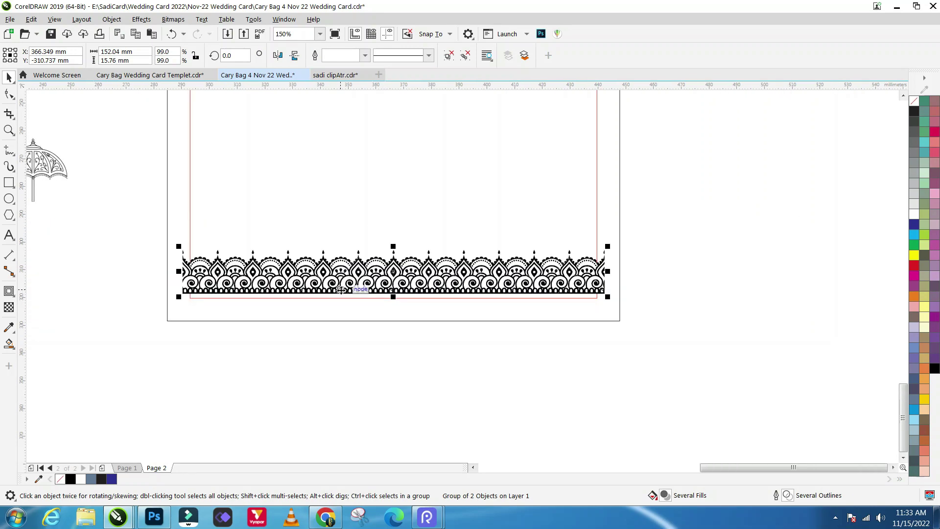
pyautogui.scroll(2, 341, 290)
pyautogui.moveTo(363, 278); pyautogui.dragTo(366, 269)
pyautogui.scroll(-2, 350, 240)
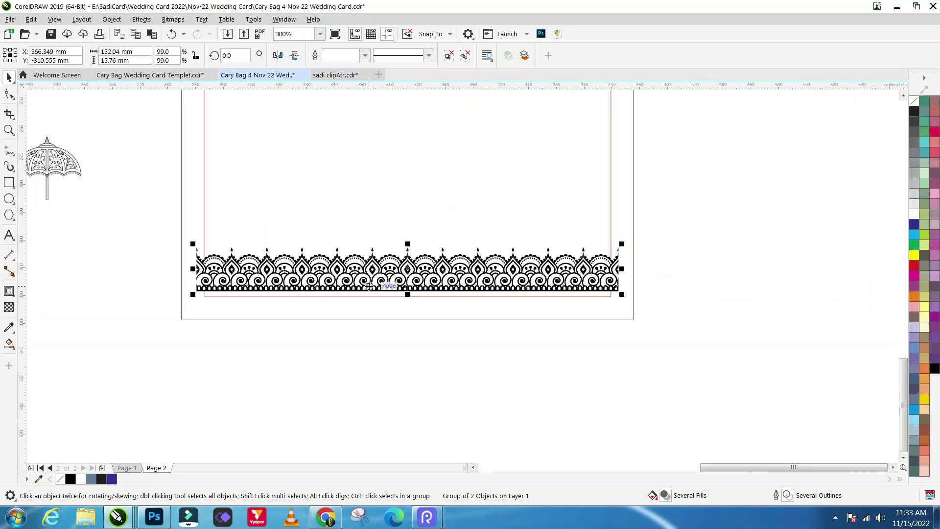
# Step: Move the printer's credit line to just beneath the lace border
pyautogui.keyDown('shift'); pyautogui.click(351, 239); pyautogui.keyUp('shift')
pyautogui.scroll(-2, 424, 322)
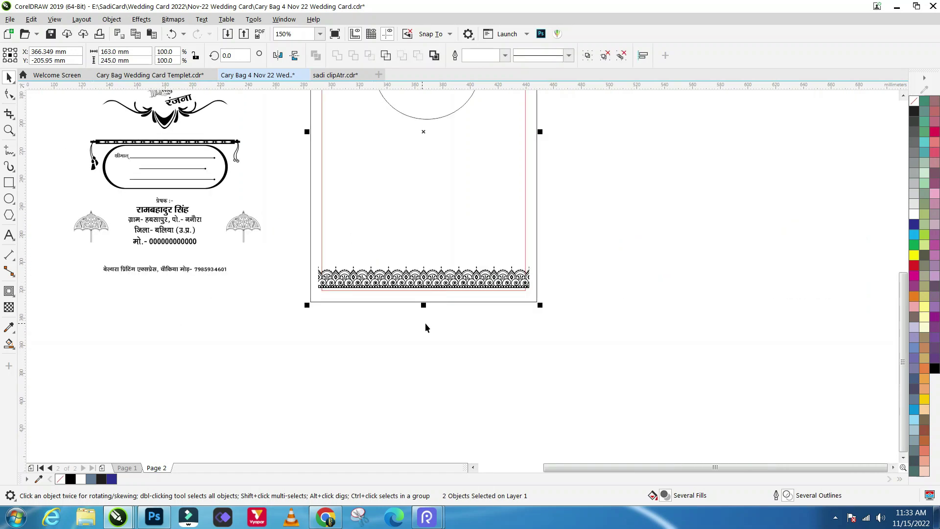
pyautogui.click(180, 283)
pyautogui.moveTo(157, 272); pyautogui.dragTo(400, 299)
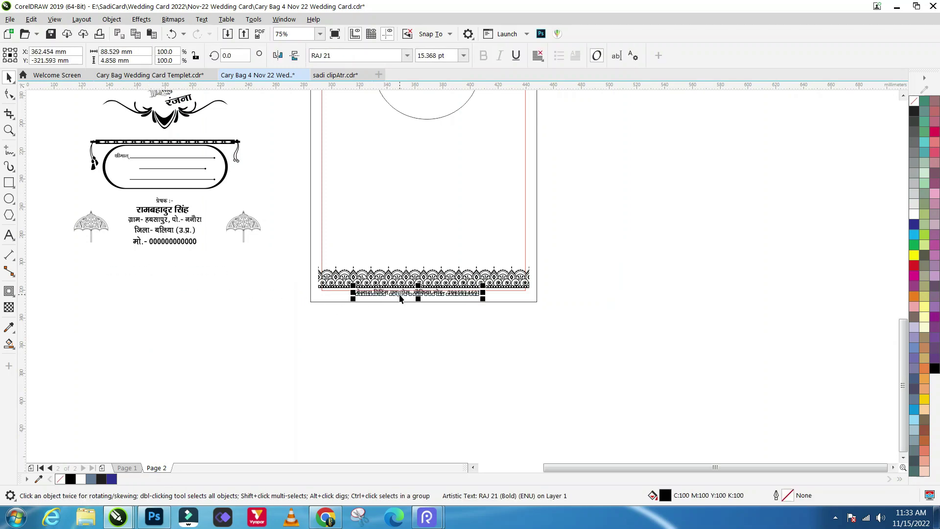
# Step: Align the printer's credit line to the bag's horizontal centre, below the lace border
pyautogui.scroll(4, 399, 298)
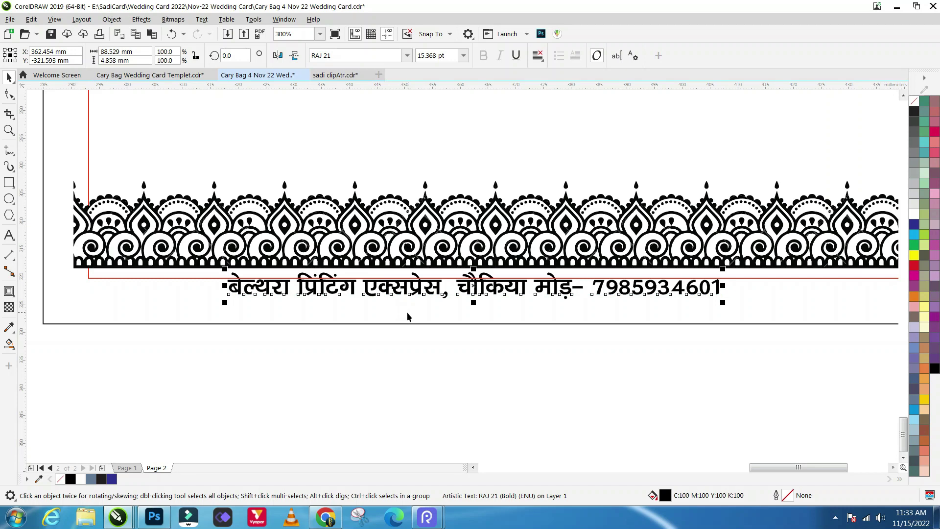
pyautogui.keyDown('shift'); pyautogui.click(408, 311); pyautogui.keyUp('shift')
pyautogui.press('c')
pyautogui.click(499, 374)
pyautogui.click(497, 291)
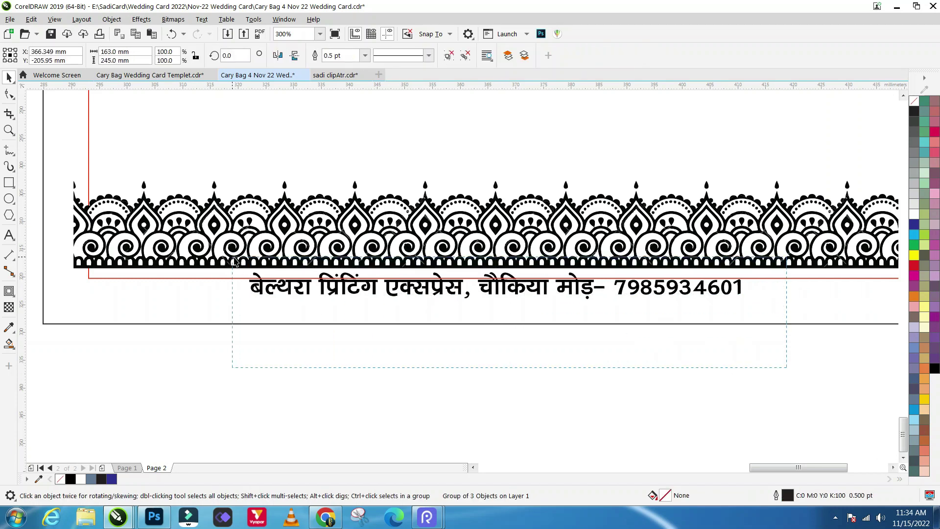
pyautogui.keyDown('ctrl'); pyautogui.click(534, 280); pyautogui.keyUp('ctrl')
pyautogui.scroll(2, 510, 286)
pyautogui.scroll(-1, 509, 286)
pyautogui.scroll(-1, 460, 264)
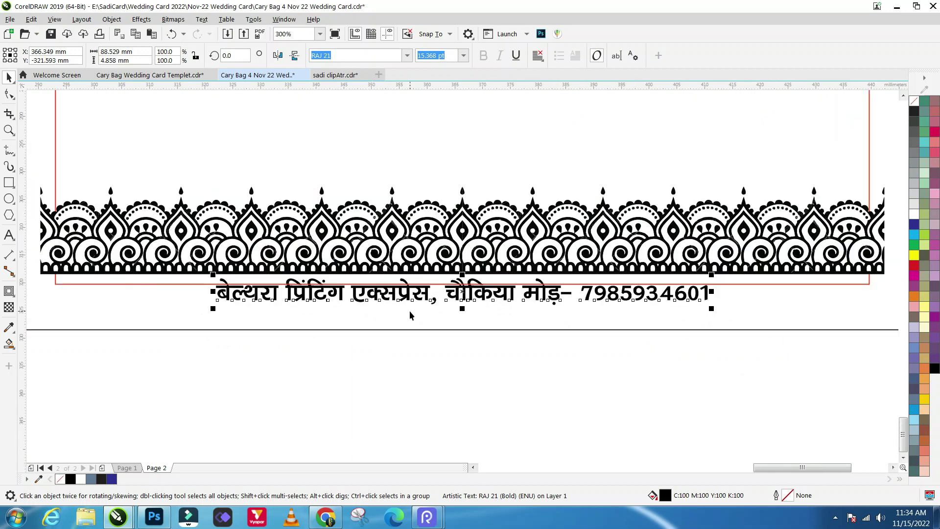
pyautogui.scroll(-2, 407, 238)
pyautogui.click(399, 212)
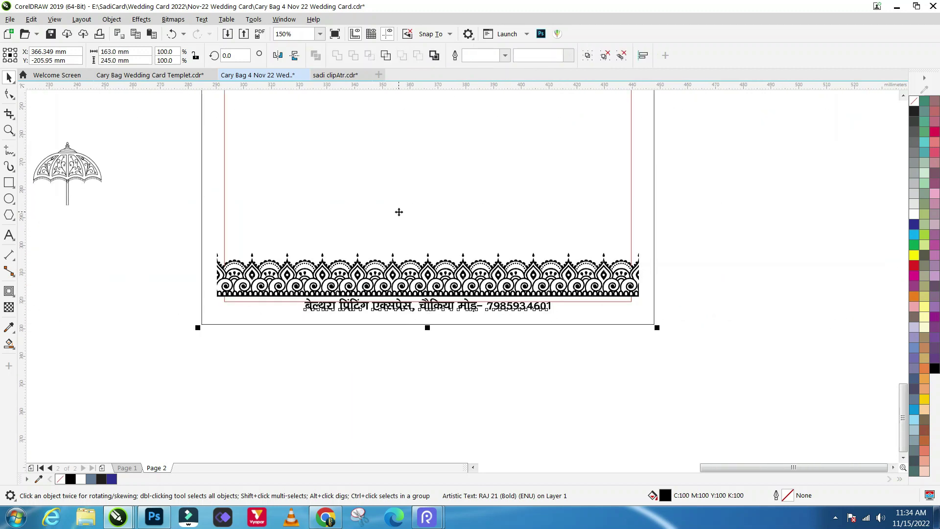
pyautogui.click(415, 380)
pyautogui.scroll(-2, 413, 380)
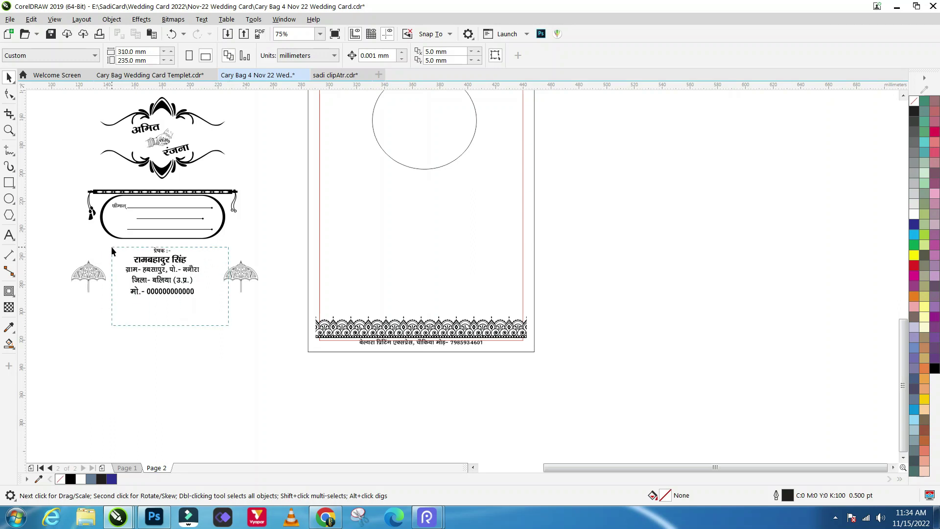
# Step: Move the three-part प्रेषक sender block onto the bag and centre it horizontally
pyautogui.moveTo(204, 309); pyautogui.dragTo(99, 242)
pyautogui.click(195, 334)
pyautogui.click(174, 293)
pyautogui.moveTo(215, 333); pyautogui.dragTo(102, 242)
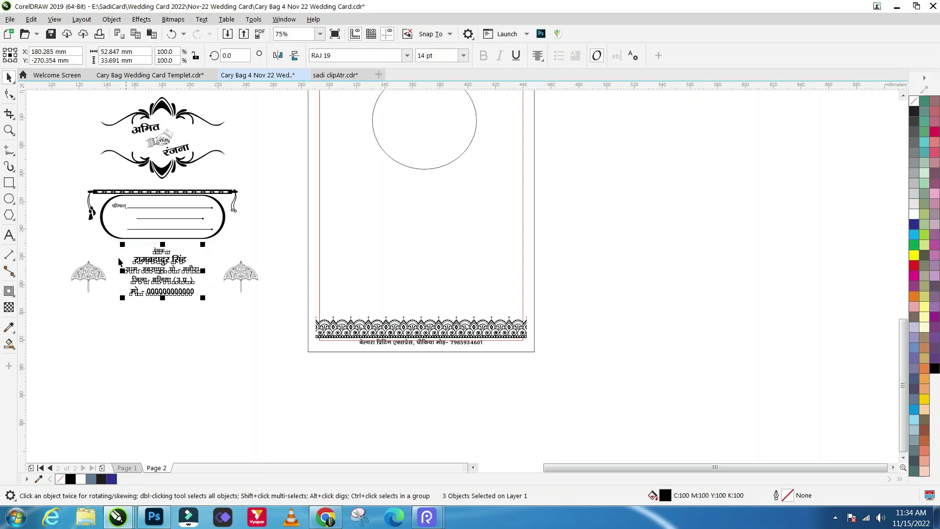
pyautogui.moveTo(165, 274); pyautogui.dragTo(420, 290)
pyautogui.scroll(2, 420, 290)
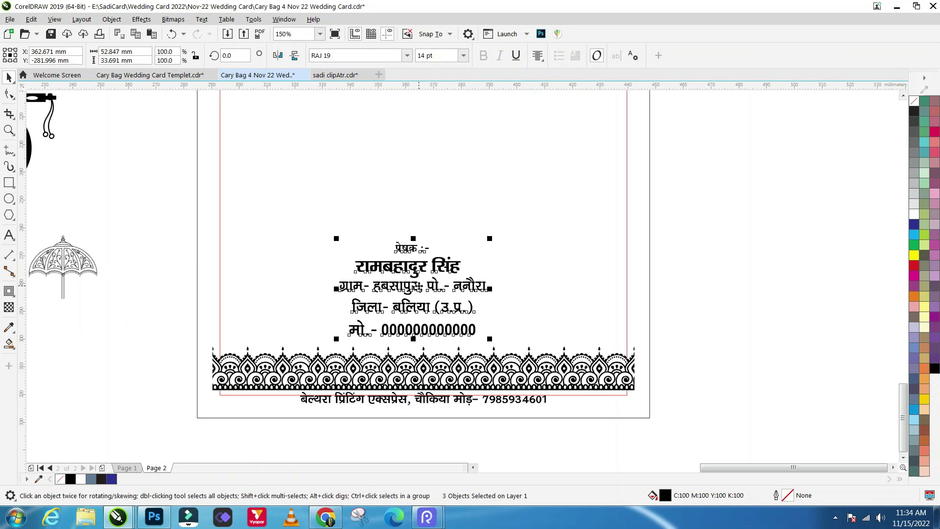
pyautogui.keyDown('shift'); pyautogui.click(291, 273); pyautogui.keyUp('shift')
pyautogui.press('c')
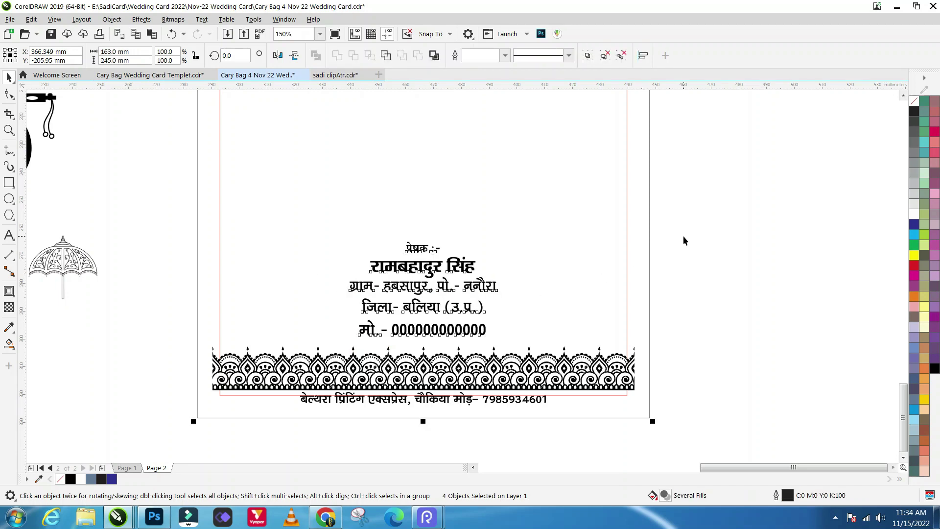
# Step: Enlarge the sender block slightly and lower it to sit just above the lace border
pyautogui.keyDown('shift'); pyautogui.click(367, 281); pyautogui.keyUp('shift')
pyautogui.moveTo(345, 236); pyautogui.dragTo(340, 234)
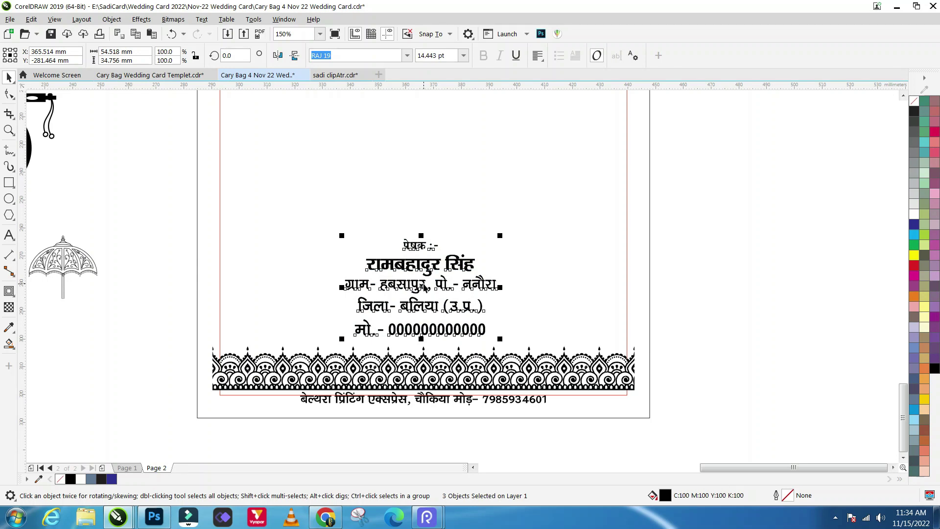
pyautogui.moveTo(424, 287); pyautogui.dragTo(419, 290)
pyautogui.scroll(2, 415, 312)
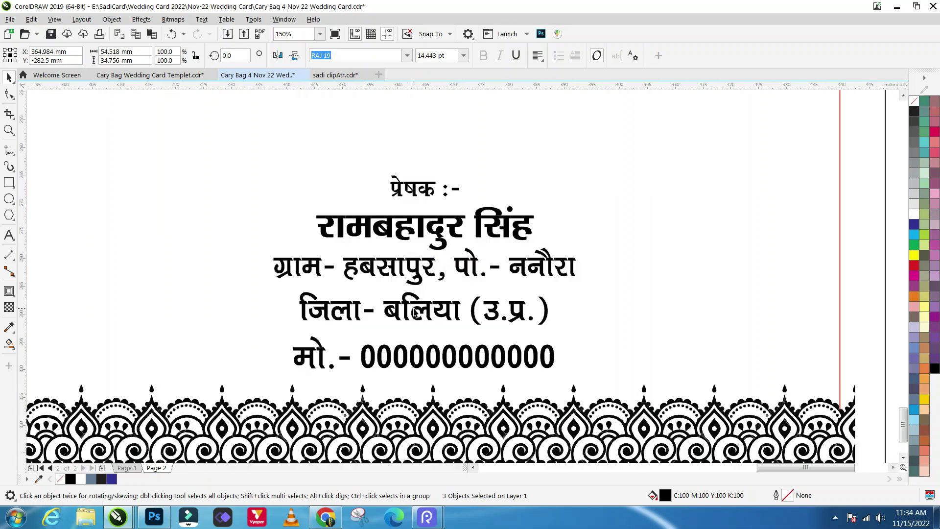
pyautogui.moveTo(425, 272); pyautogui.dragTo(425, 282)
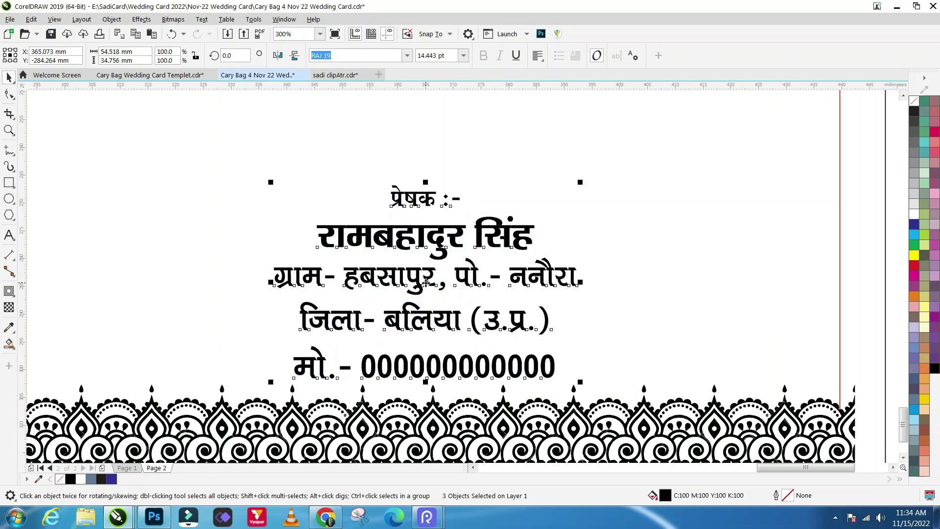
pyautogui.keyDown('shift'); pyautogui.click(211, 248); pyautogui.keyUp('shift')
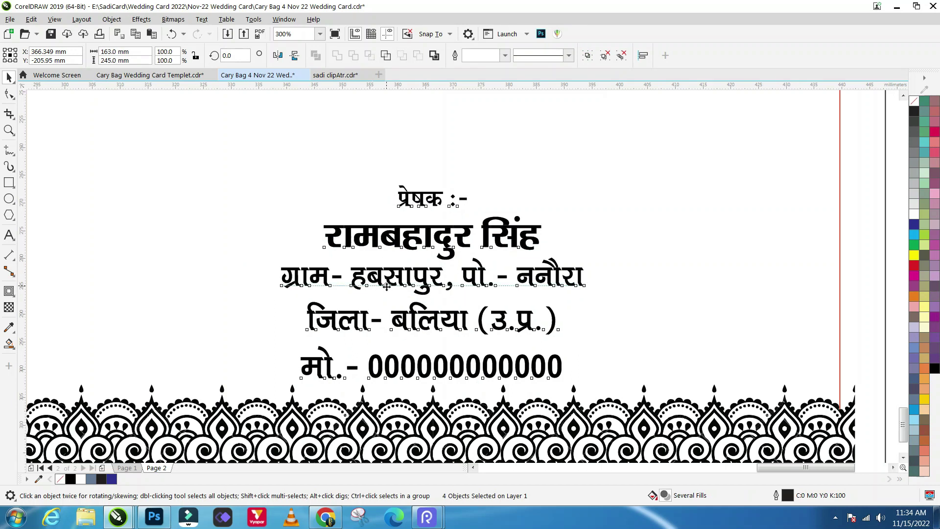
pyautogui.scroll(-2, 387, 286)
pyautogui.scroll(-2, 425, 315)
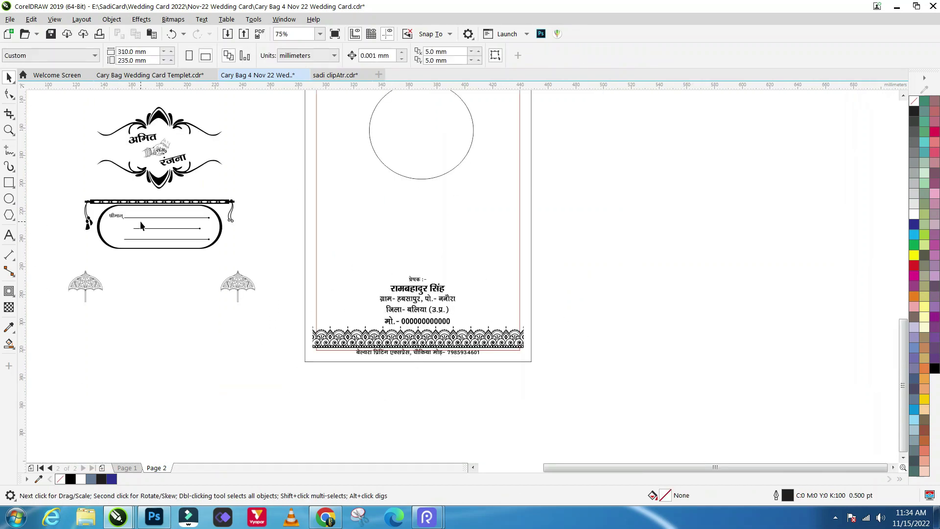
# Step: Move the address-box label group onto the bag and centre it horizontally
pyautogui.moveTo(153, 223); pyautogui.dragTo(409, 243)
pyautogui.scroll(2, 407, 243)
pyautogui.scroll(-2, 403, 241)
pyautogui.scroll(2, 391, 269)
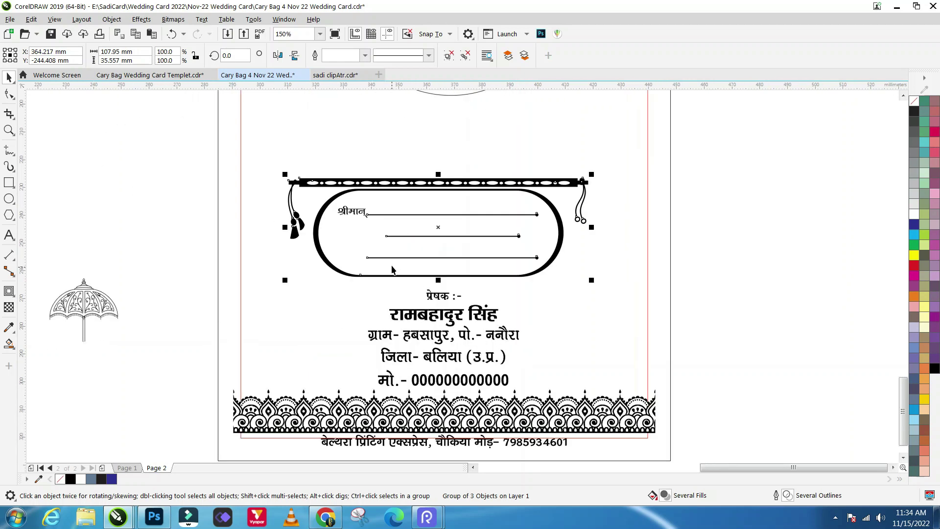
pyautogui.keyDown('shift'); pyautogui.click(331, 324); pyautogui.keyUp('shift')
pyautogui.press('c')
pyautogui.scroll(-2, 425, 341)
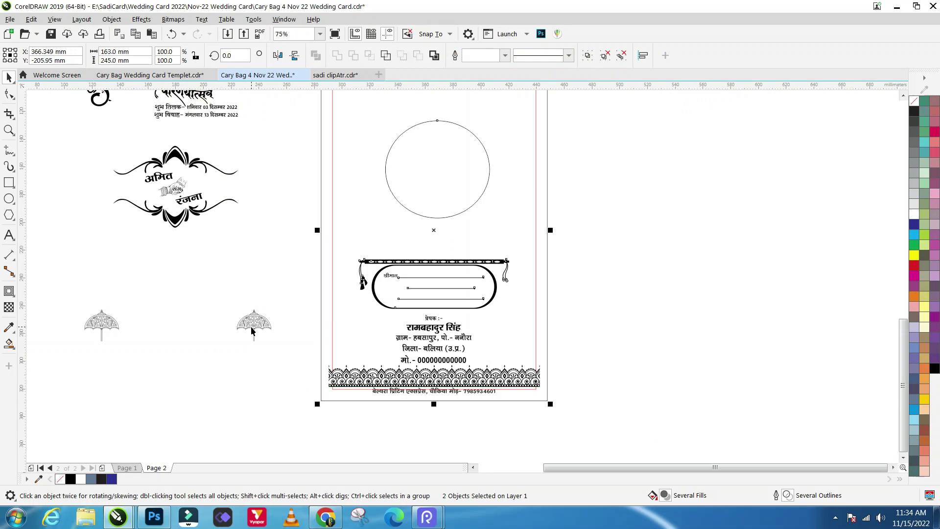
# Step: Place a slightly enlarged umbrella left of the sender text and drop a copy on the right
pyautogui.moveTo(252, 331); pyautogui.dragTo(375, 360)
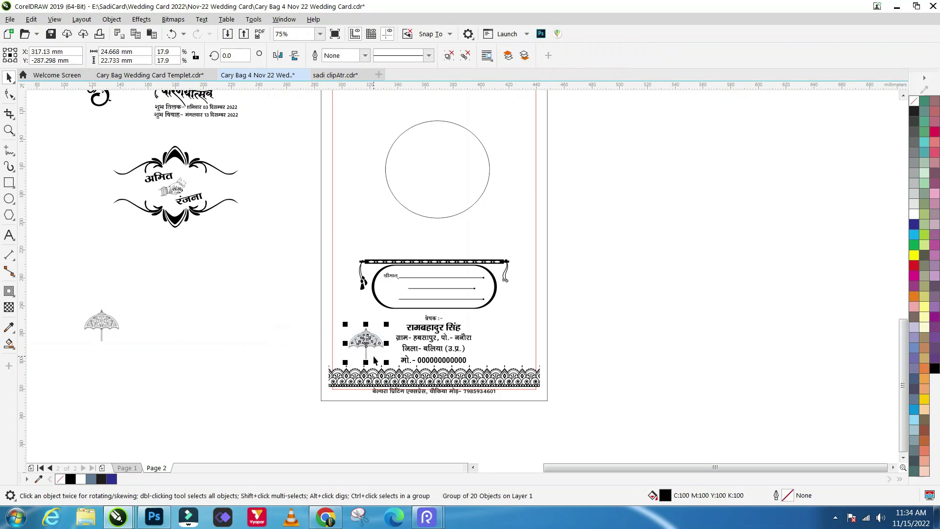
pyautogui.scroll(2, 374, 360)
pyautogui.moveTo(322, 296); pyautogui.dragTo(313, 288)
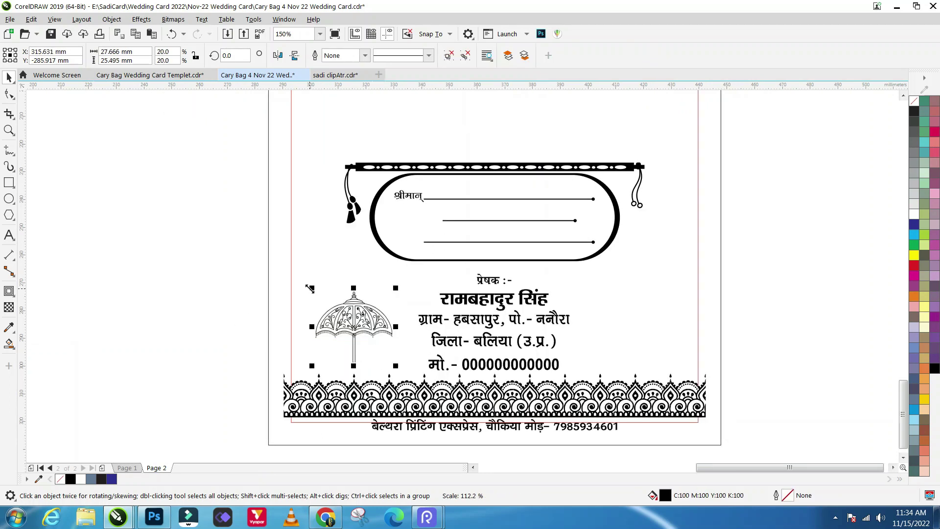
pyautogui.moveTo(354, 325); pyautogui.dragTo(352, 328)
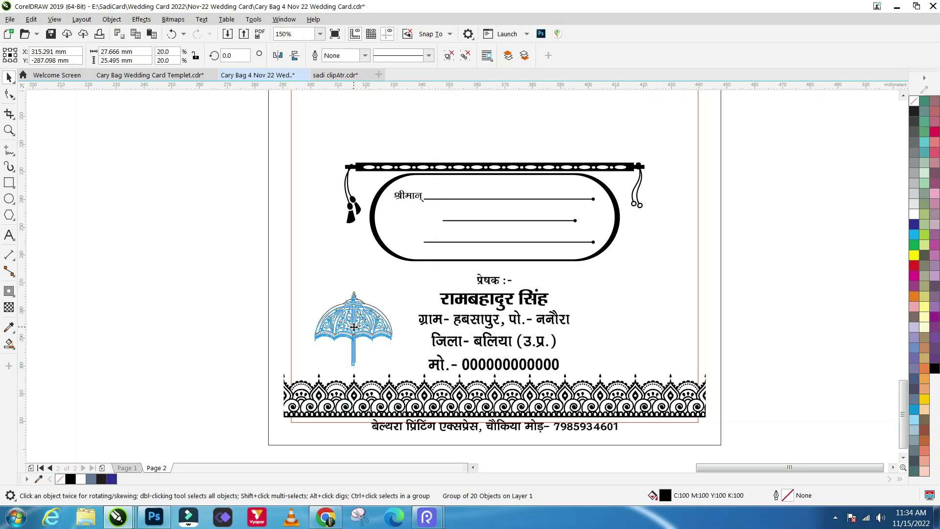
pyautogui.scroll(-2, 330, 353)
pyautogui.scroll(2, 384, 352)
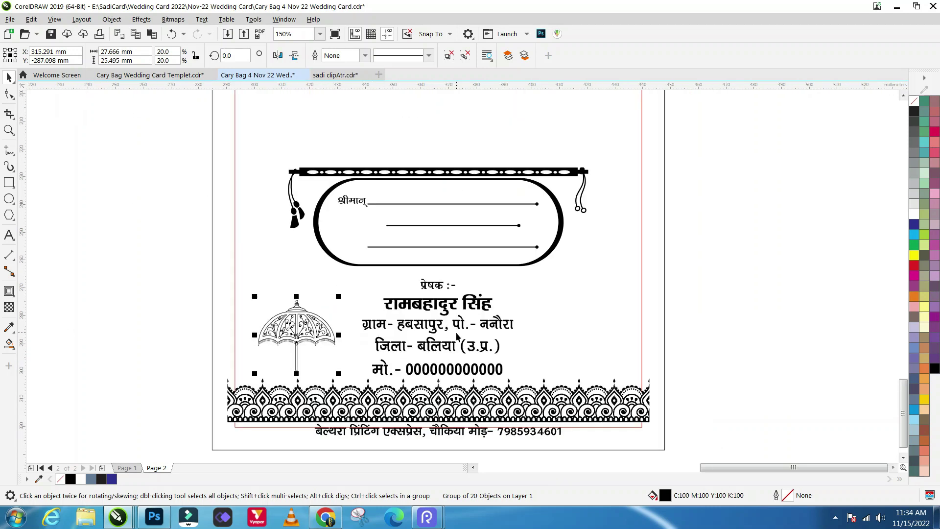
pyautogui.scroll(-2, 456, 335)
pyautogui.scroll(2, 391, 346)
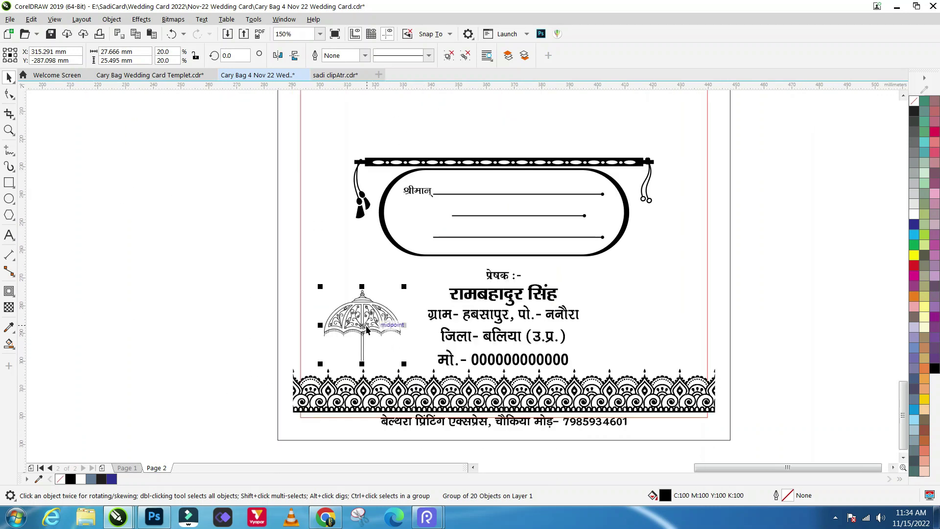
pyautogui.moveTo(370, 345)
pyautogui.mouseDown()
pyautogui.moveTo(554, 345)
pyautogui.moveTo(652, 357)
pyautogui.mouseUp()
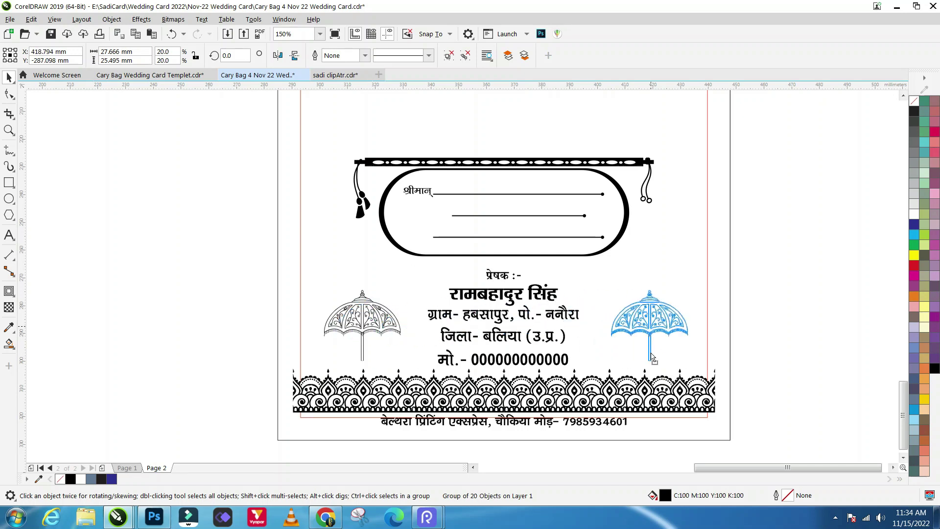
pyautogui.click(791, 337)
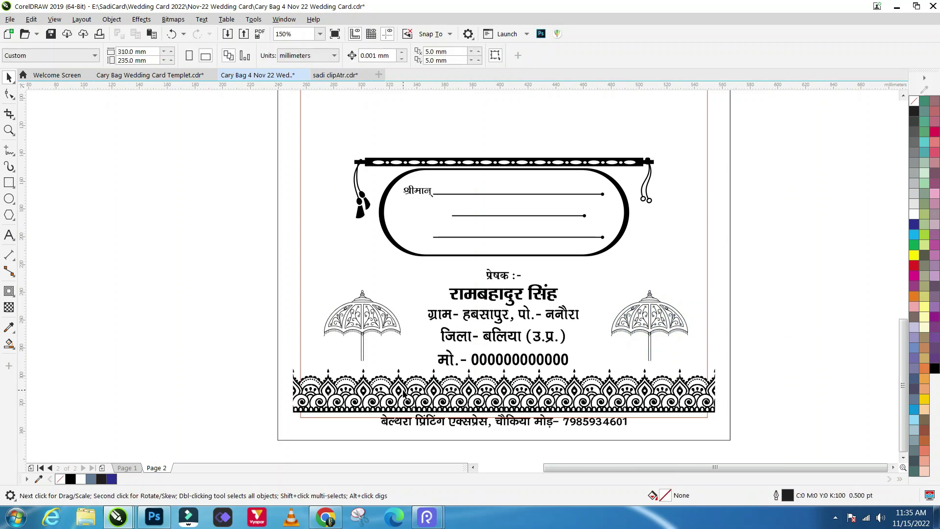
pyautogui.scroll(-2, 402, 389)
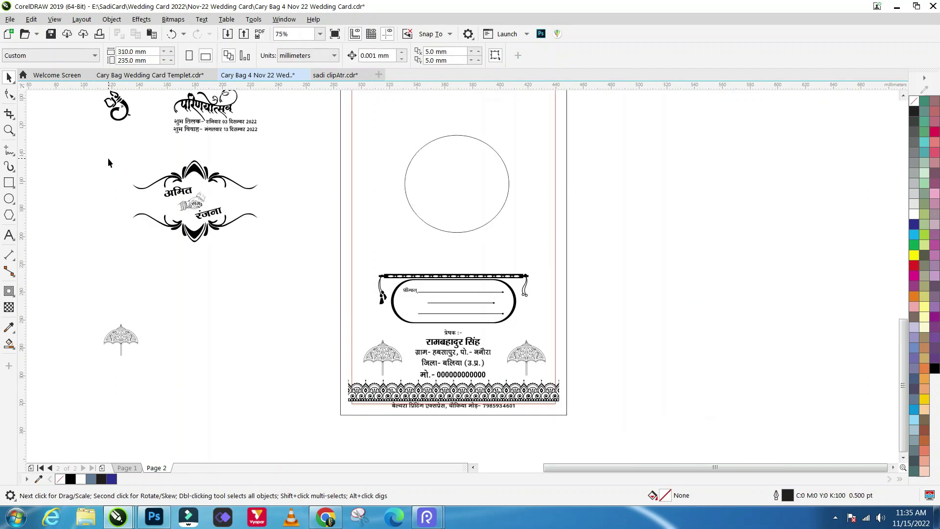
# Step: Move the names ornament and leave a spare copy at the lower left
pyautogui.moveTo(109, 162); pyautogui.dragTo(263, 264)
pyautogui.moveTo(197, 204); pyautogui.dragTo(406, 235)
pyautogui.scroll(2, 406, 236)
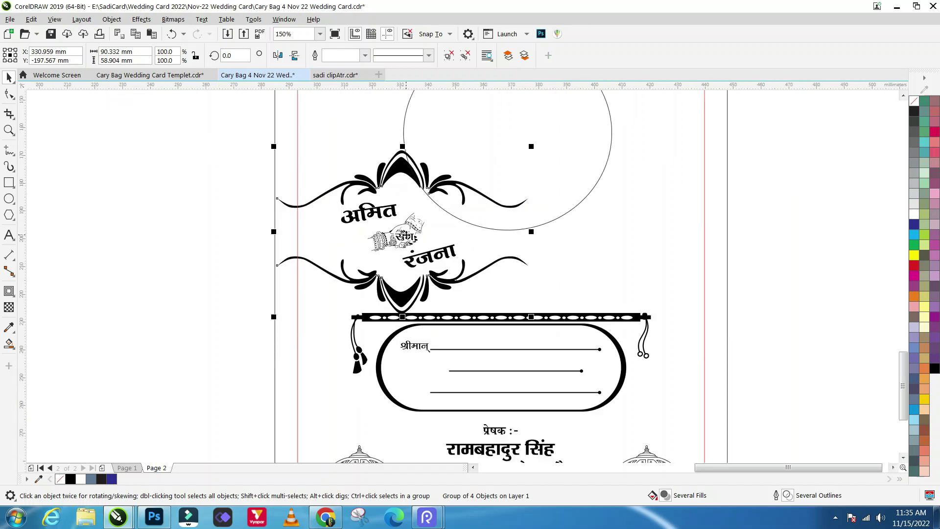
pyautogui.moveTo(406, 237); pyautogui.dragTo(275, 239)
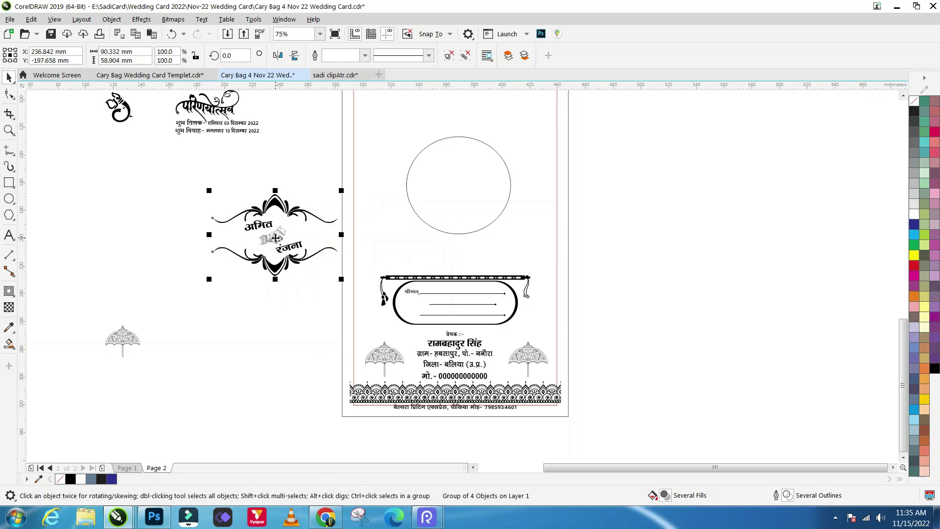
pyautogui.scroll(2, 276, 238)
pyautogui.moveTo(277, 240); pyautogui.dragTo(208, 410)
pyautogui.rightClick(208, 411)
# Step: Tilt the अमित–रंजना names artwork about ten degrees and set it between circle and address box
pyautogui.moveTo(279, 243)
pyautogui.mouseDown()
pyautogui.moveTo(300, 250)
pyautogui.moveTo(527, 228)
pyautogui.mouseUp()
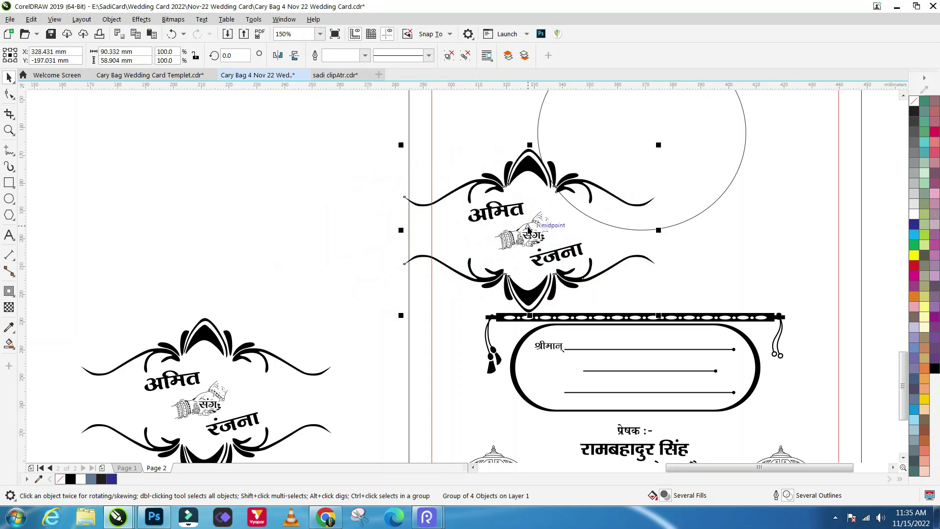
pyautogui.click(528, 228)
pyautogui.moveTo(659, 143)
pyautogui.mouseDown()
pyautogui.moveTo(676, 175)
pyautogui.moveTo(650, 178)
pyautogui.mouseUp()
pyautogui.click(542, 233)
pyautogui.scroll(-2, 542, 230)
pyautogui.moveTo(545, 226); pyautogui.dragTo(369, 219)
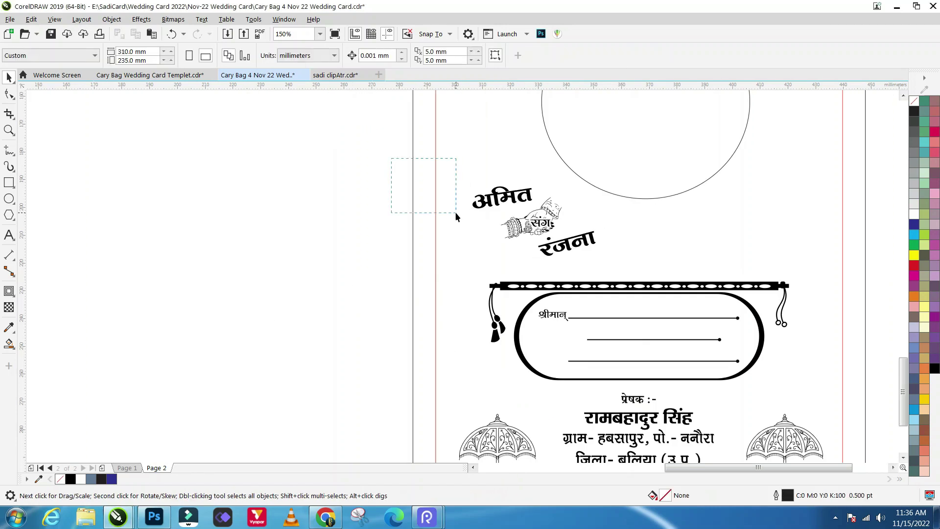
pyautogui.moveTo(394, 160); pyautogui.dragTo(605, 260)
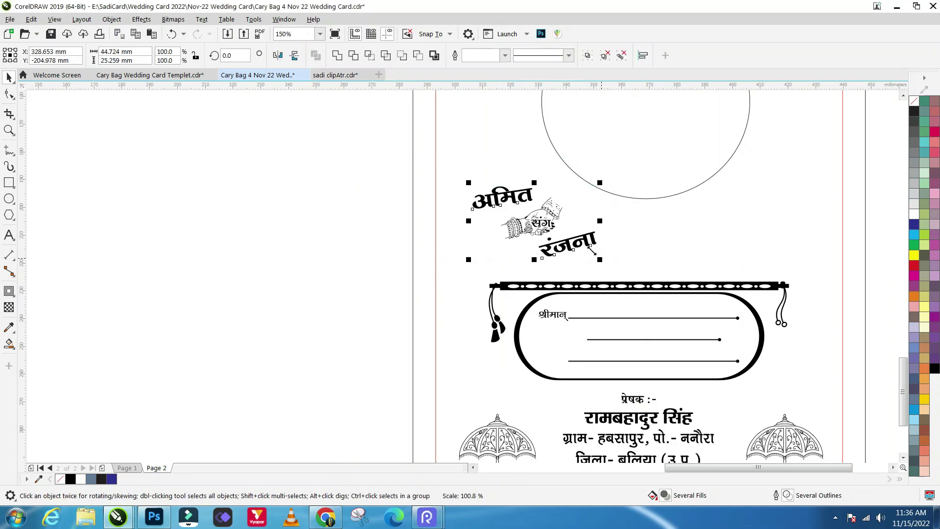
pyautogui.moveTo(532, 226); pyautogui.dragTo(531, 213)
pyautogui.hotkey('ctrl', 'v')
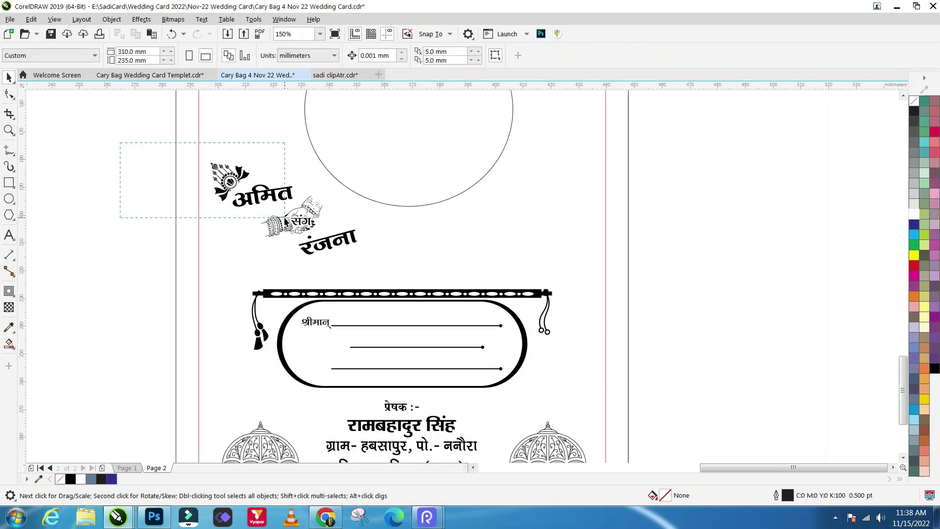
# Step: Place a copy of the flourish beside रंजना, mirrored both horizontally and vertically
pyautogui.scroll(2, 232, 181)
pyautogui.scroll(3, 232, 181)
pyautogui.moveTo(223, 190)
pyautogui.mouseDown()
pyautogui.moveTo(223, 206)
pyautogui.moveTo(516, 312)
pyautogui.mouseUp()
pyautogui.scroll(-2, 214, 190)
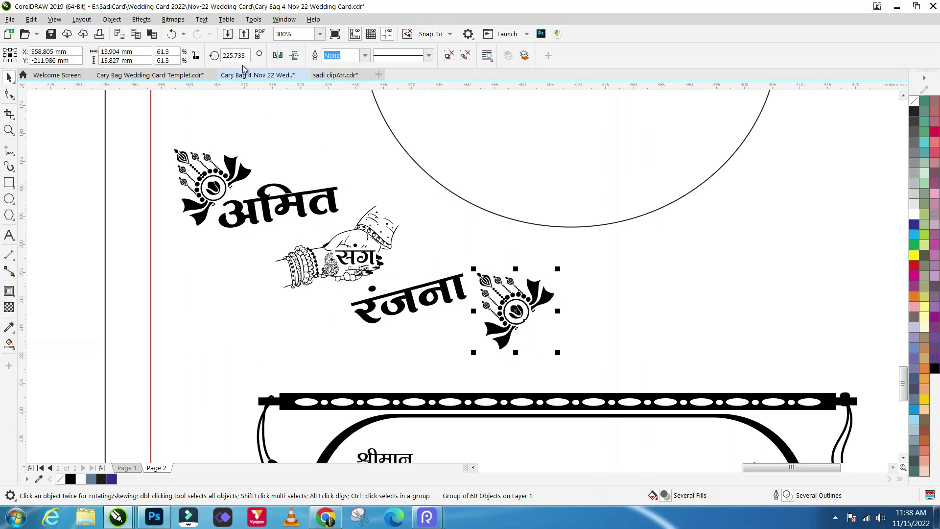
pyautogui.click(277, 55)
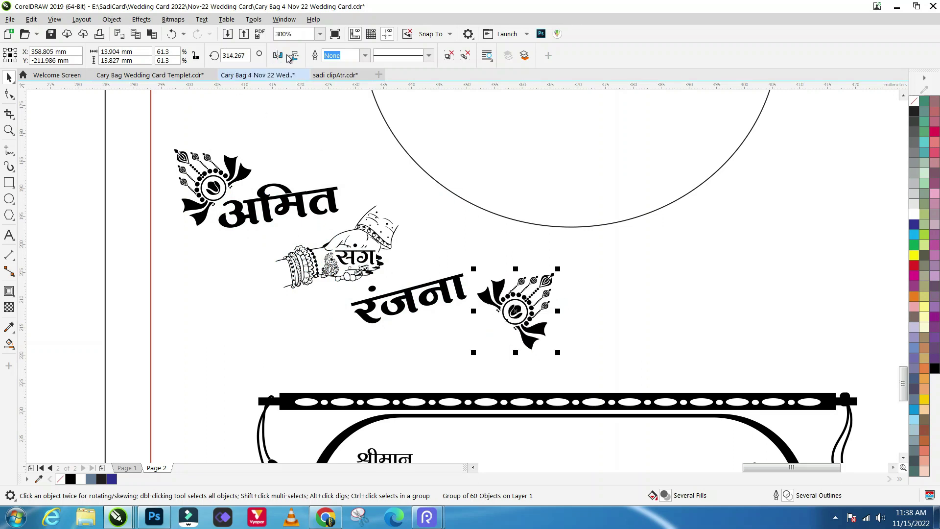
pyautogui.click(294, 56)
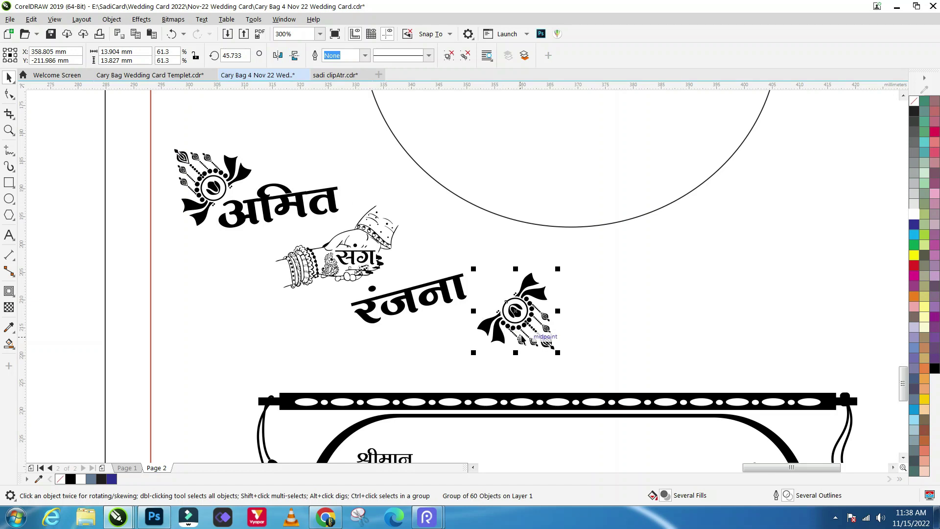
pyautogui.scroll(2, 522, 334)
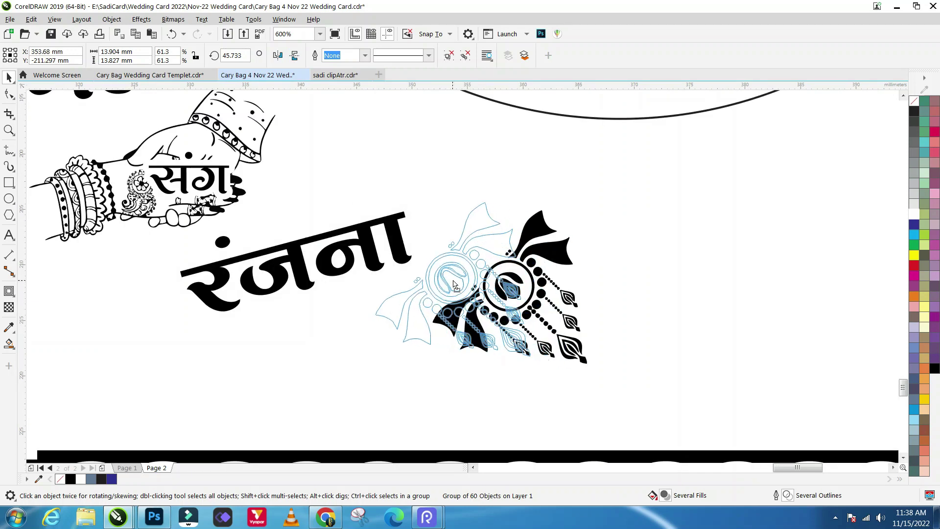
pyautogui.moveTo(509, 288); pyautogui.dragTo(443, 281)
# Step: Nudge the mirrored flourish slightly right and down beside रंजना
pyautogui.scroll(-2, 391, 203)
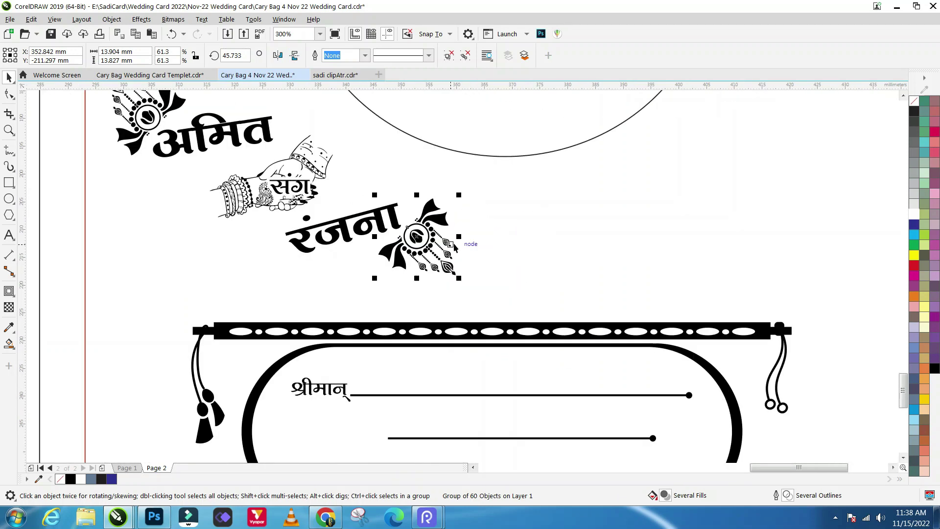
pyautogui.scroll(-2, 454, 245)
pyautogui.scroll(2, 454, 249)
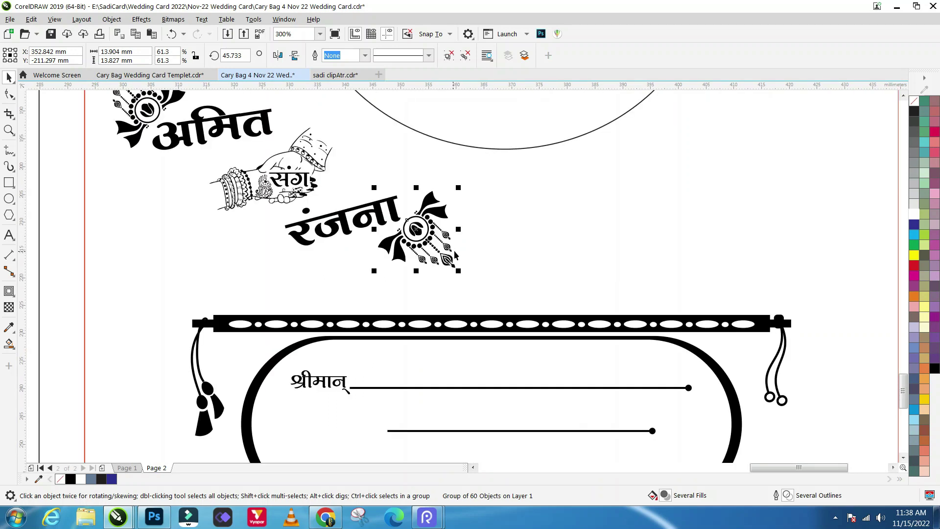
pyautogui.scroll(-2, 480, 254)
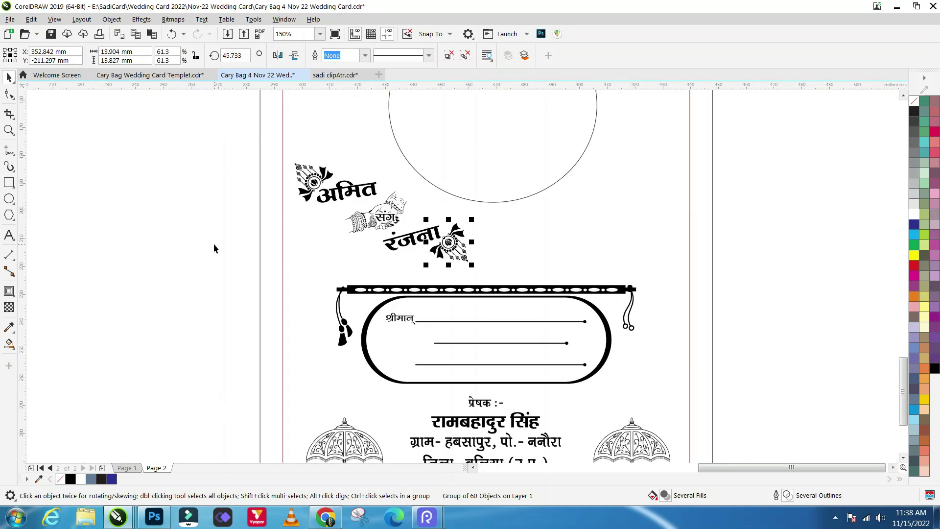
pyautogui.click(213, 242)
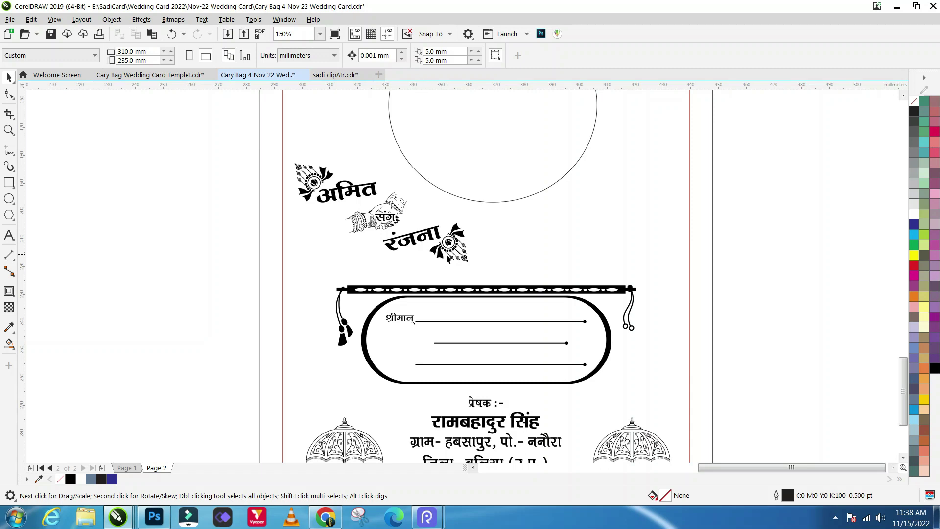
pyautogui.scroll(2, 447, 255)
pyautogui.click(451, 238)
pyautogui.moveTo(451, 239); pyautogui.dragTo(465, 242)
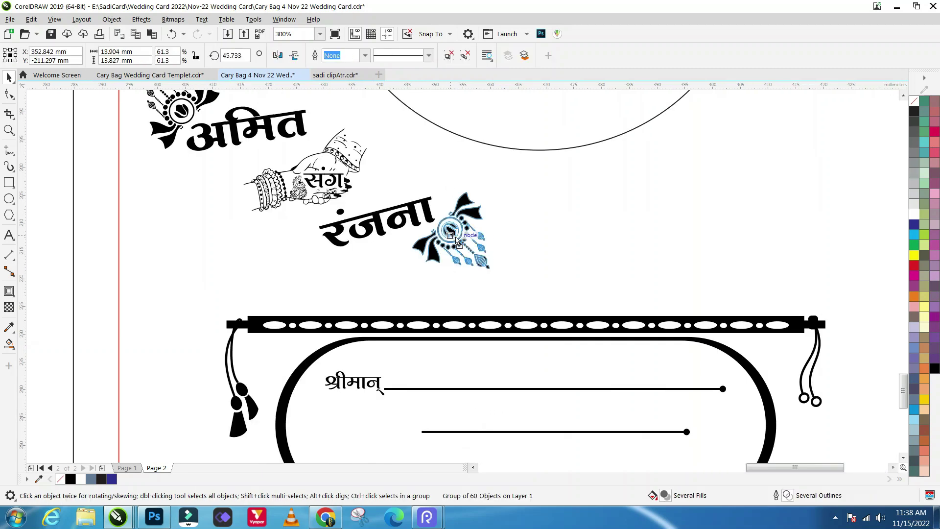
pyautogui.scroll(-2, 466, 242)
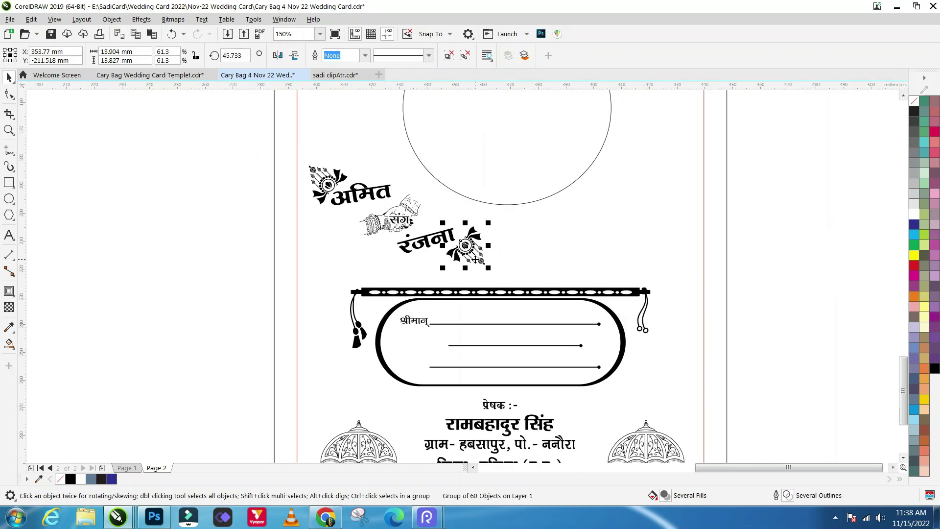
pyautogui.click(144, 254)
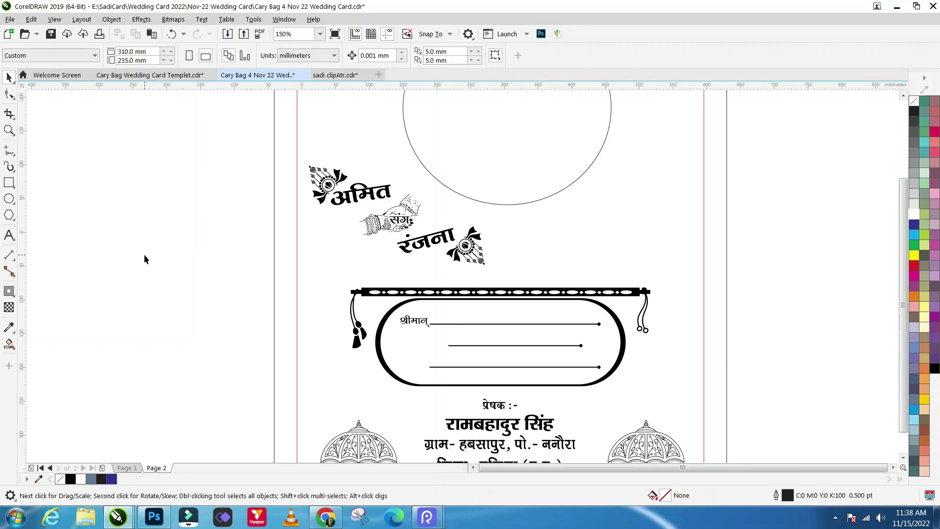
pyautogui.press('F4')
# Step: Raise the flourish slightly and rotate it a few more degrees to echo the अमित flourish
pyautogui.scroll(2, 544, 386)
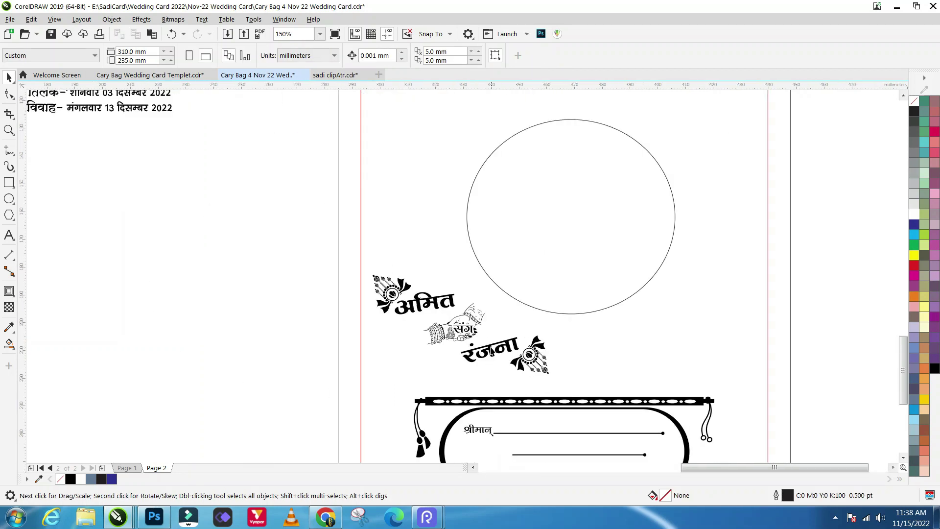
pyautogui.scroll(2, 491, 351)
pyautogui.scroll(-2, 432, 283)
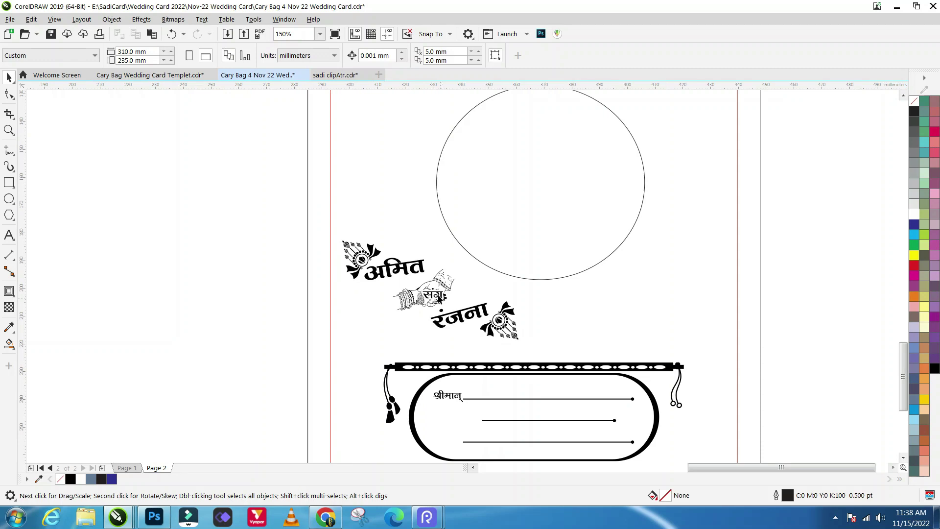
pyautogui.scroll(1, 514, 325)
pyautogui.moveTo(491, 323); pyautogui.dragTo(490, 317)
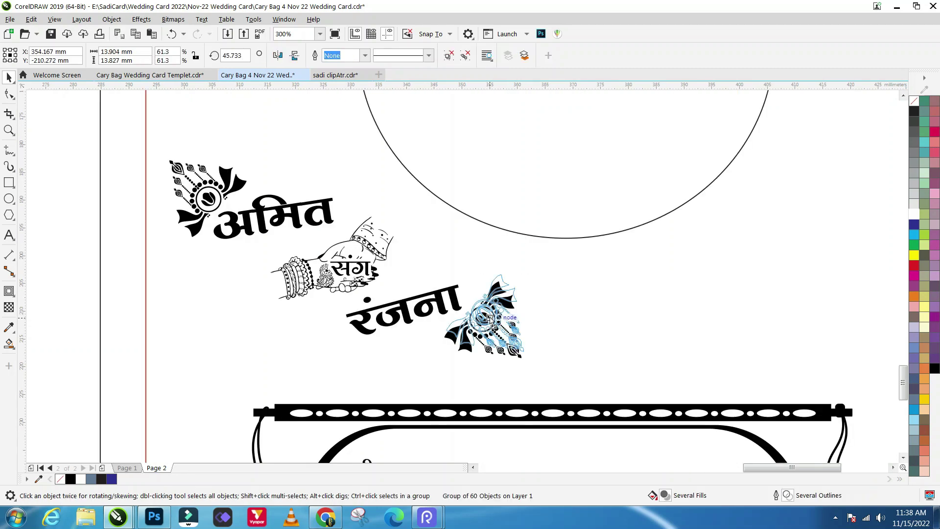
pyautogui.click(490, 317)
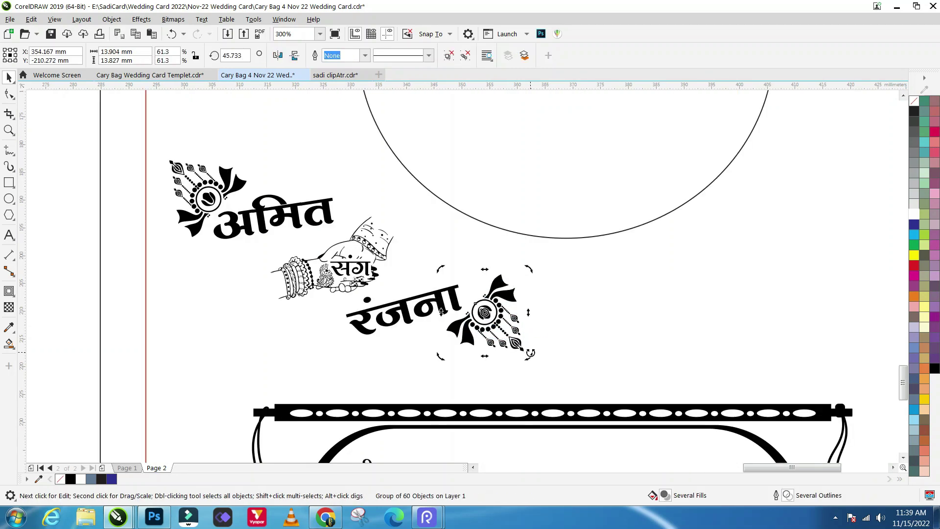
pyautogui.moveTo(528, 355); pyautogui.dragTo(532, 351)
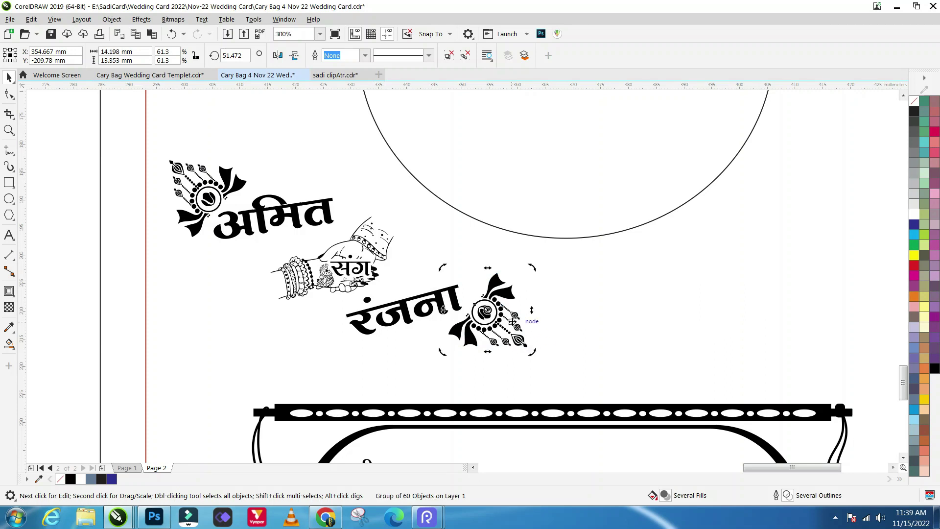
pyautogui.scroll(-1, 512, 315)
pyautogui.click(268, 320)
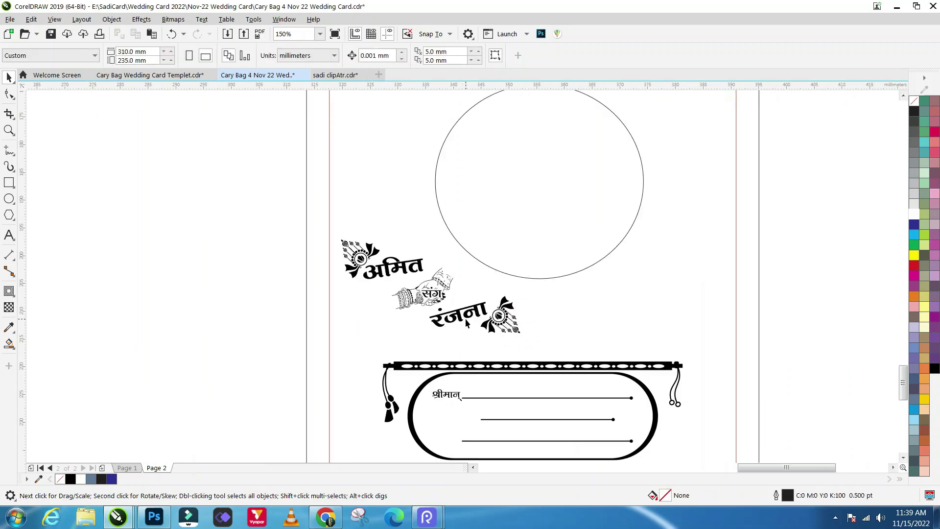
pyautogui.scroll(1, 509, 323)
pyautogui.scroll(-1, 441, 330)
pyautogui.scroll(1, 443, 330)
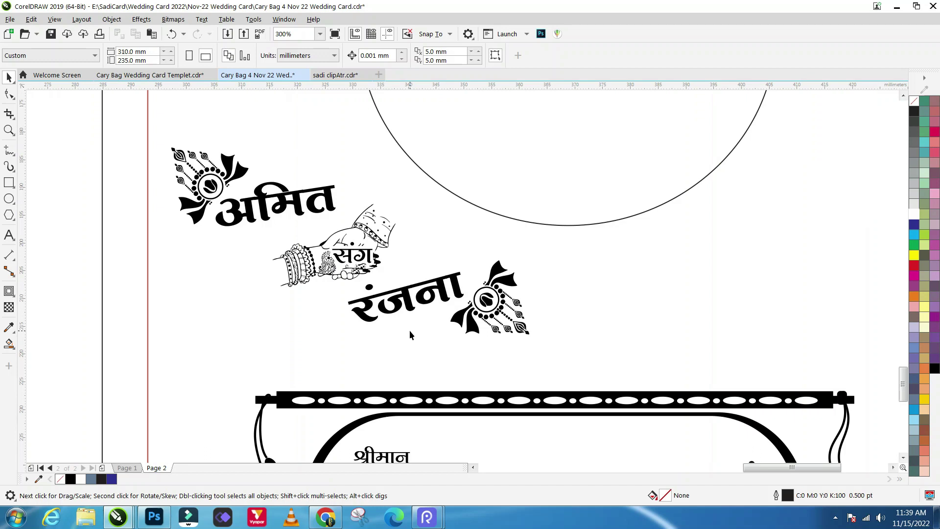
pyautogui.scroll(-1, 409, 330)
pyautogui.scroll(1, 427, 337)
pyautogui.scroll(-1, 427, 337)
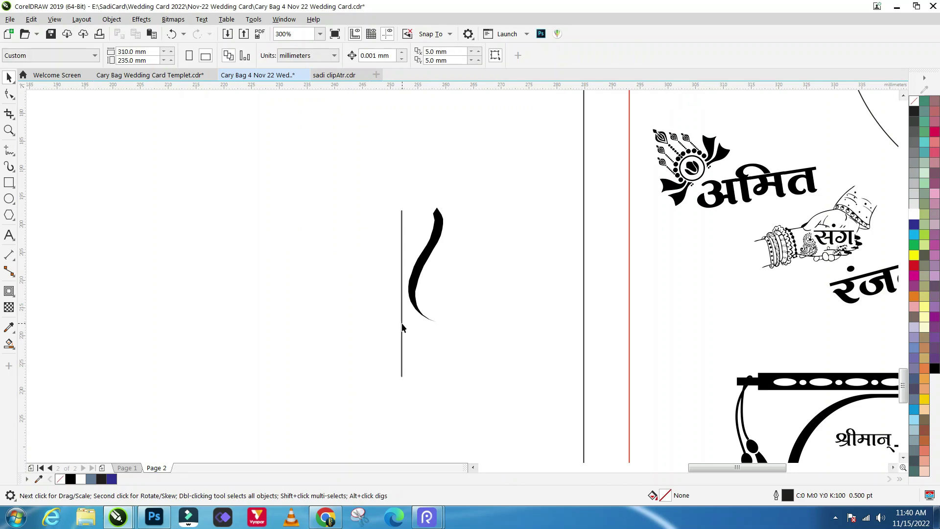
# Step: Convert the vertical line to a curve and bend it into an S shape
pyautogui.click(402, 324)
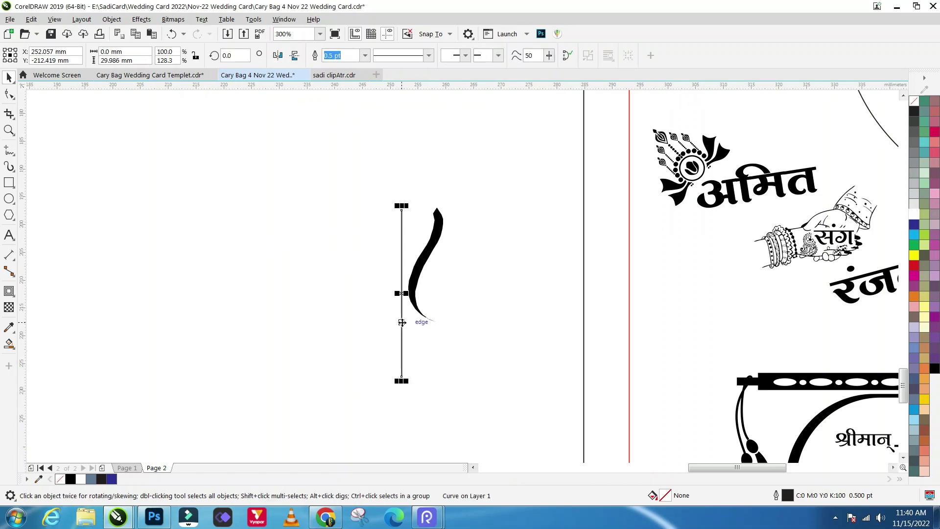
pyautogui.press('F10')
pyautogui.rightClick(401, 317)
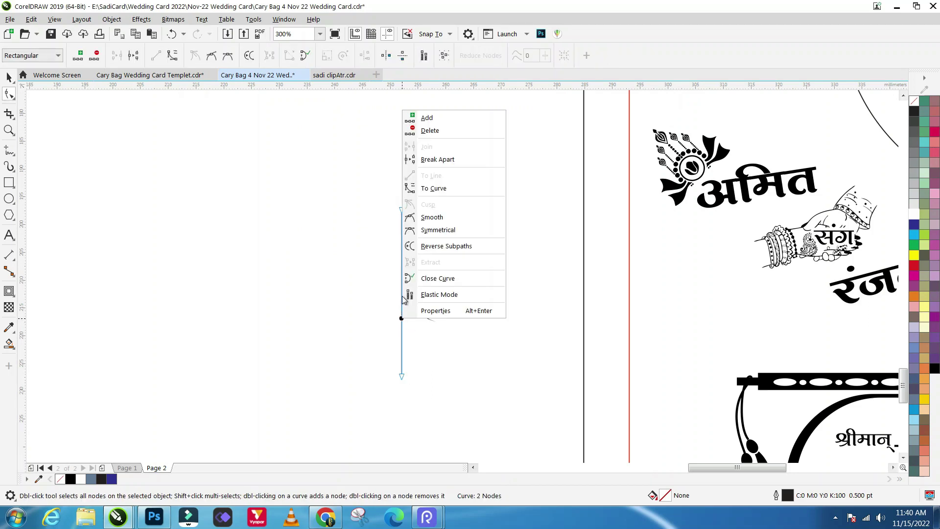
pyautogui.click(422, 188)
pyautogui.moveTo(400, 267); pyautogui.dragTo(431, 267)
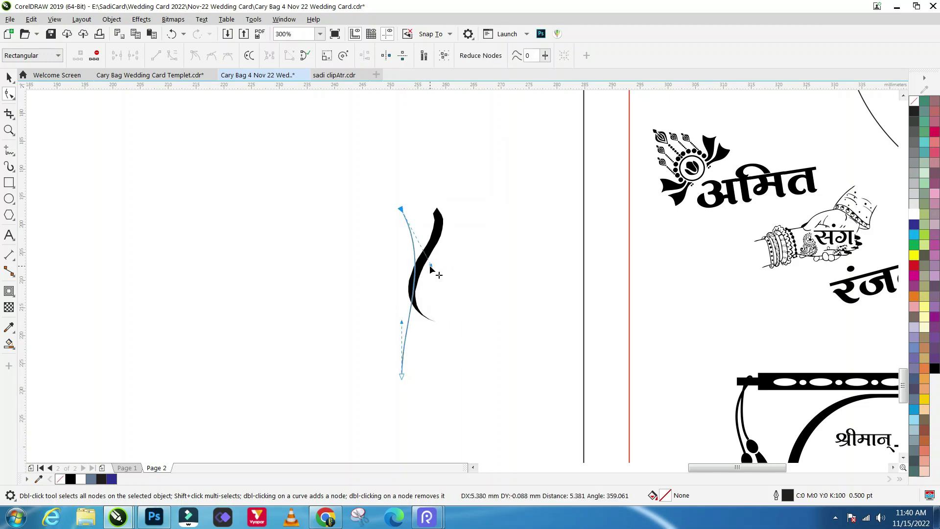
pyautogui.moveTo(402, 324); pyautogui.dragTo(348, 331)
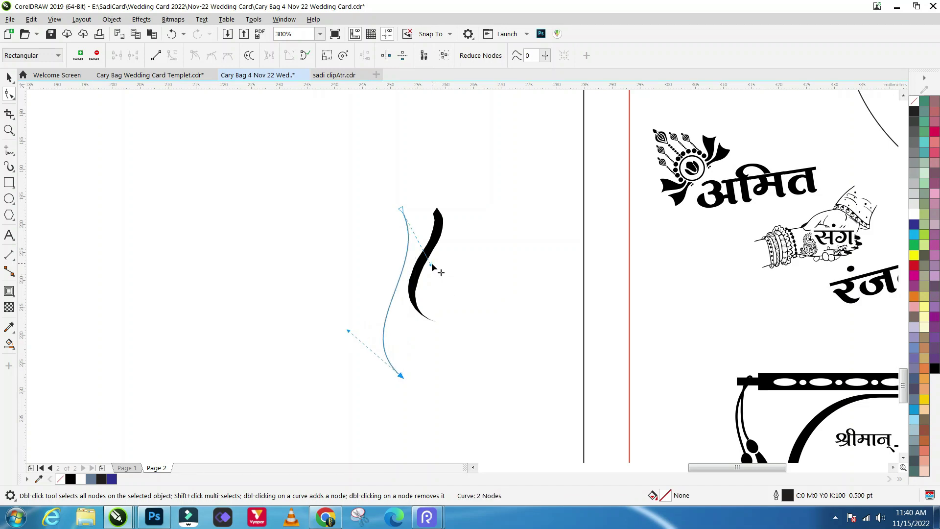
pyautogui.moveTo(430, 267); pyautogui.dragTo(450, 266)
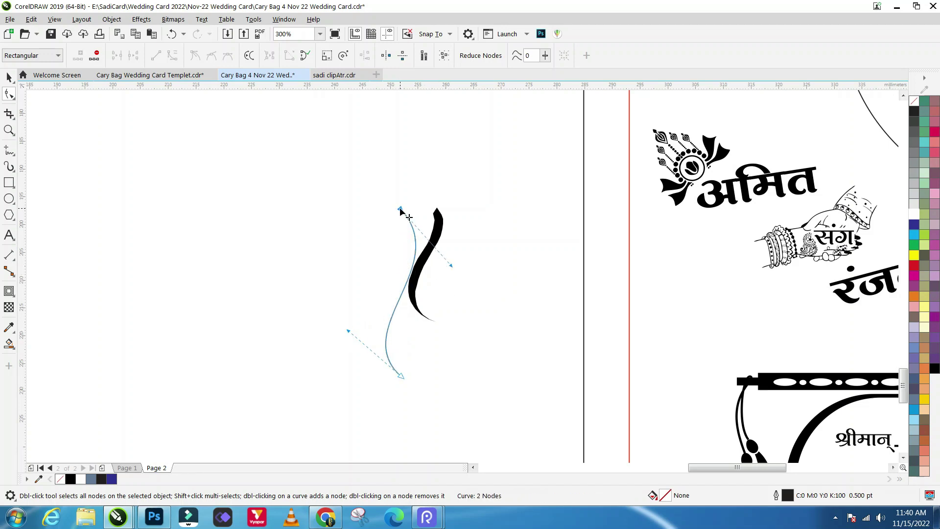
pyautogui.moveTo(400, 209); pyautogui.dragTo(376, 214)
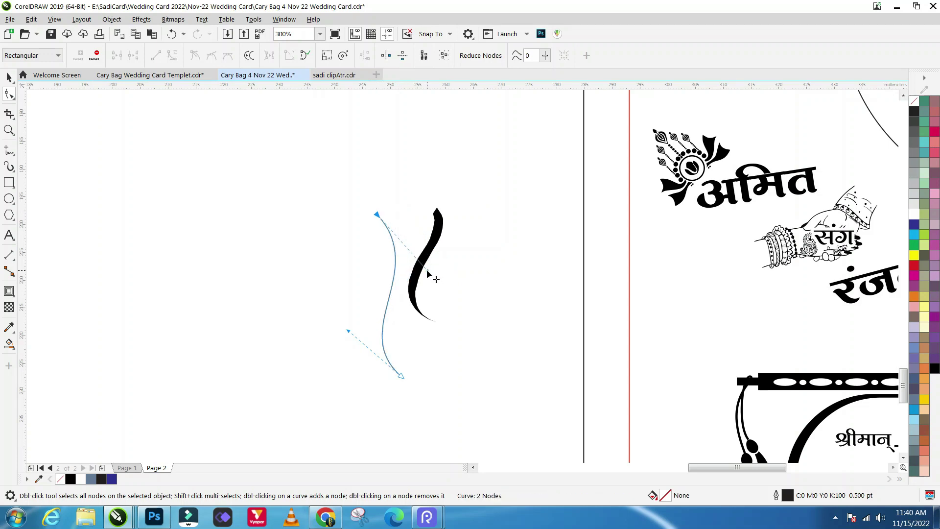
pyautogui.moveTo(427, 273); pyautogui.dragTo(447, 269)
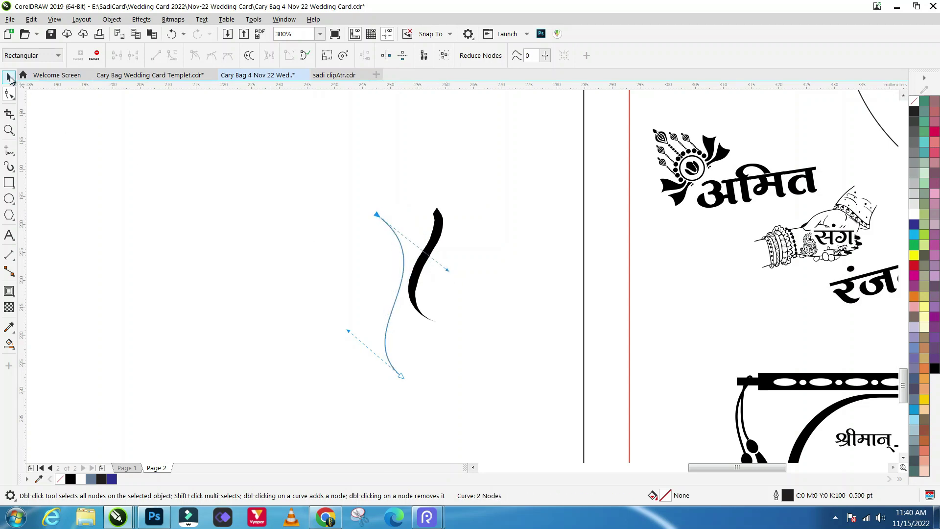
pyautogui.click(9, 77)
# Step: Place a copy of the S-curve slightly left and reshape its lower bend
pyautogui.scroll(1, 396, 304)
pyautogui.moveTo(385, 289); pyautogui.dragTo(371, 293)
pyautogui.scroll(-1, 307, 269)
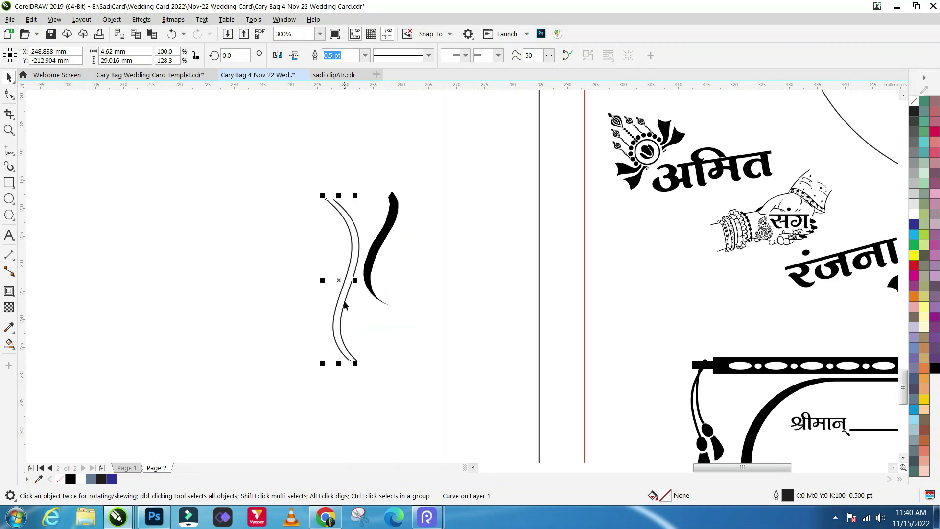
pyautogui.press('F10')
pyautogui.scroll(1, 342, 364)
pyautogui.moveTo(327, 351); pyautogui.dragTo(327, 351)
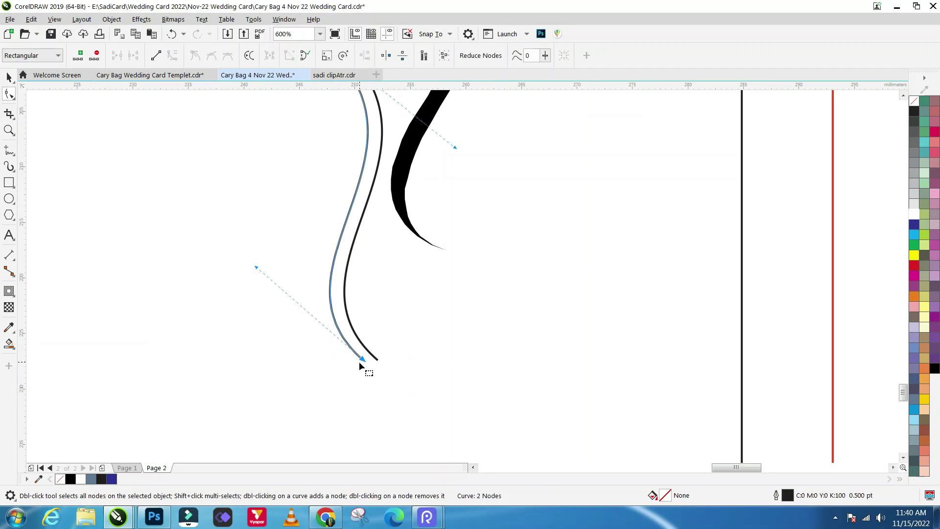
pyautogui.moveTo(256, 268); pyautogui.dragTo(250, 276)
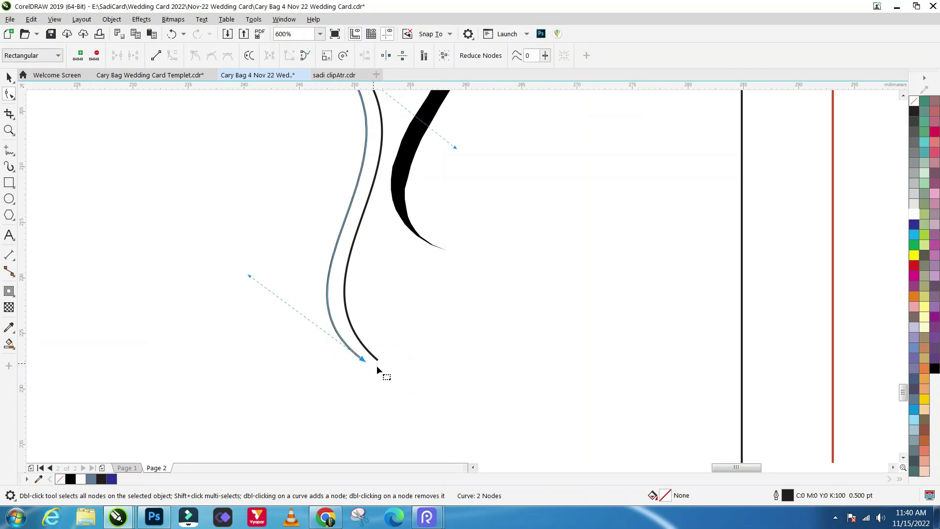
pyautogui.moveTo(363, 360); pyautogui.dragTo(376, 359)
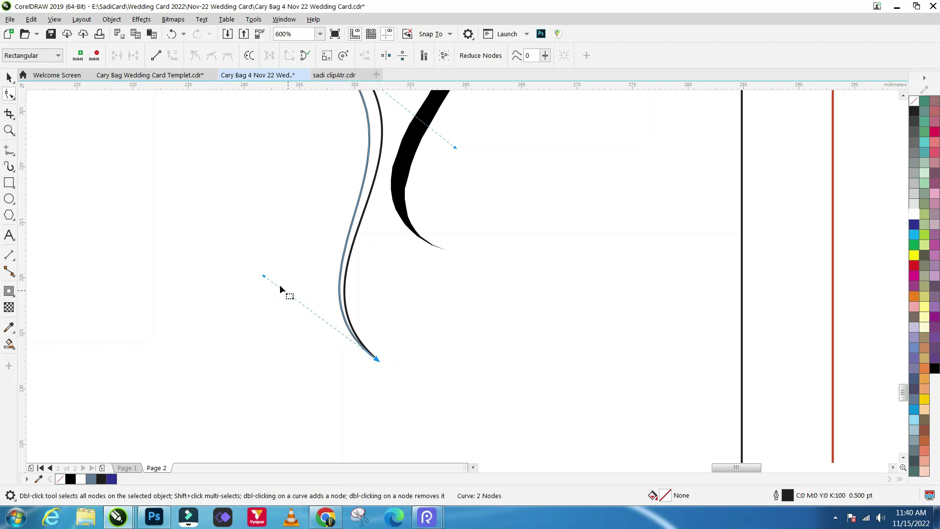
pyautogui.moveTo(263, 276); pyautogui.dragTo(247, 290)
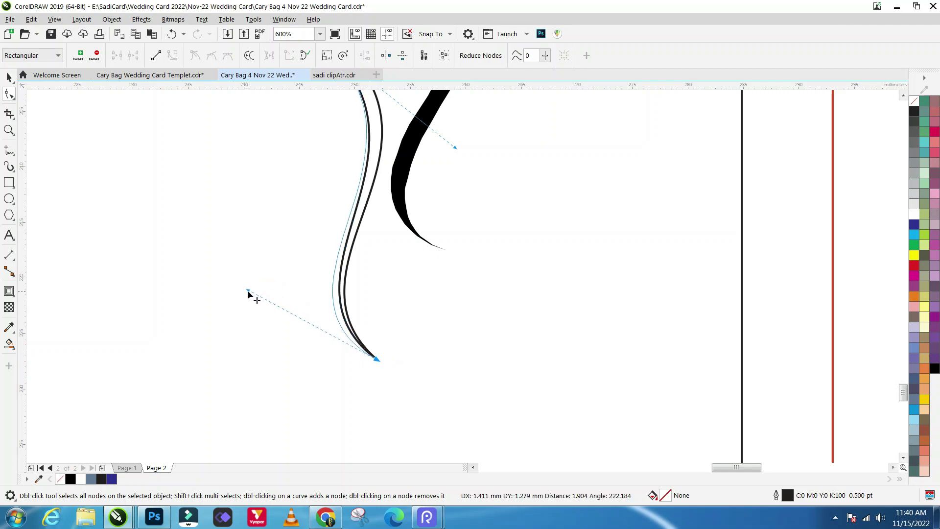
# Step: Join the copy's lower end node exactly onto the original curve's end
pyautogui.scroll(4, 371, 361)
pyautogui.moveTo(367, 357); pyautogui.dragTo(368, 360)
pyautogui.hotkey('ctrl', 'z')
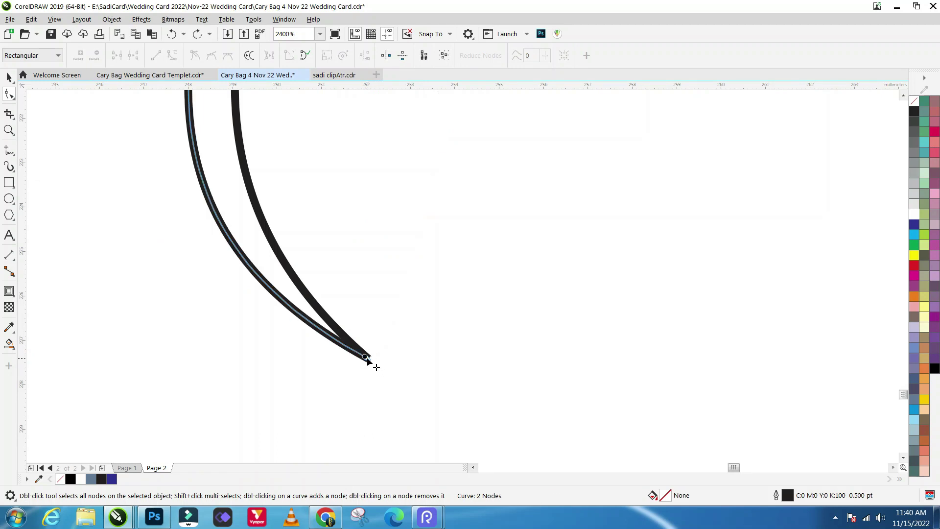
pyautogui.click(367, 358)
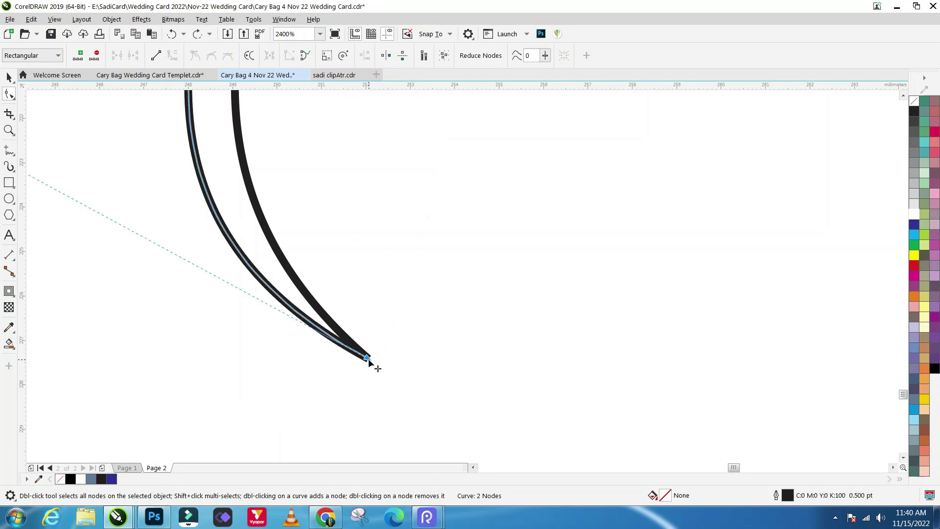
pyautogui.moveTo(368, 359); pyautogui.dragTo(346, 366)
pyautogui.scroll(-4, 330, 399)
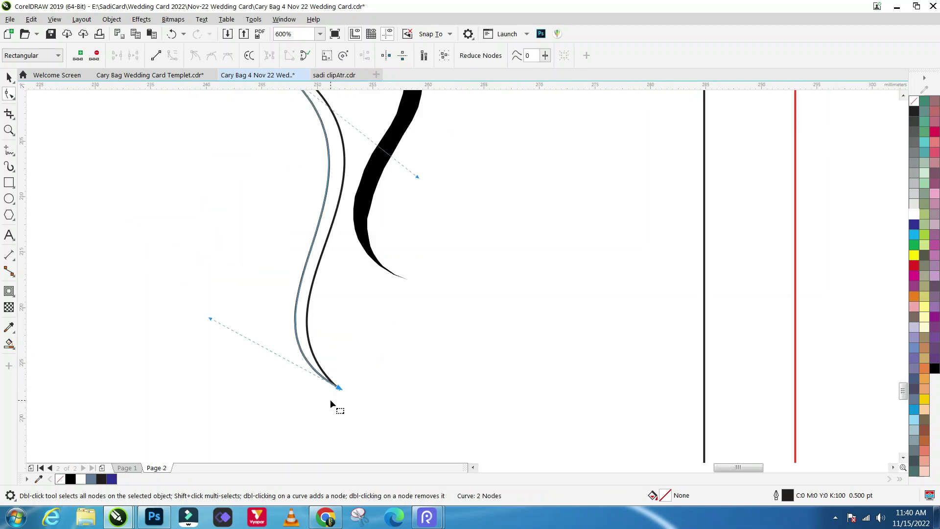
pyautogui.scroll(-2, 352, 329)
pyautogui.scroll(2, 319, 192)
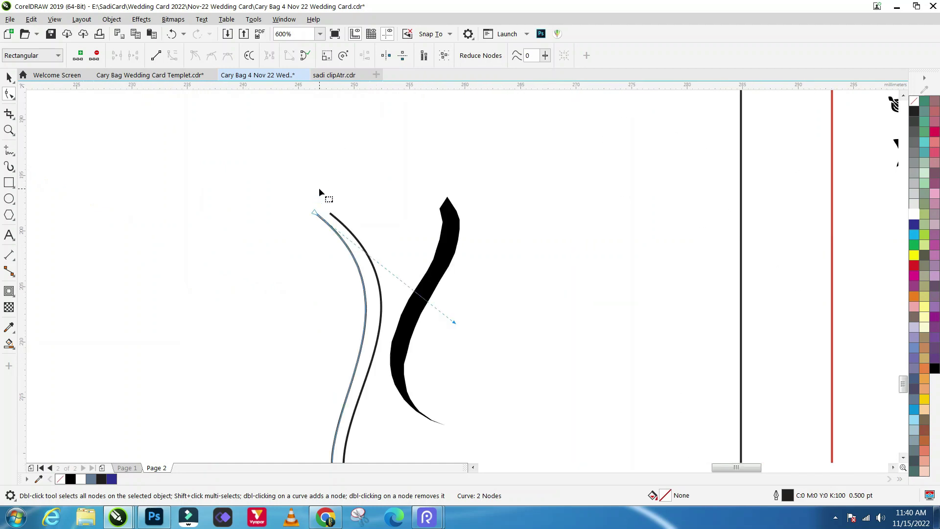
pyautogui.click(335, 219)
# Step: Adjust the copy's upper bend and bring its top end close to the other curve
pyautogui.scroll(2, 333, 217)
pyautogui.scroll(2, 331, 216)
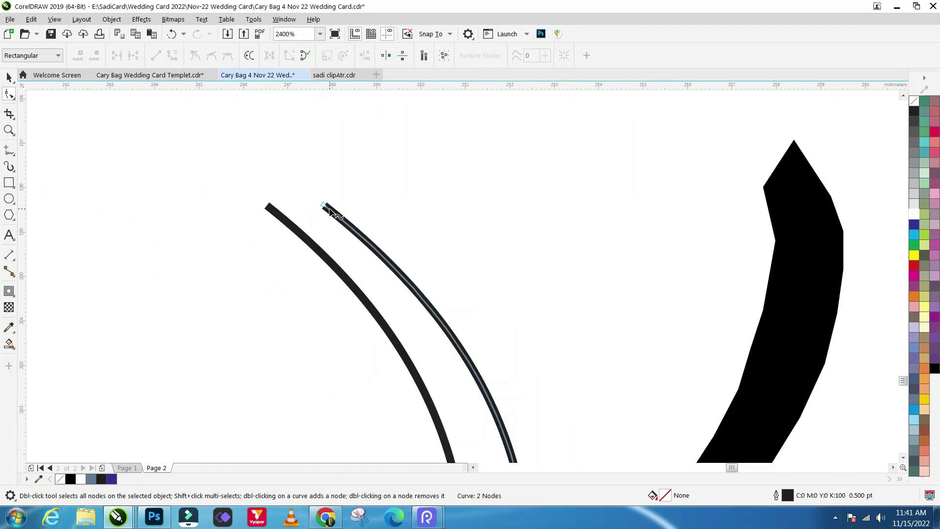
pyautogui.click(323, 205)
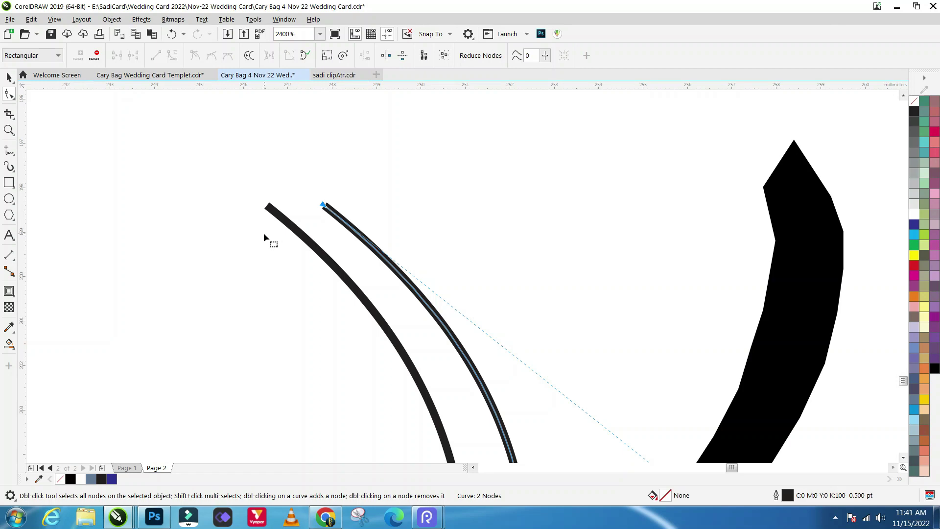
pyautogui.scroll(-2, 263, 233)
pyautogui.moveTo(568, 437); pyautogui.dragTo(572, 434)
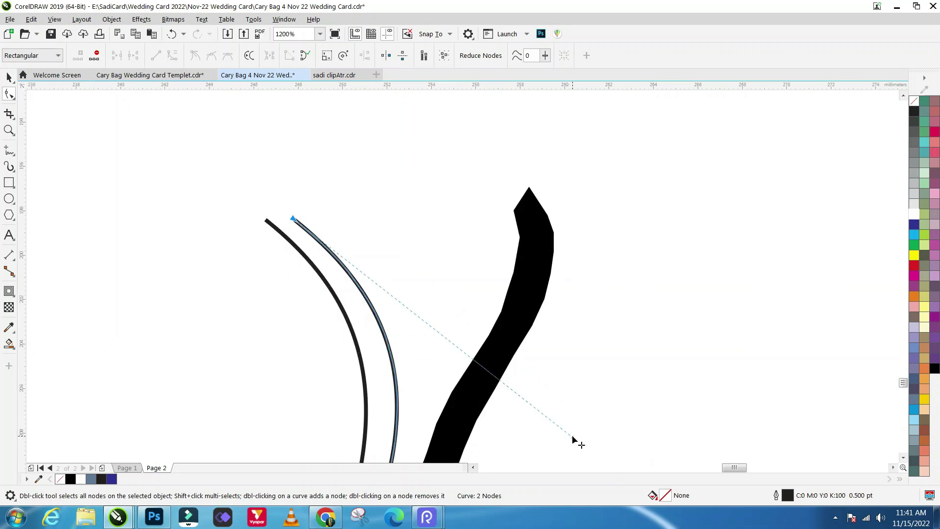
pyautogui.moveTo(293, 218); pyautogui.dragTo(269, 224)
pyautogui.scroll(-4, 283, 200)
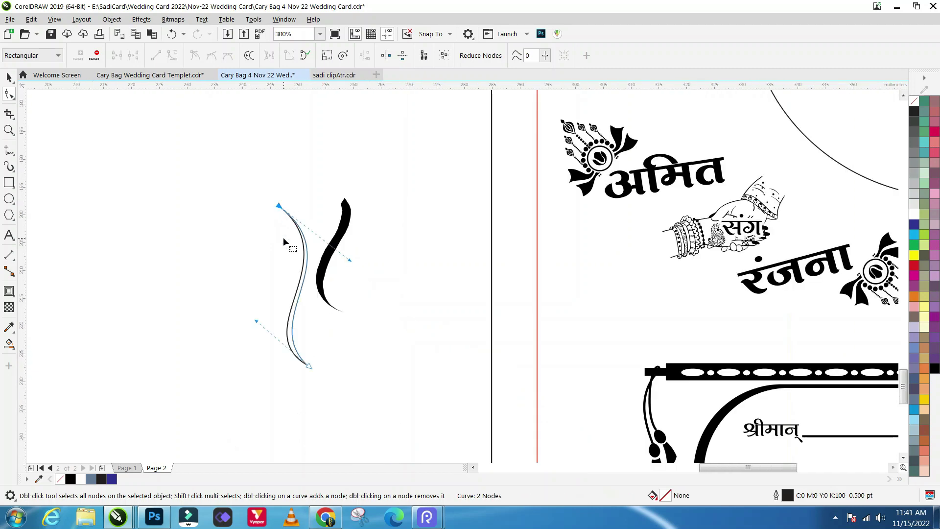
pyautogui.scroll(2, 301, 328)
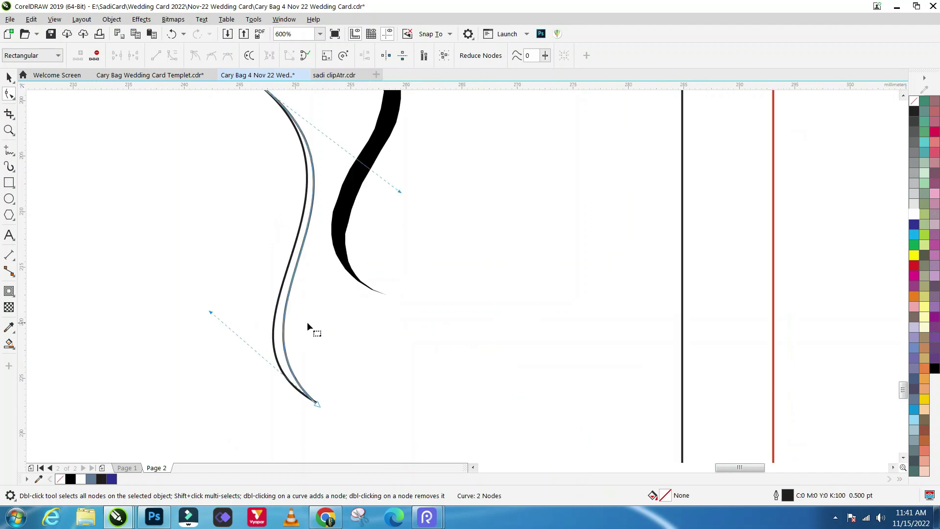
# Step: Smart Fill the gap between the curves with blue-grey, move the swash aside, and select leftover outlines
pyautogui.click(9, 343)
pyautogui.click(282, 328)
pyautogui.click(7, 76)
pyautogui.click(257, 259)
pyautogui.moveTo(288, 288); pyautogui.dragTo(447, 290)
pyautogui.scroll(-2, 411, 335)
pyautogui.moveTo(281, 170); pyautogui.dragTo(381, 364)
pyautogui.moveTo(418, 413); pyautogui.dragTo(422, 410)
# Step: Delete the leftover outlines, fill the swash black, and move it toward the couple names
pyautogui.press('Delete')
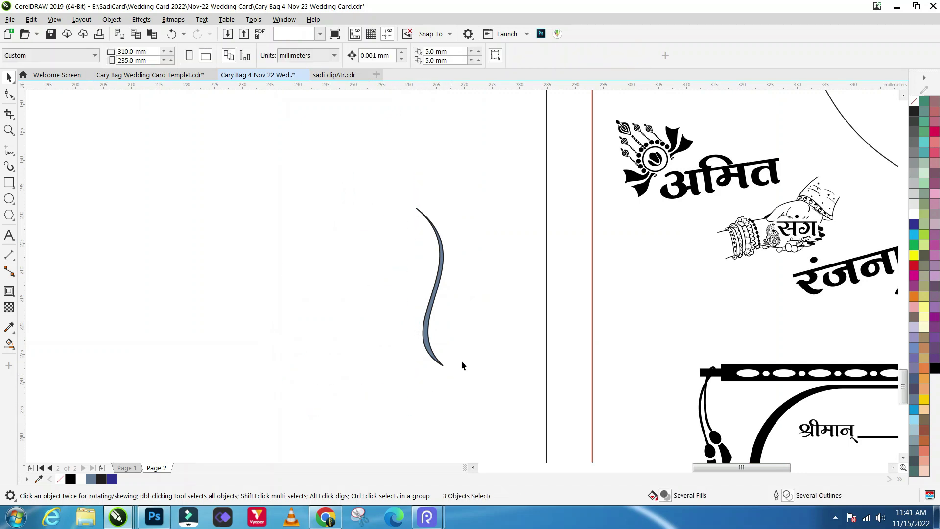
pyautogui.click(430, 289)
pyautogui.click(933, 370)
pyautogui.click(400, 304)
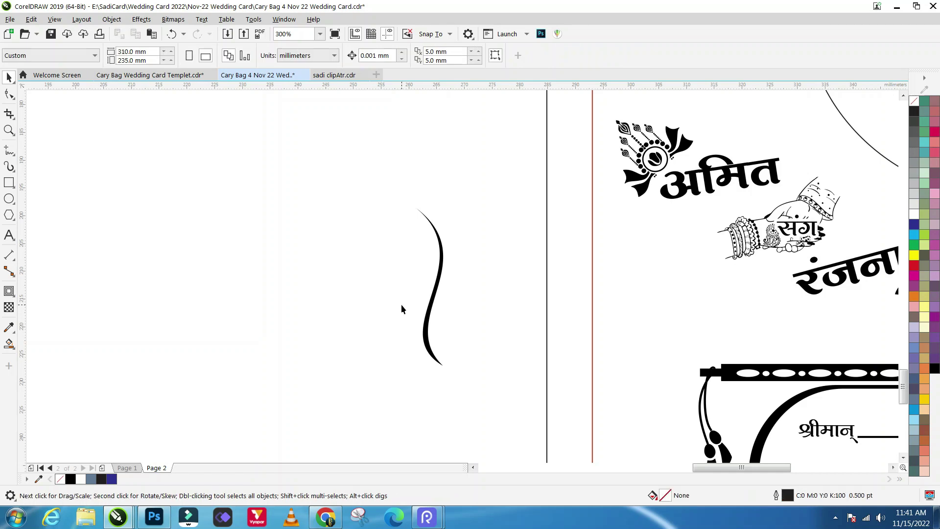
pyautogui.moveTo(428, 341); pyautogui.dragTo(663, 329)
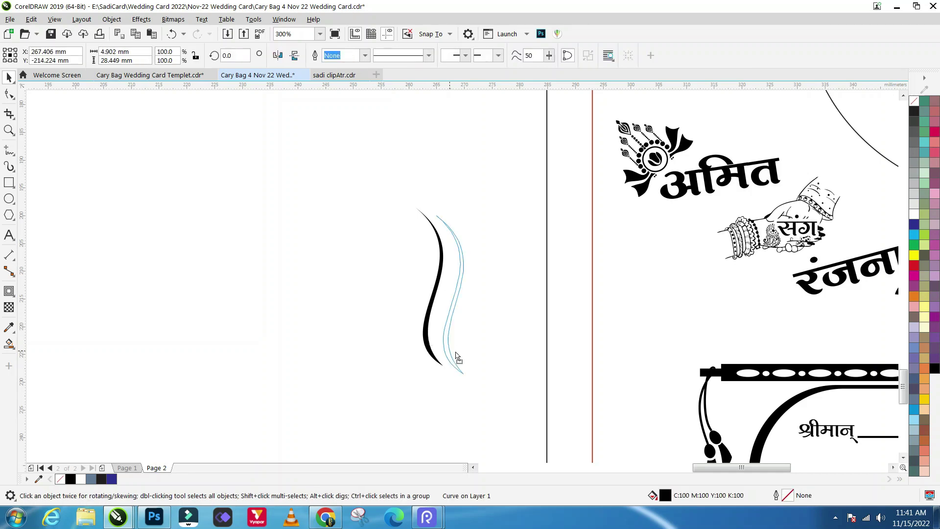
# Step: Rotate the black swash about 44° and position swashes beside अमित and down-left by the hands
pyautogui.scroll(-2, 281, 320)
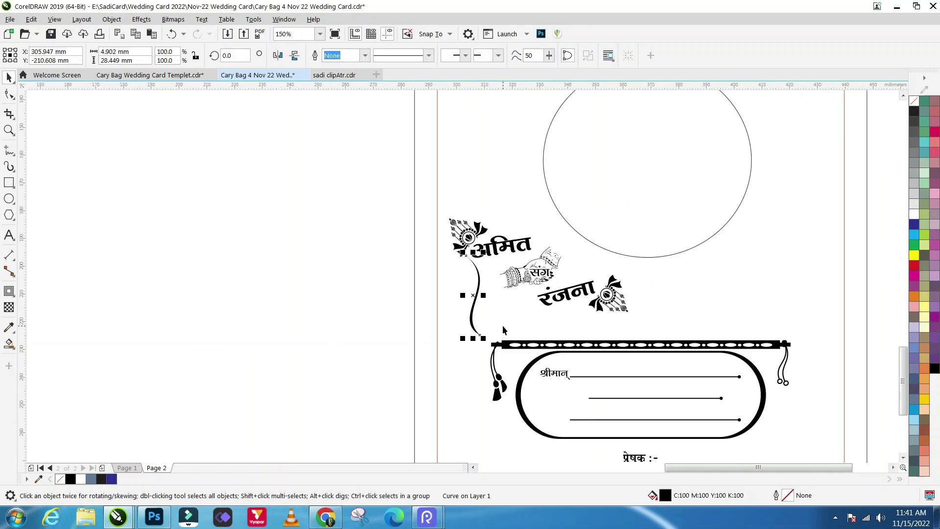
pyautogui.scroll(2, 502, 325)
pyautogui.click(444, 327)
pyautogui.moveTo(459, 347); pyautogui.dragTo(526, 314)
pyautogui.click(157, 294)
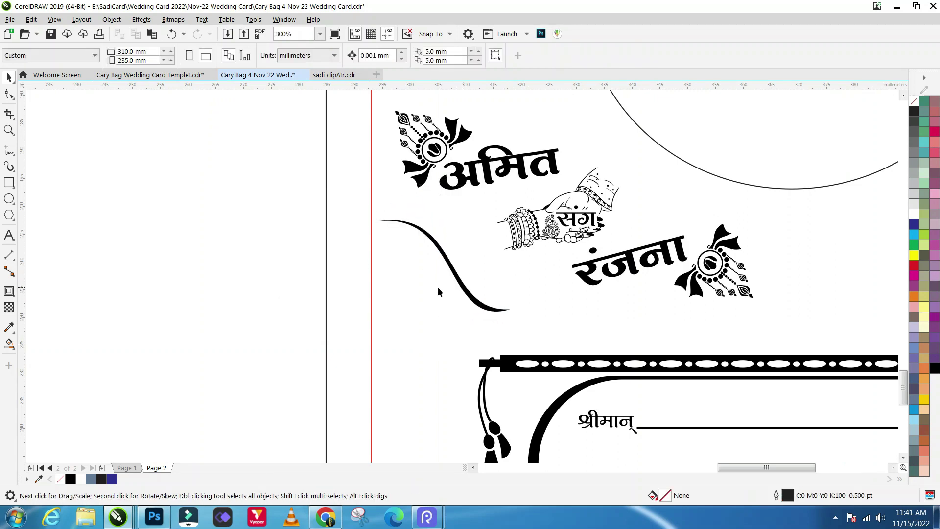
pyautogui.click(474, 299)
pyautogui.moveTo(445, 265); pyautogui.dragTo(619, 174)
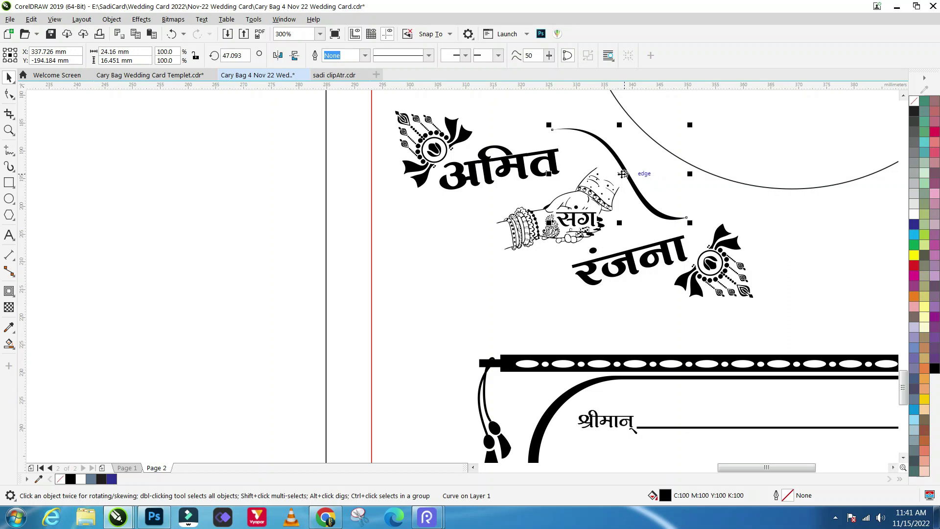
pyautogui.moveTo(622, 174); pyautogui.dragTo(483, 246)
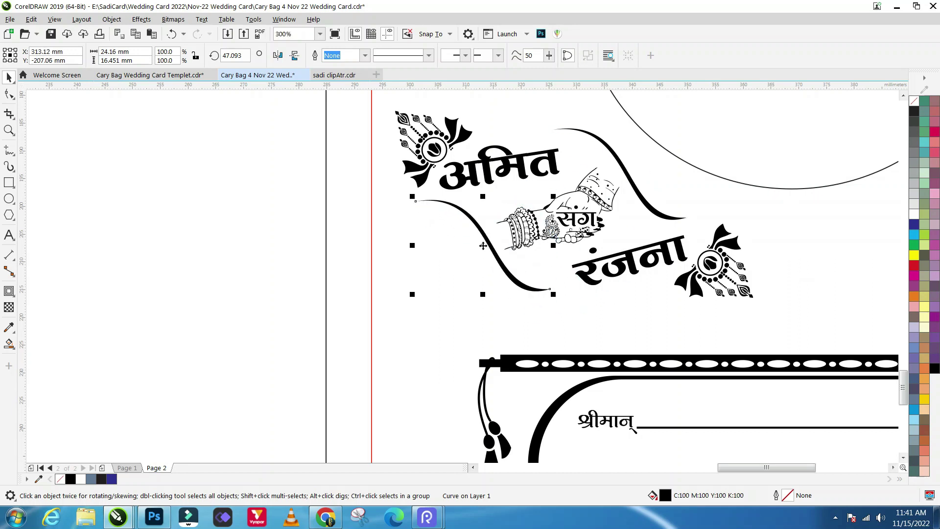
pyautogui.click(302, 286)
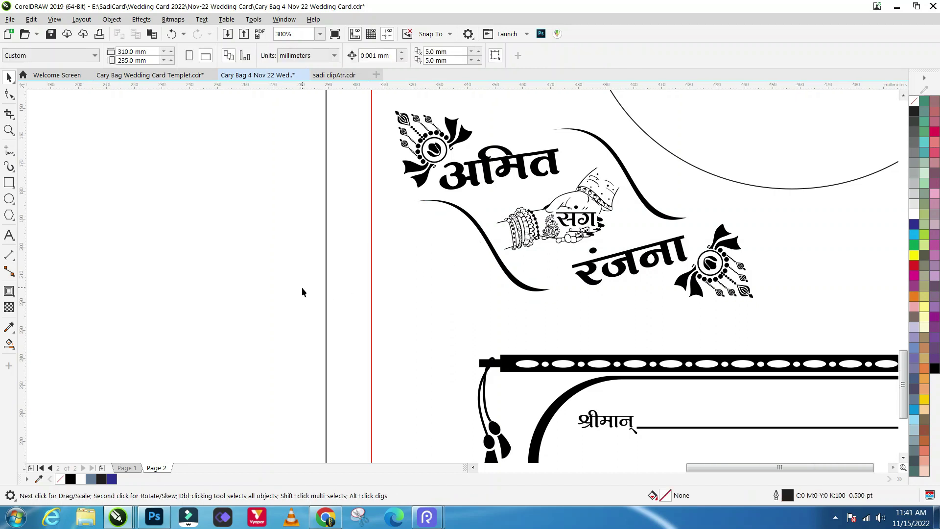
# Step: Mirror the lower swash beside the hands and nudge it slightly right
pyautogui.scroll(-1, 302, 287)
pyautogui.scroll(1, 392, 292)
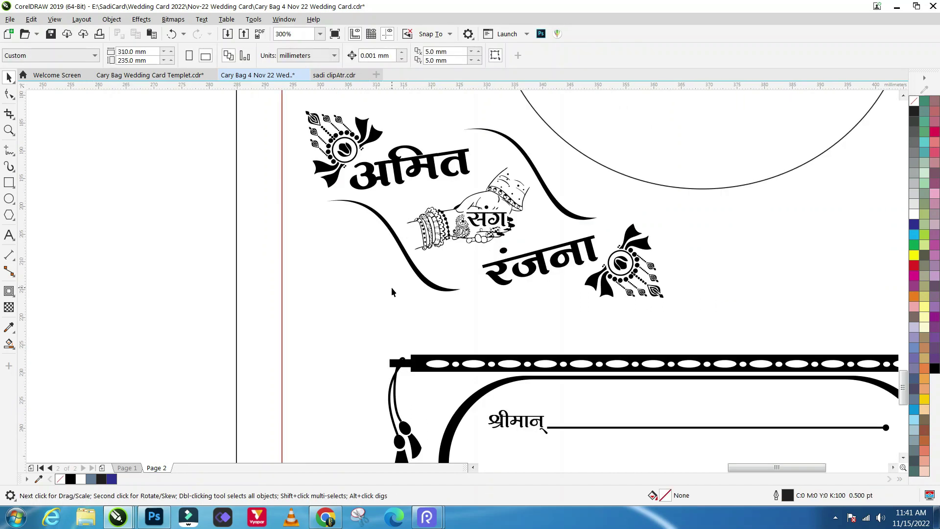
pyautogui.click(417, 274)
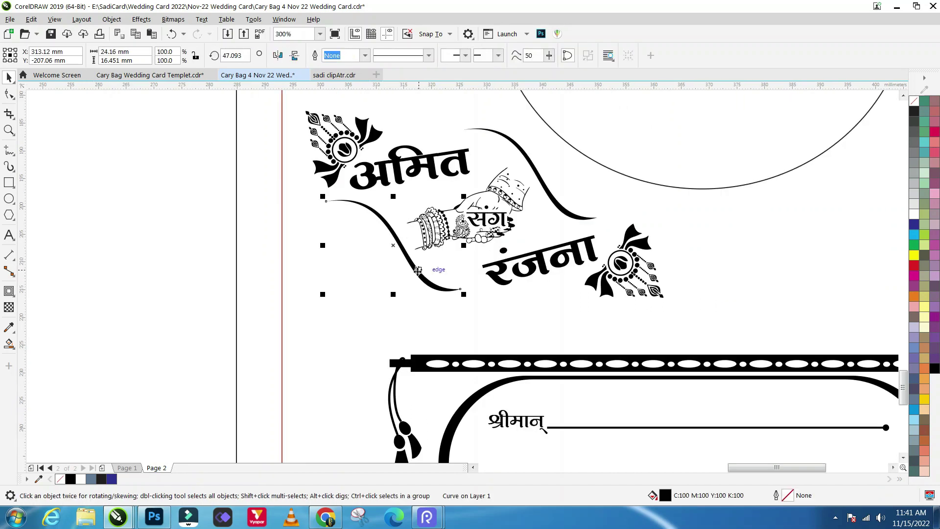
pyautogui.click(294, 55)
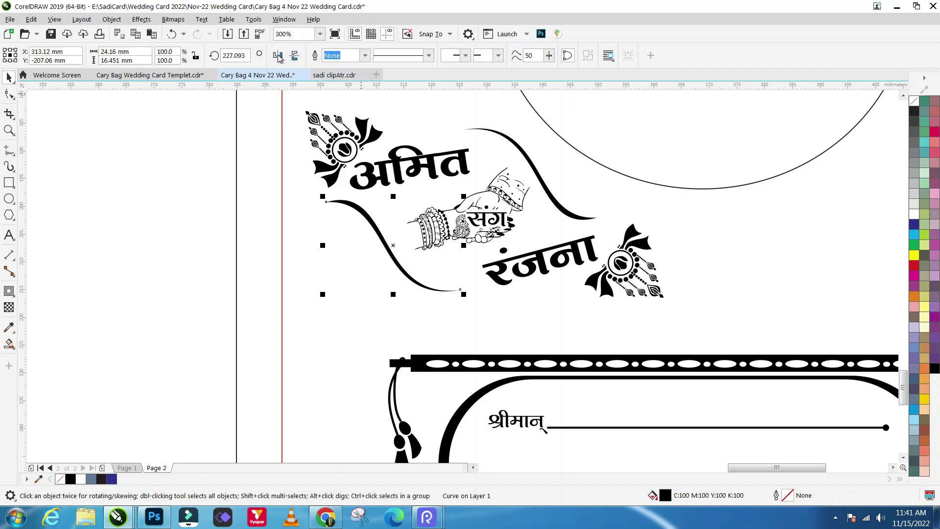
pyautogui.moveTo(392, 243); pyautogui.dragTo(406, 248)
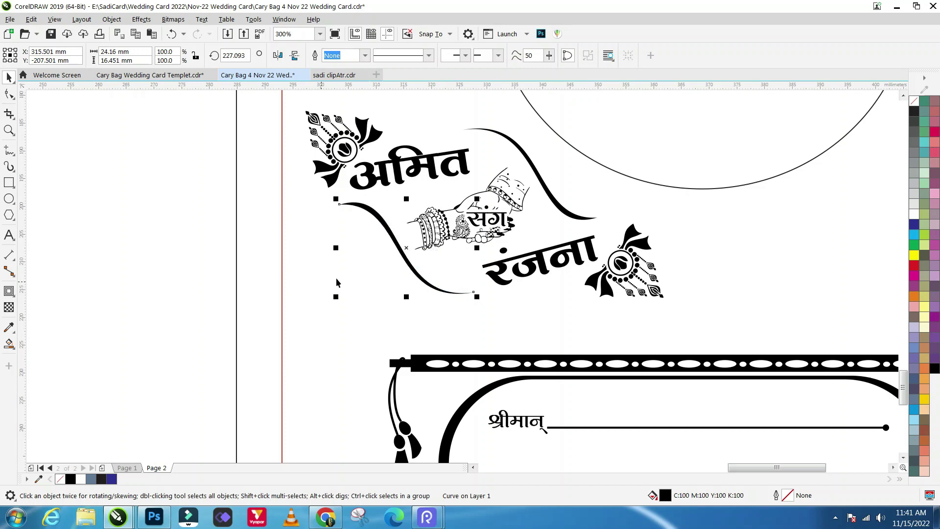
pyautogui.click(185, 301)
pyautogui.press('F4')
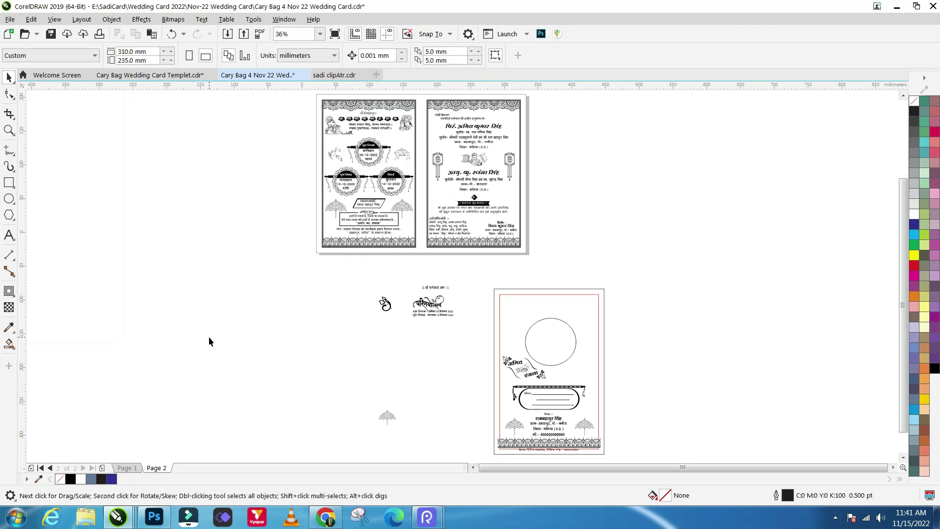
# Step: Delete the spare umbrella left of the card
pyautogui.scroll(3, 583, 433)
pyautogui.scroll(-1, 503, 310)
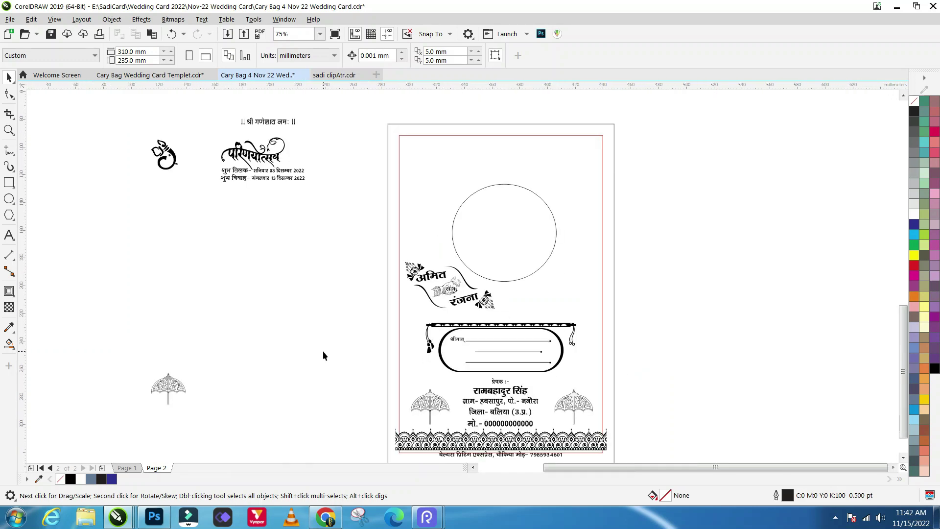
pyautogui.moveTo(301, 437); pyautogui.dragTo(304, 426)
pyautogui.press('Delete')
# Step: Move the परिणयोत्सव title and its two date lines onto the card
pyautogui.scroll(-3, 424, 311)
pyautogui.scroll(2, 436, 305)
pyautogui.scroll(2, 382, 350)
pyautogui.scroll(-2, 471, 259)
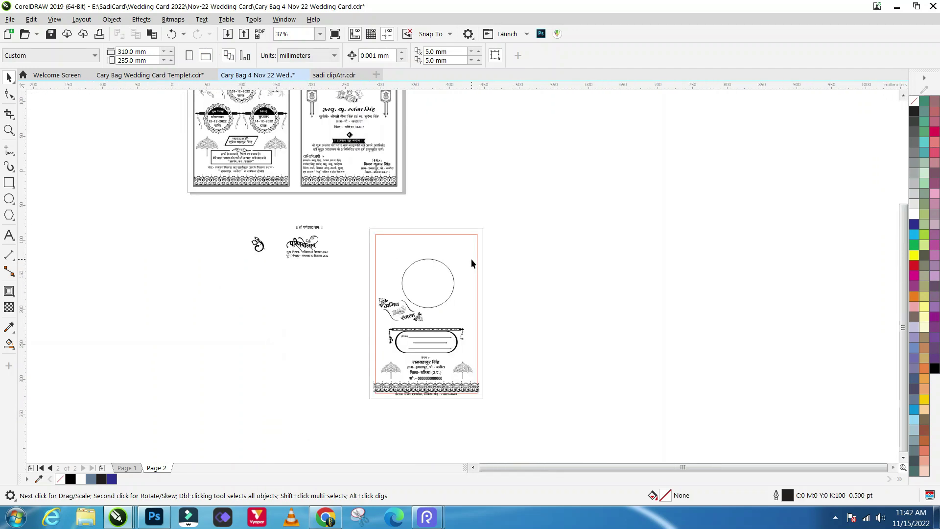
pyautogui.scroll(2, 336, 267)
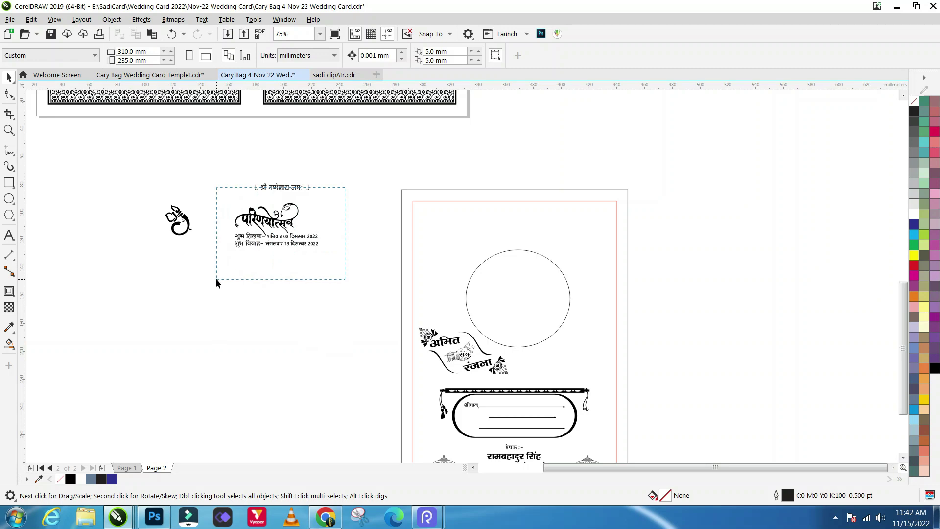
pyautogui.moveTo(216, 279); pyautogui.dragTo(216, 279)
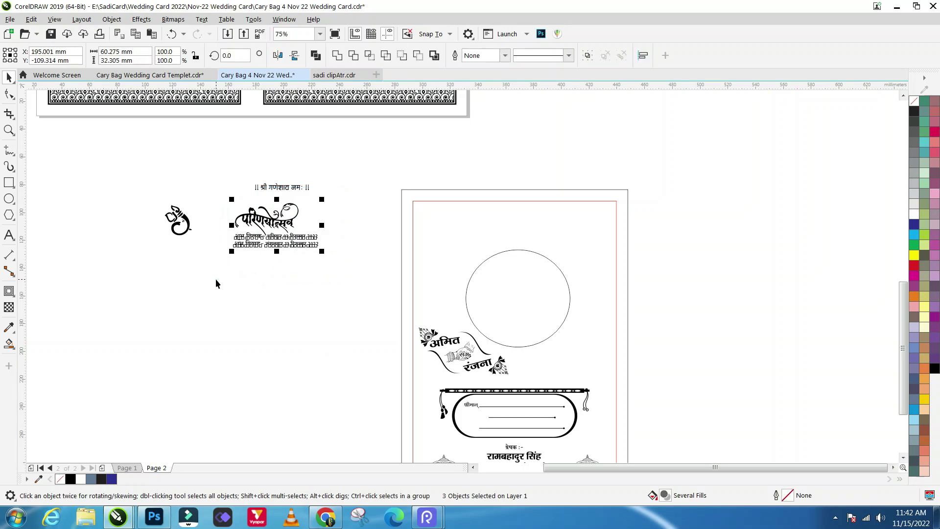
pyautogui.moveTo(284, 229)
pyautogui.mouseDown()
pyautogui.moveTo(558, 222)
pyautogui.moveTo(529, 226)
pyautogui.mouseUp()
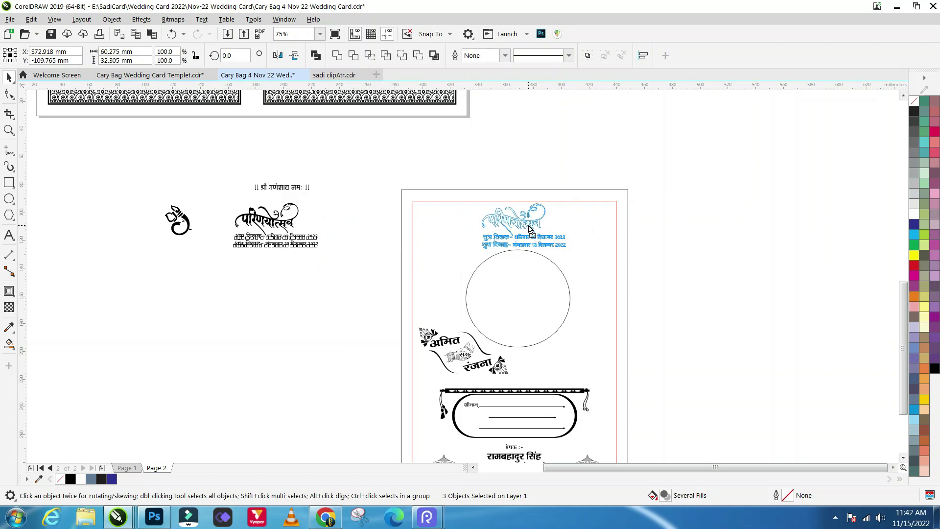
pyautogui.moveTo(529, 227)
pyautogui.mouseDown()
pyautogui.moveTo(573, 348)
pyautogui.moveTo(567, 359)
pyautogui.mouseUp()
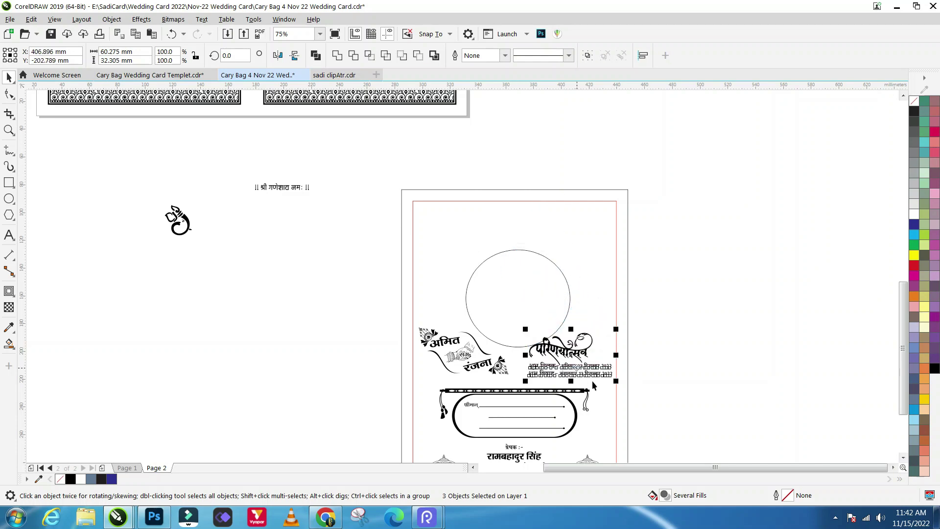
pyautogui.scroll(2, 596, 382)
pyautogui.scroll(2, 596, 382)
pyautogui.scroll(-2, 491, 268)
pyautogui.moveTo(492, 268); pyautogui.dragTo(491, 278)
# Step: Settle the title group in the card's top-right corner above the circle
pyautogui.scroll(-2, 509, 262)
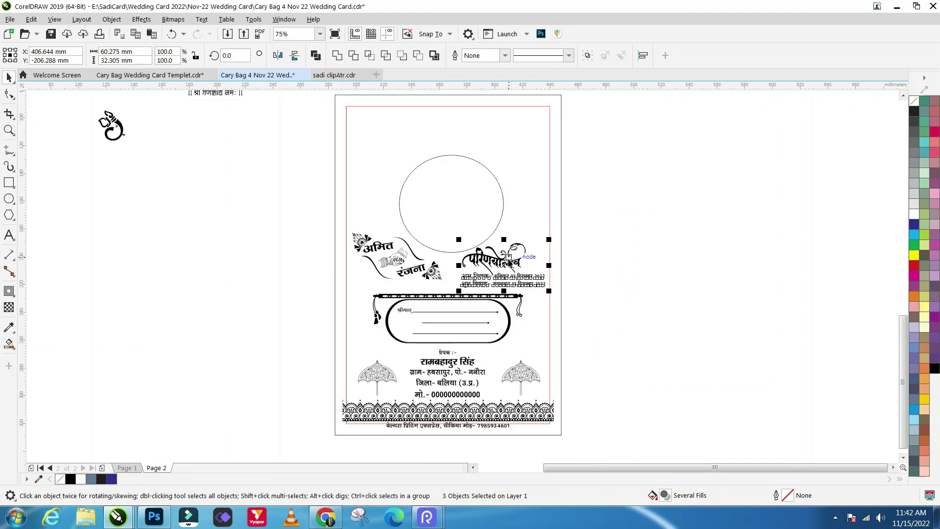
pyautogui.scroll(2, 509, 262)
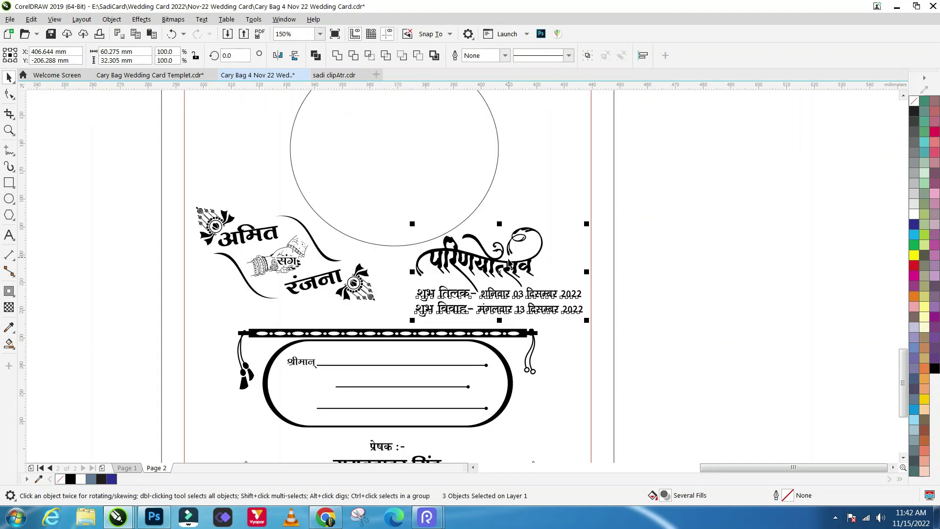
pyautogui.scroll(-1, 508, 263)
pyautogui.scroll(-1, 512, 267)
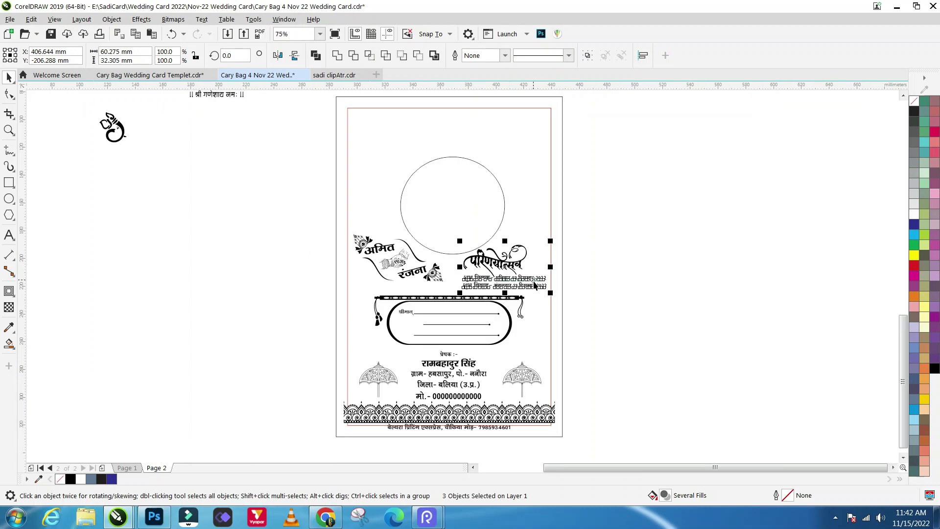
pyautogui.moveTo(505, 267)
pyautogui.mouseDown()
pyautogui.moveTo(424, 147)
pyautogui.moveTo(511, 144)
pyautogui.moveTo(512, 137)
pyautogui.mouseUp()
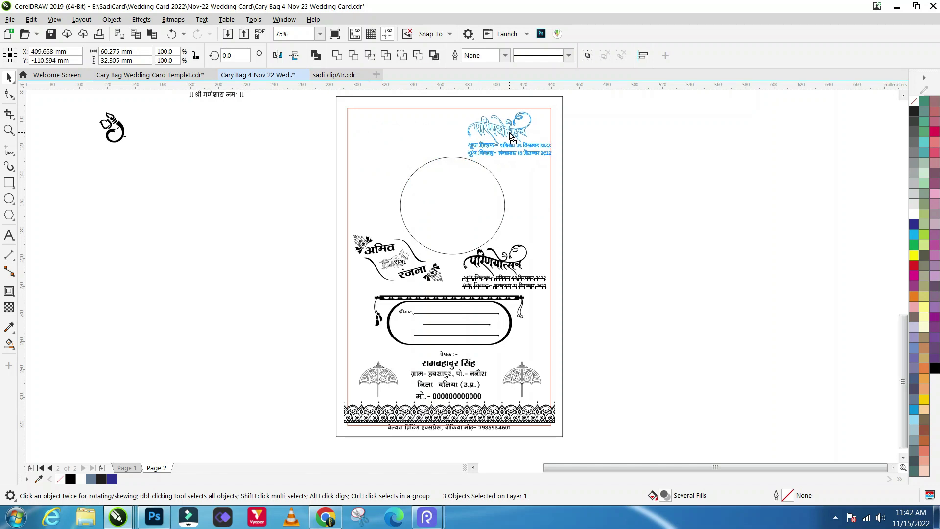
pyautogui.moveTo(510, 134); pyautogui.dragTo(508, 130)
pyautogui.scroll(2, 508, 130)
pyautogui.scroll(-2, 506, 174)
pyautogui.scroll(2, 508, 131)
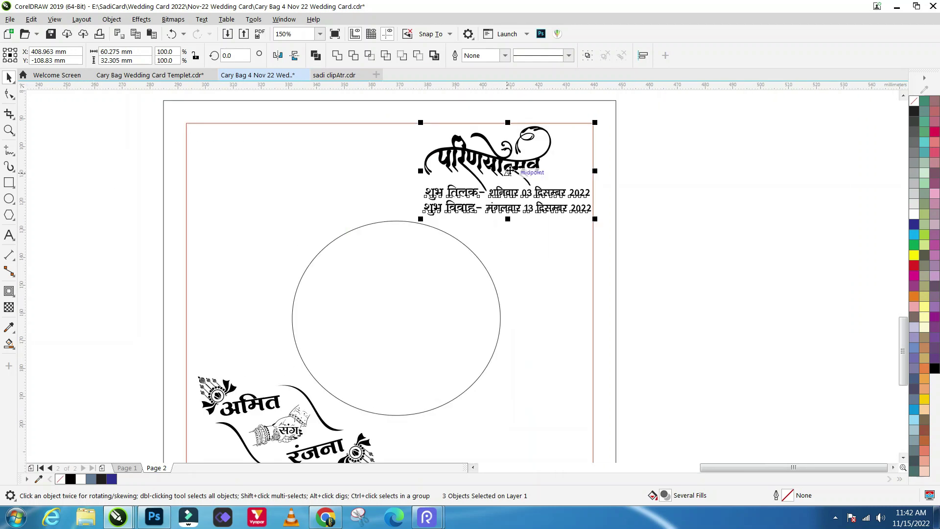
pyautogui.moveTo(509, 170); pyautogui.dragTo(505, 167)
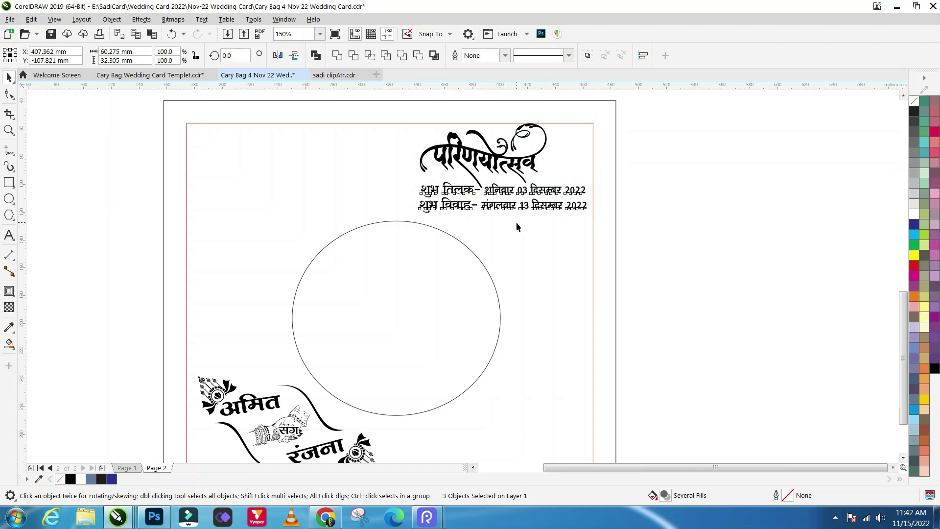
pyautogui.scroll(-2, 517, 225)
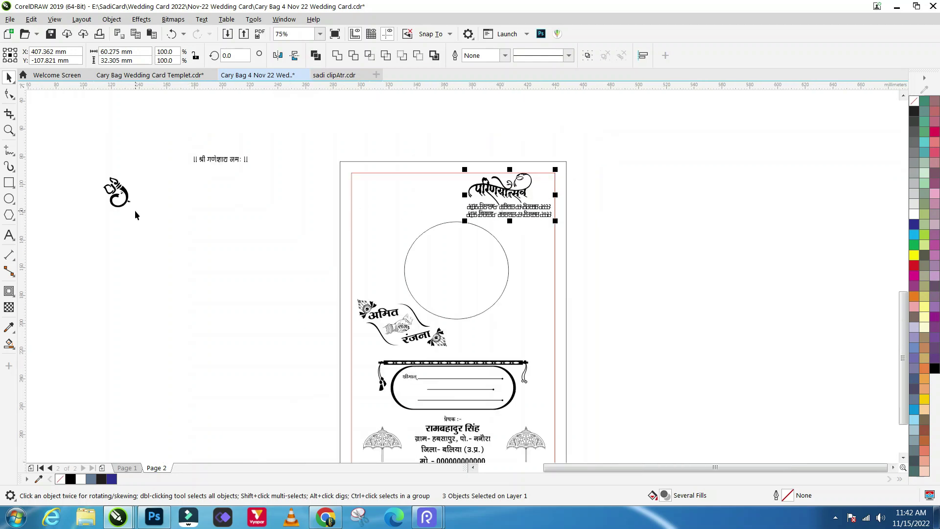
# Step: Set the Ganesh icon under श्री गणेशाय नमः, move both top-left, and tweak the title position
pyautogui.click(118, 188)
pyautogui.moveTo(118, 188); pyautogui.dragTo(230, 184)
pyautogui.moveTo(127, 123)
pyautogui.mouseDown()
pyautogui.moveTo(257, 199)
pyautogui.moveTo(386, 200)
pyautogui.mouseUp()
pyautogui.moveTo(606, 154); pyautogui.dragTo(455, 222)
pyautogui.scroll(2, 510, 191)
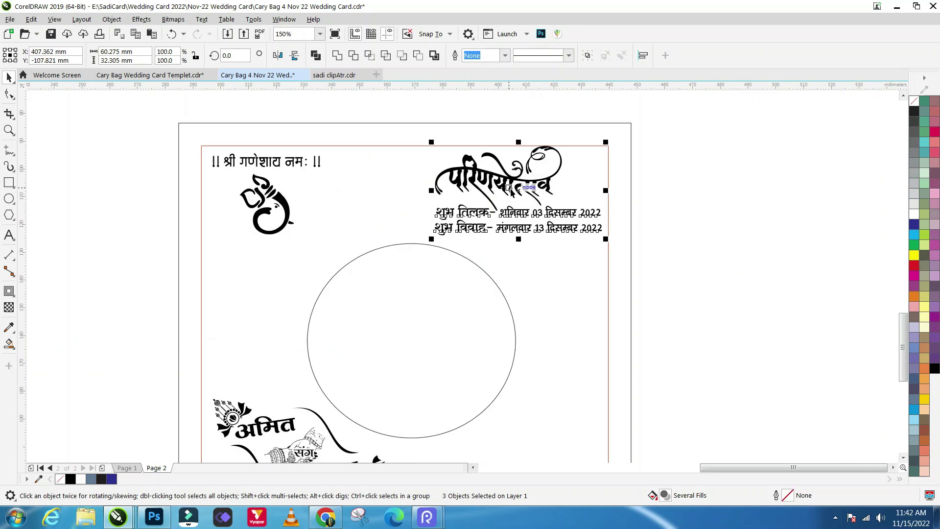
pyautogui.moveTo(511, 190); pyautogui.dragTo(520, 197)
pyautogui.click(704, 206)
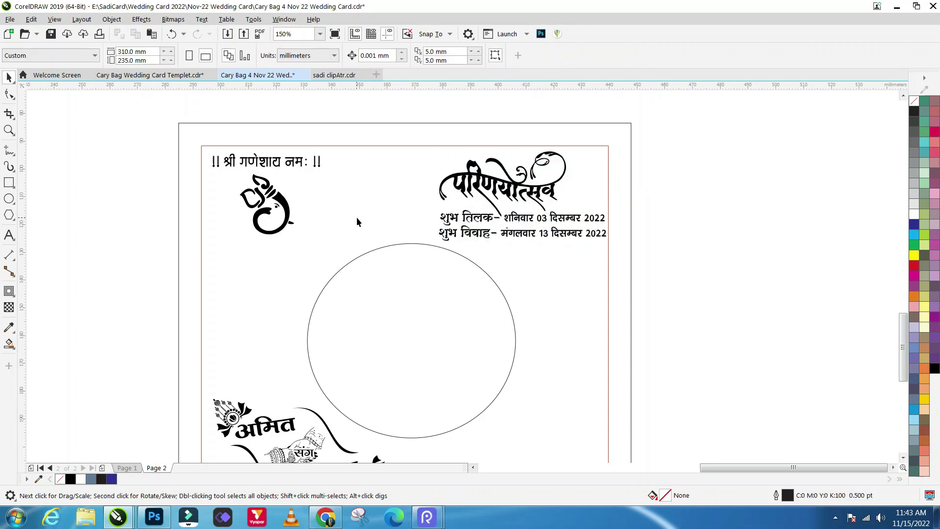
# Step: Move the whole carry-bag card to sit centred just below the page-1 invitation layout
pyautogui.scroll(-2, 356, 219)
pyautogui.scroll(-2, 605, 266)
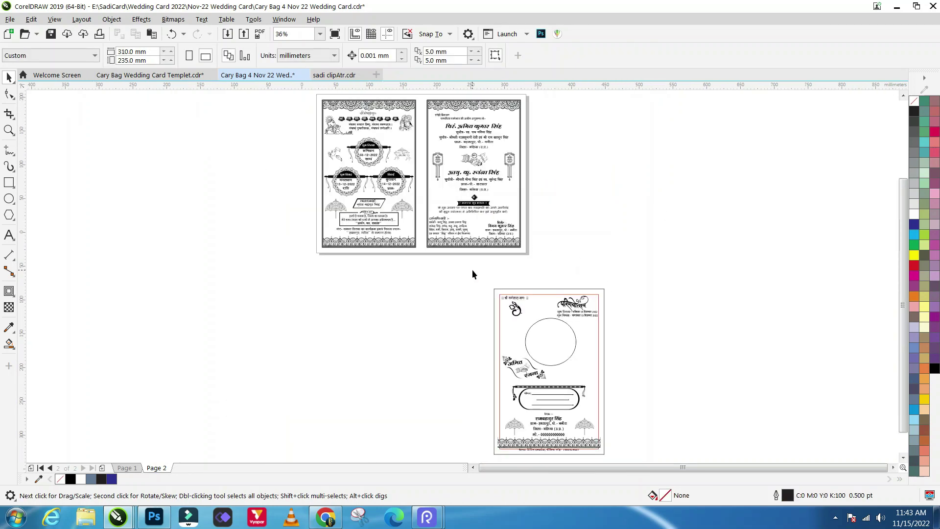
pyautogui.scroll(-1, 621, 460)
pyautogui.moveTo(617, 440); pyautogui.dragTo(484, 247)
pyautogui.moveTo(603, 364); pyautogui.dragTo(471, 341)
pyautogui.click(545, 331)
# Step: Review the placement, then save the design, accepting the font embedding warning
pyautogui.scroll(2, 545, 331)
pyautogui.scroll(1, 448, 353)
pyautogui.scroll(-1, 448, 353)
pyautogui.scroll(1, 425, 190)
pyautogui.scroll(-2, 413, 218)
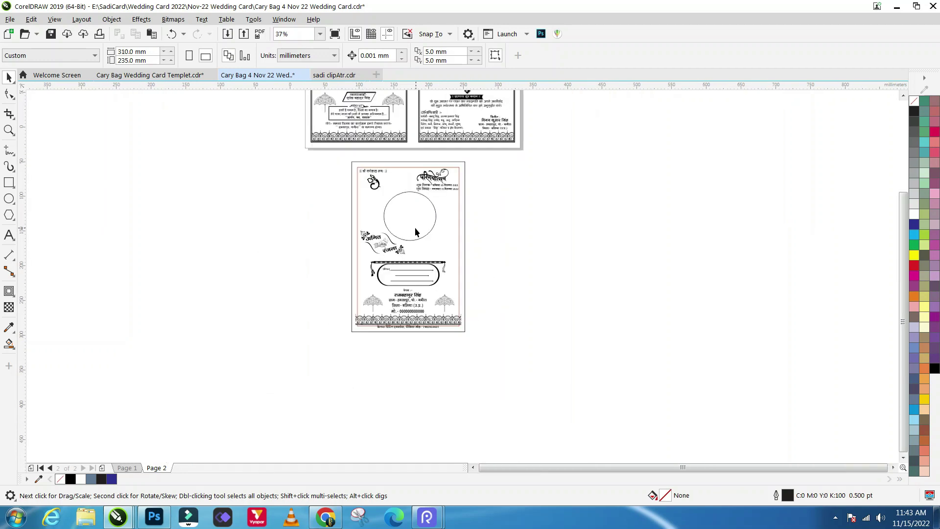
pyautogui.scroll(3, 407, 175)
pyautogui.scroll(-3, 413, 191)
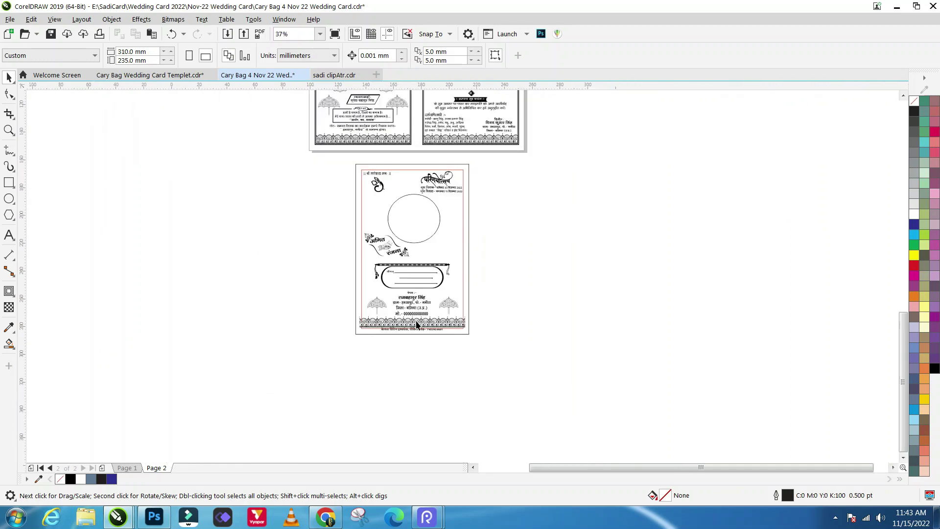
pyautogui.scroll(3, 417, 324)
pyautogui.scroll(-2, 394, 390)
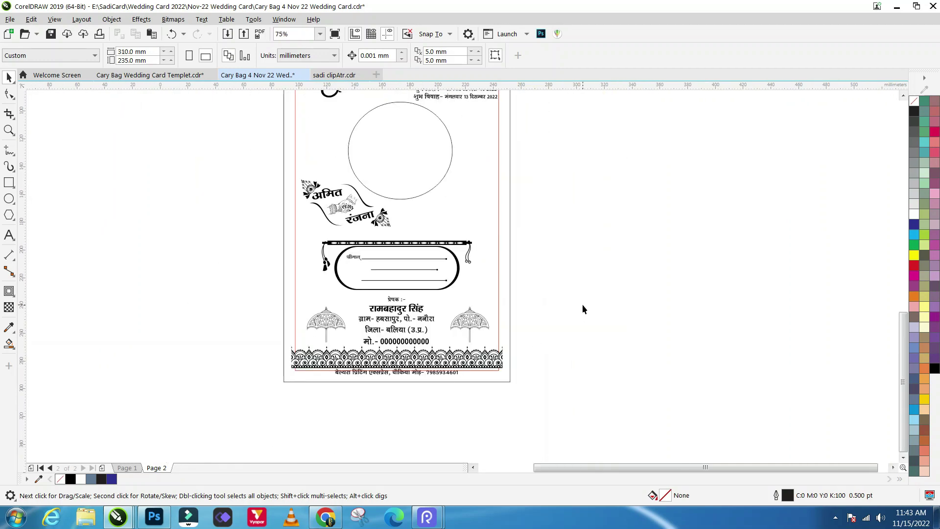
pyautogui.scroll(-2, 633, 306)
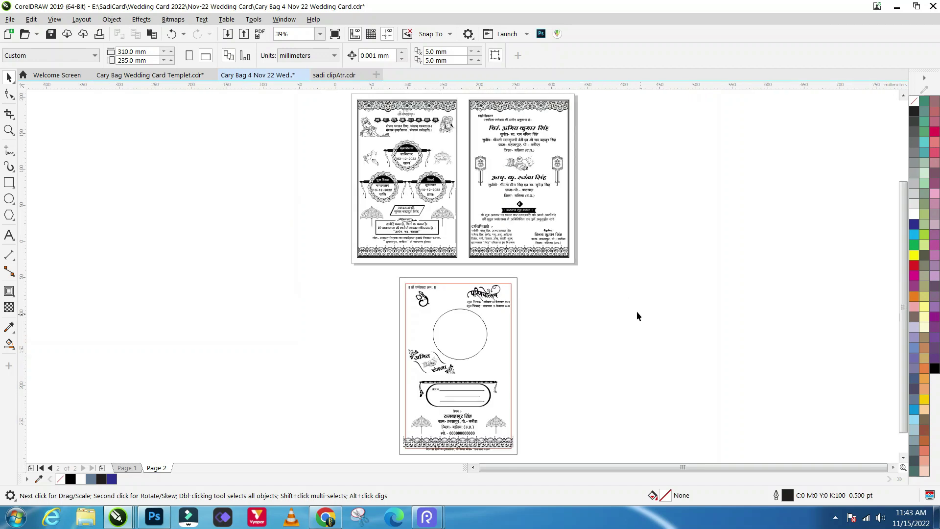
pyautogui.hotkey('ctrl', 's')
pyautogui.click(500, 313)
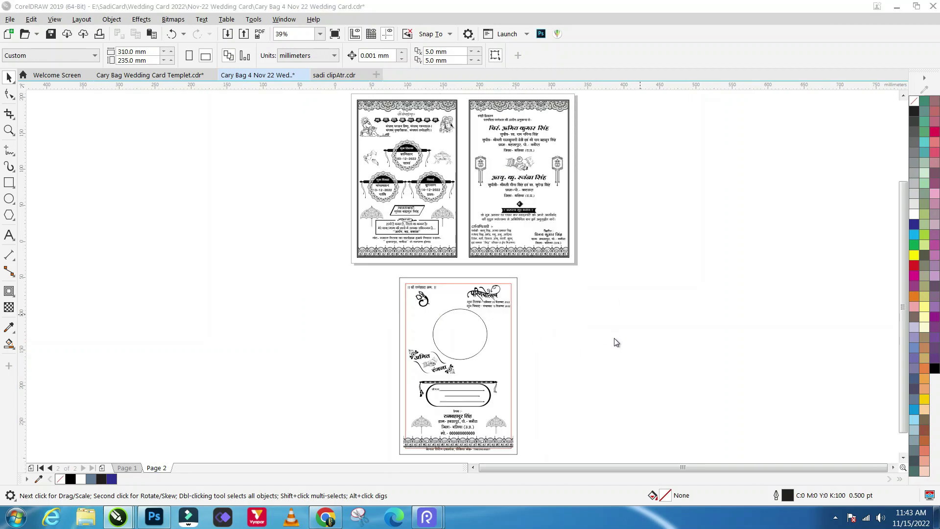